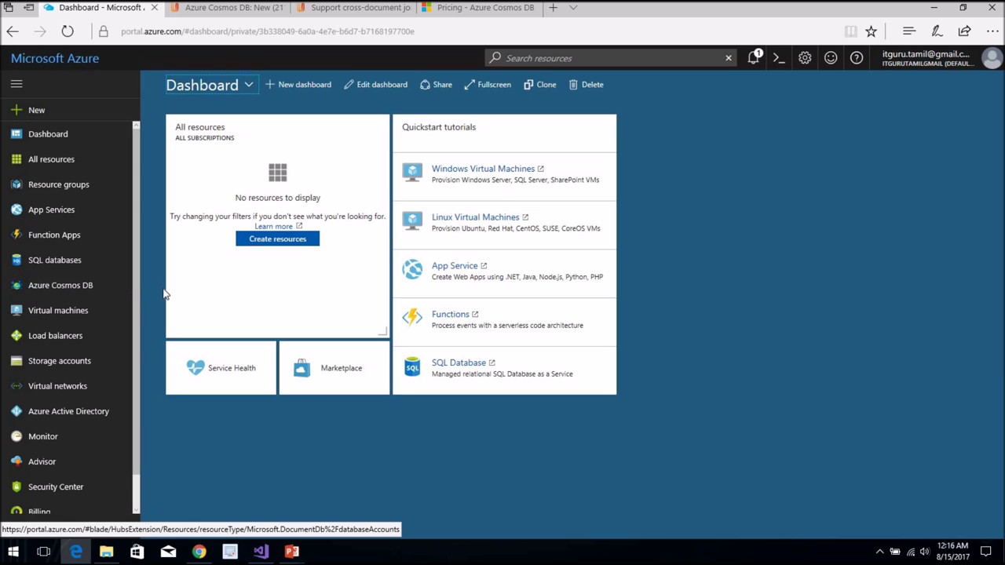
Start a new Azure Cosmos DB account and give it the ID itgurutamil.
click(66, 288)
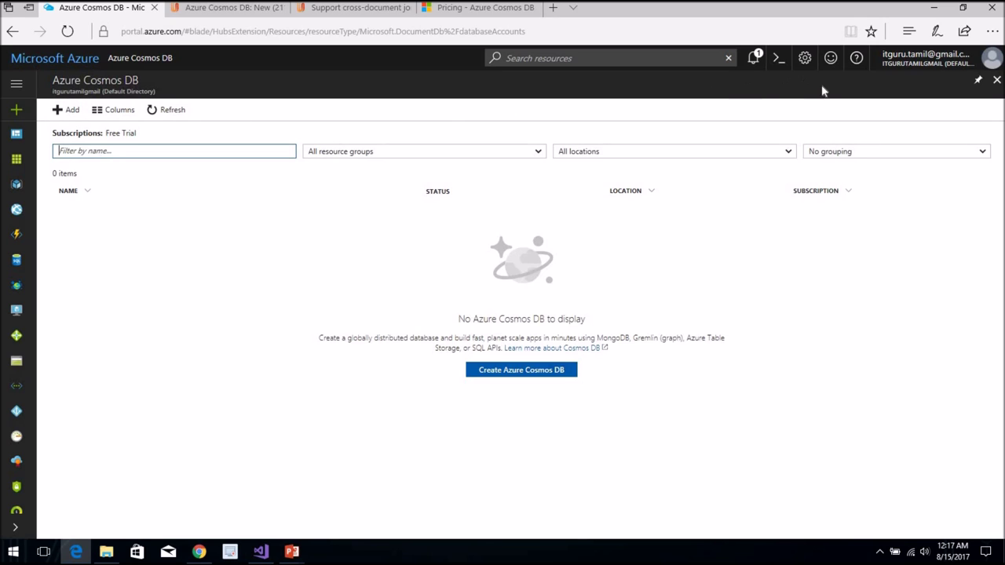
click(66, 113)
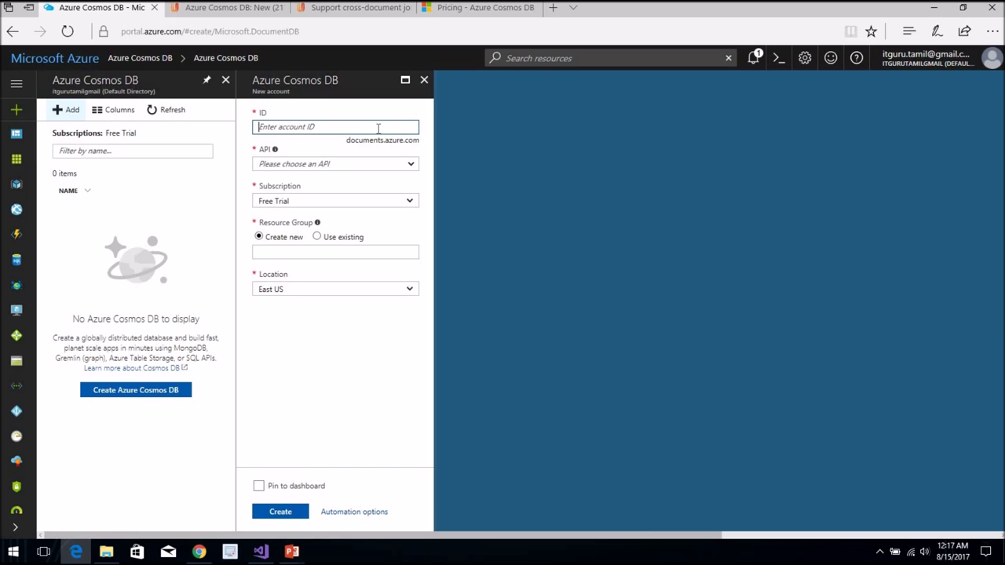
text(ltGurur)
key(BackSpace)
key(BackSpace)
text(u)
key(BackSpace)
key(BackSpace)
key(BackSpace)
key(BackSpace)
key(BackSpace)
key(BackSpace)
text(Itgurutamil)
text(l)
key(BackSpace)
Choose the SQL (DocumentDB) API and the Free Trial subscription for the new account.
click(372, 164)
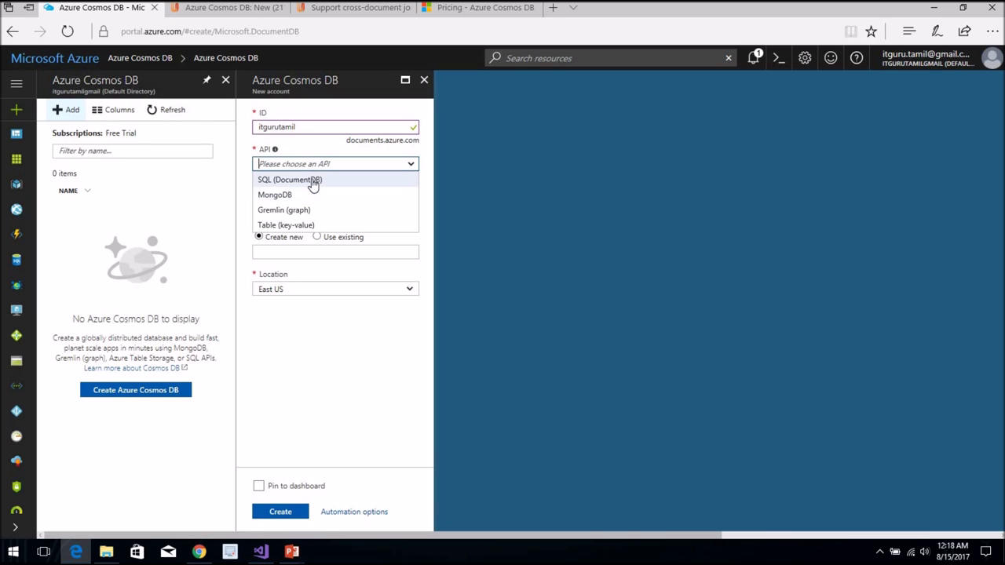
click(312, 180)
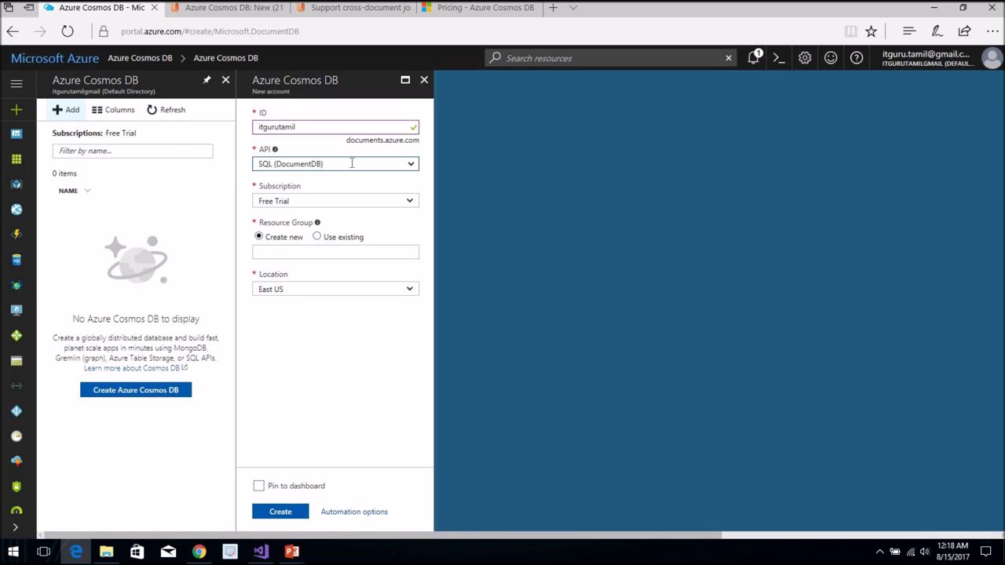
click(321, 202)
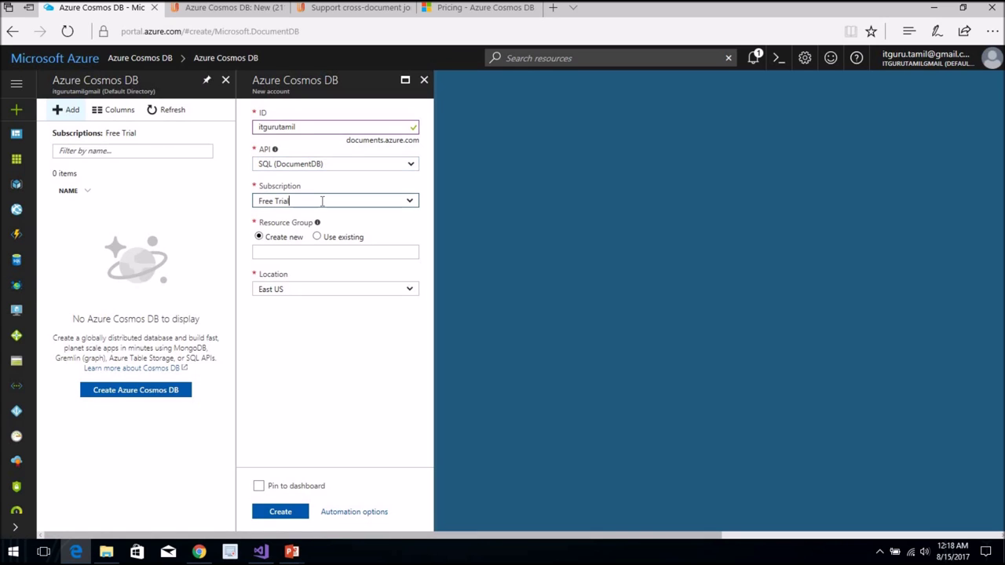
click(410, 203)
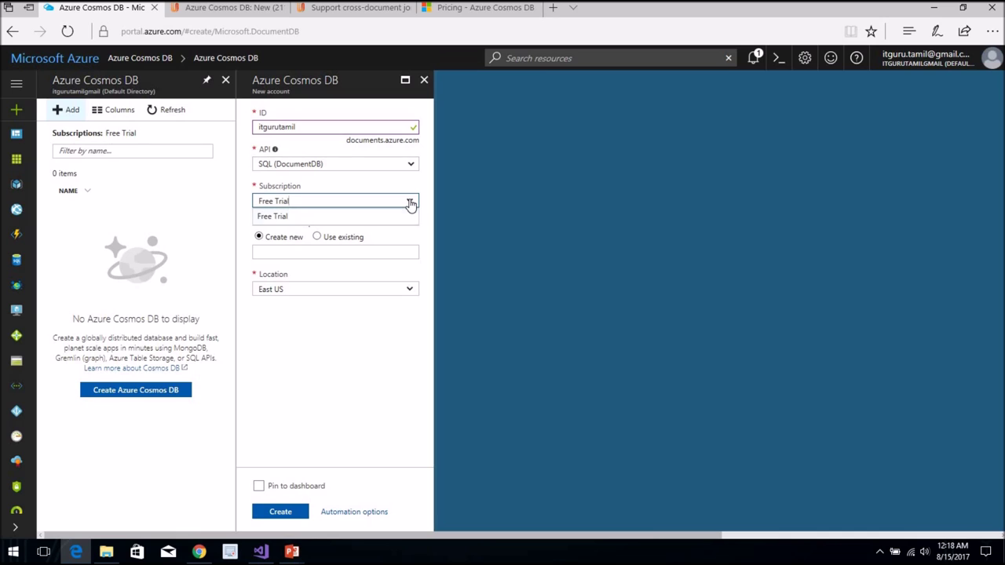
click(272, 216)
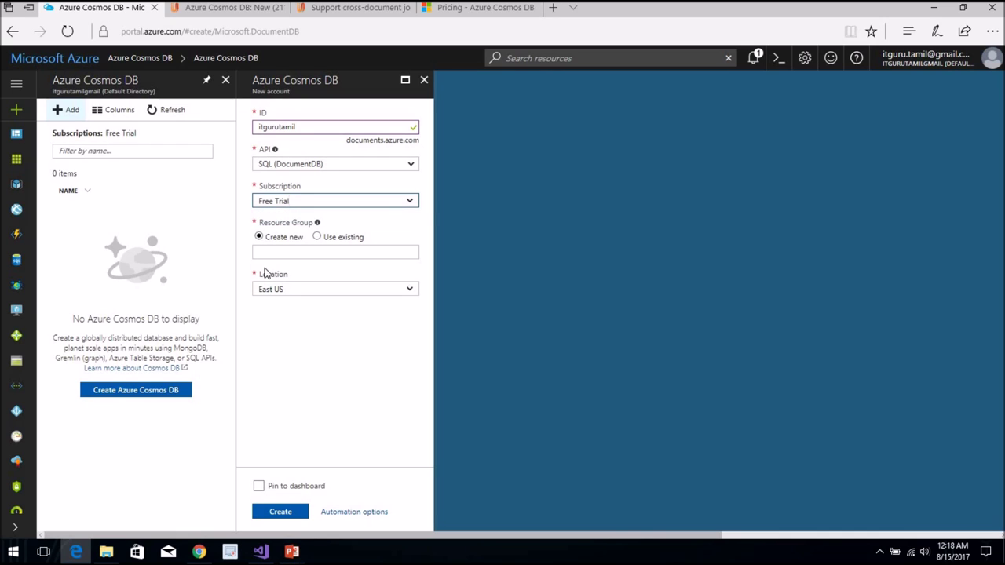
Reuse the account ID itgurutamil as the name of a new resource group.
click(310, 251)
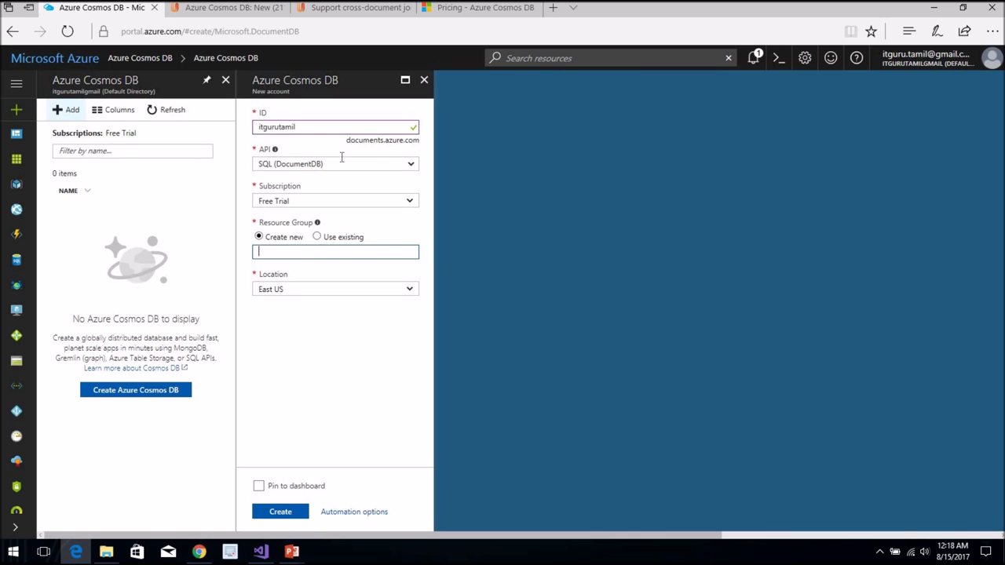
click(311, 128)
key(ctrl+a)
key(ctrl+c)
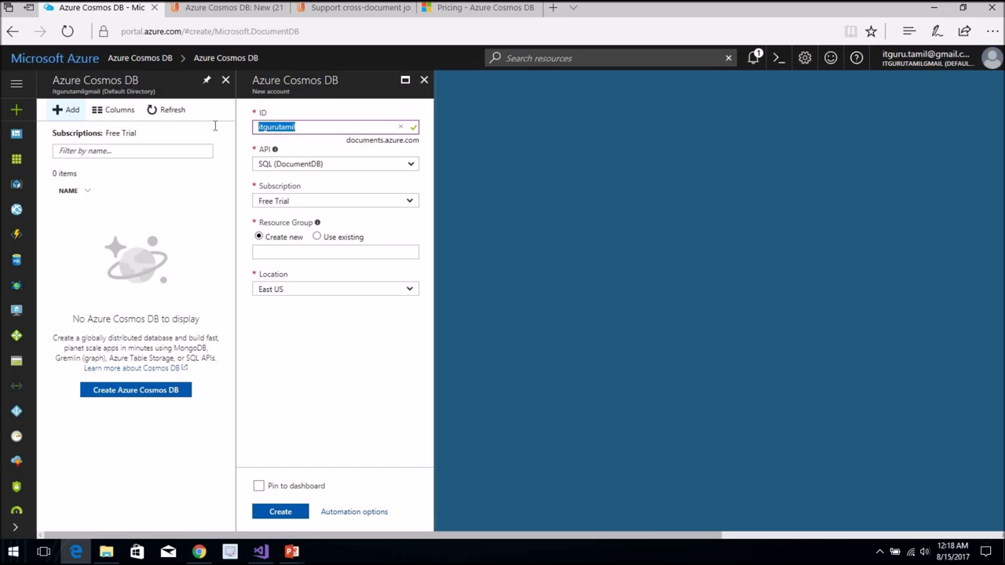
click(294, 252)
key(ctrl+v)
Assign the account to the existing resource group DemoGroup and create the account.
click(317, 237)
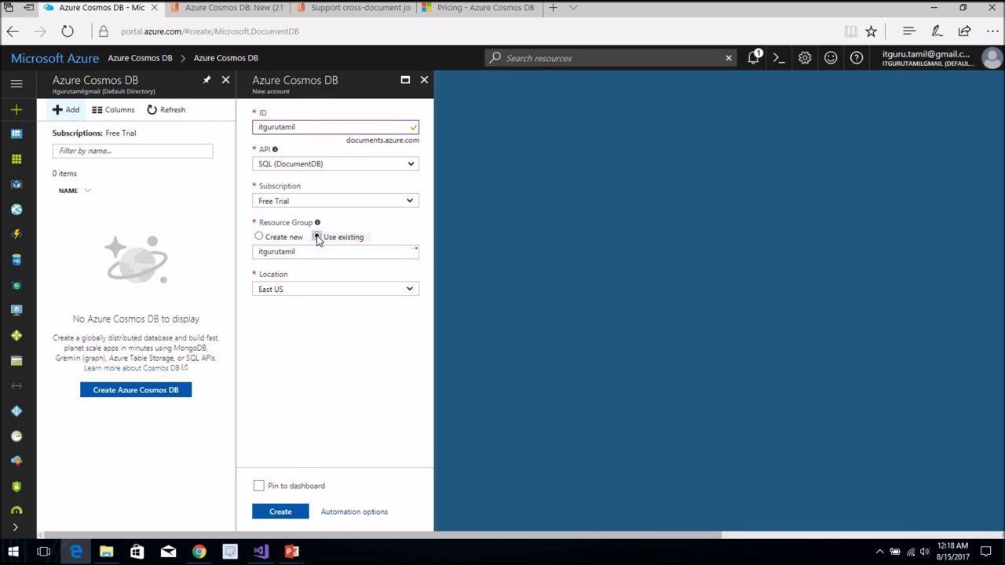
click(405, 255)
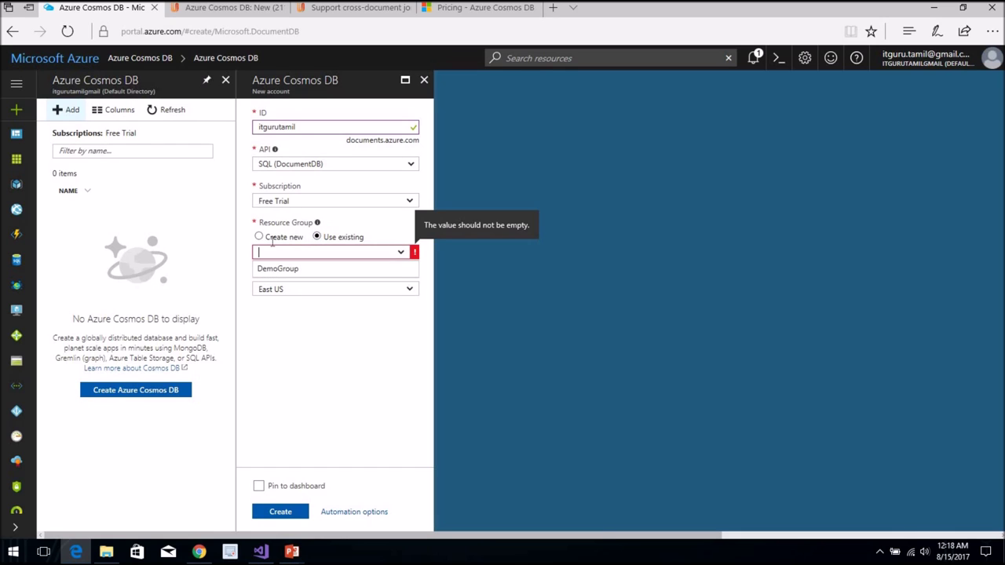
click(289, 273)
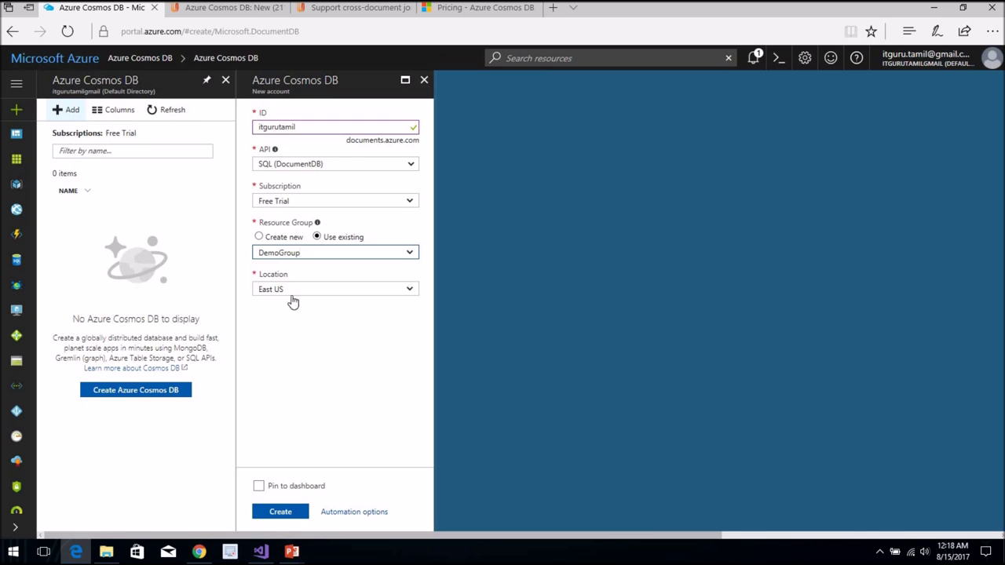
click(281, 512)
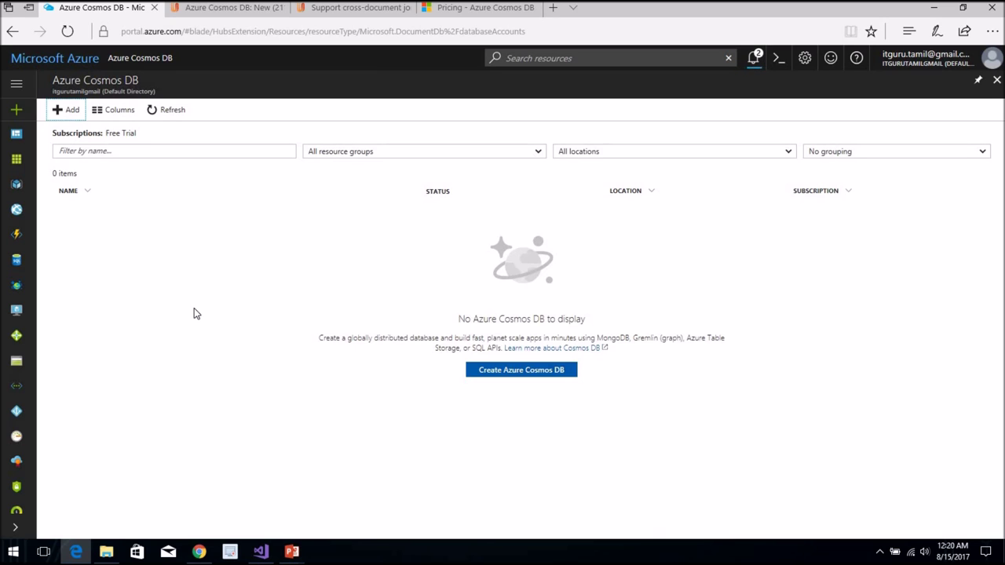
Reload the Cosmos DB account list, open itgurutamil and examine its quick start, overview and available settings.
click(18, 286)
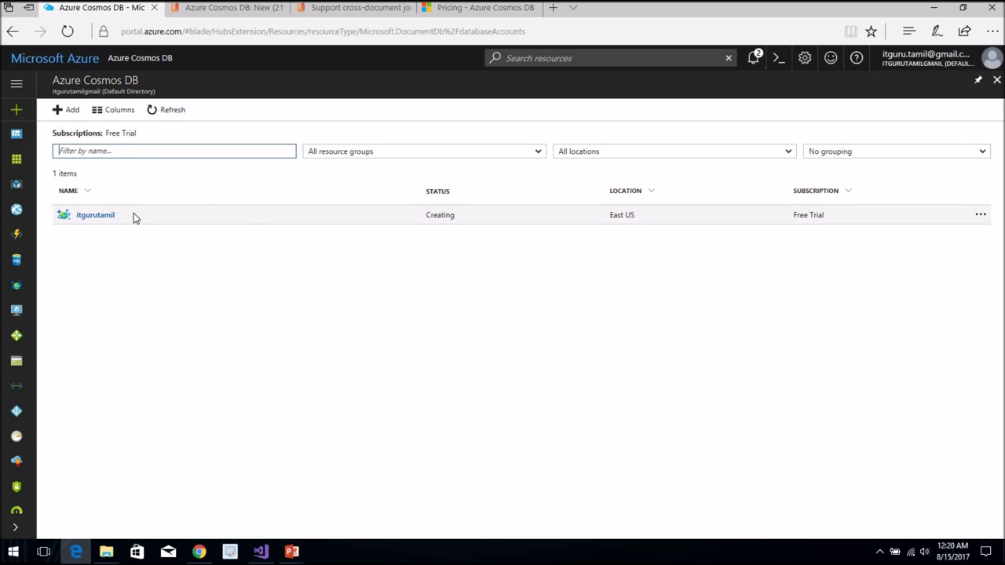
click(109, 220)
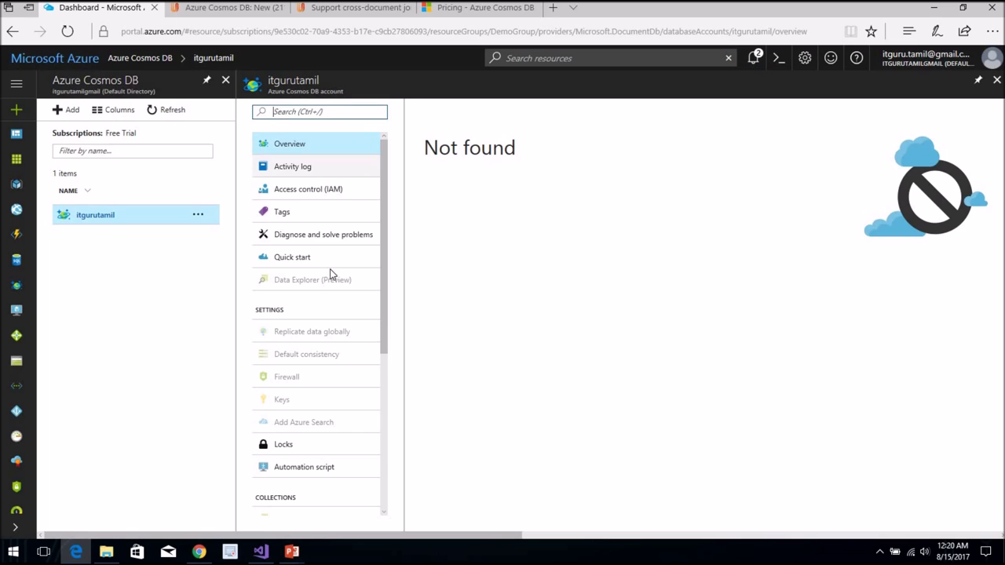
click(292, 259)
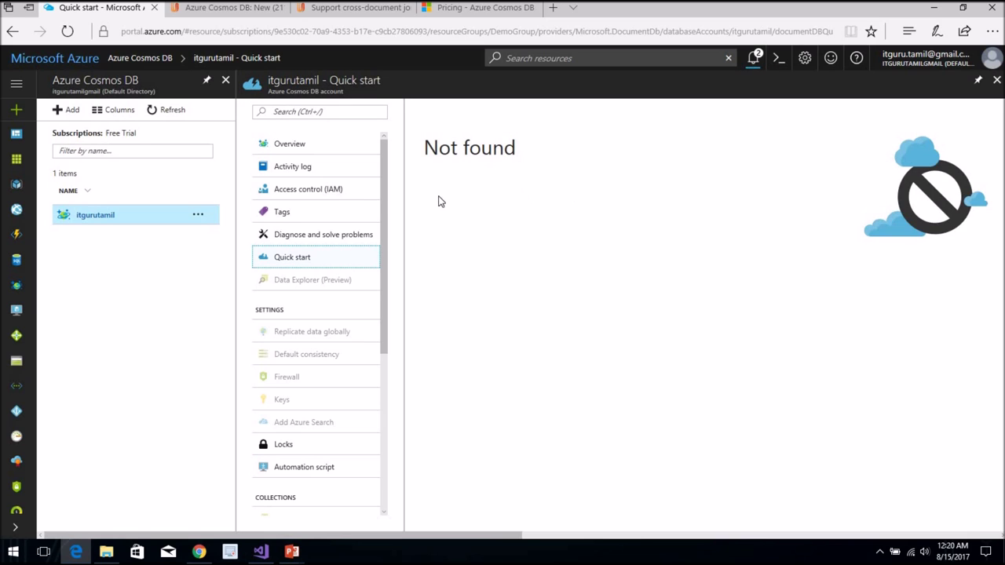
click(313, 151)
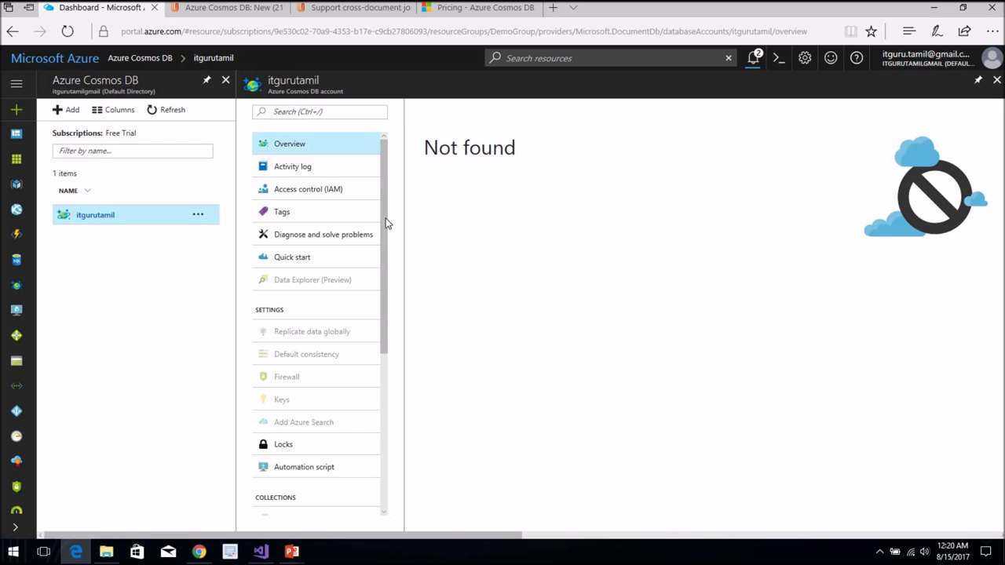
drag(382, 253, 385, 337)
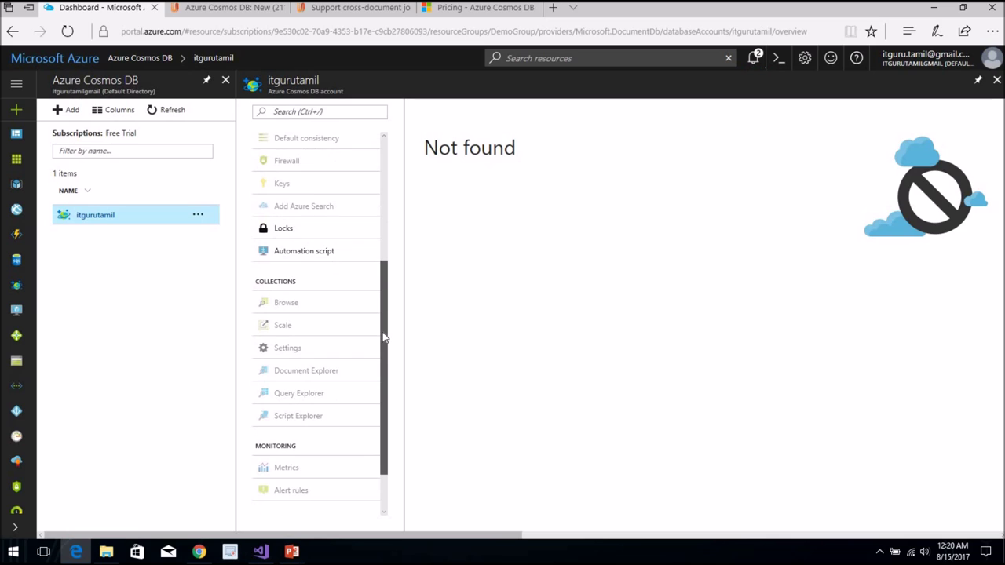
scroll(376, 369, down, 2)
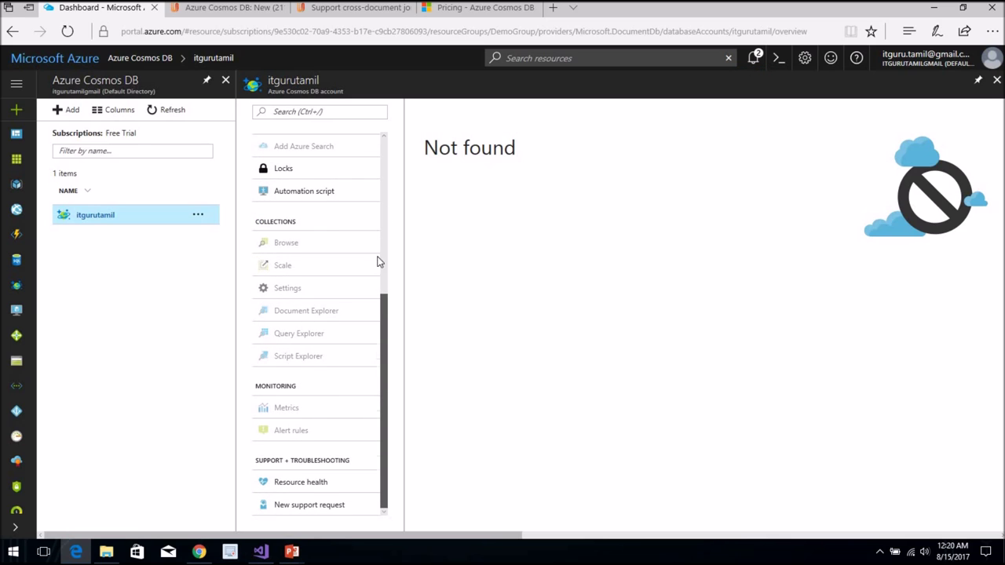
scroll(379, 262, up, 5)
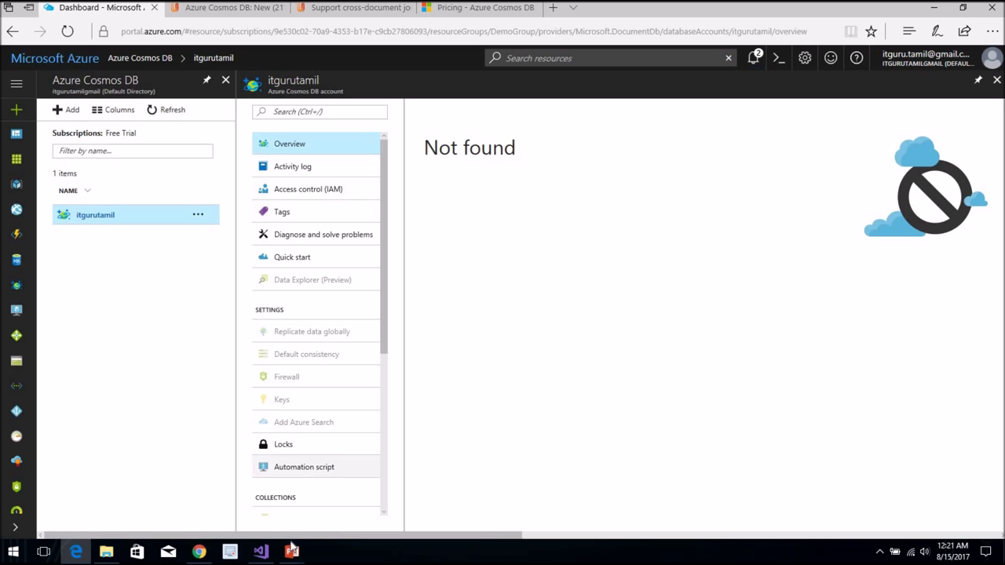
mouse_move(267, 556)
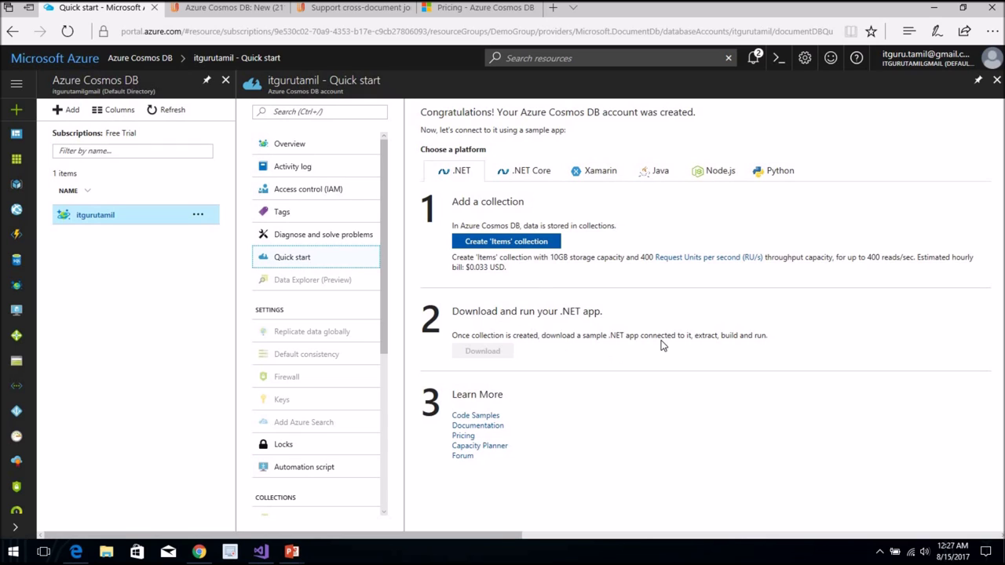
From the itgurutamil account overview, start a new collection with the ID CosmosDbDemo.
click(296, 150)
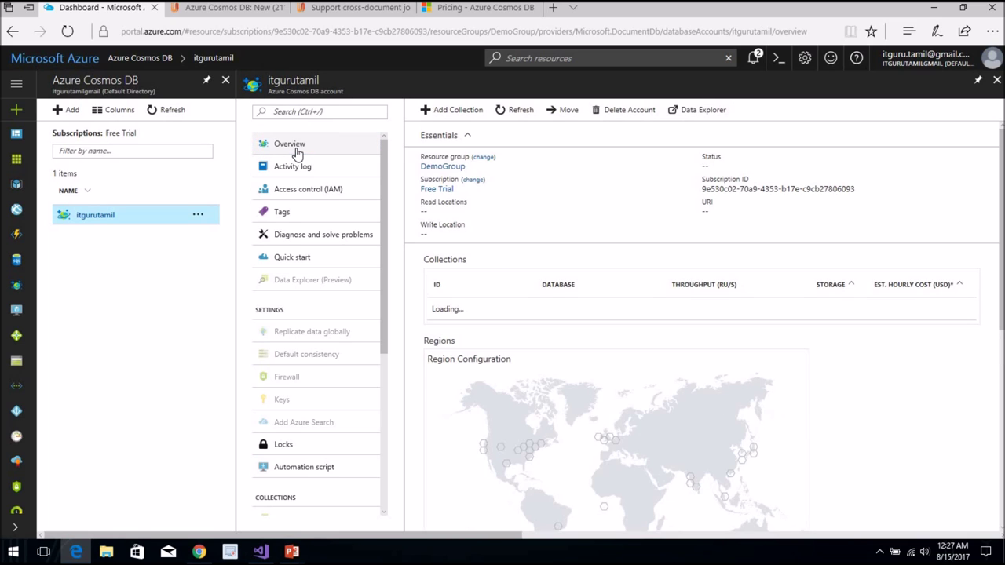
click(476, 124)
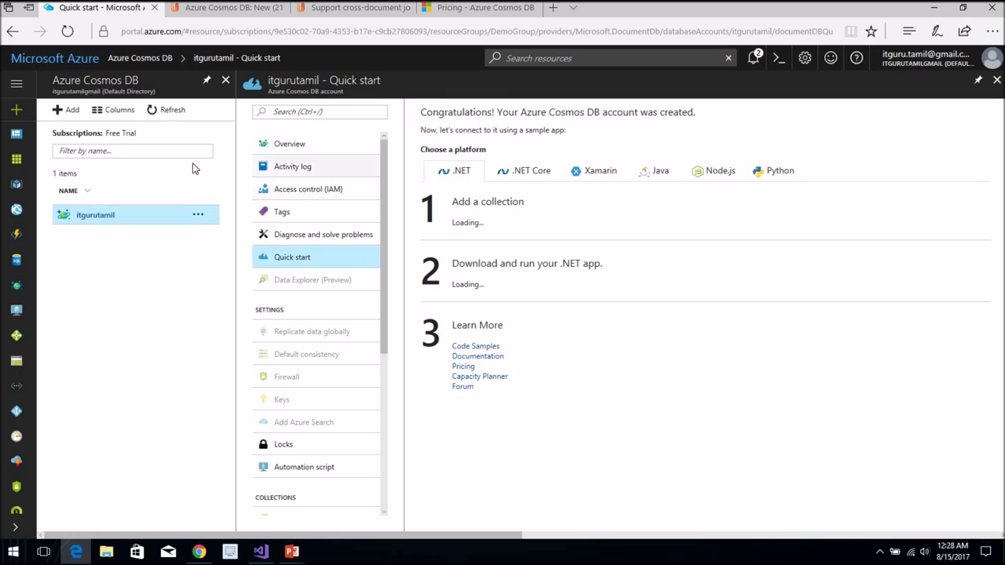
click(281, 147)
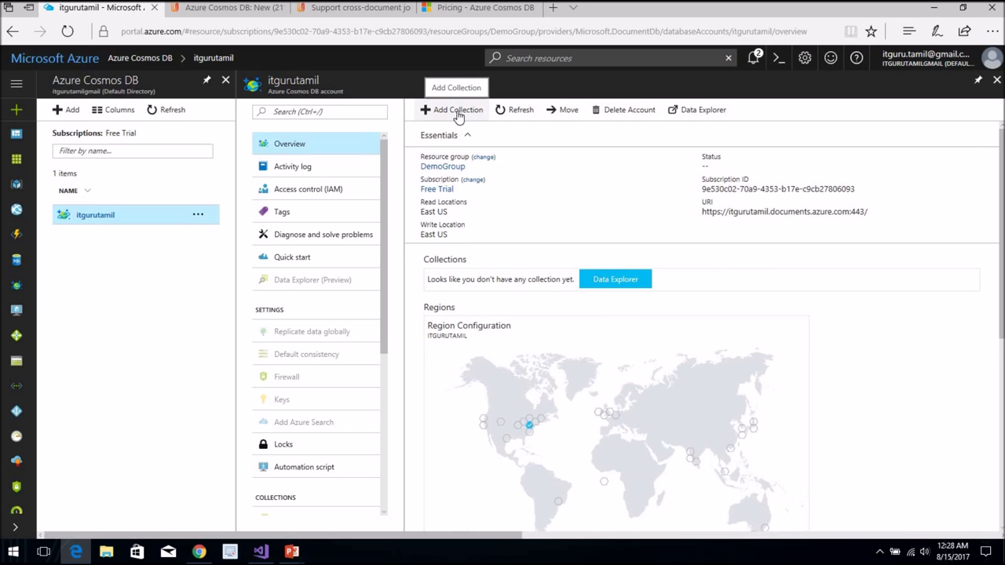
click(458, 112)
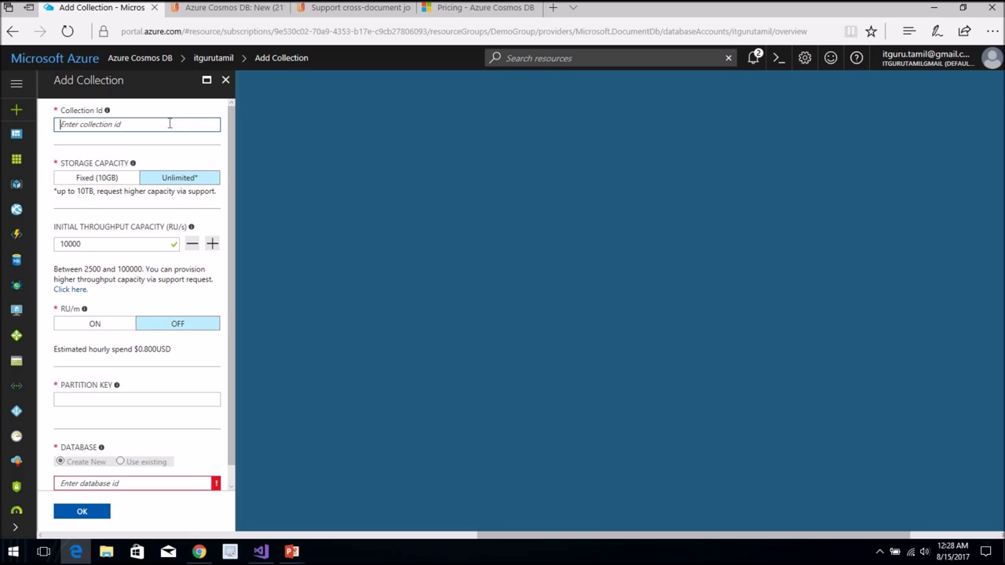
text(CosmosDbDemo)
Set the collection's storage capacity to Fixed (10GB) and its initial throughput to 400 RU/s.
click(117, 182)
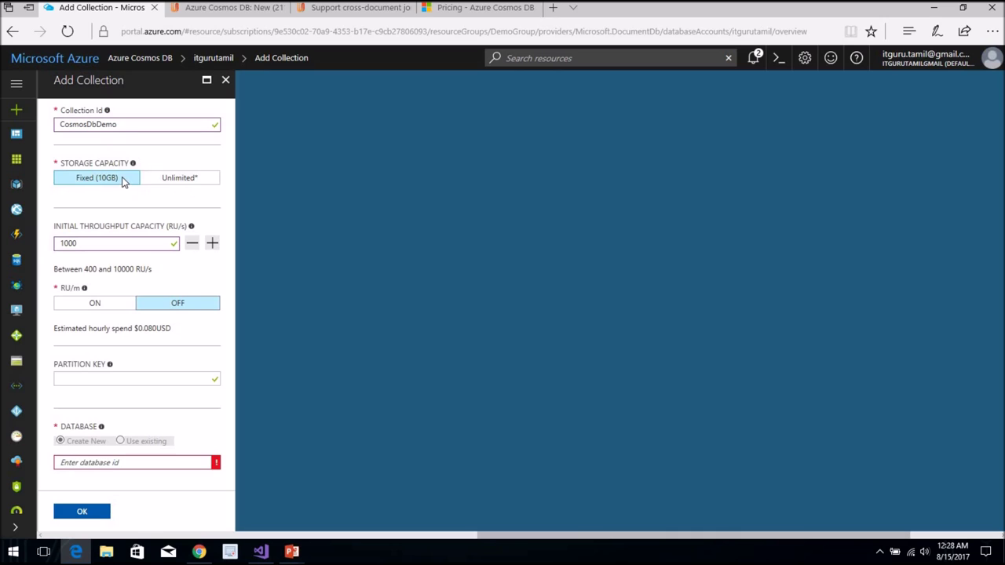
click(159, 244)
click(193, 246)
Name the collection's new database DreamIndia and create the collection.
click(139, 462)
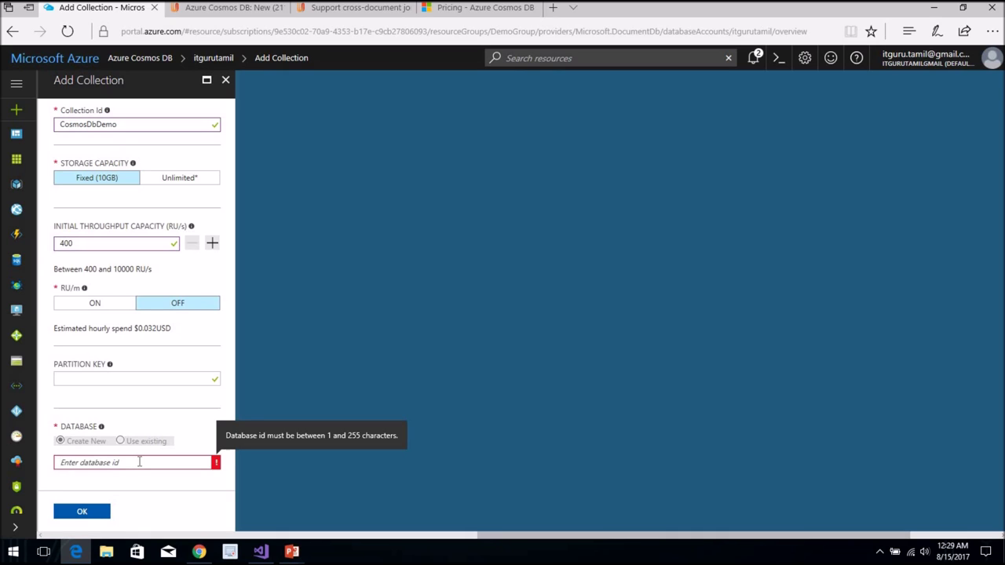
text(DreamIn)
text(dia)
click(155, 489)
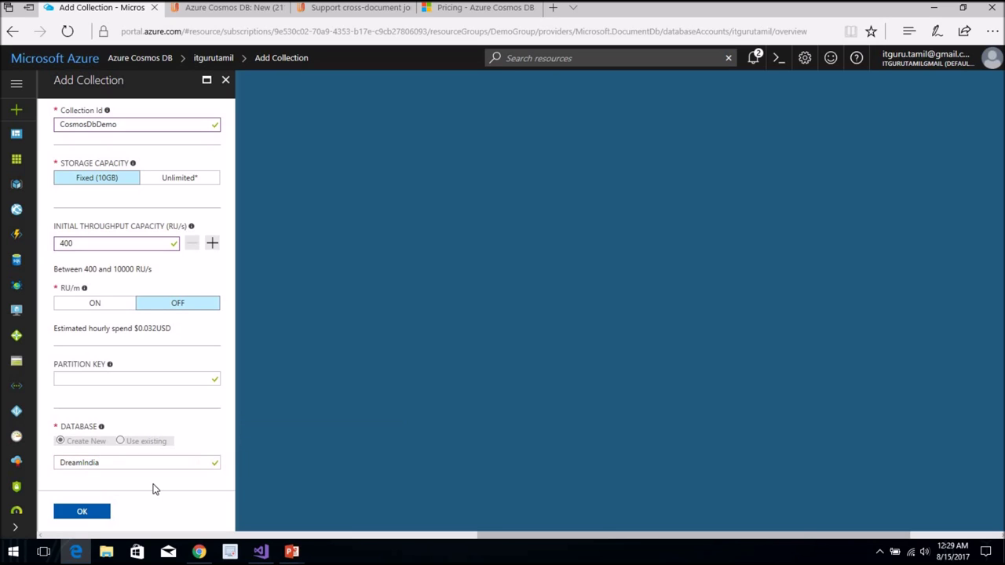
click(82, 512)
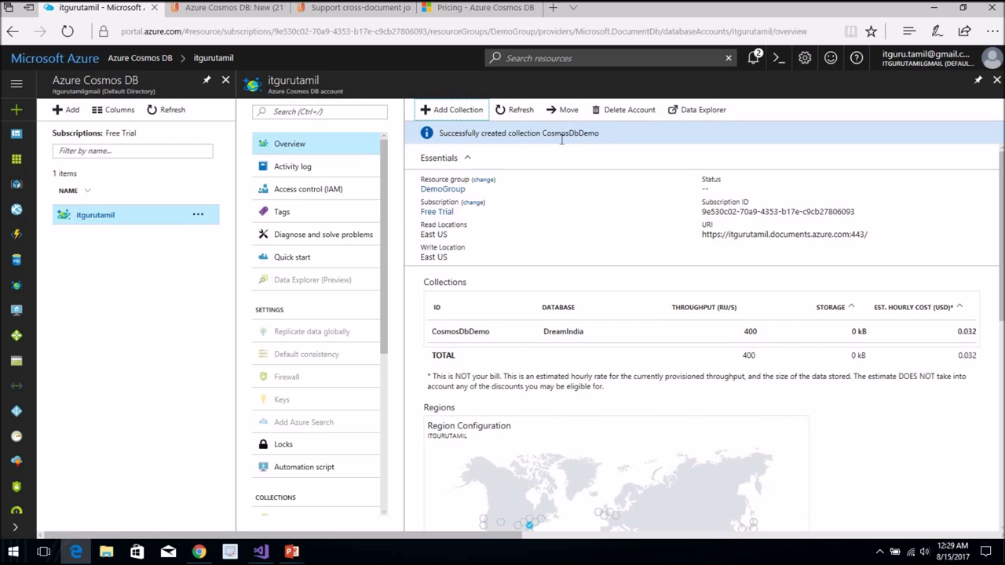
Reopen the itgurutamil account from the Cosmos DB list and examine its collection and settings options.
click(105, 219)
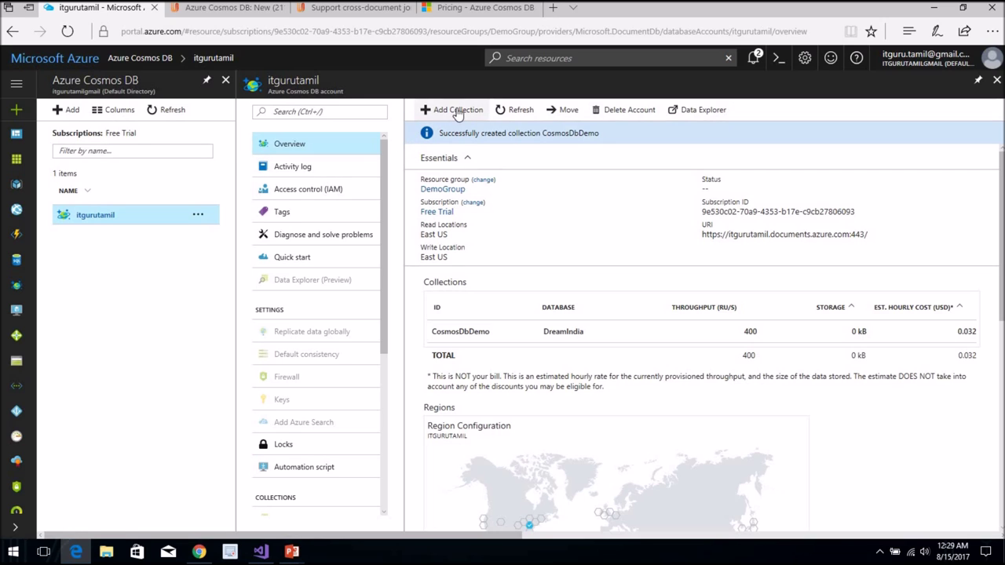
drag(384, 186, 385, 306)
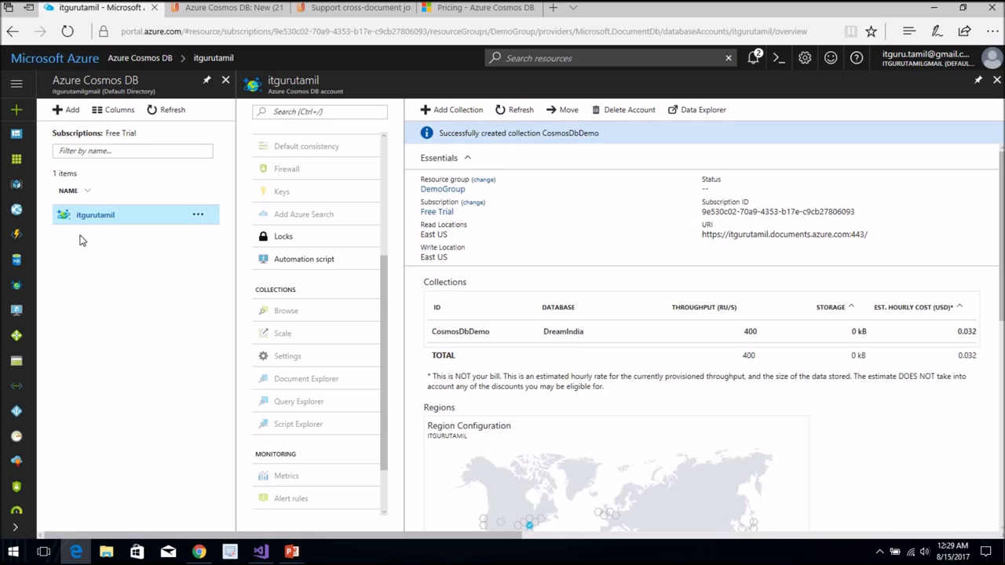
click(17, 291)
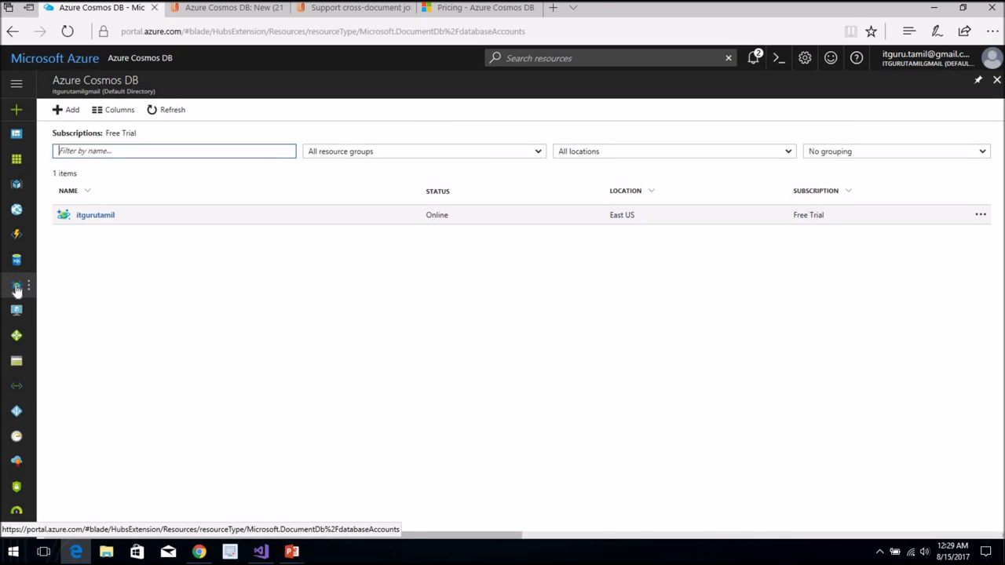
click(102, 218)
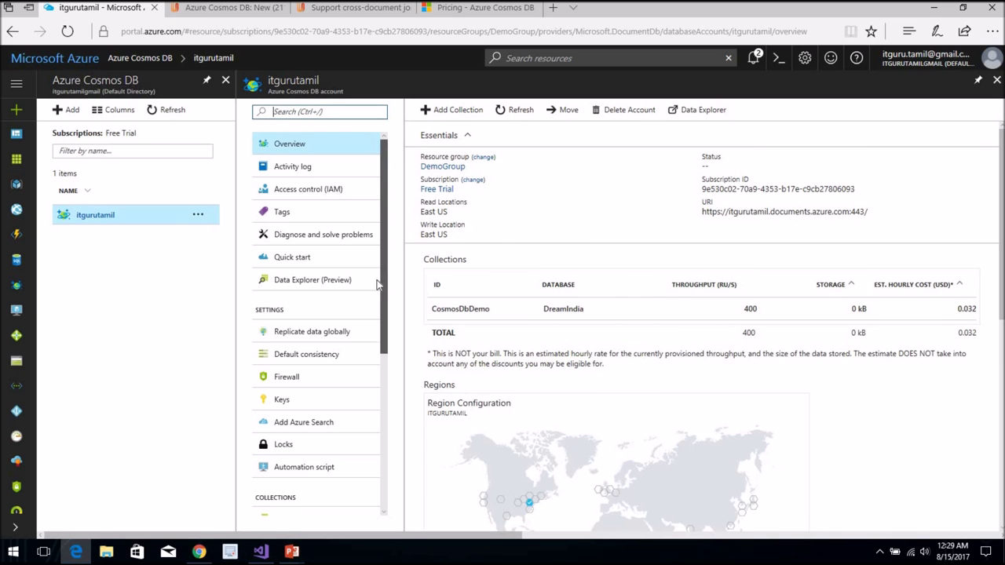
scroll(377, 297, down, 3)
scroll(372, 345, down, 3)
scroll(388, 267, up, 6)
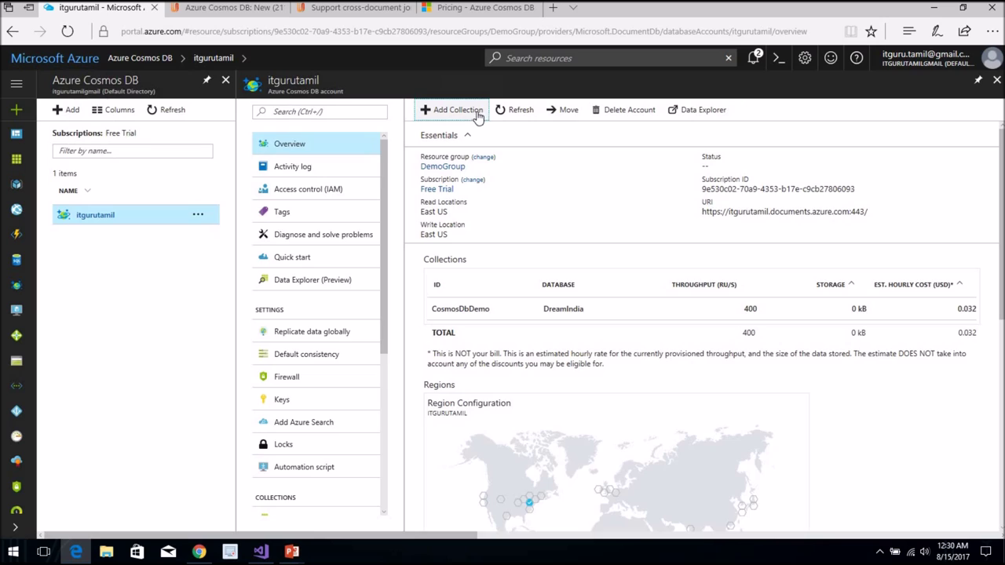
click(474, 112)
click(135, 125)
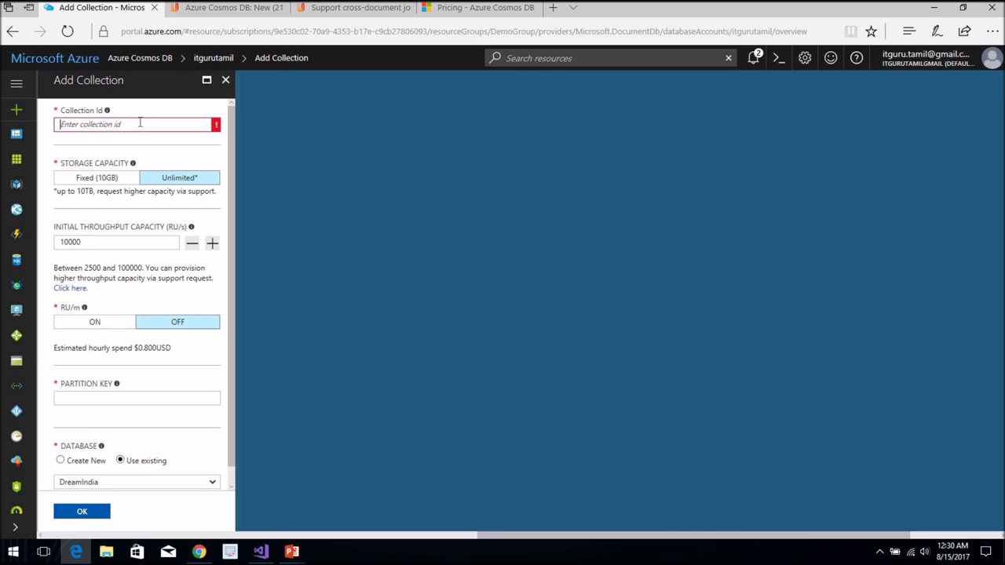
text(D)
key(BackSpace)
click(226, 80)
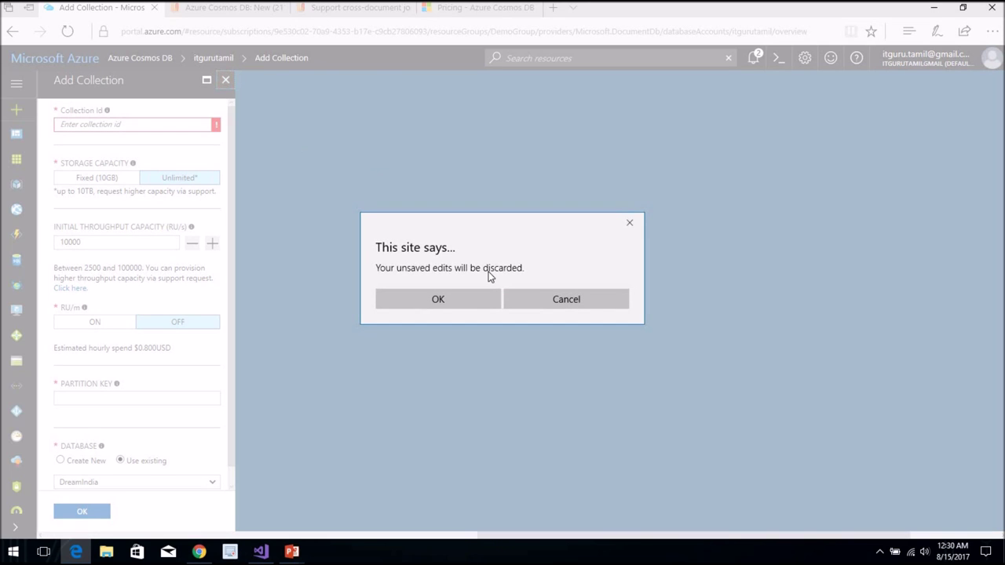
click(460, 303)
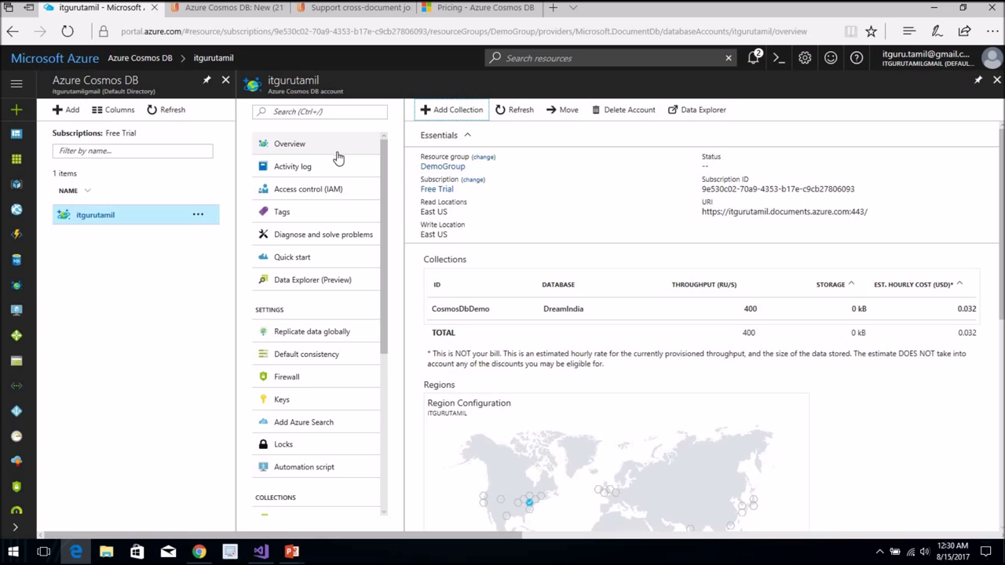
Open the itgurutamil account's Document Explorer and show the documents of the CosmosDbDemo collection in the DreamIndia database.
drag(385, 165, 380, 289)
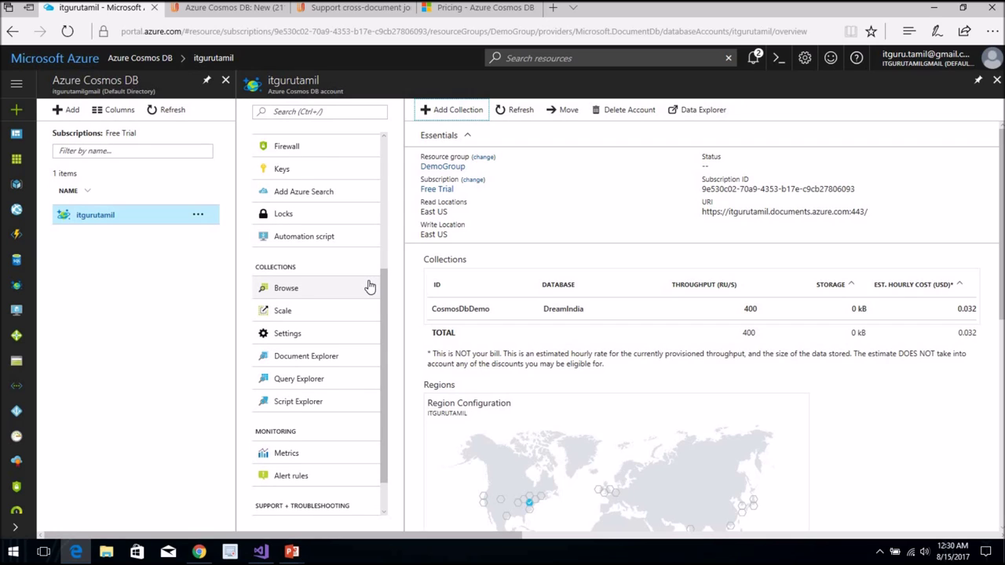
click(312, 361)
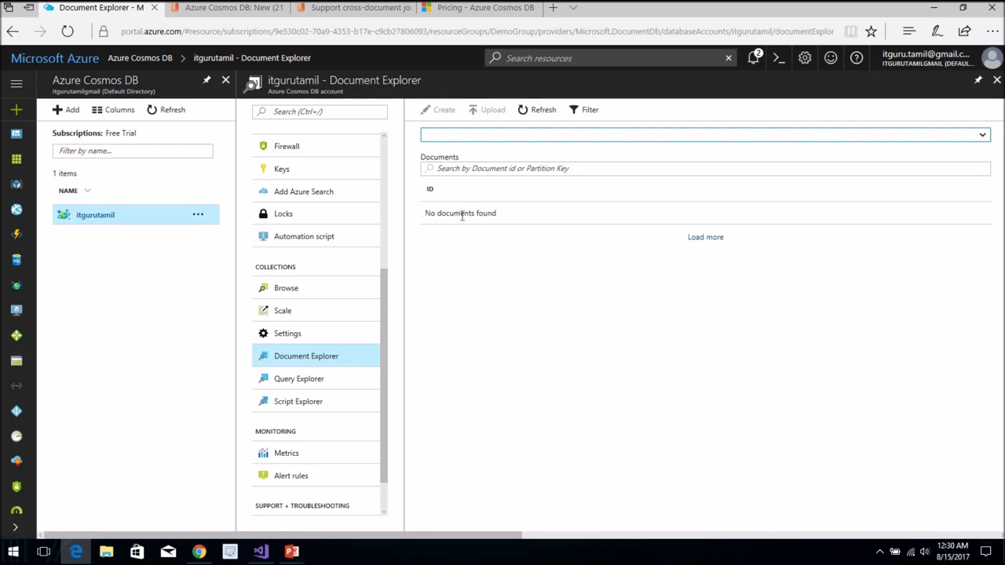
click(595, 136)
click(595, 136)
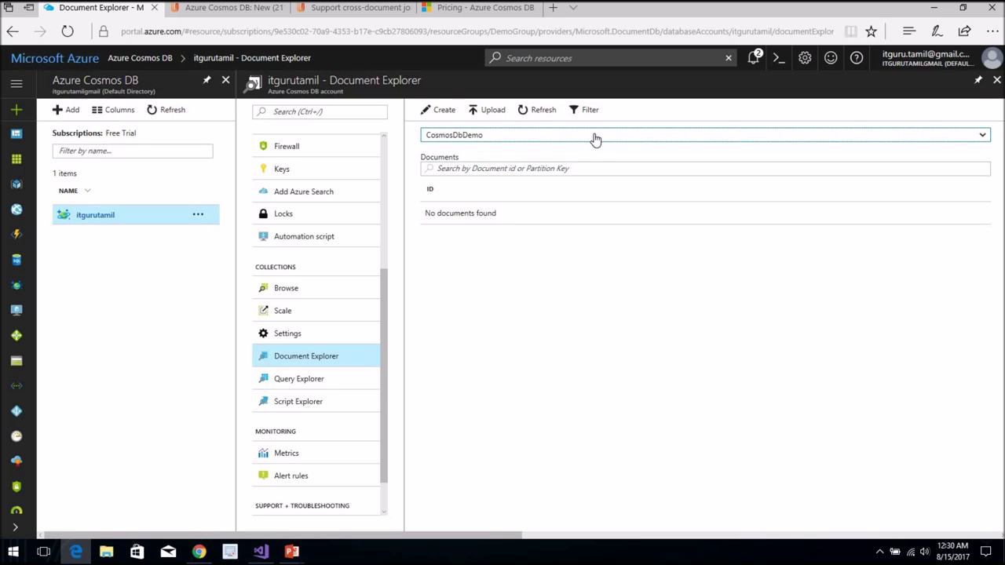
click(595, 136)
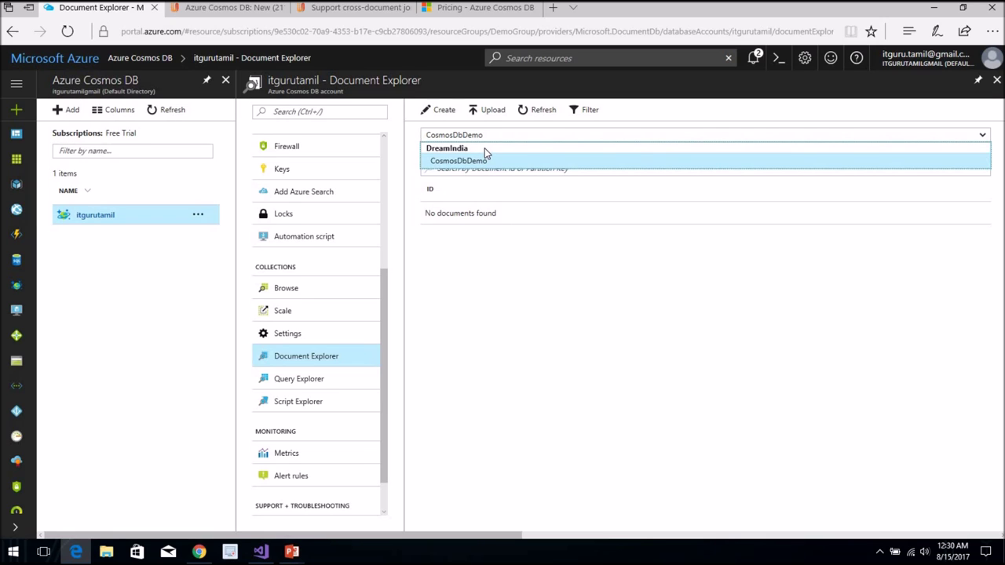
click(507, 252)
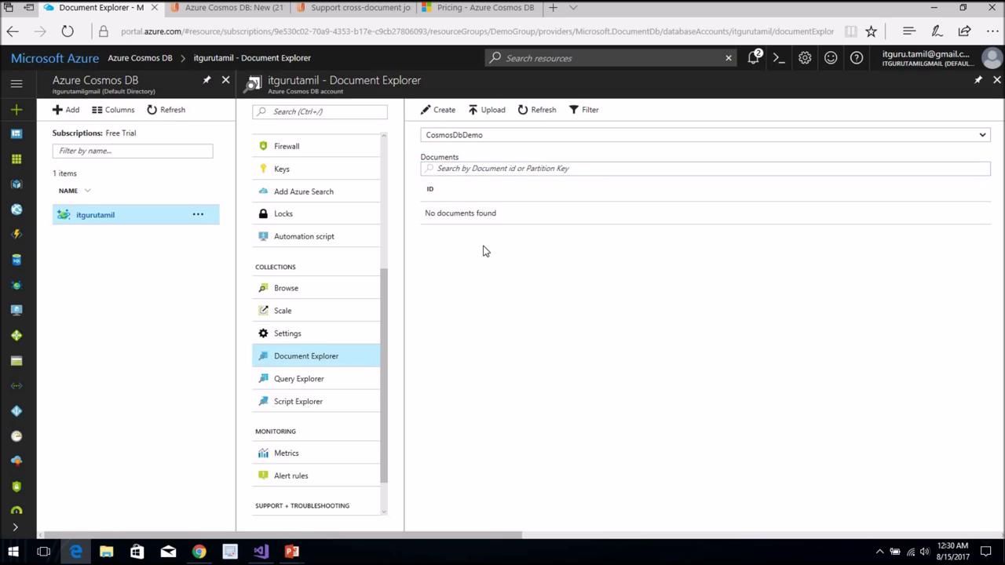
Start a new document in the CosmosDbDemo collection and set its "id" value to "1".
click(442, 110)
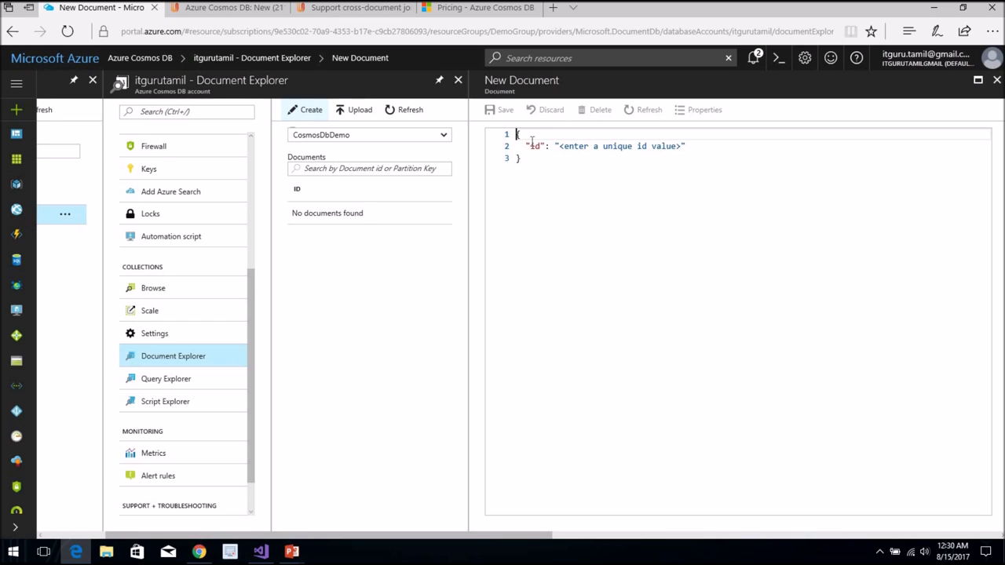
drag(525, 166, 503, 127)
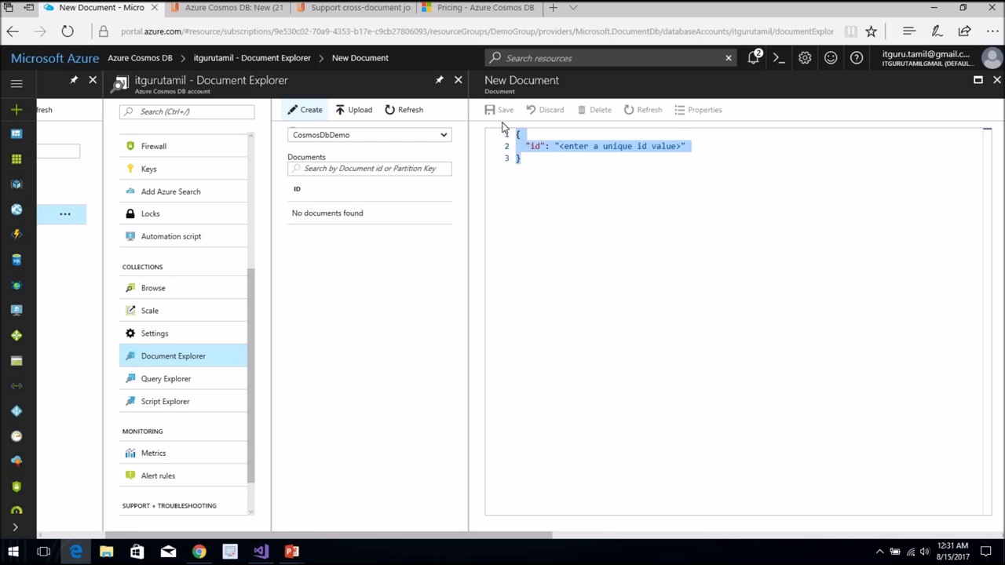
click(559, 171)
drag(559, 146, 684, 146)
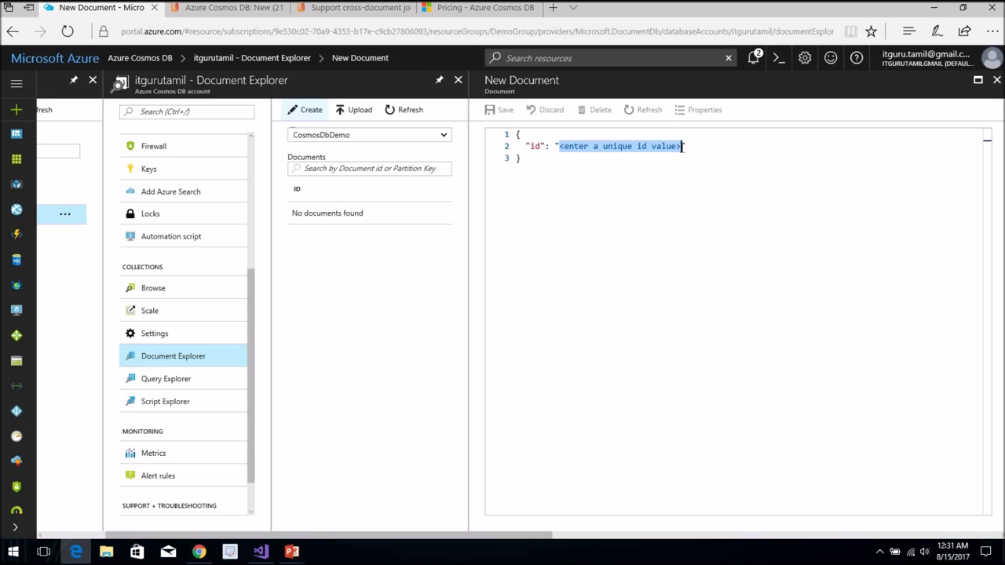
text(1)
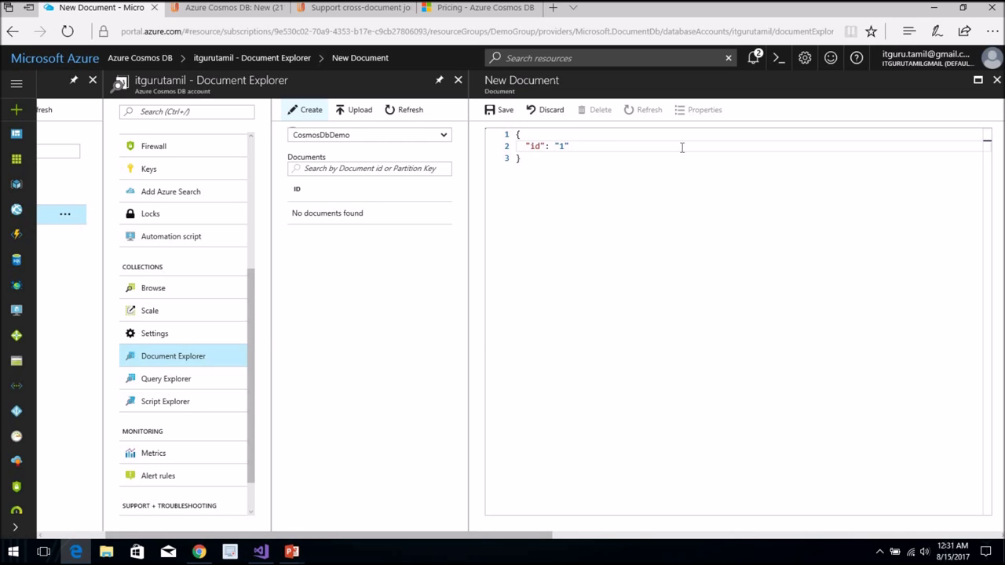
Switch to the presentation, view the slide comparing RDBMS and NoSQL data, and return to the new document.
key(alt+Tab)
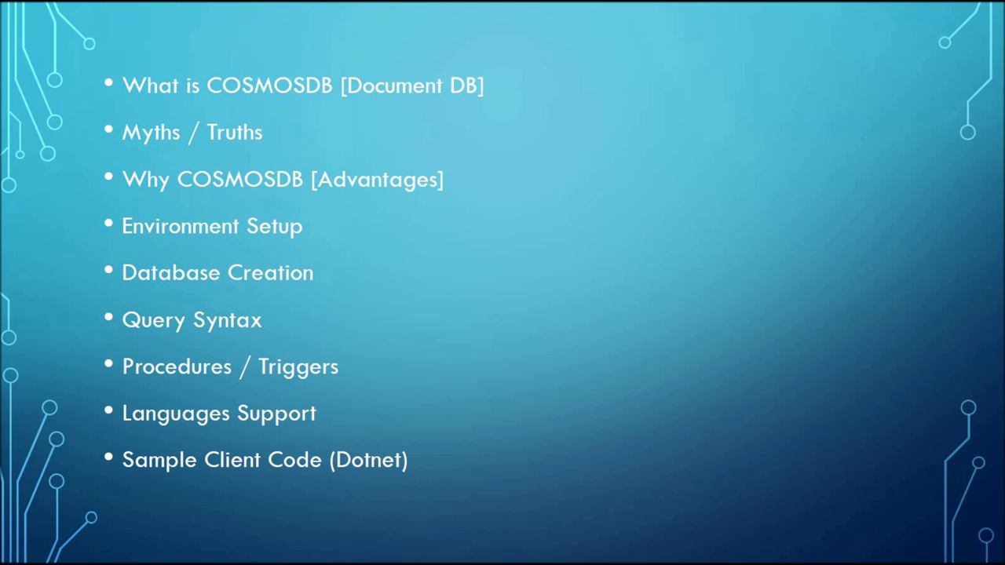
key(Right)
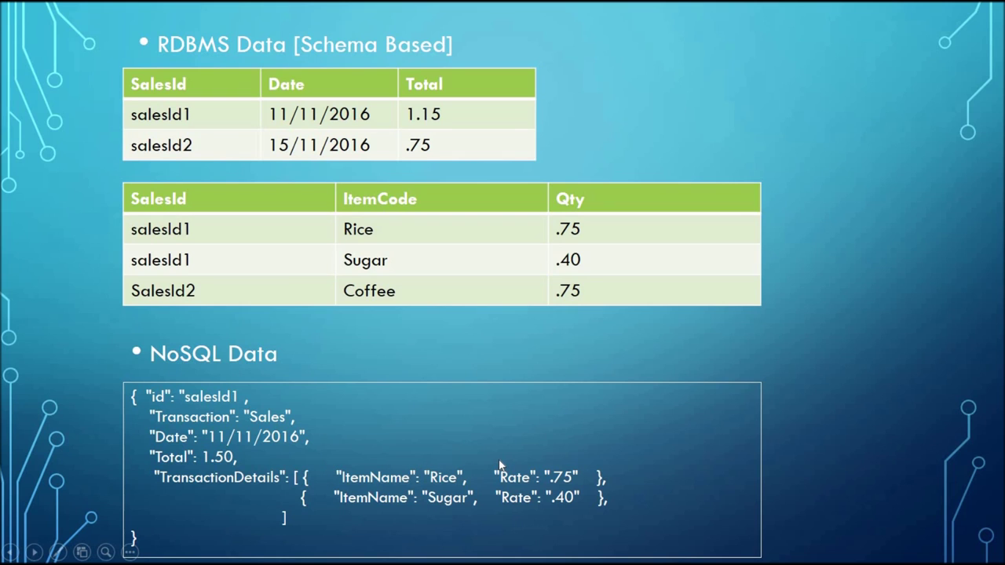
key(alt+Tab)
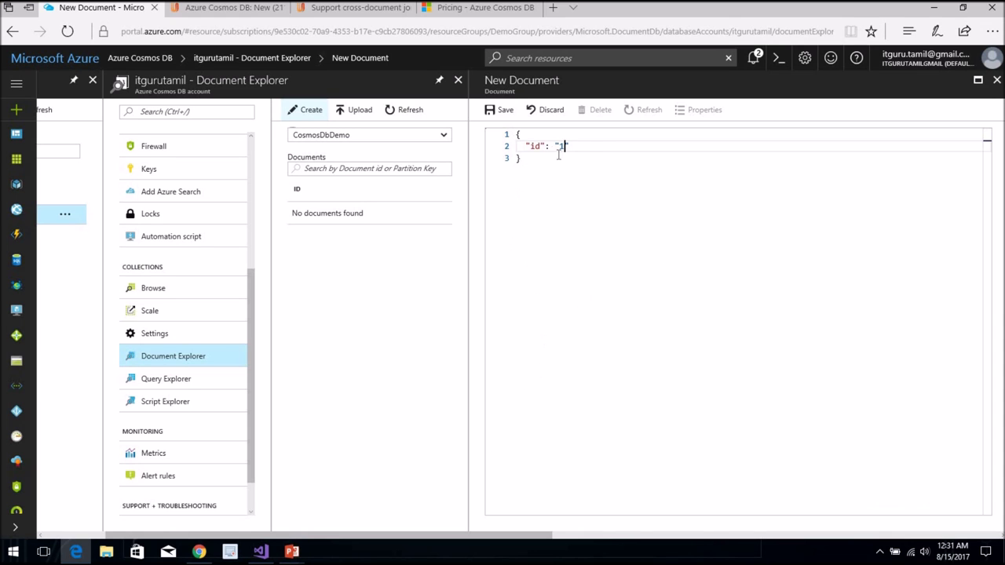
Add a "Title" field with the value "My First Data" below the id and save the document.
text(,)
key(Return)
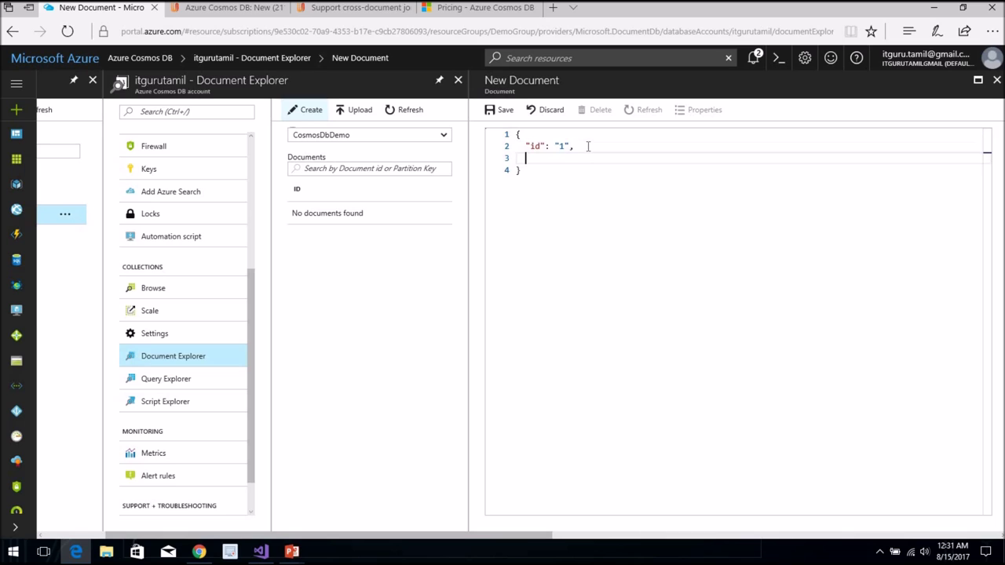
text("Title : "My First Data)
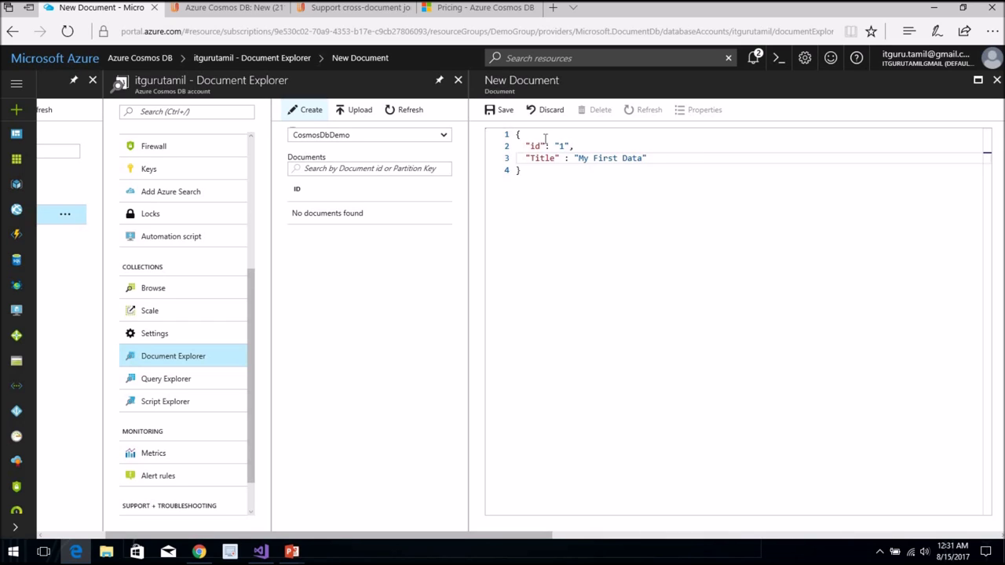
click(501, 110)
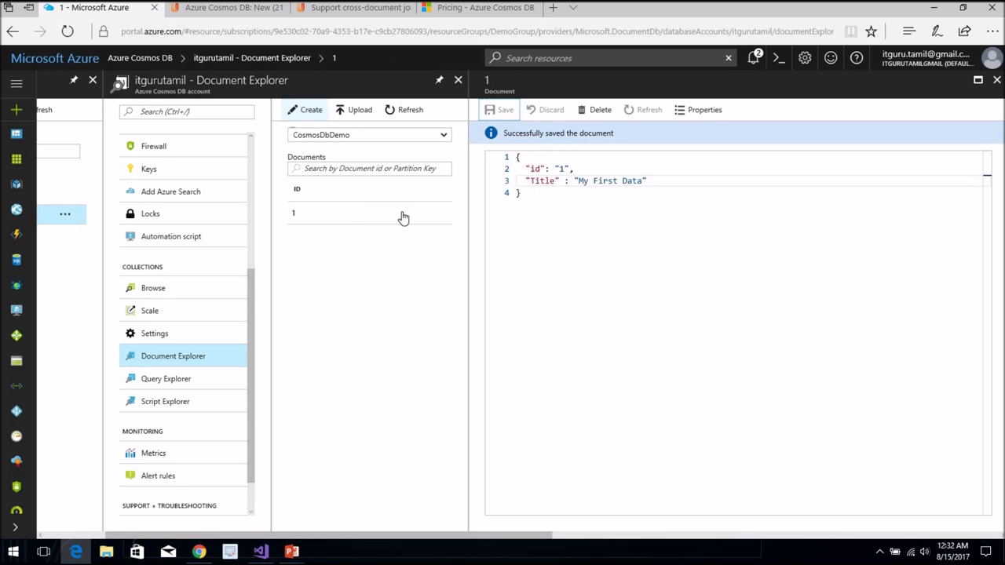
Open the saved document 1 from the document list and examine its JSON content.
click(306, 223)
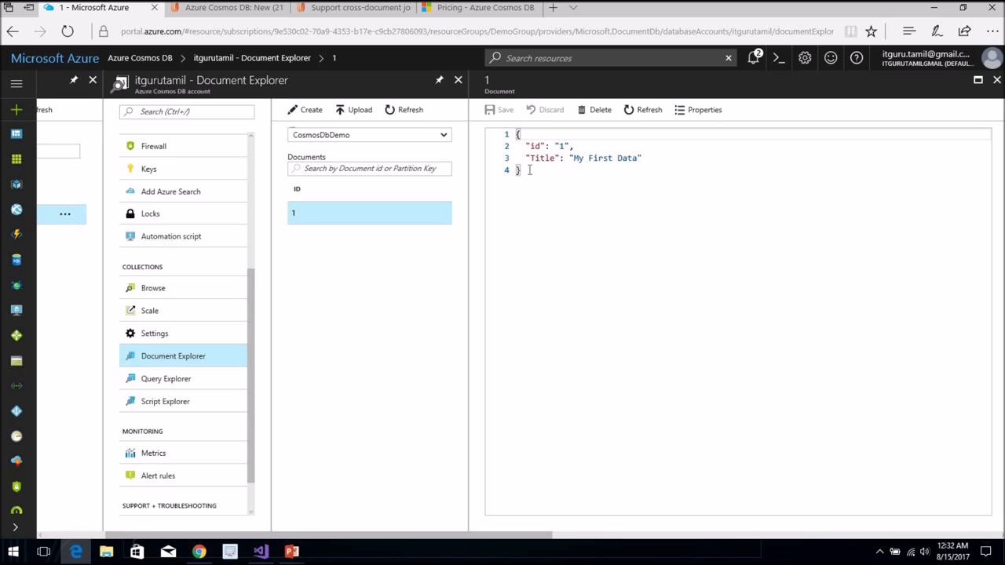
drag(535, 173, 495, 130)
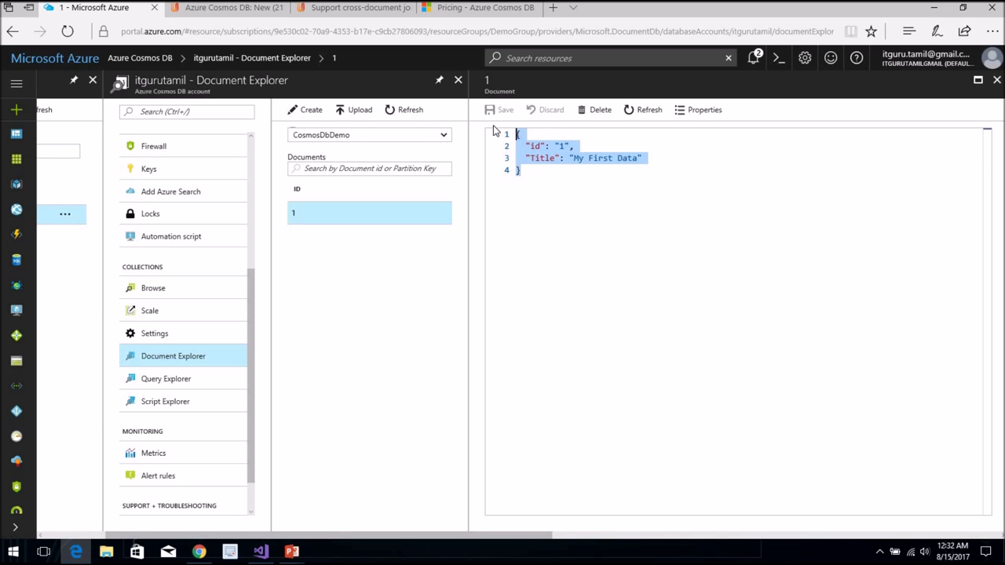
click(574, 174)
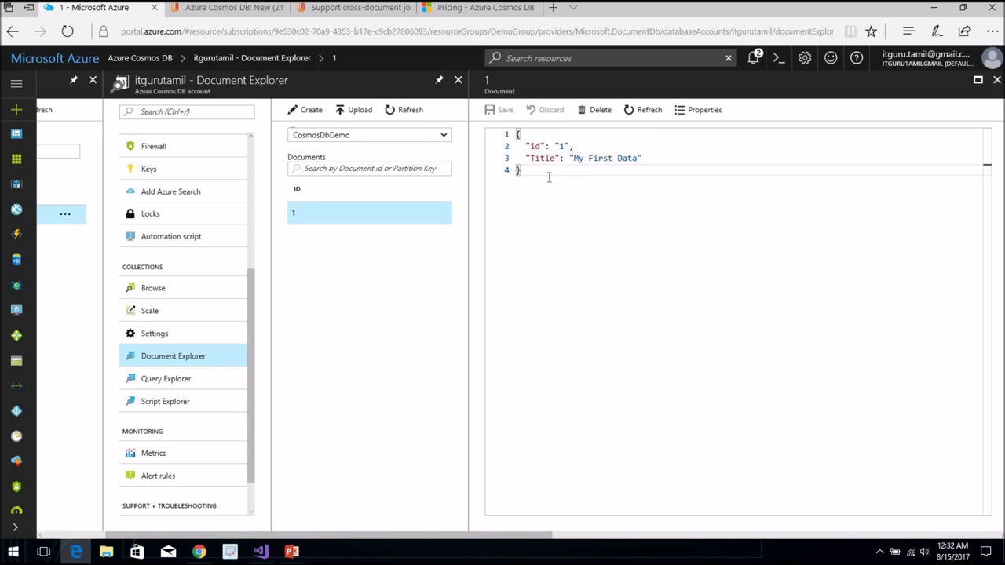
key(ctrl+a)
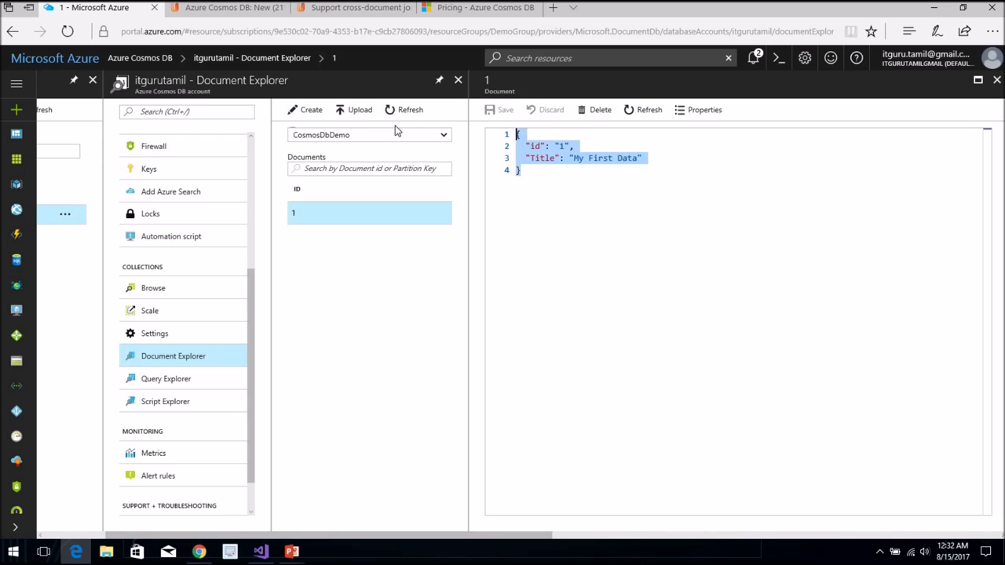
click(529, 179)
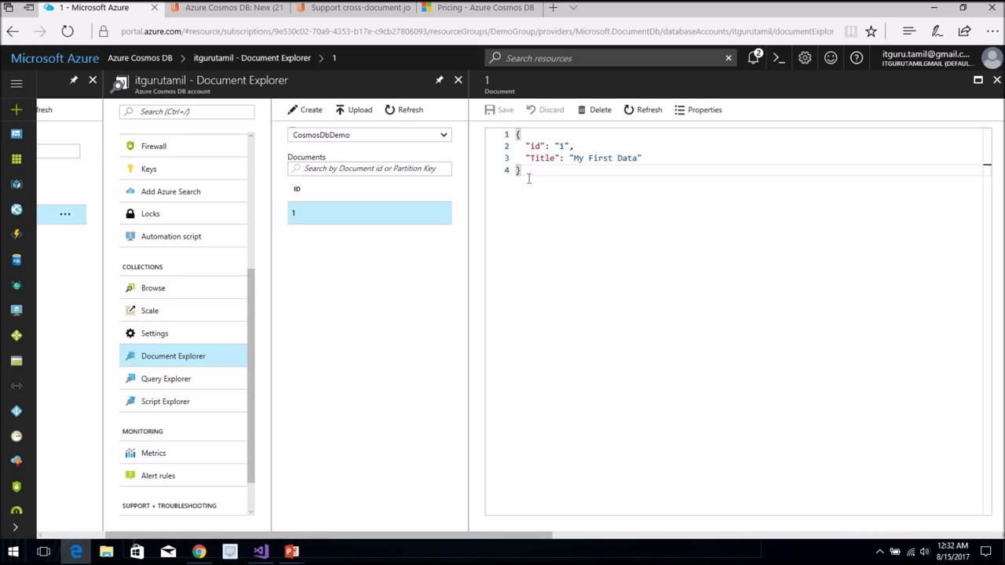
On the Azure Cosmos DB pricing page, examine the provisioned throughput and Request Units per Minute prices.
click(476, 8)
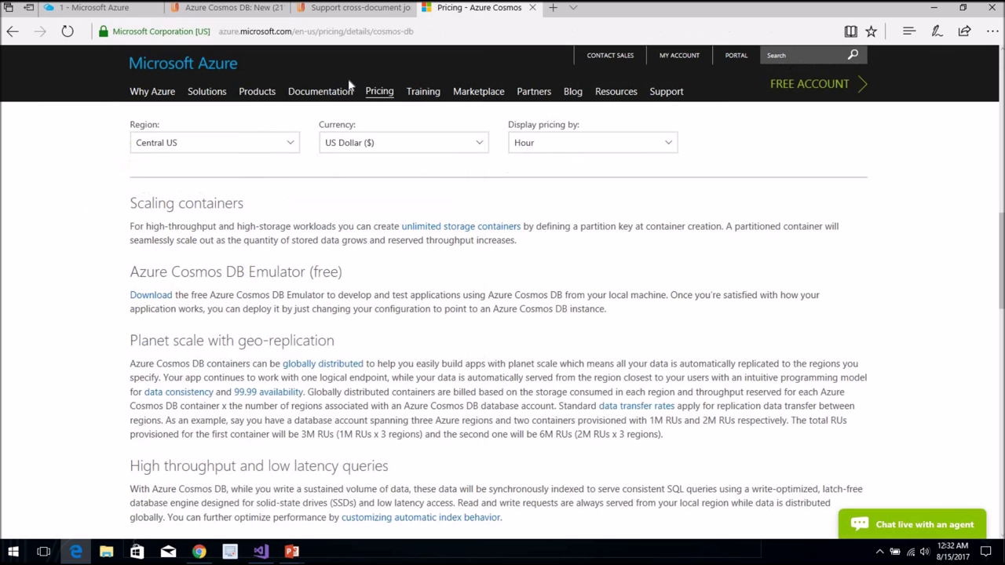
scroll(486, 280, up, 8)
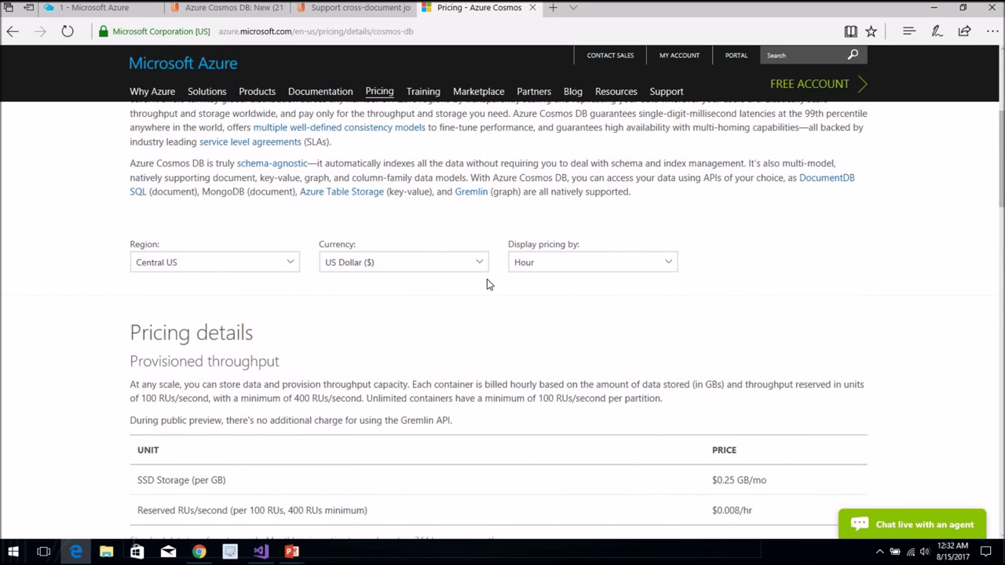
scroll(487, 278, down, 2)
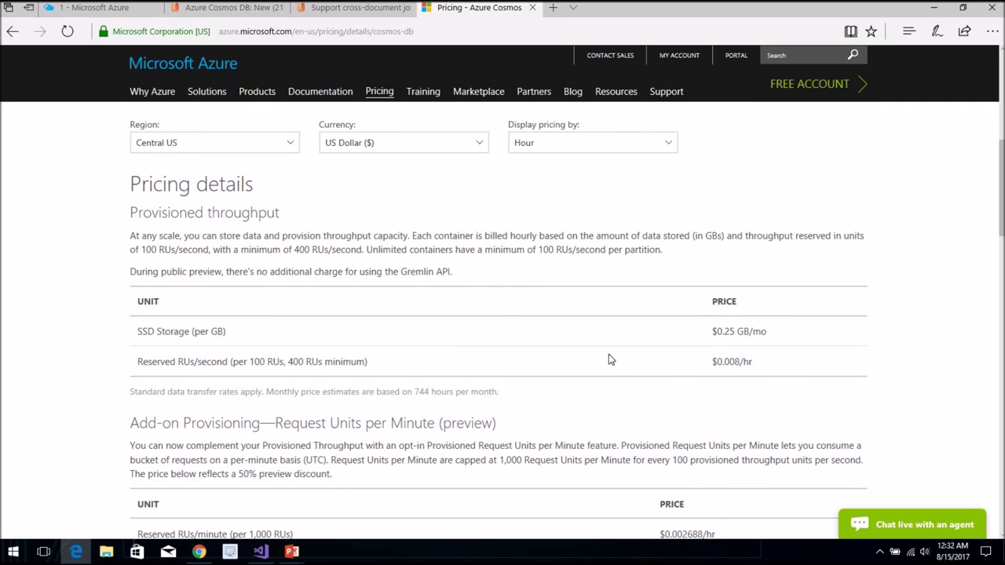
scroll(611, 359, down, 2)
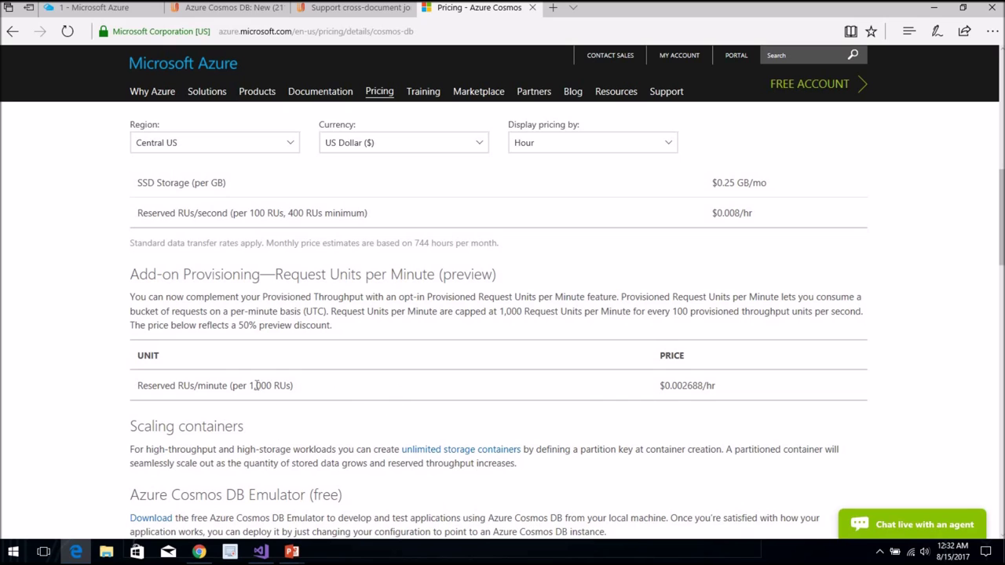
drag(249, 386, 695, 387)
scroll(695, 387, down, 1)
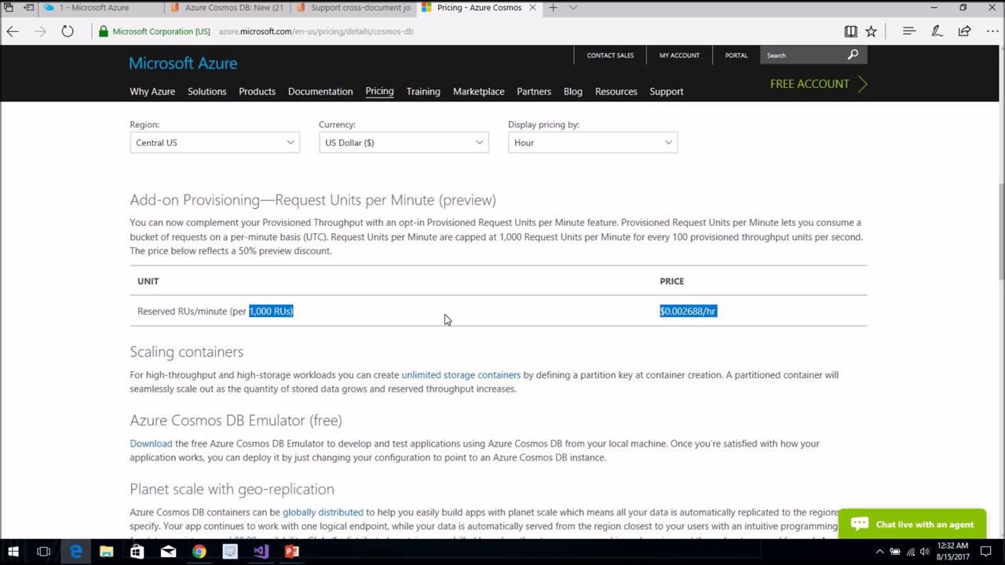
scroll(445, 319, down, 1)
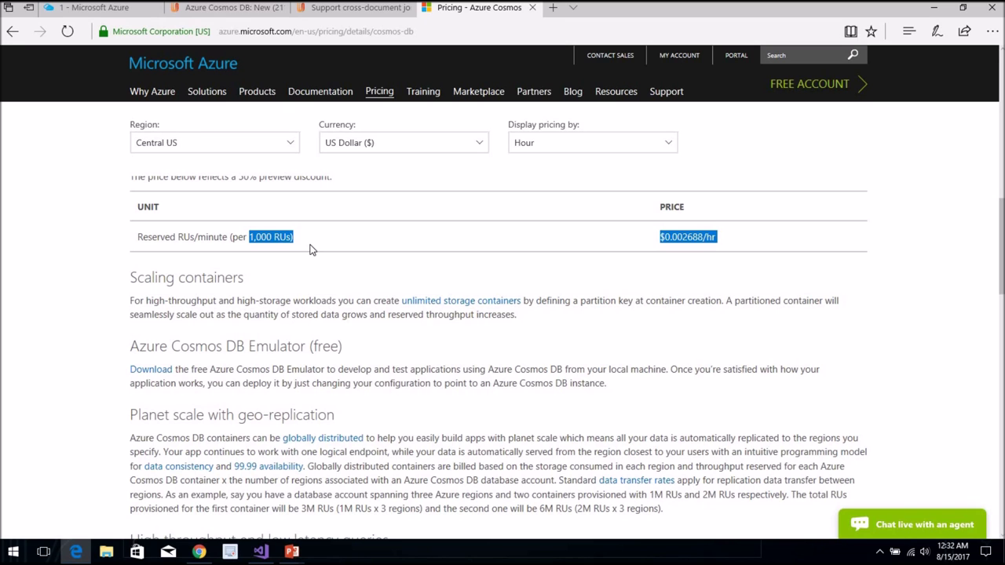
Read the Azure Cosmos DB Emulator (free) section about local development, and close the pricing page.
scroll(345, 264, down, 2)
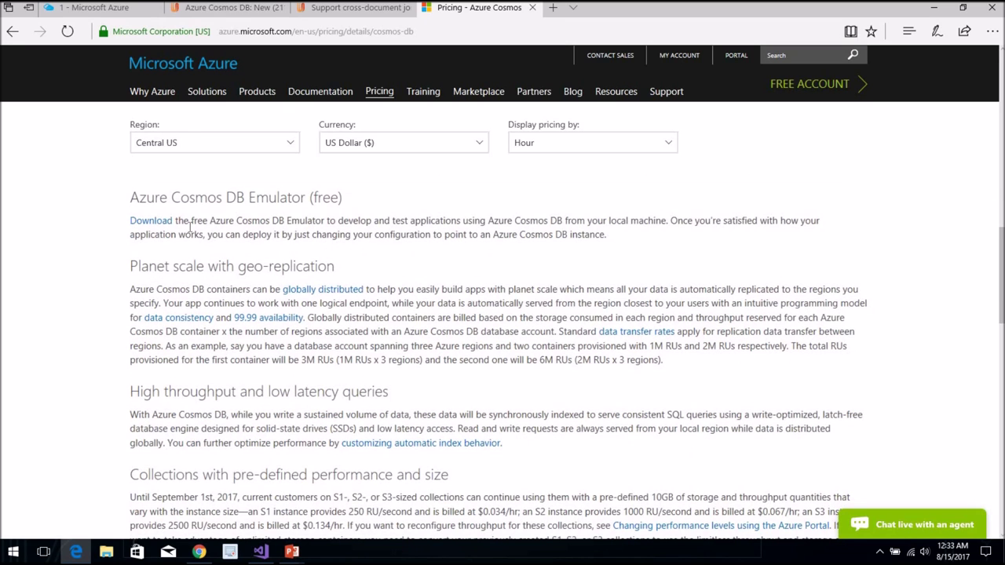
drag(130, 197, 363, 200)
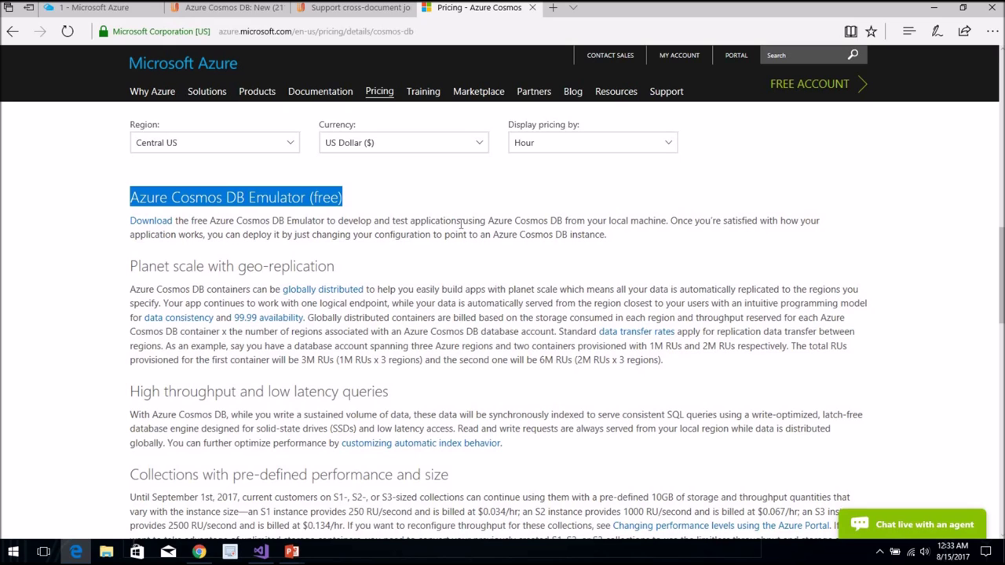
drag(665, 220, 428, 225)
click(642, 225)
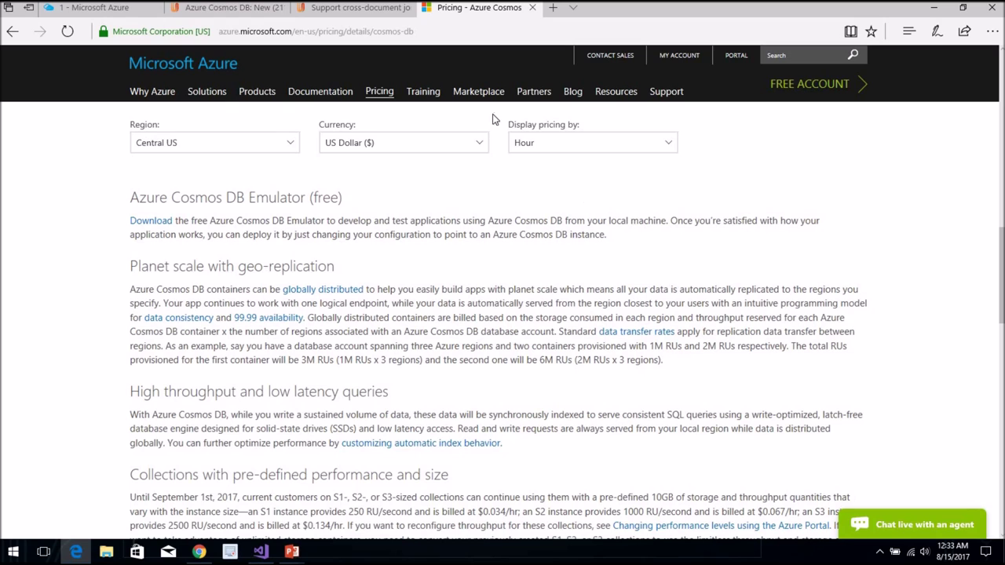
click(533, 9)
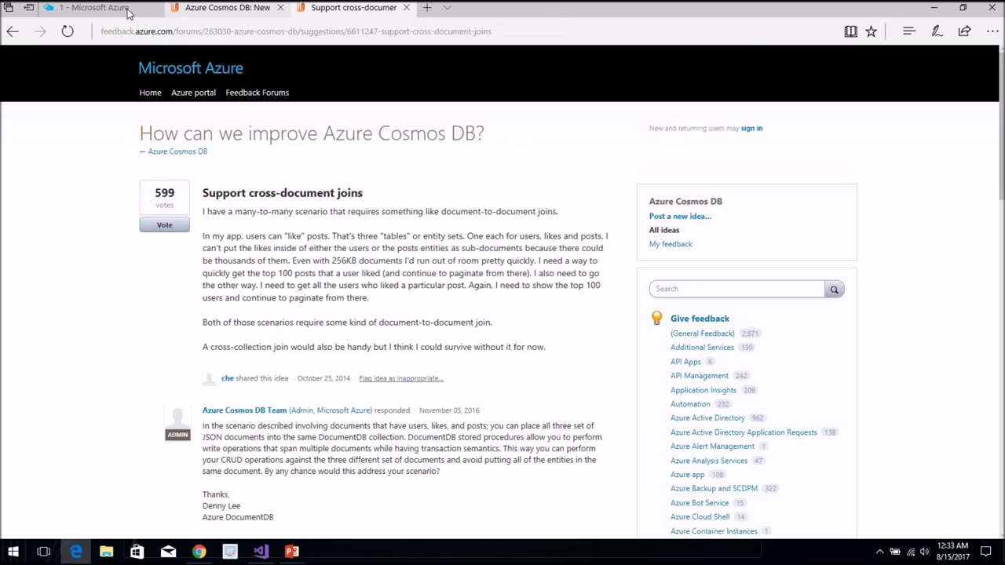
Return to the Azure portal, close document 1, and create a new document with the id "2" in CosmosDbDemo.
click(93, 7)
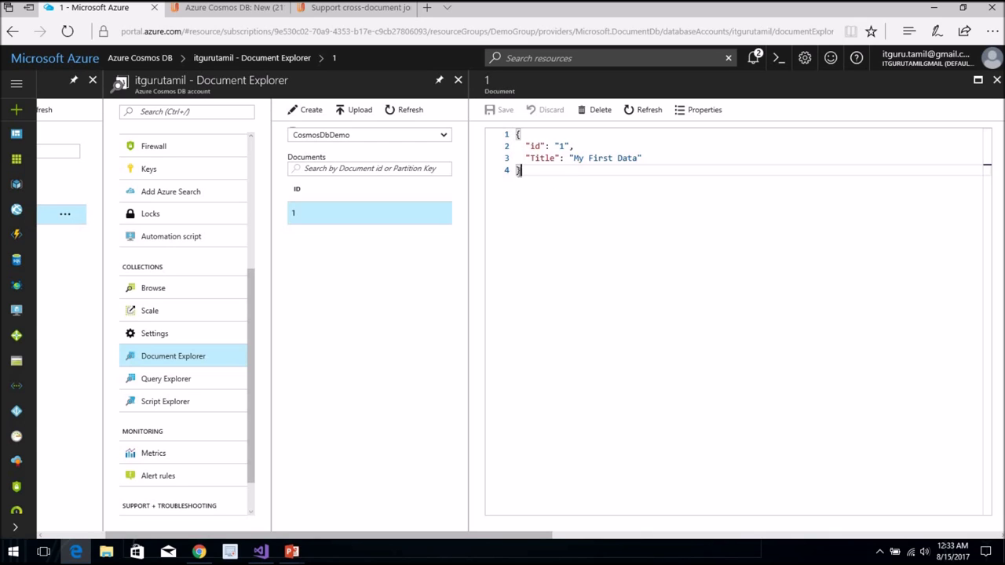
click(997, 80)
click(312, 111)
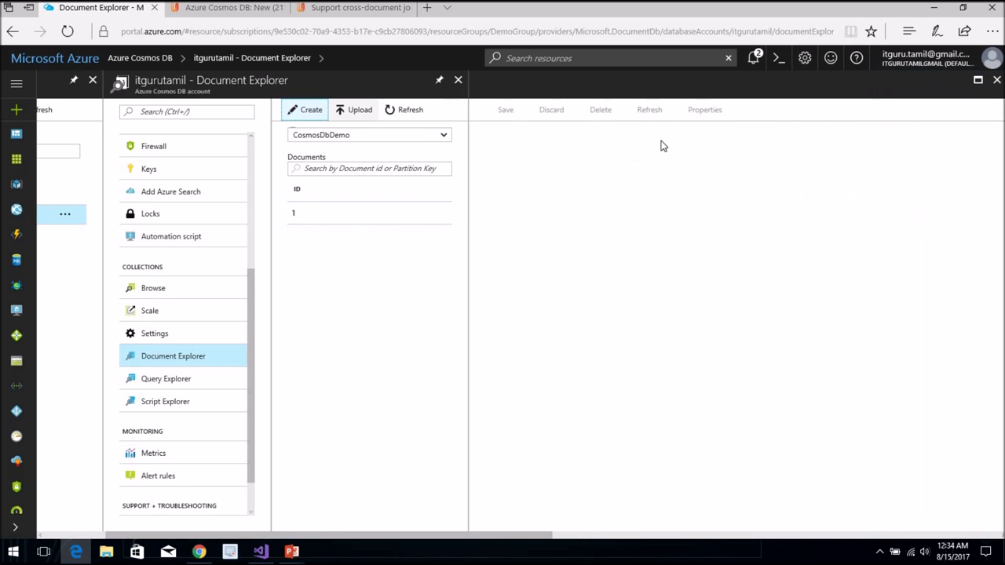
drag(558, 146, 682, 146)
text(2)
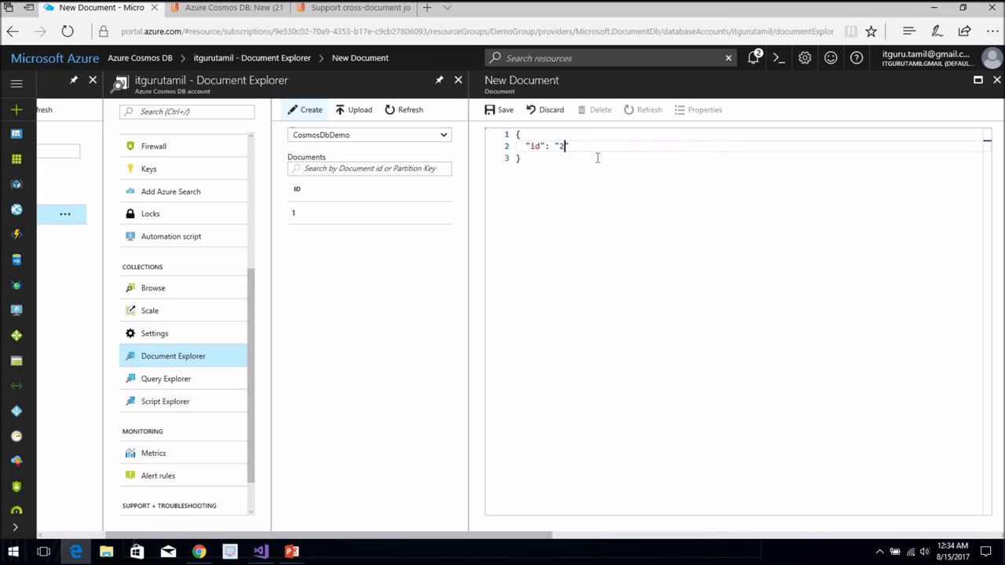
Add a "type" field with the value "sales" below the id, save the document, and open the saved document 2.
click(592, 148)
text(,)
key(Return)
text("")
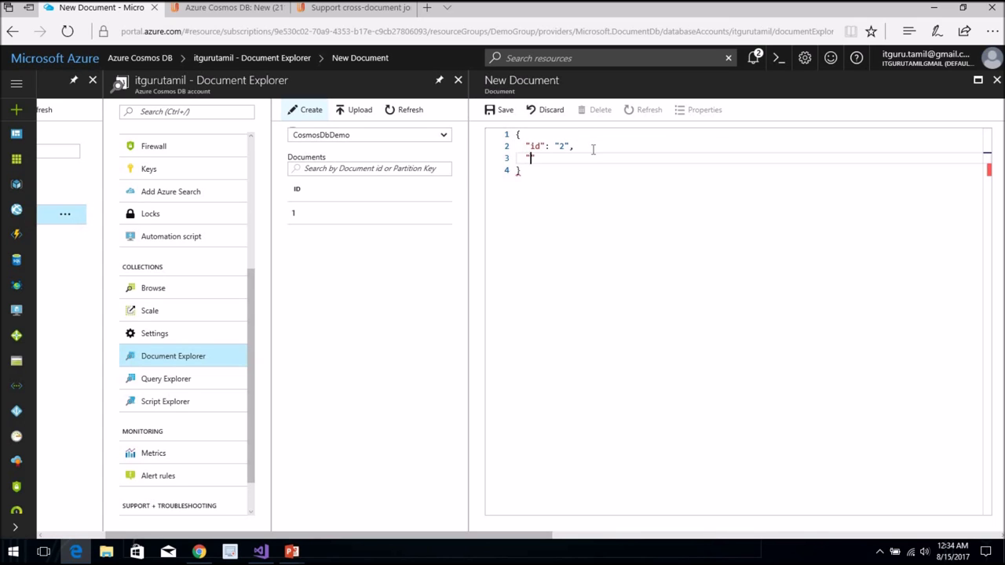
text(type" : "sales")
click(501, 111)
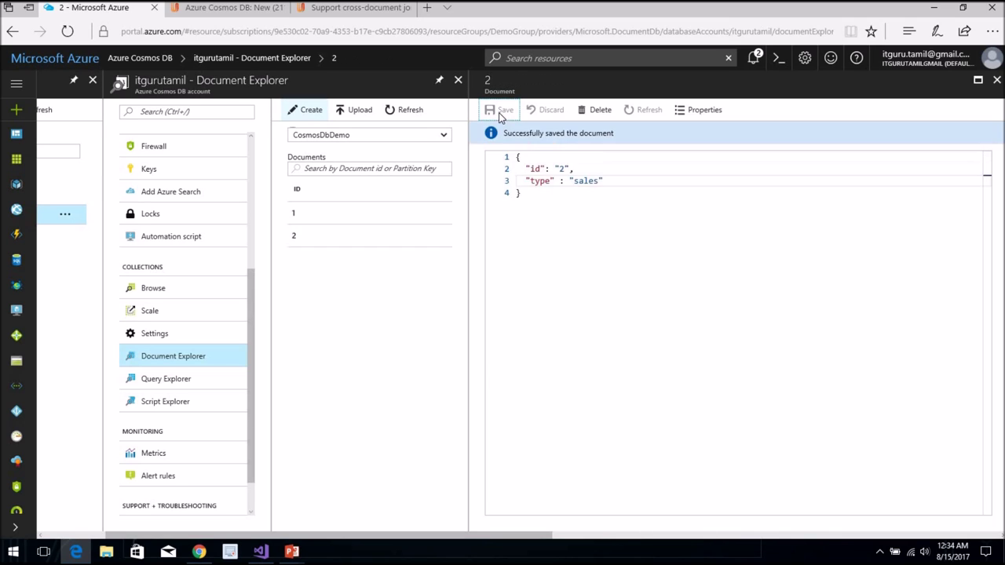
click(341, 220)
click(343, 237)
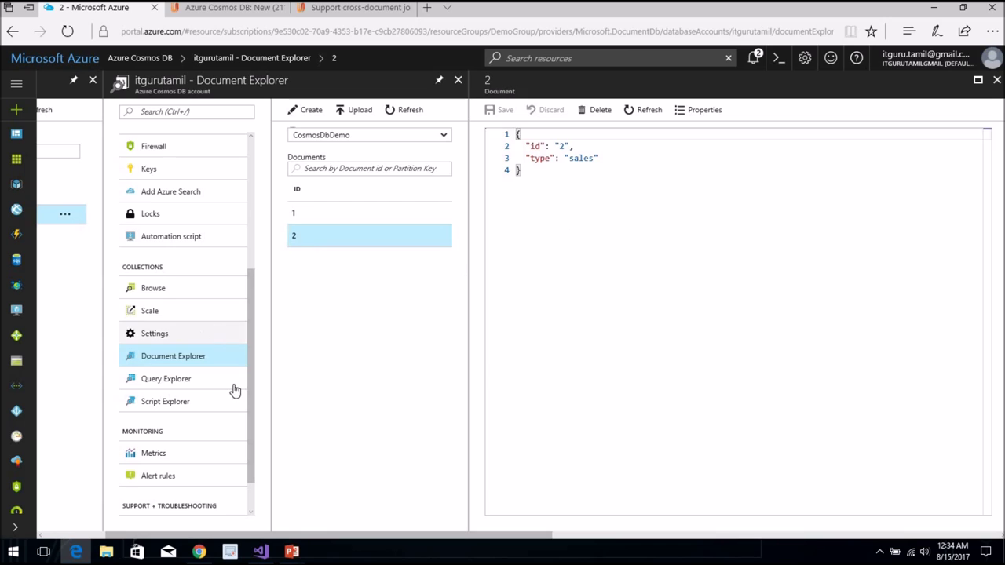
Run the default query SELECT * FROM c in Query Explorer and examine the system properties returned for document 1.
click(176, 361)
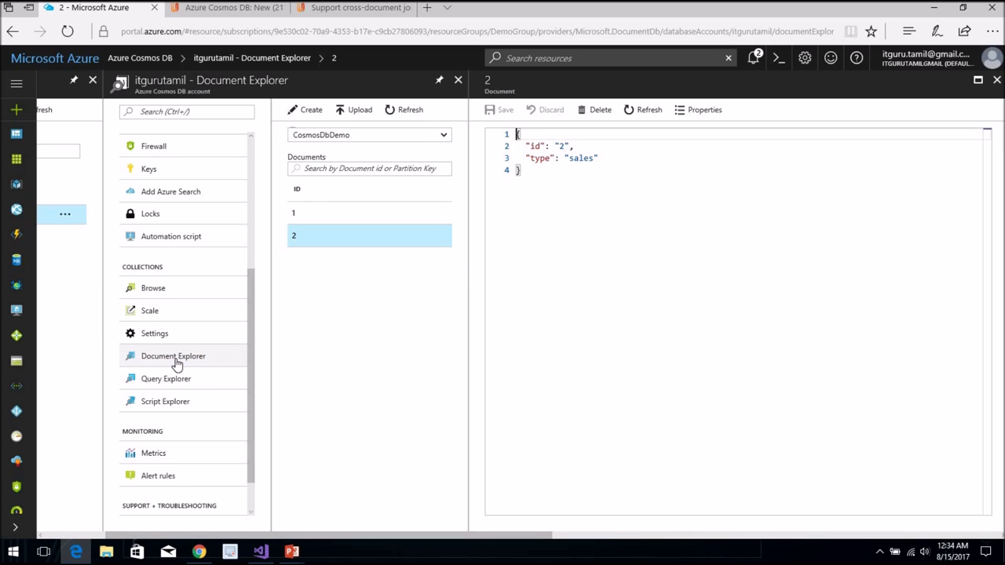
click(170, 379)
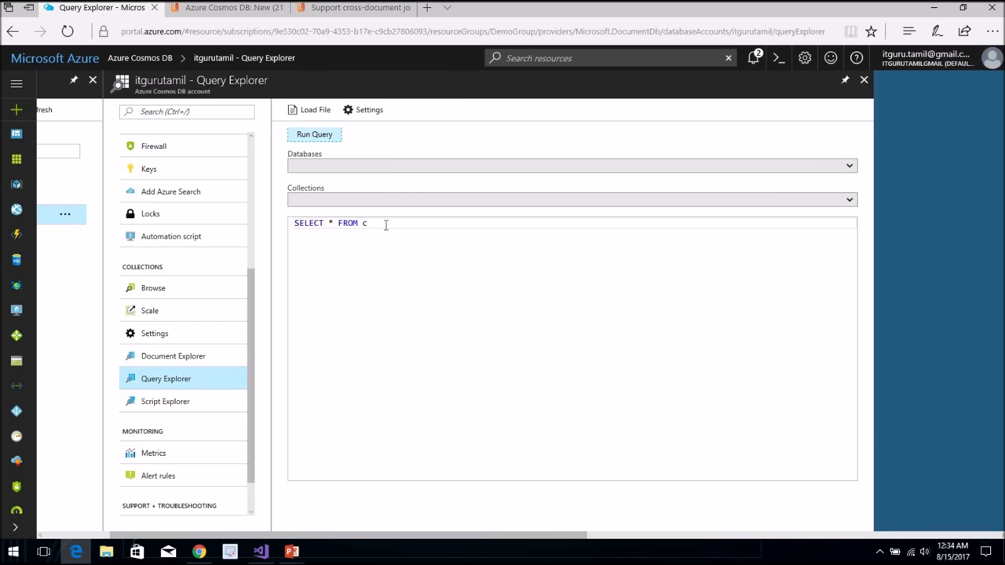
click(327, 137)
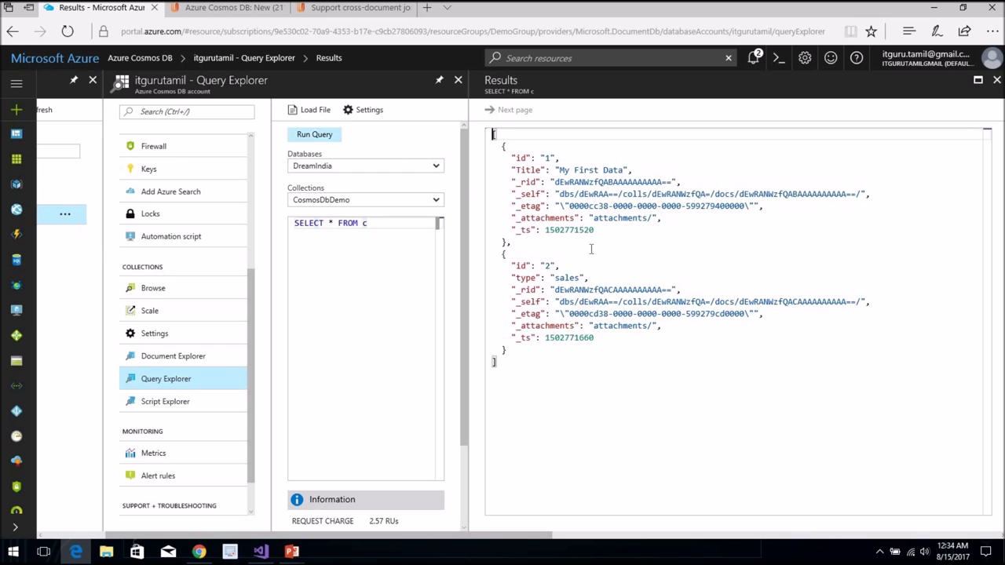
drag(503, 182, 613, 229)
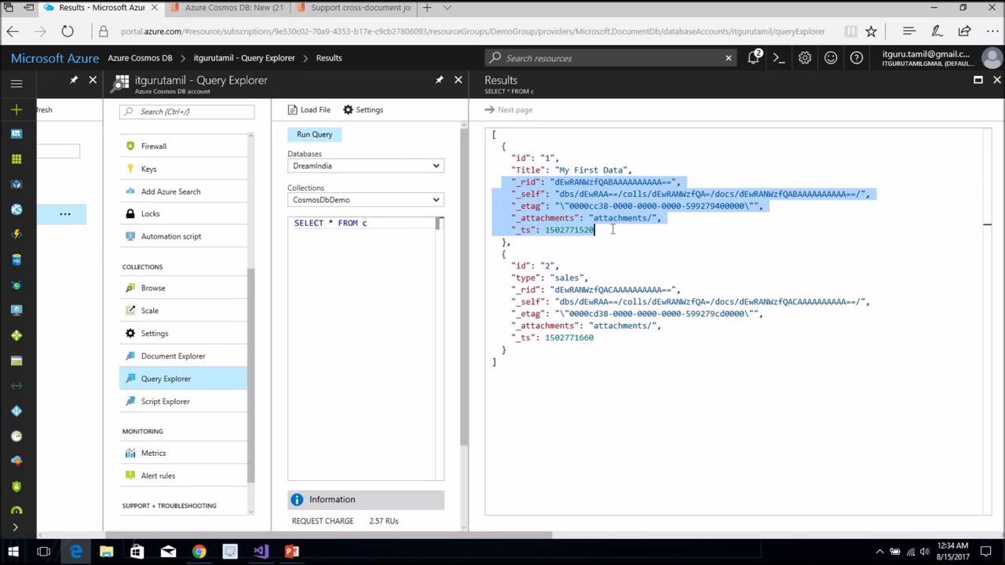
click(537, 181)
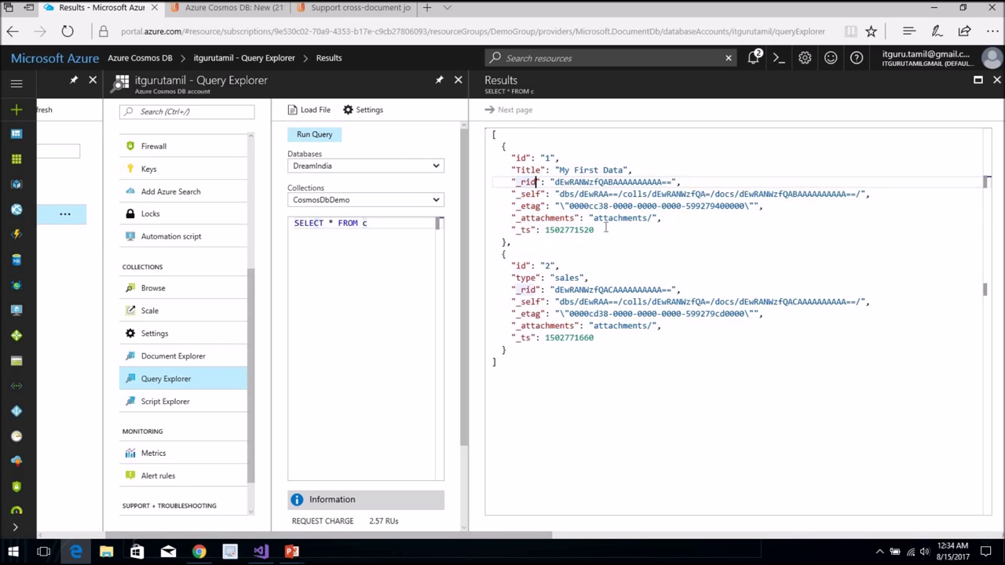
drag(606, 230, 487, 185)
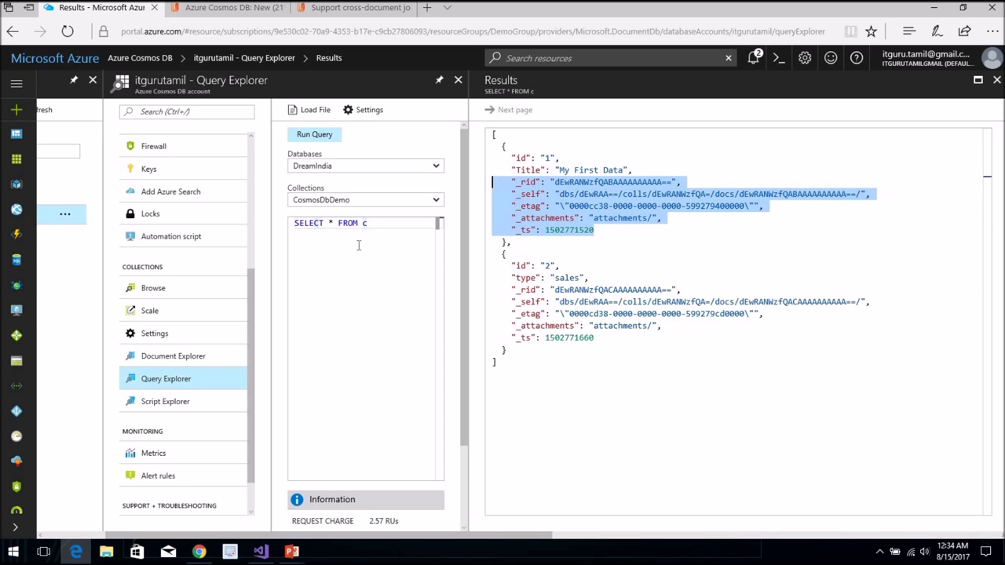
Extend the query to SELECT * FROM c Where c.type= 'sales' and run it on the CosmosDbDemo collection.
click(377, 224)
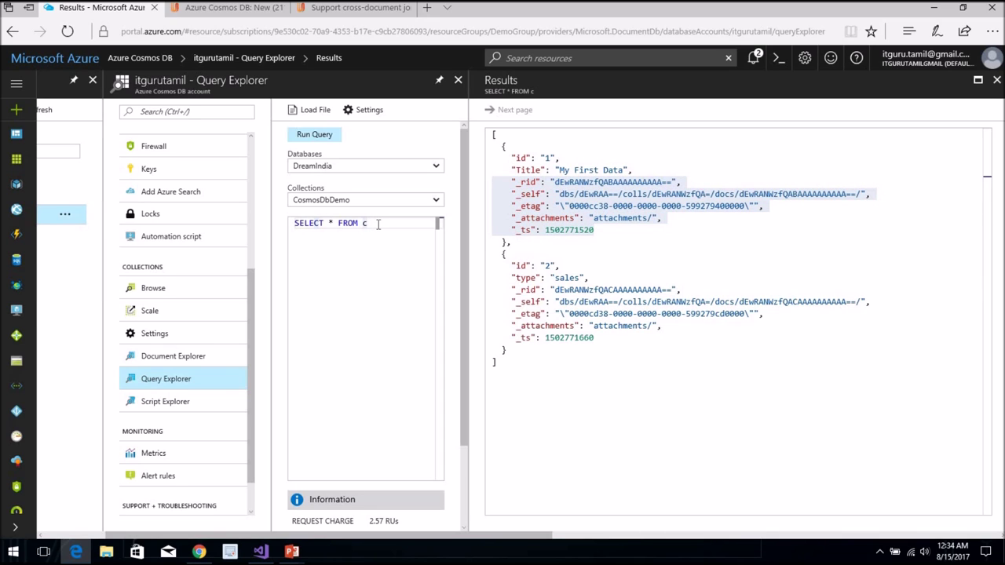
click(328, 137)
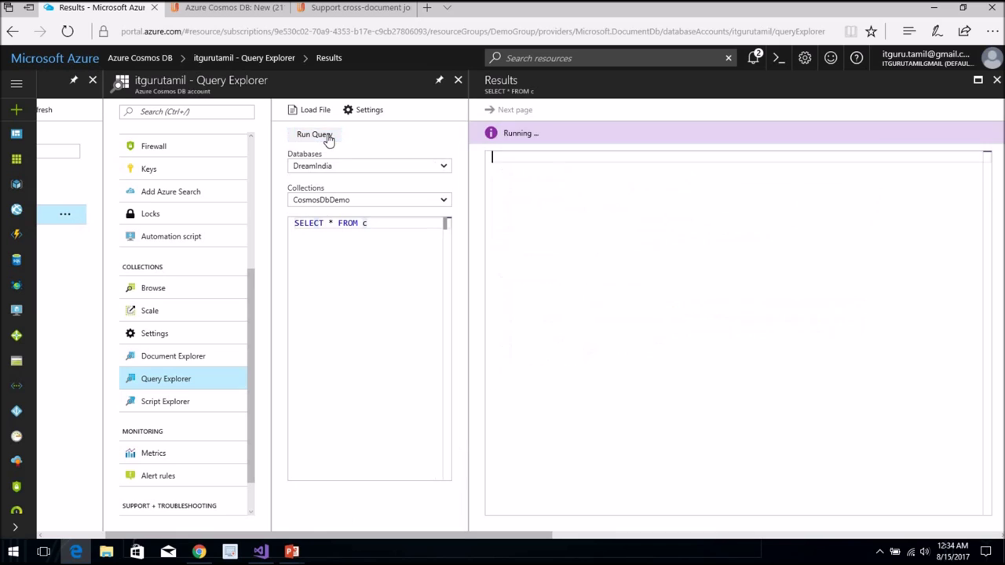
text(Where )
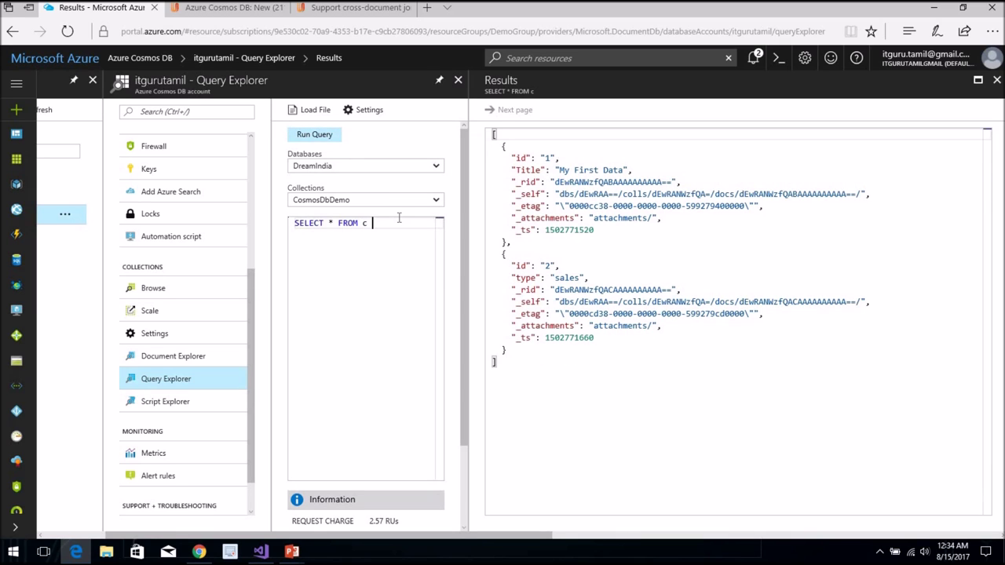
text(type)
key(BackSpace)
key(BackSpace)
key(BackSpace)
key(BackSpace)
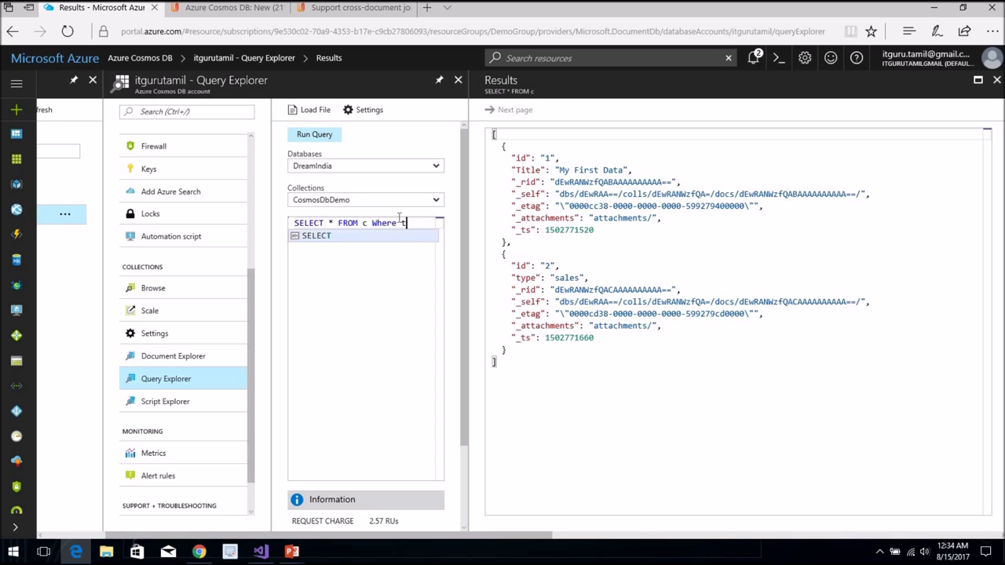
text(c.ty)
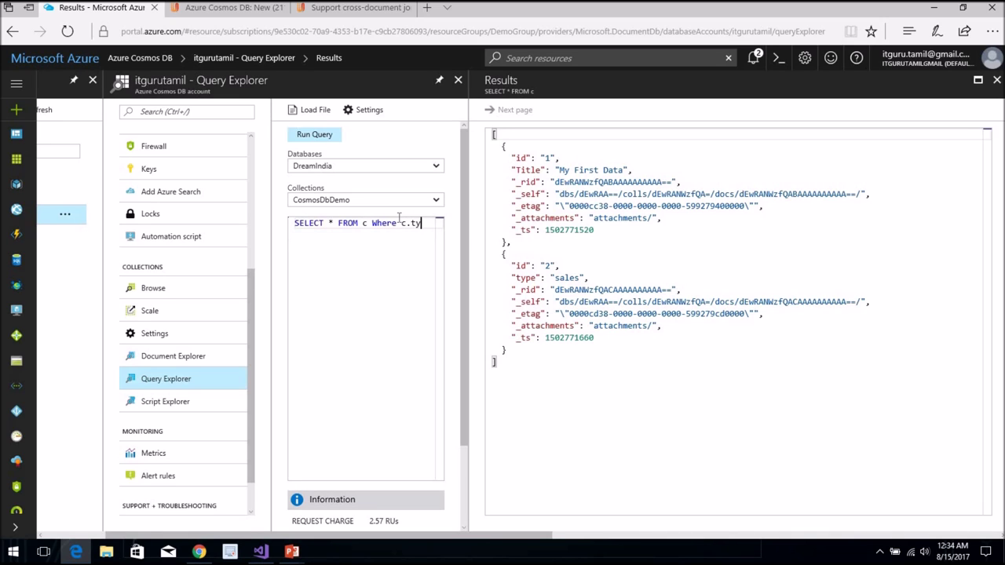
text(pe= 'sales)
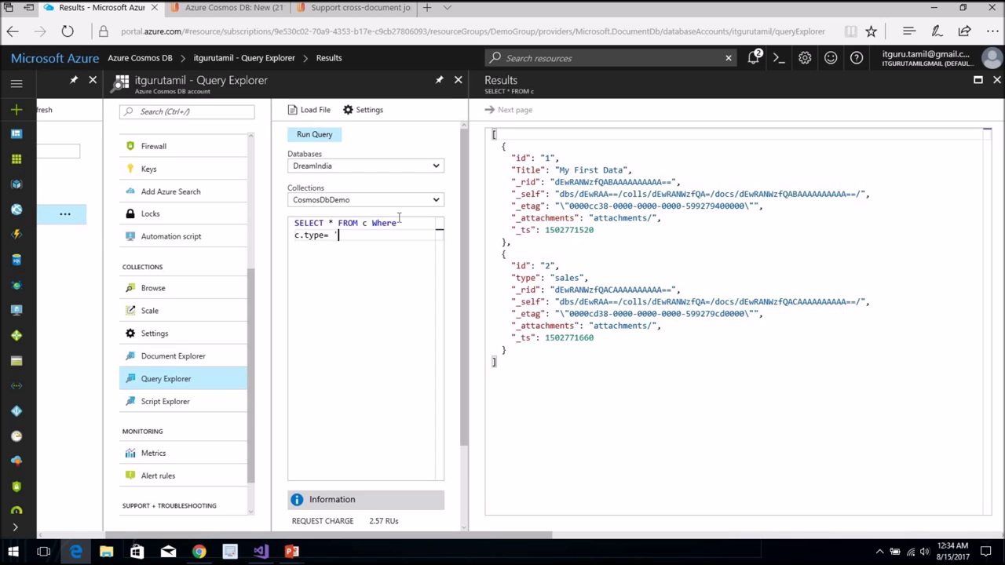
text(')
click(326, 135)
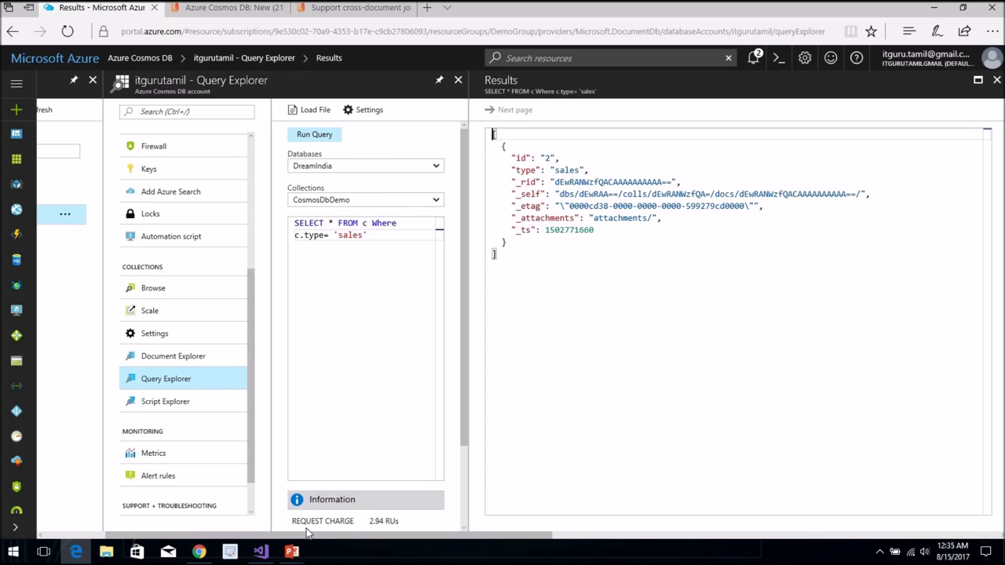
Switch to the PowerPoint slide show and advance from the RDBMS and NoSQL data comparison to the topics slide.
key(alt+Tab)
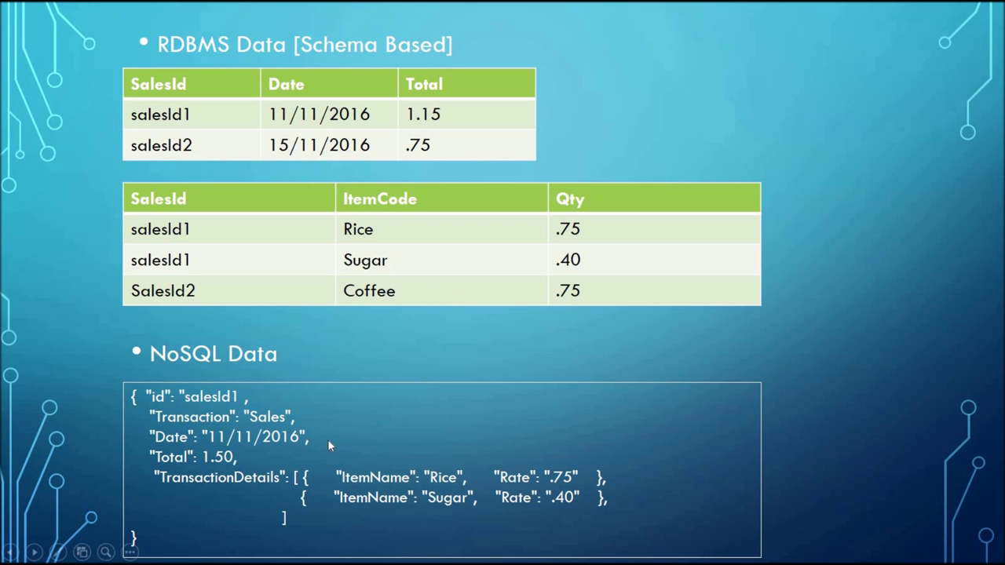
key(Right)
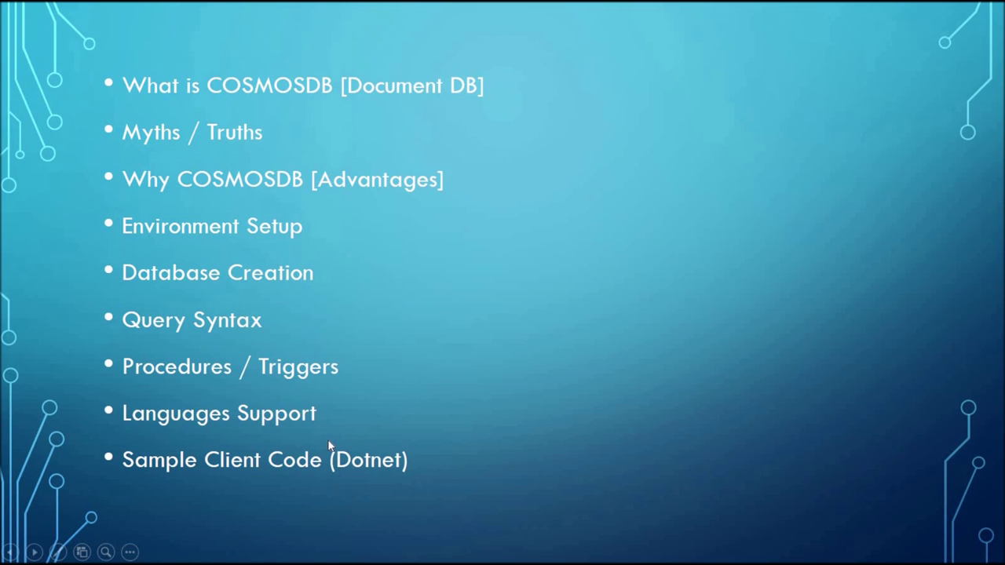
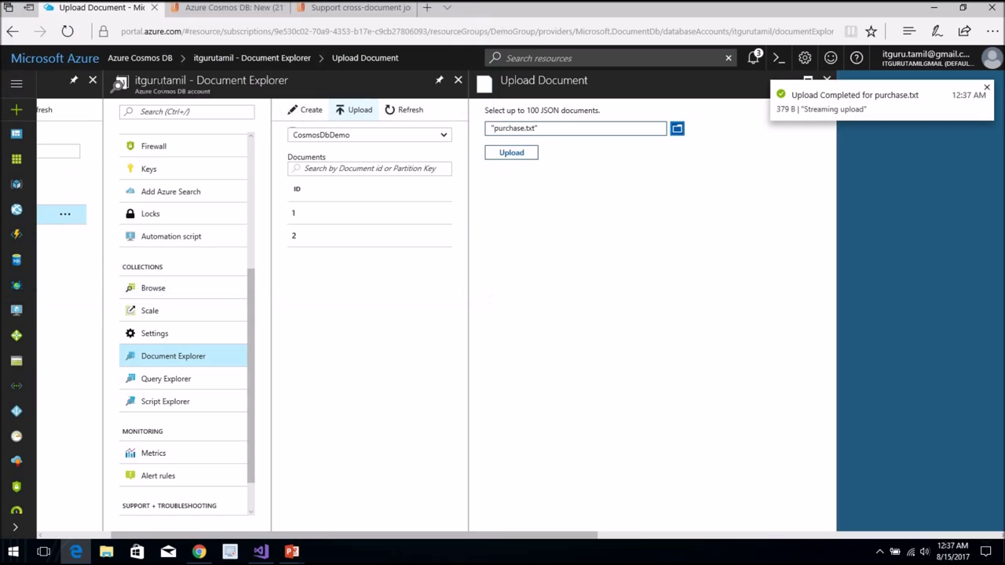
Upload purchase.txt to the CosmosDbDemo collection, followed by sales1.txt, sales2.txt and sales3.txt from the CosmoDBData folder.
click(509, 154)
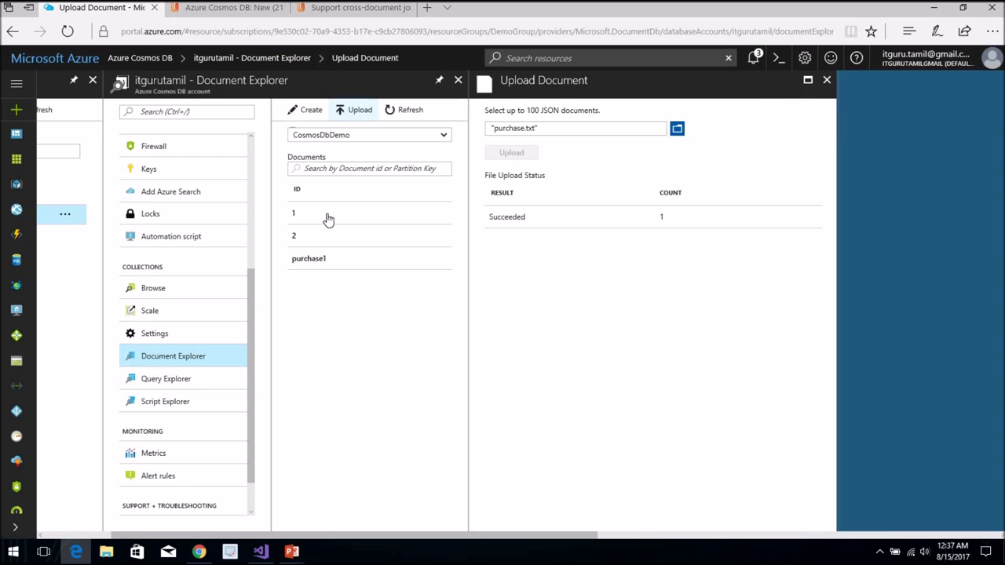
click(361, 116)
click(677, 130)
click(177, 99)
shift+click(157, 124)
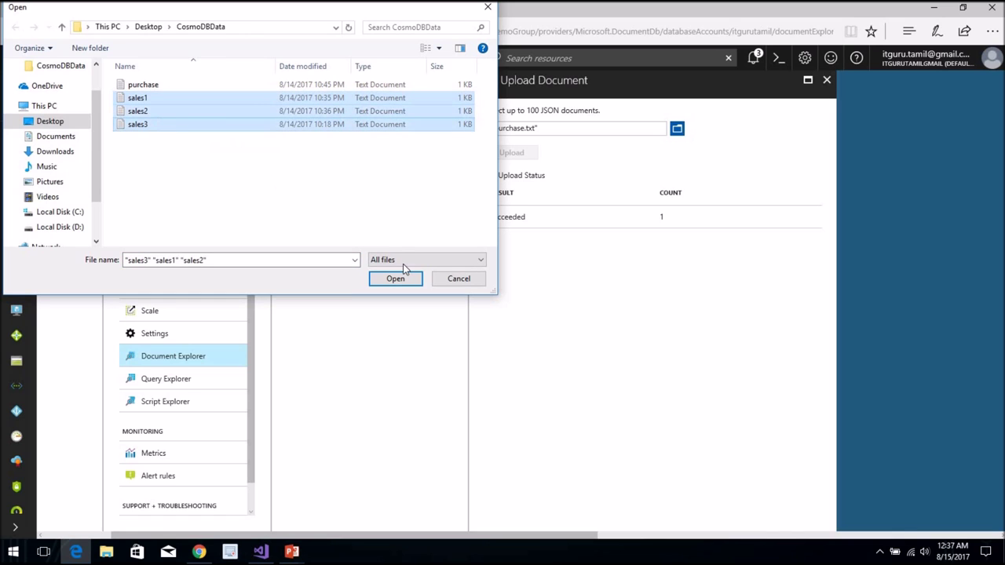
click(405, 281)
click(512, 153)
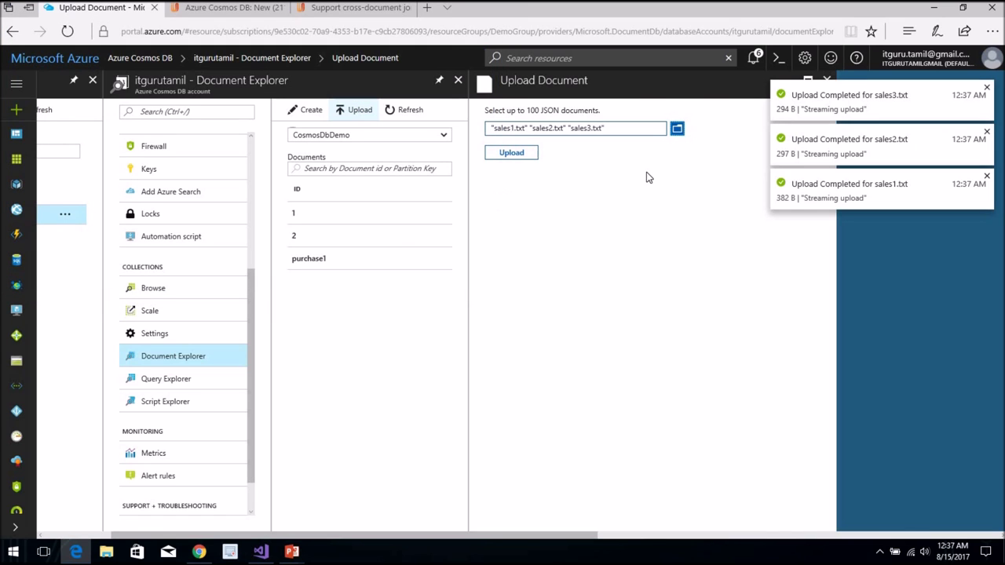
click(525, 155)
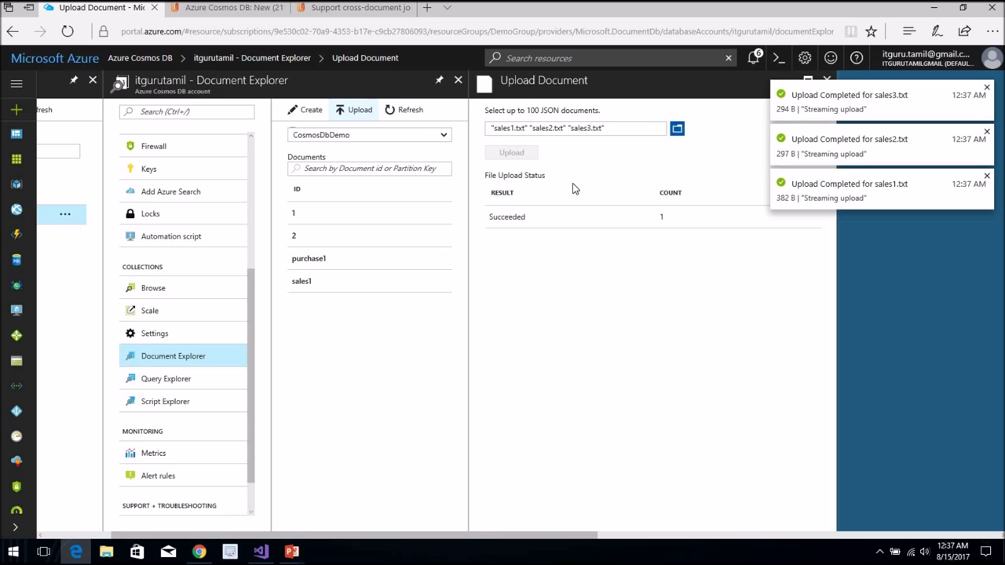
click(987, 87)
click(989, 89)
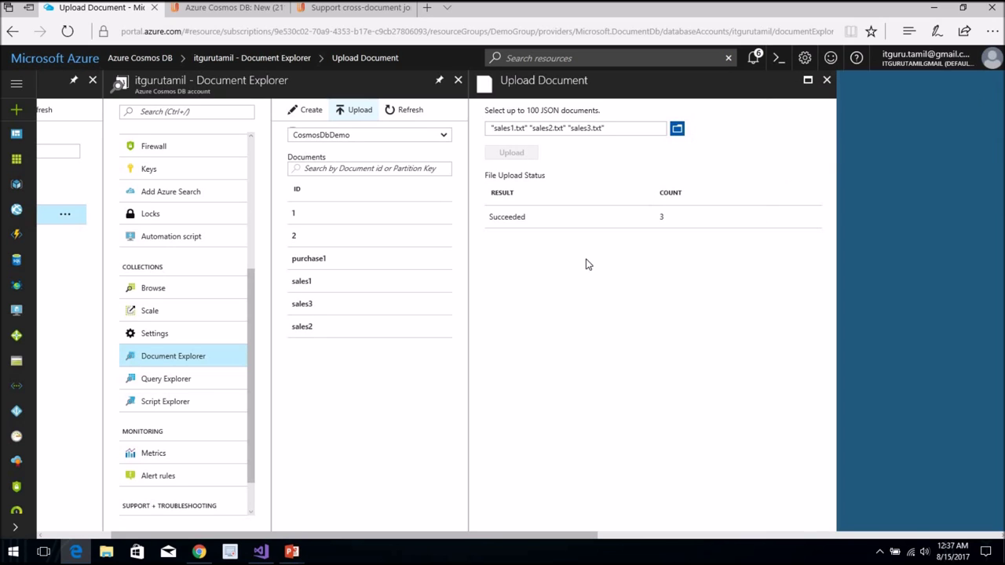
Open the purchase1 document and examine the quantity and rate of the Rice, Sugar and Coffee items.
click(320, 268)
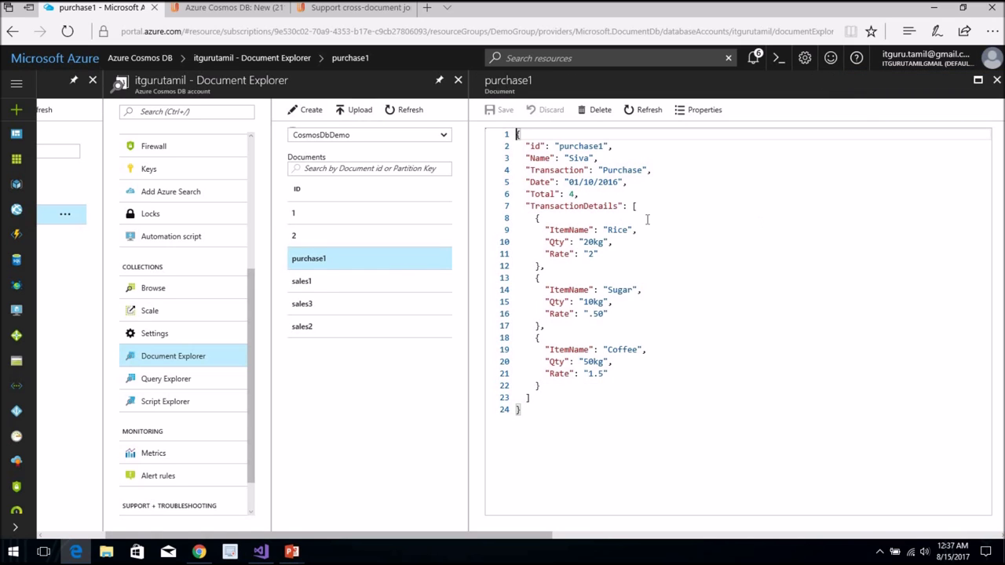
click(594, 240)
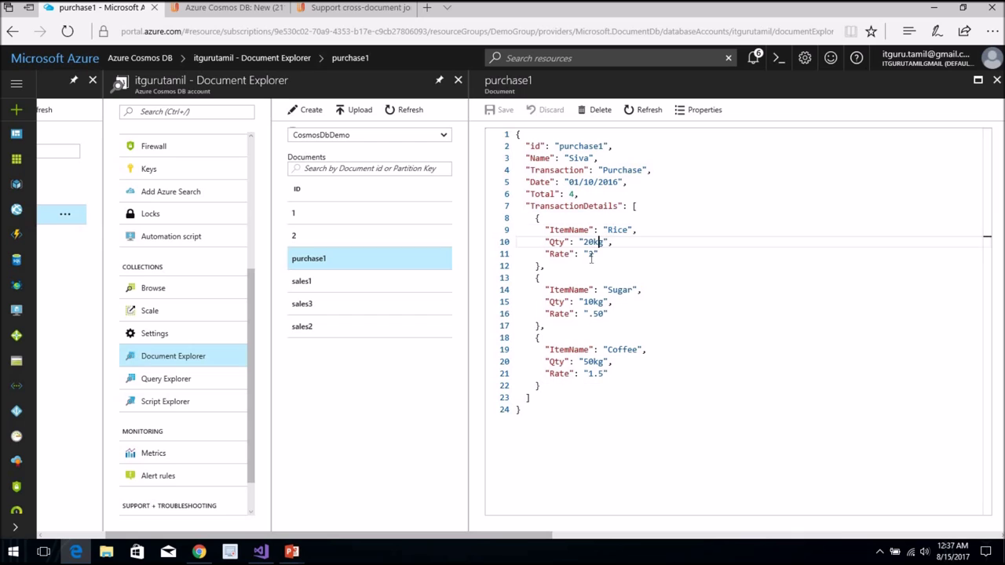
key(Down)
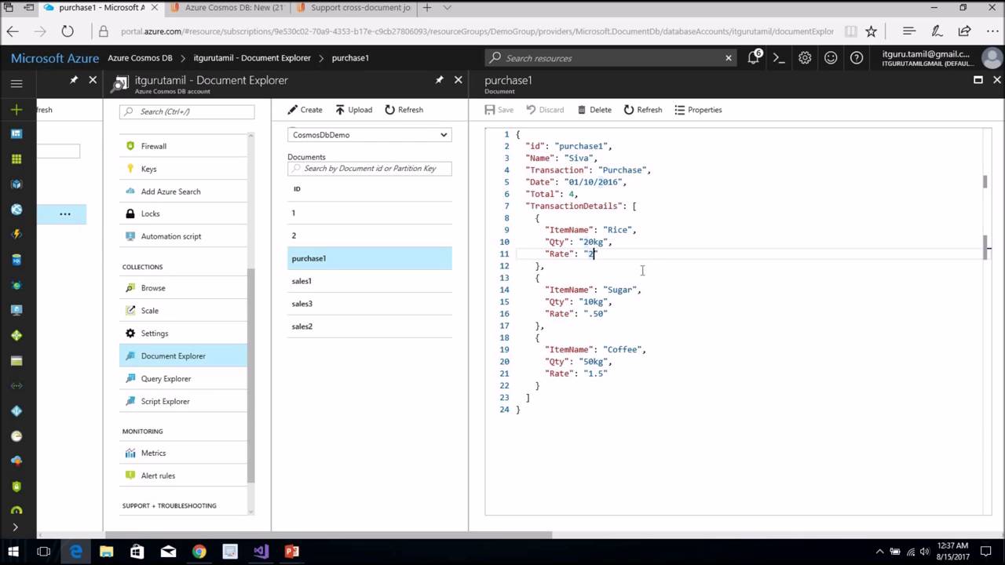
click(592, 302)
double_click(596, 314)
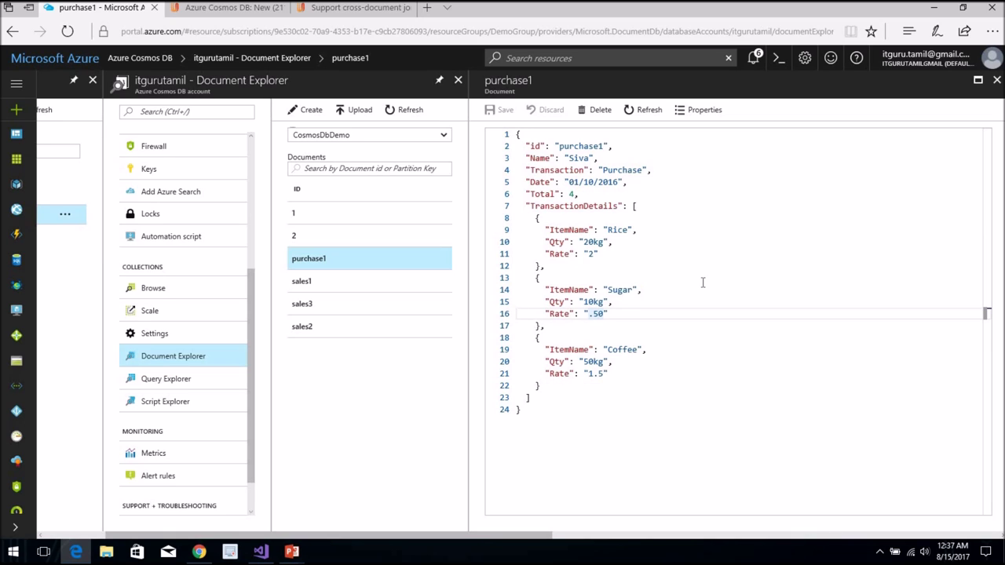
click(585, 366)
drag(587, 374, 598, 374)
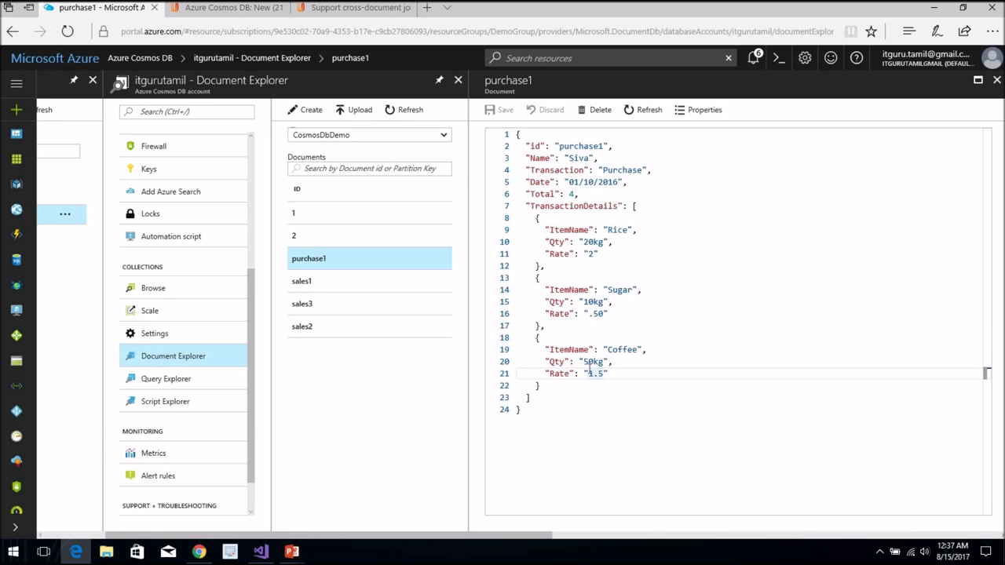
Examine the transaction details of the sales1 document, and open the sales3 document.
click(337, 289)
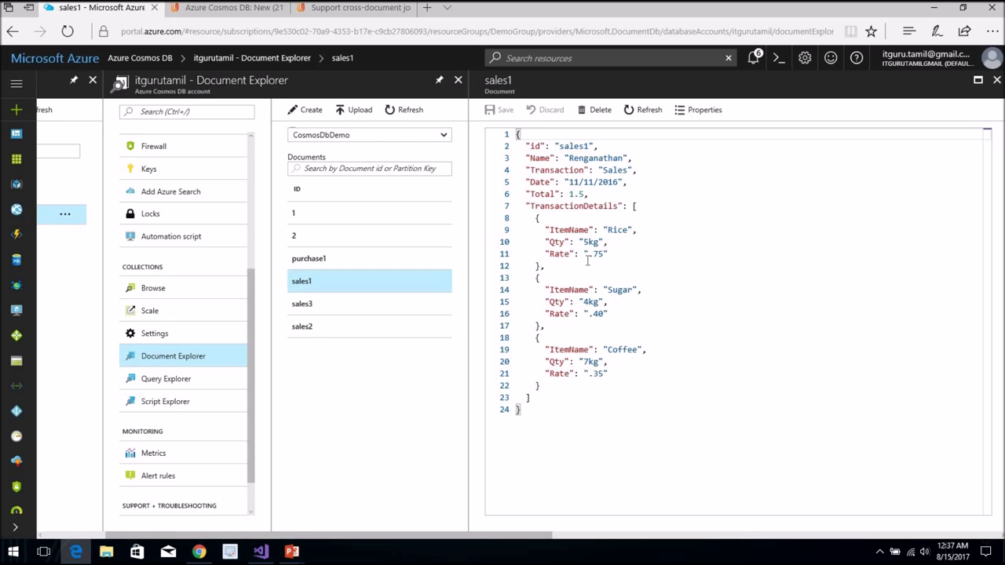
drag(593, 254, 605, 254)
click(663, 304)
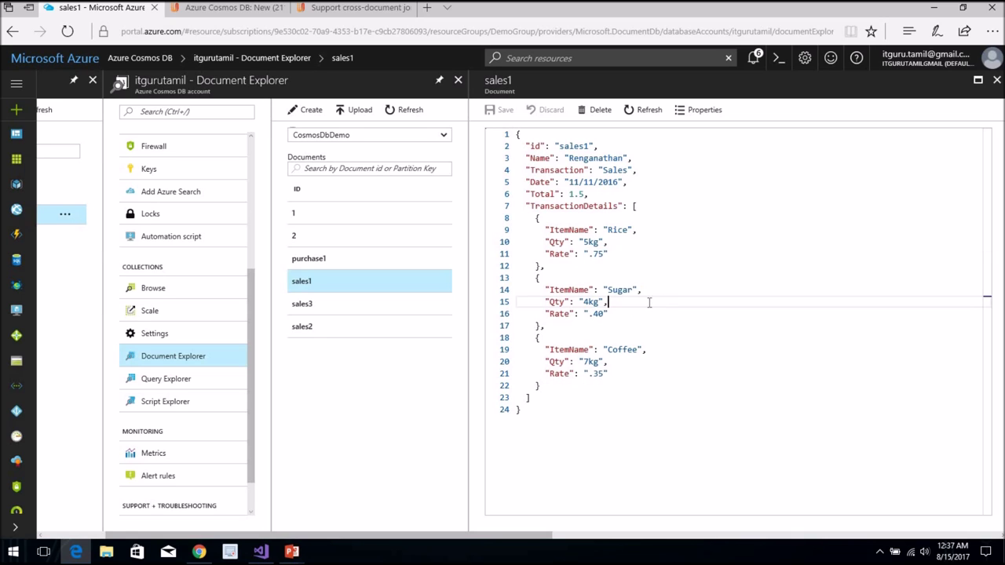
click(368, 312)
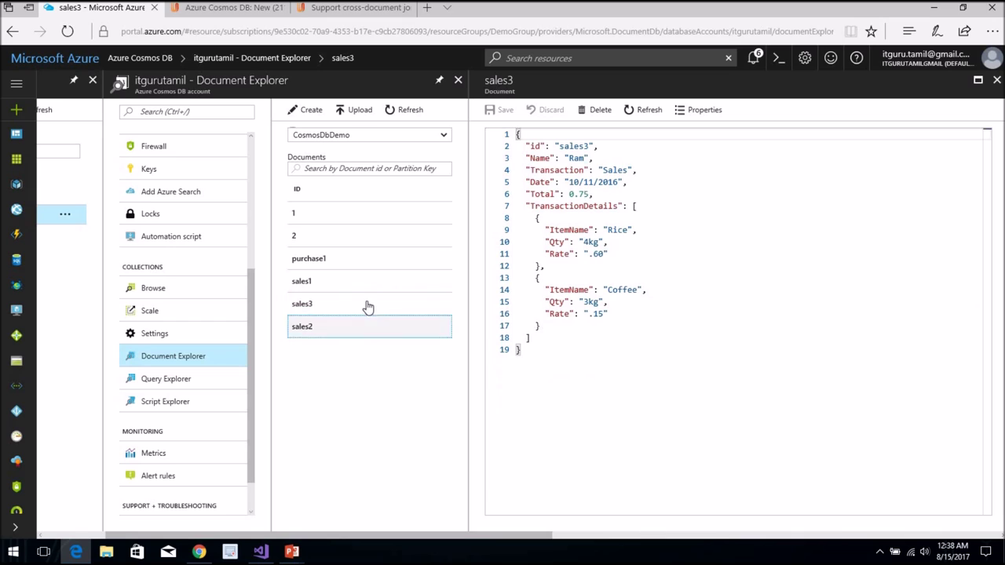
Reopen the sales1 document, and open sales2 to examine its transaction details.
click(366, 284)
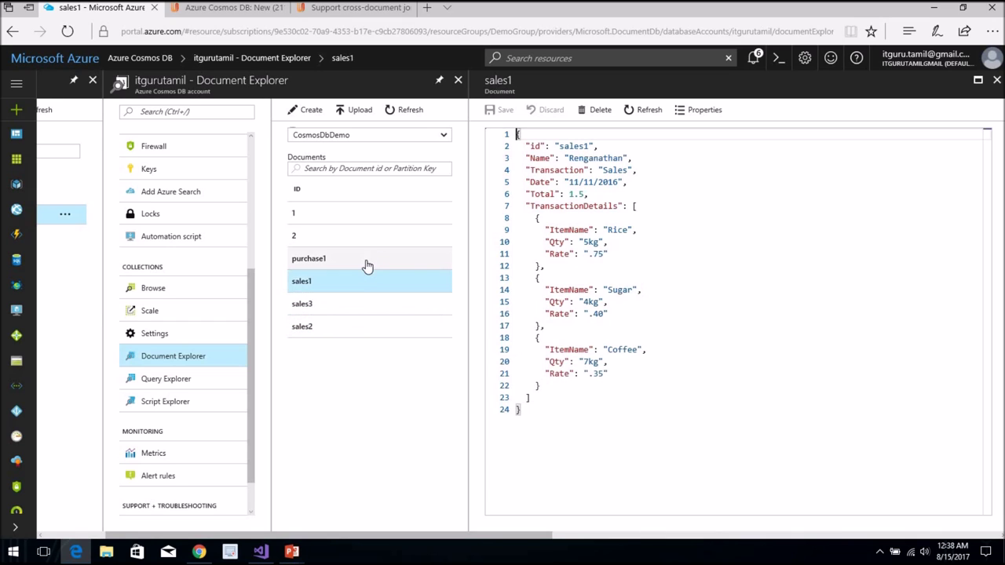
click(361, 314)
click(356, 327)
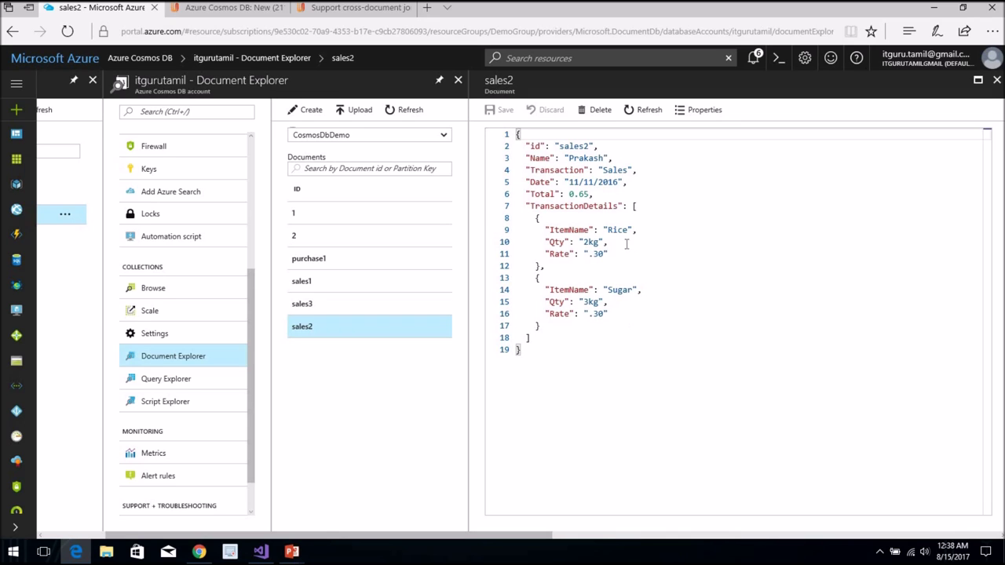
click(675, 218)
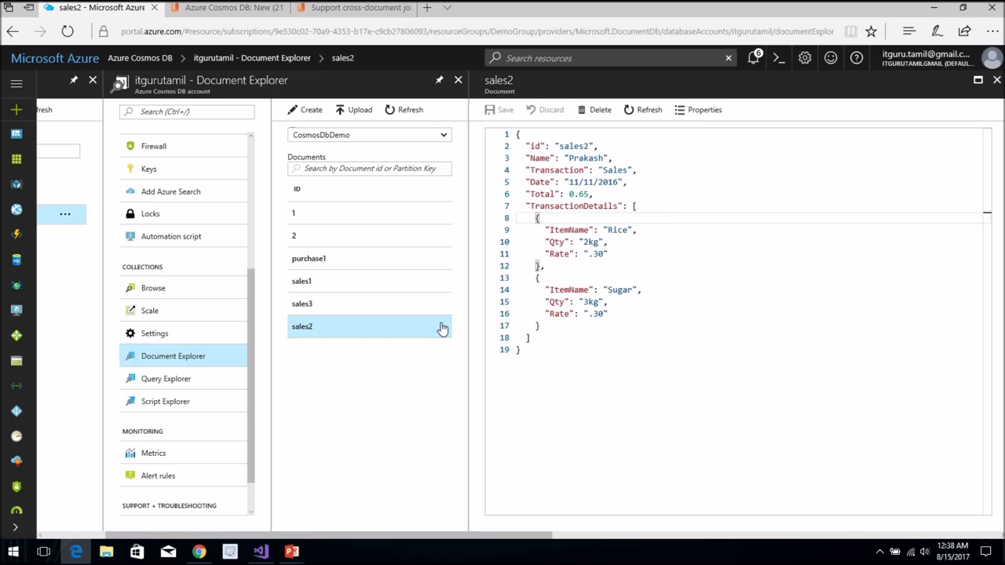
Query the CosmosDbDemo collection in Query Explorer with SELECT * FROM c, followed by SELECT c.name FROM c.
click(165, 378)
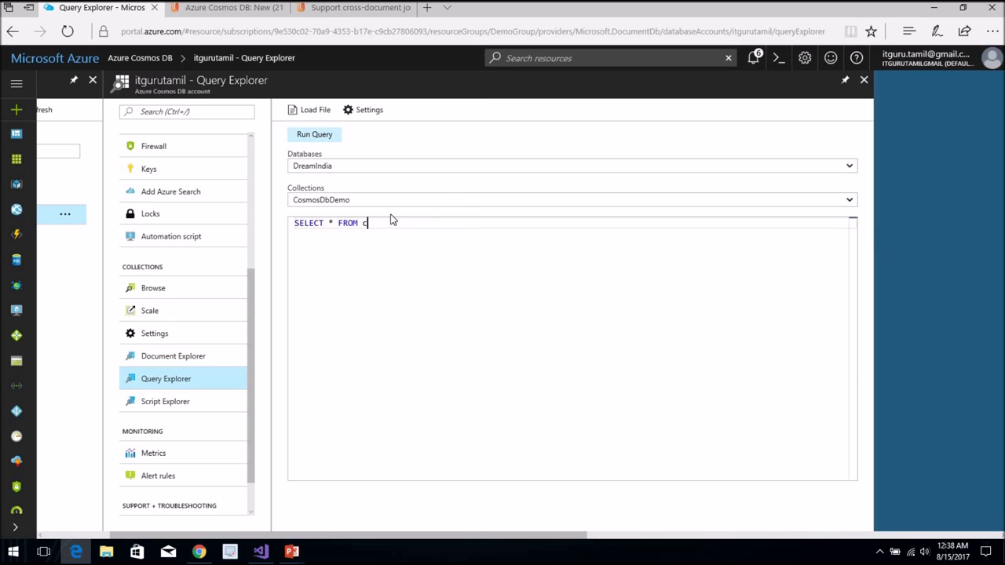
click(318, 136)
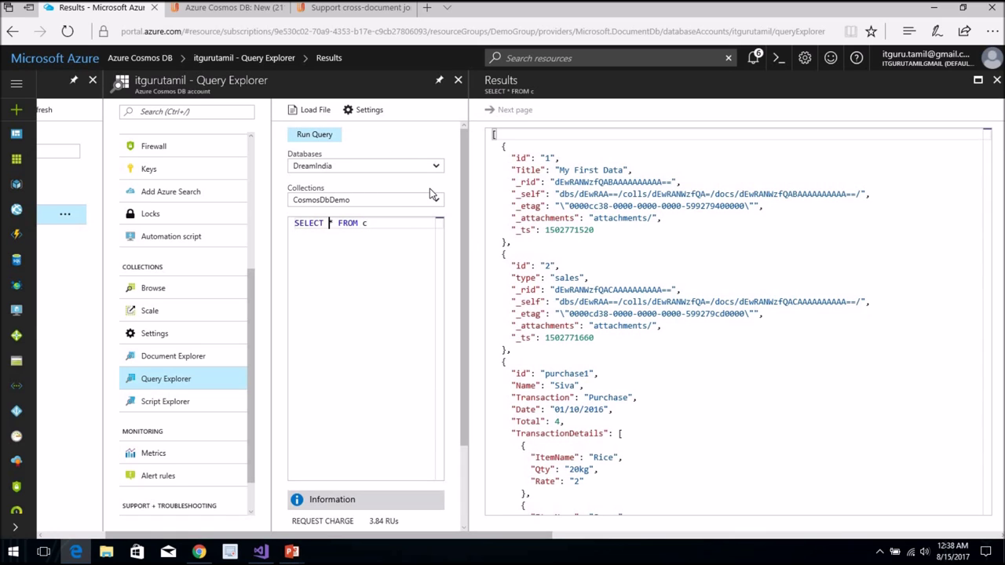
key(Delete)
text(c)
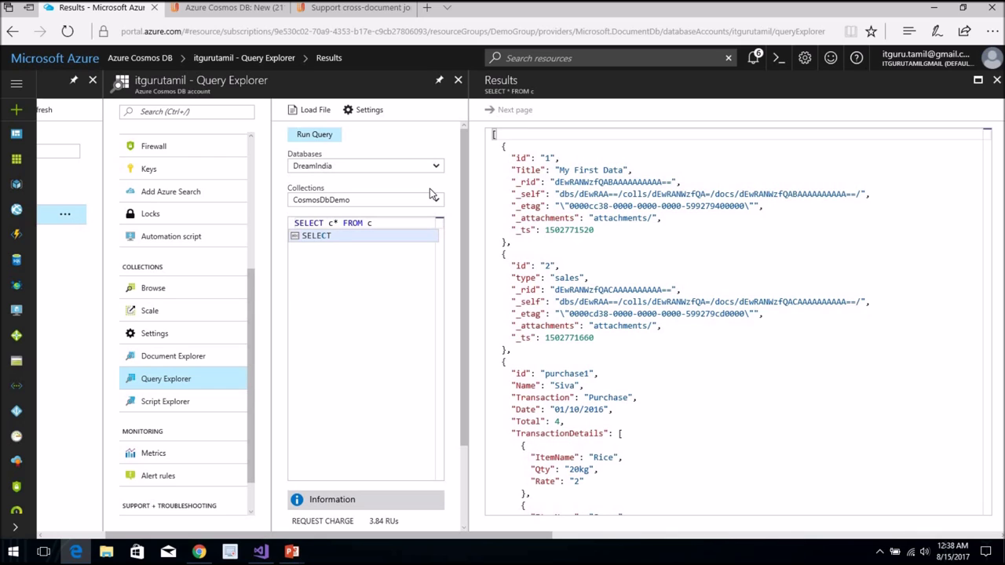
text(.)
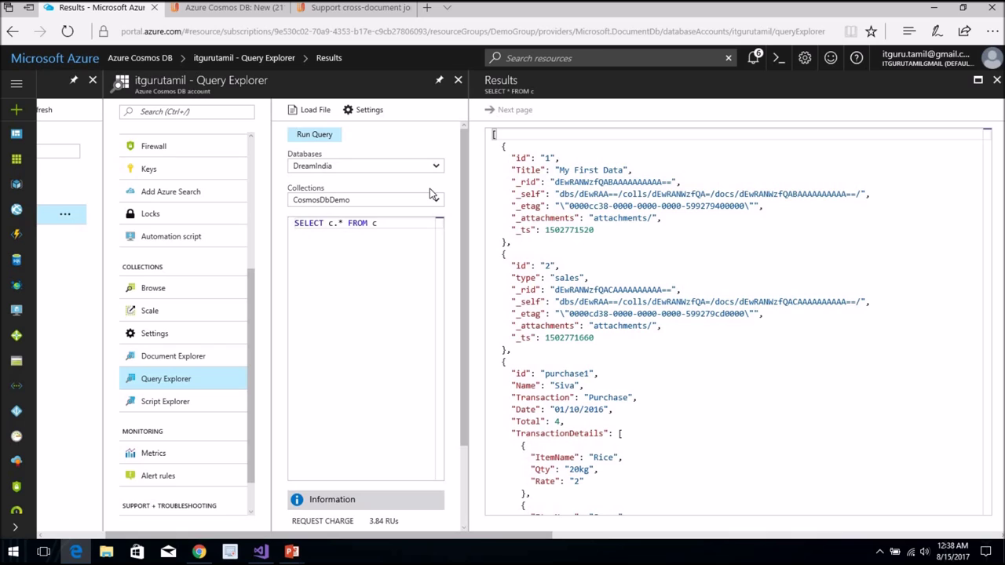
text(name)
key(Delete)
click(312, 136)
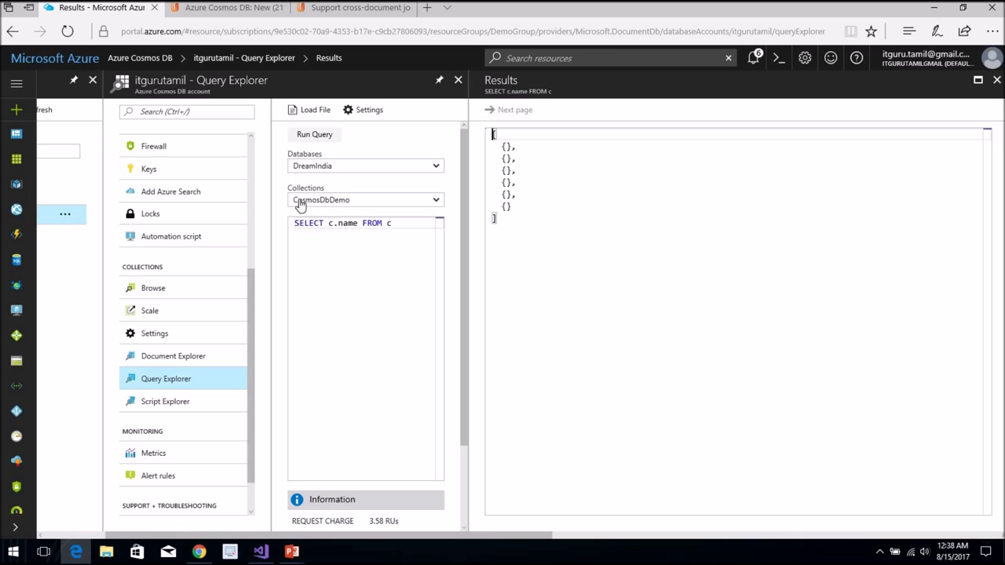
Capitalize the queried property and run SELECT c.Name FROM c.
click(344, 224)
key(BackSpace)
text(N)
click(314, 141)
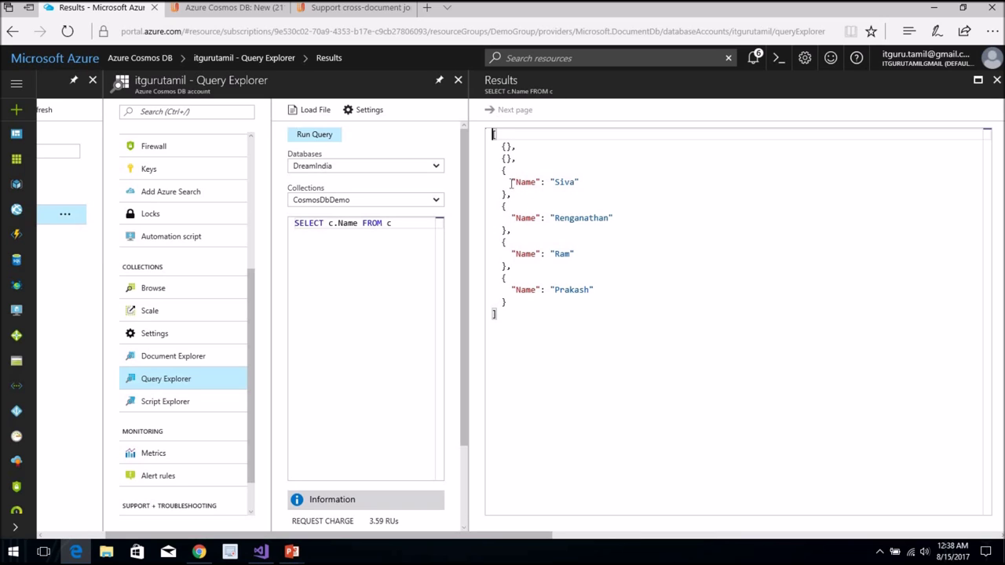
Copy the query text, and open the purchase1 document in Document Explorer to check the exact spelling of its Name property.
click(405, 227)
key(ctrl+a)
key(ctrl+c)
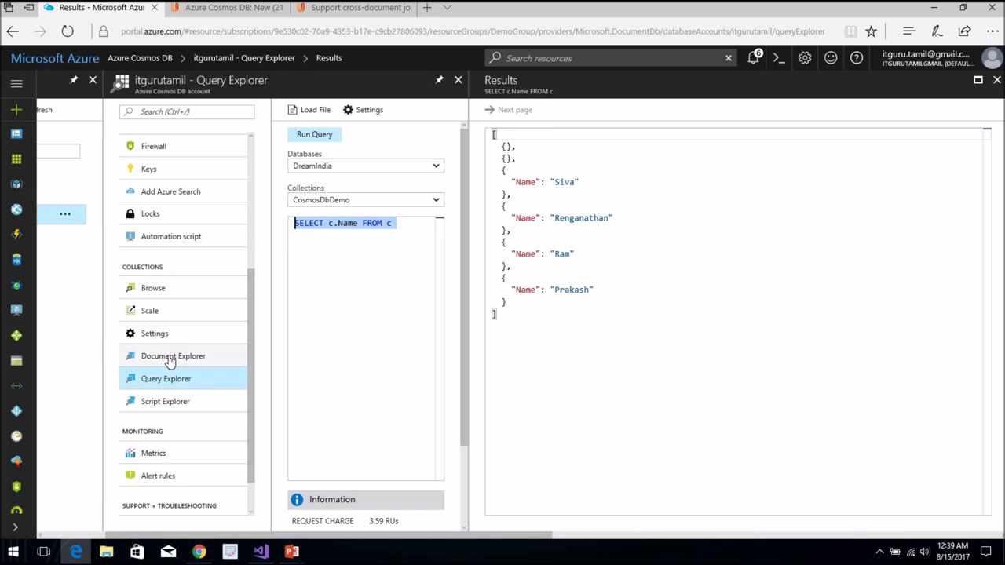
click(200, 358)
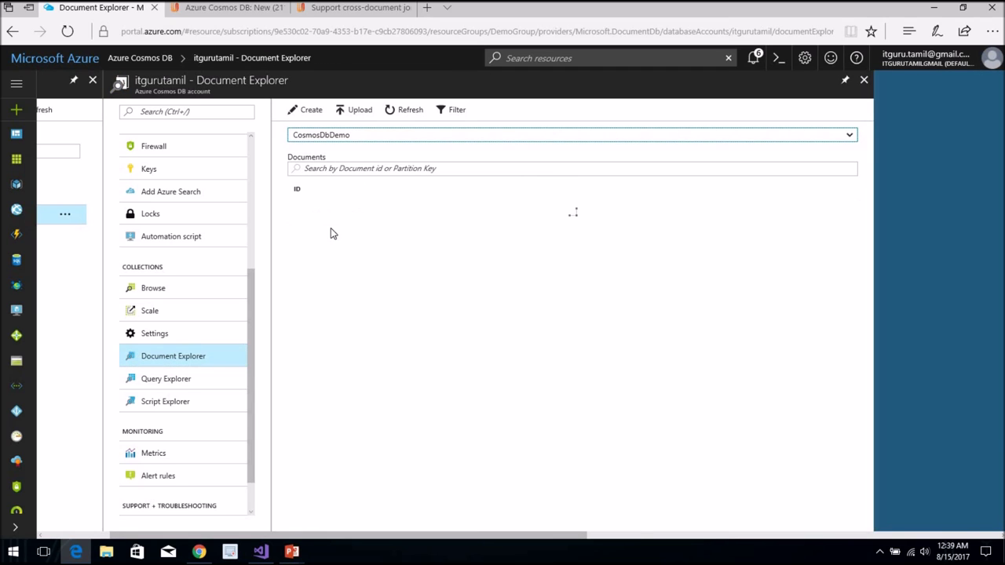
click(329, 262)
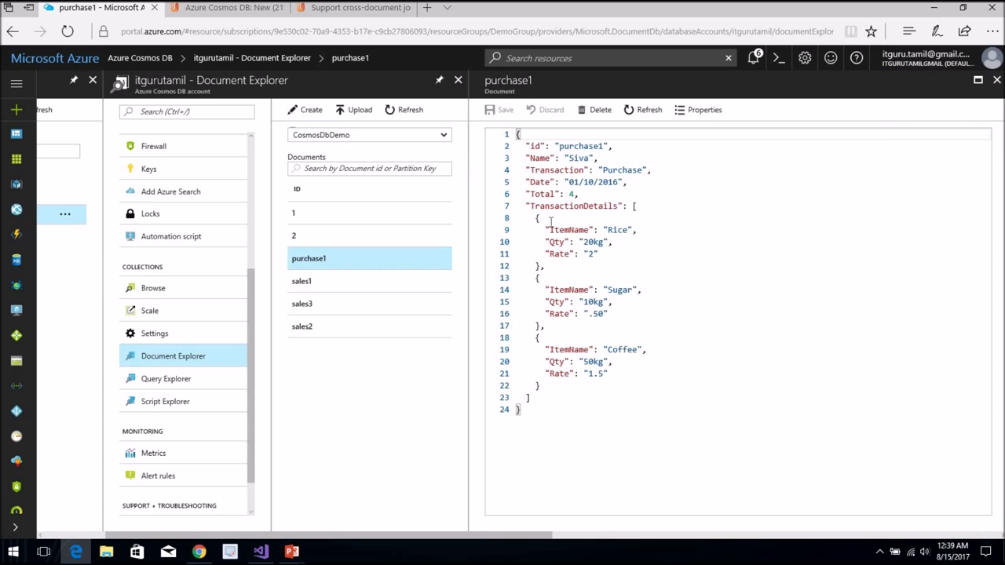
double_click(536, 157)
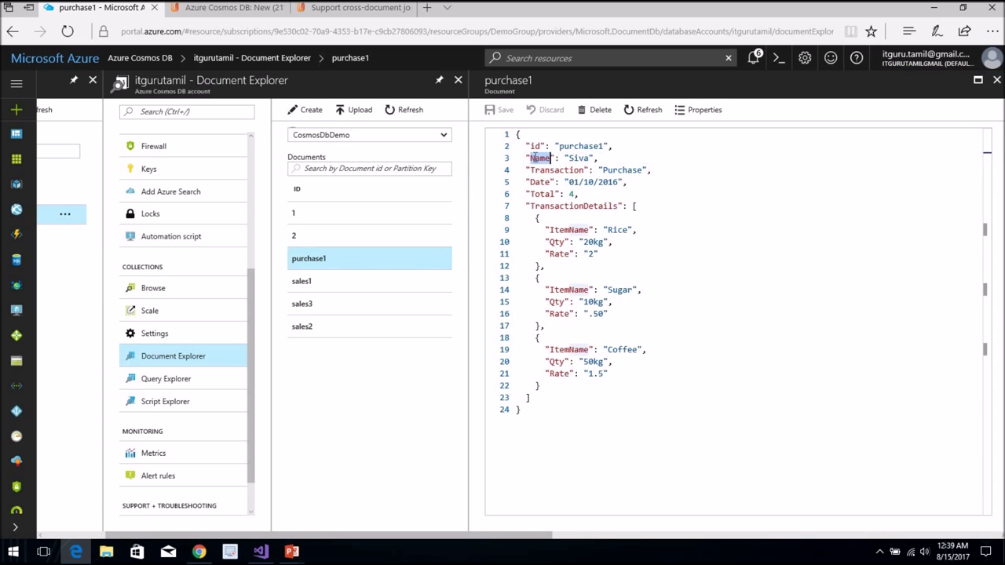
Paste the copied query over the default one in Query Explorer, capitalize the selected alias, and run SELECT C.Name FROM c.
click(157, 381)
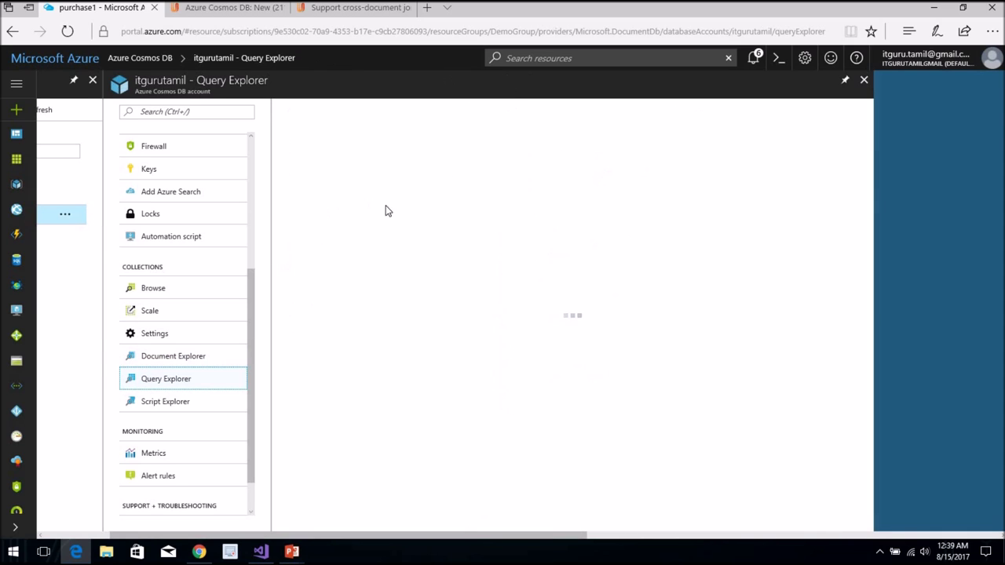
drag(381, 222, 273, 226)
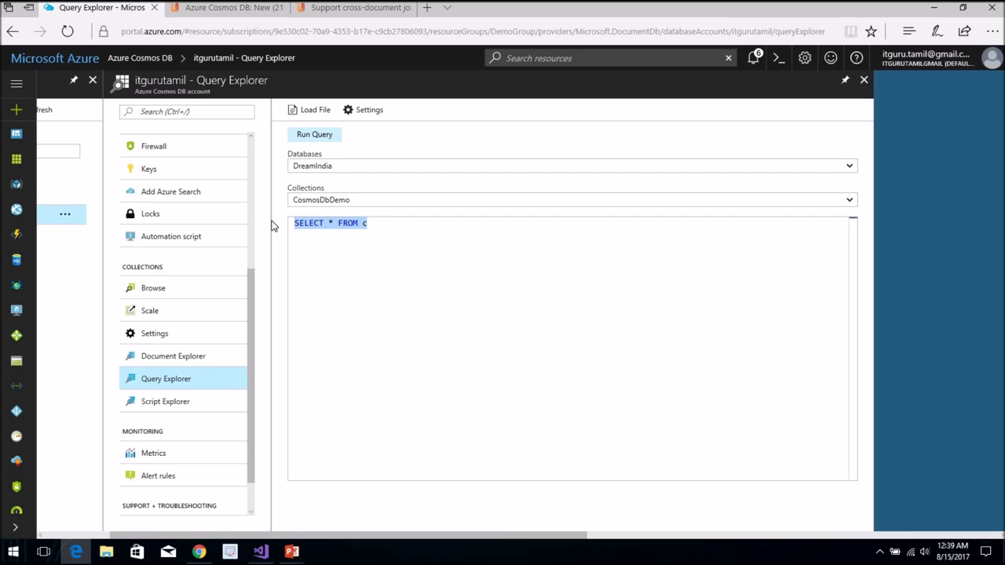
key(ctrl+v)
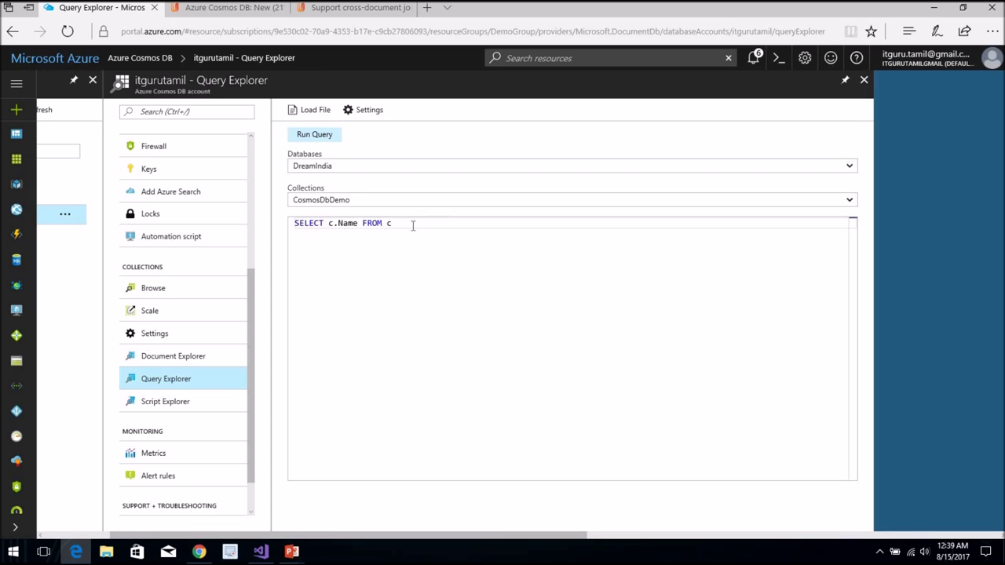
click(329, 223)
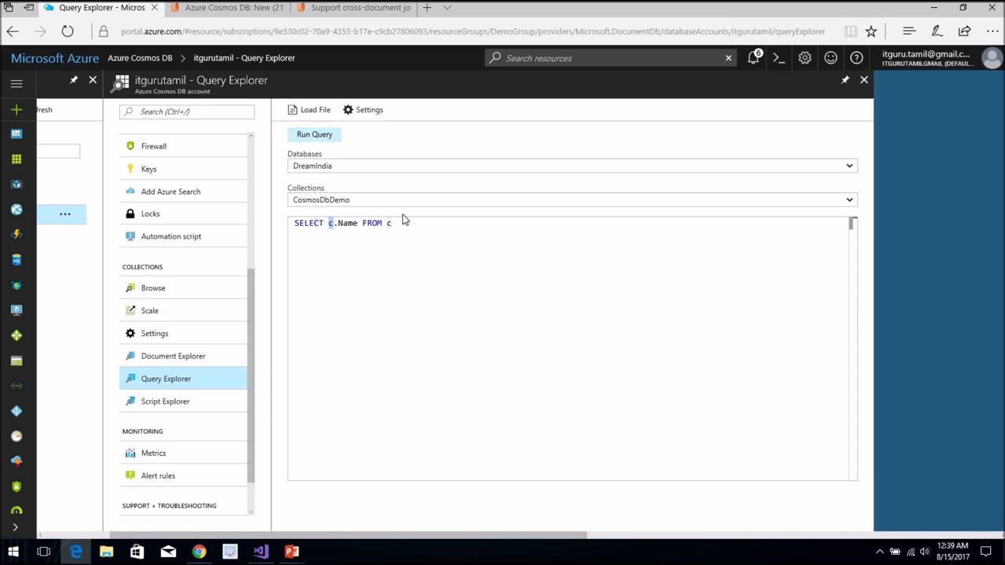
text(C)
key(Escape)
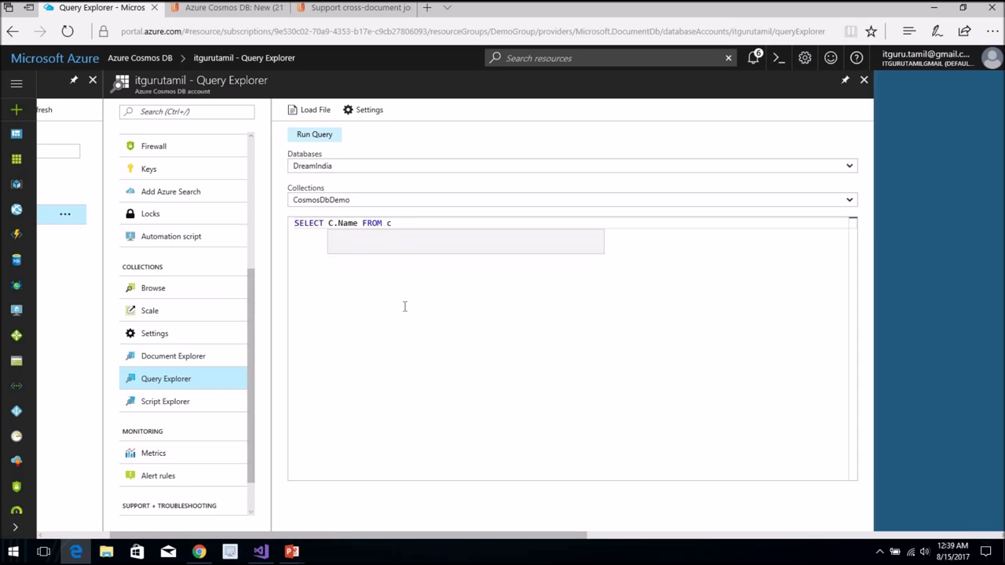
click(308, 135)
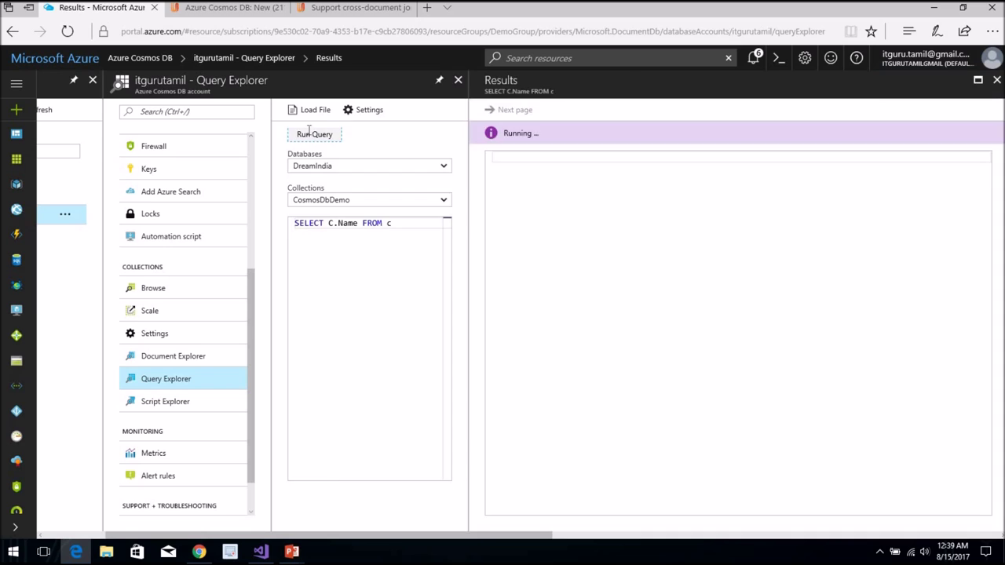
Restore the lowercase alias, change the property to lowercase, and run SELECT c.name FROM c.
click(330, 245)
key(Delete)
text(c)
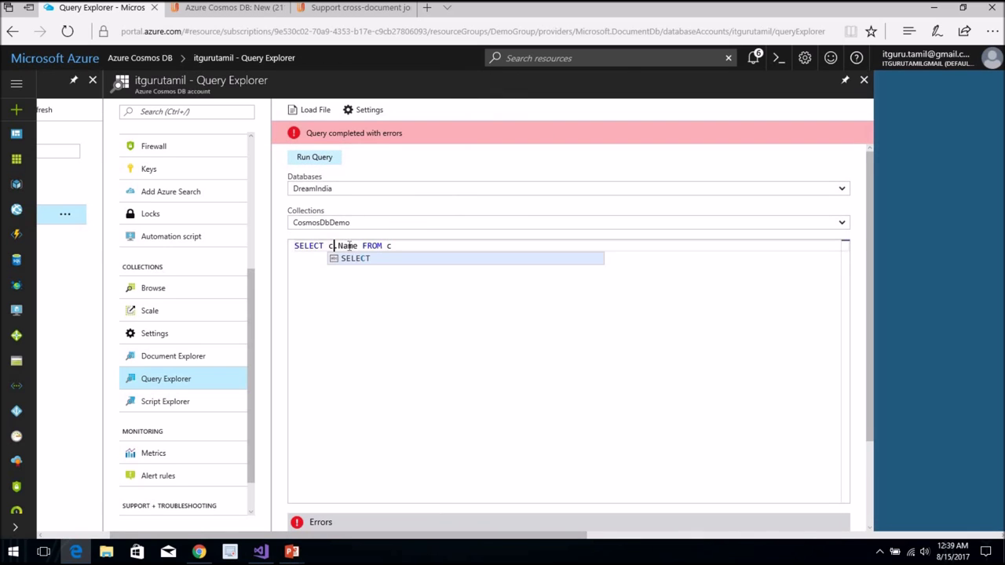
key(Escape)
key(Right)
key(Right)
key(BackSpace)
text(n)
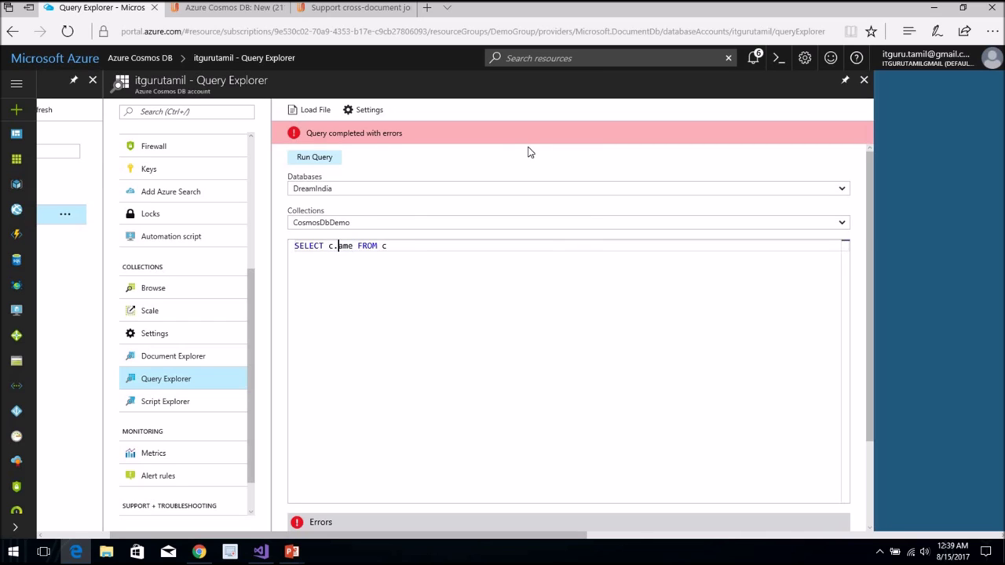
click(316, 158)
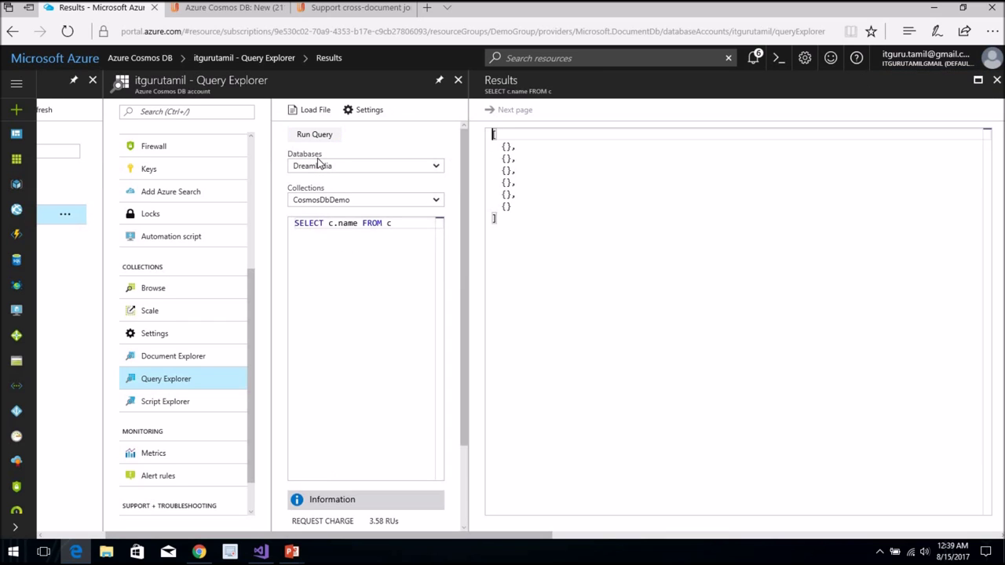
Change the lowercase property back to its capitalized form and run SELECT c.Name FROM c again.
click(341, 223)
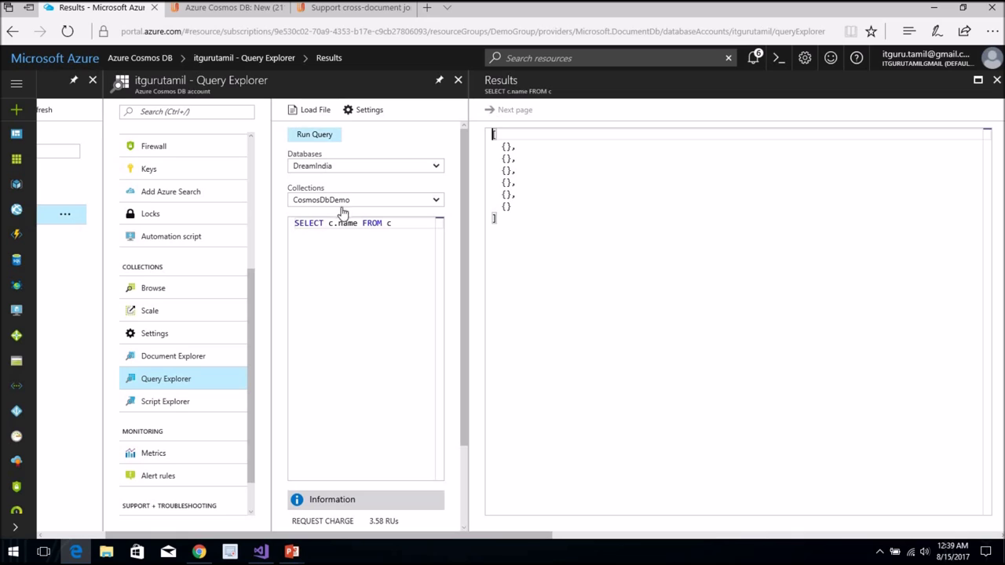
key(BackSpace)
text(N)
click(333, 223)
click(419, 226)
click(321, 134)
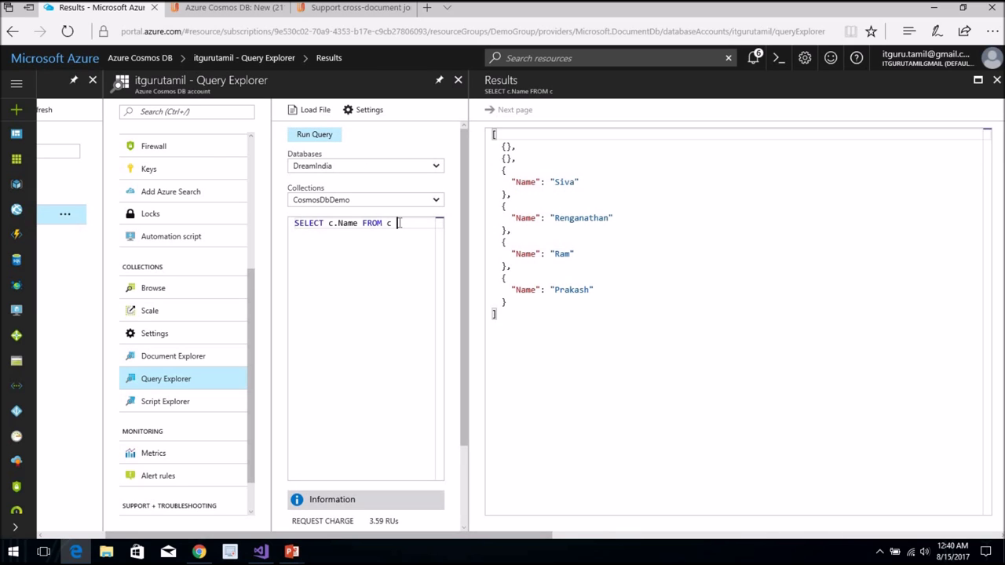
Extend the query with the filter where c.Transaction = 'Purchase' and run it.
text(where)
key(BackSpace)
key(BackSpace)
key(BackSpace)
key(BackSpace)
key(BackSpace)
text(where c.Tr)
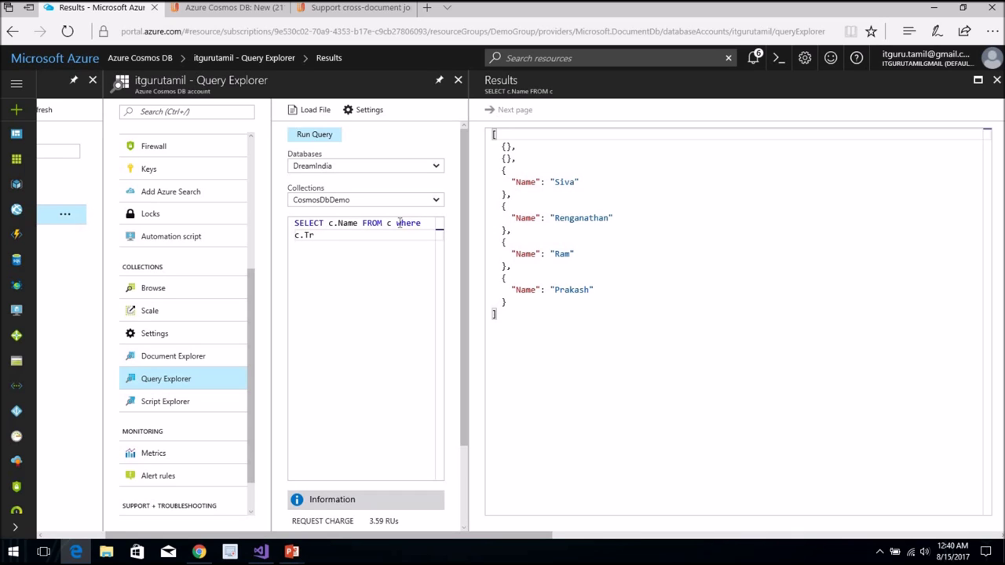
text(ansaction)
text(Type)
key(BackSpace)
key(BackSpace)
key(BackSpace)
key(BackSpace)
text(= 'Purchase')
click(330, 138)
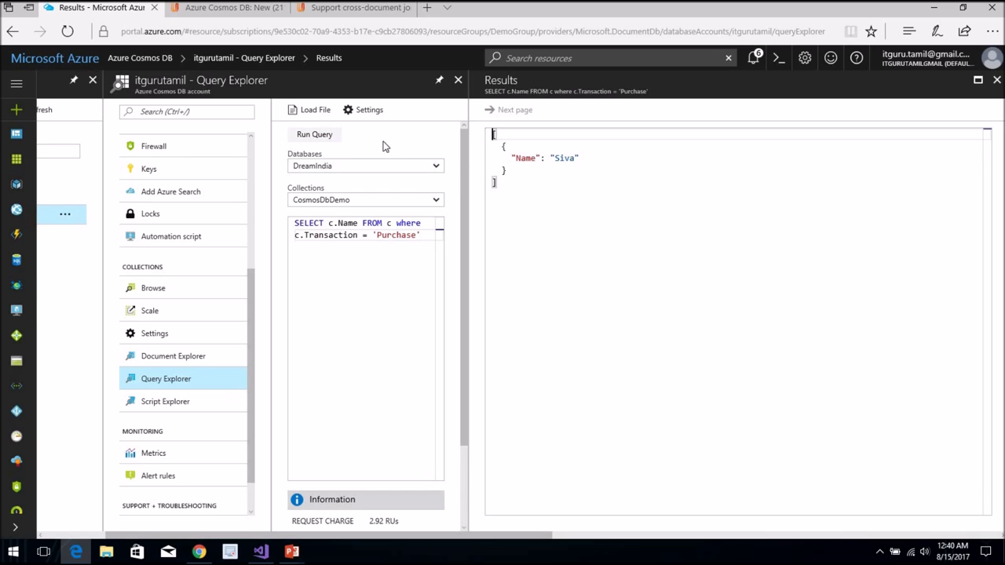
click(596, 157)
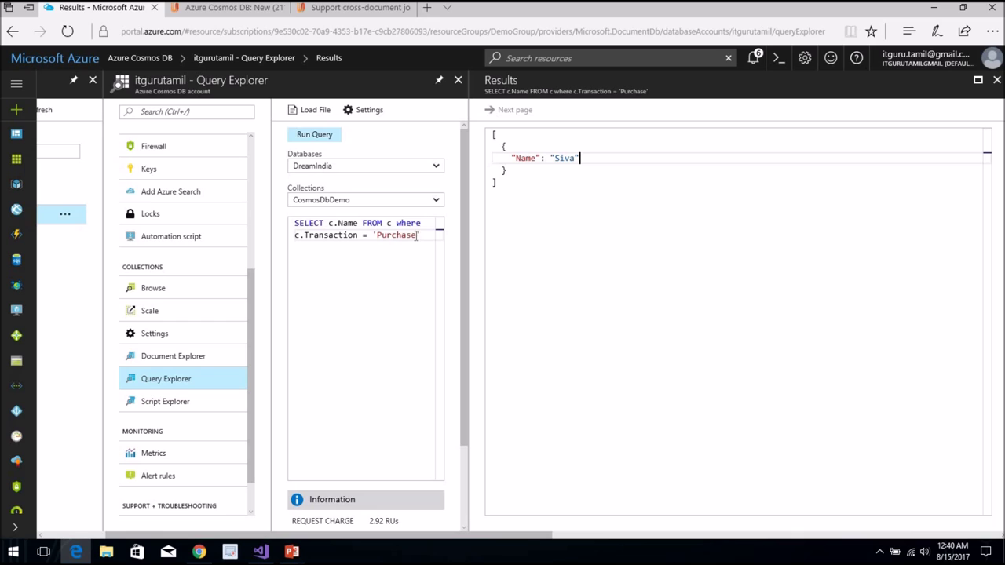
Change the filtered transaction value to 'Sales' and run the query.
drag(416, 235, 377, 235)
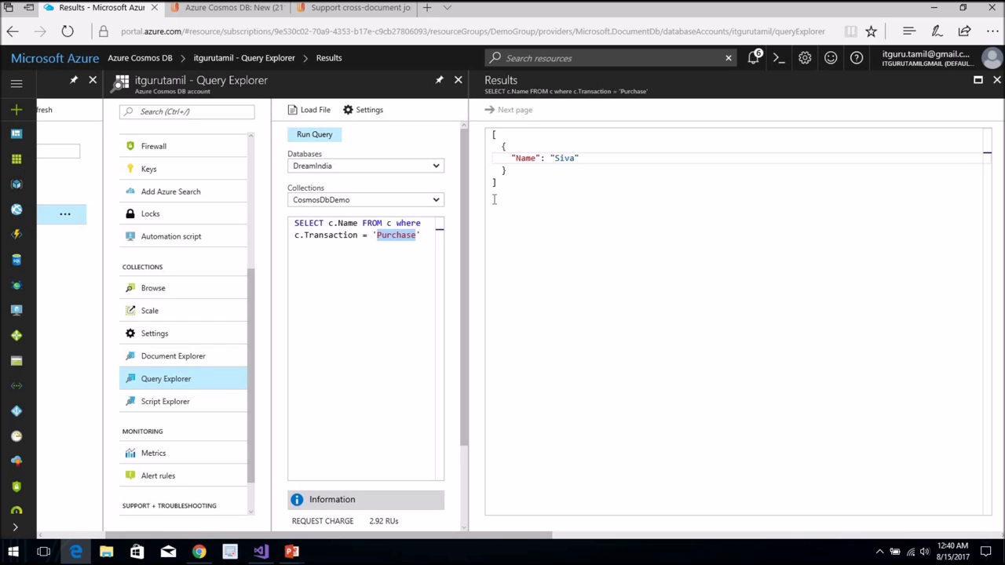
text(sales)
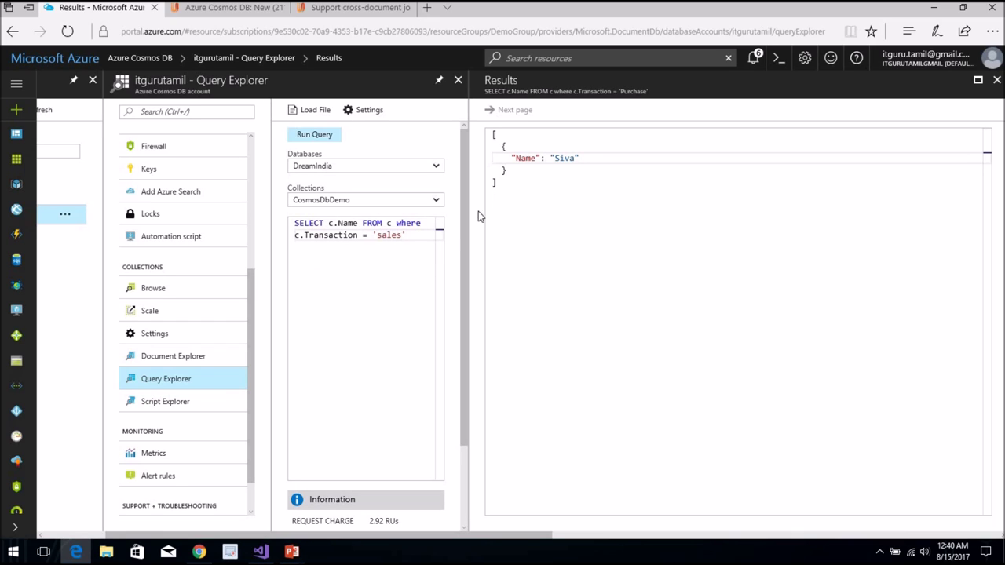
click(380, 235)
key(BackSpace)
text(S)
click(321, 135)
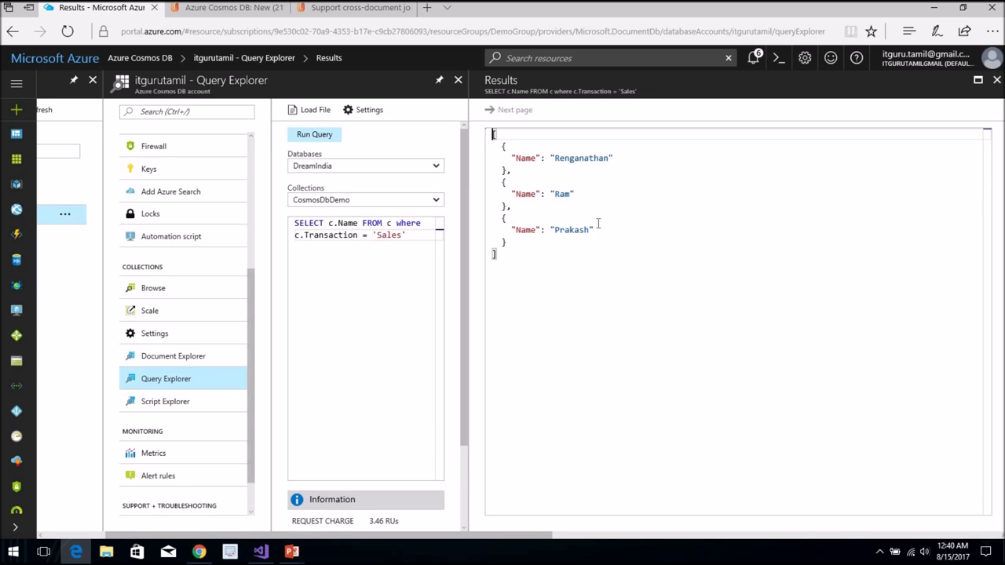
click(637, 234)
Add the condition and c.Total > 1 to the Sales filter and run the query.
click(423, 237)
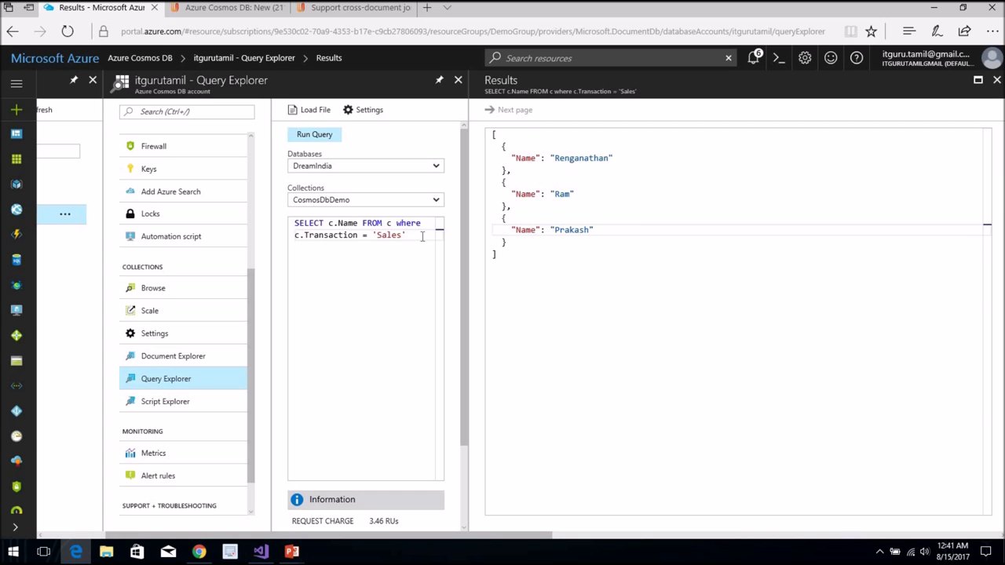
text(an)
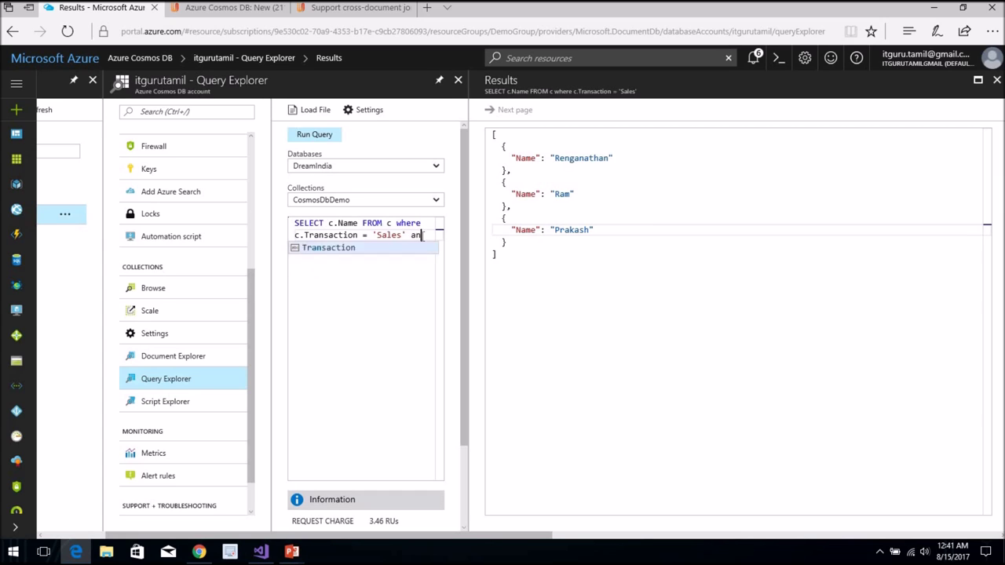
text(d c.)
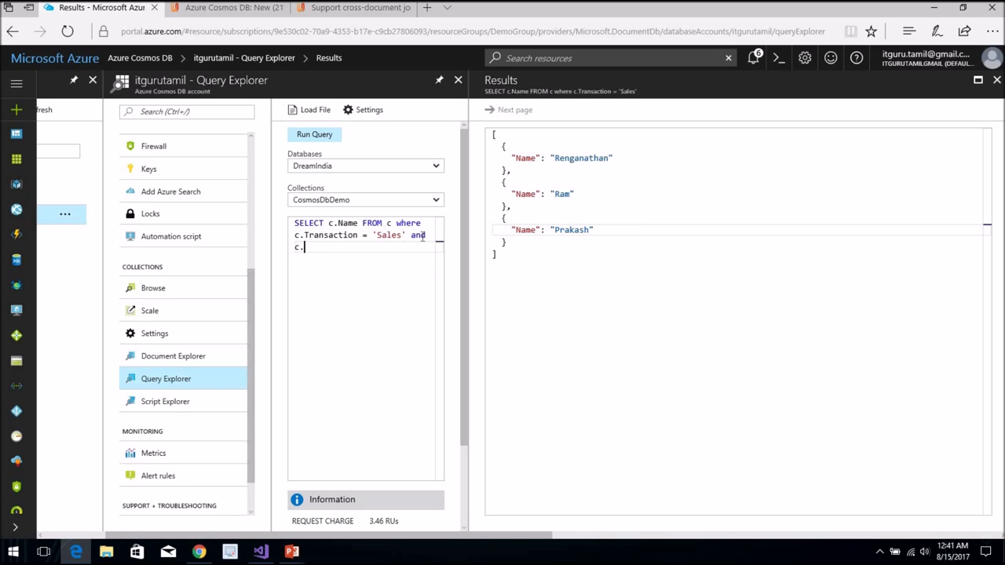
text(Total > 1)
click(322, 137)
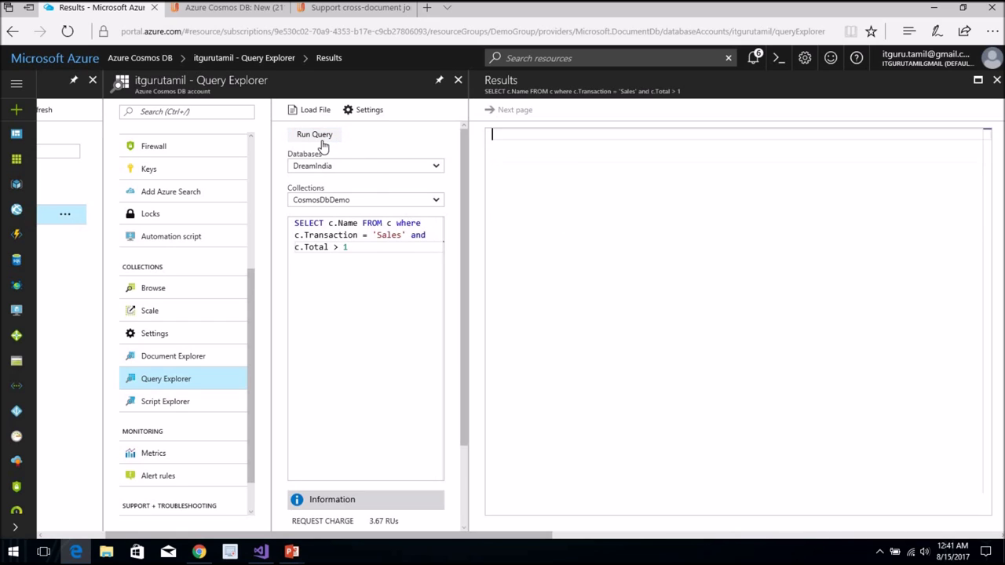
click(324, 294)
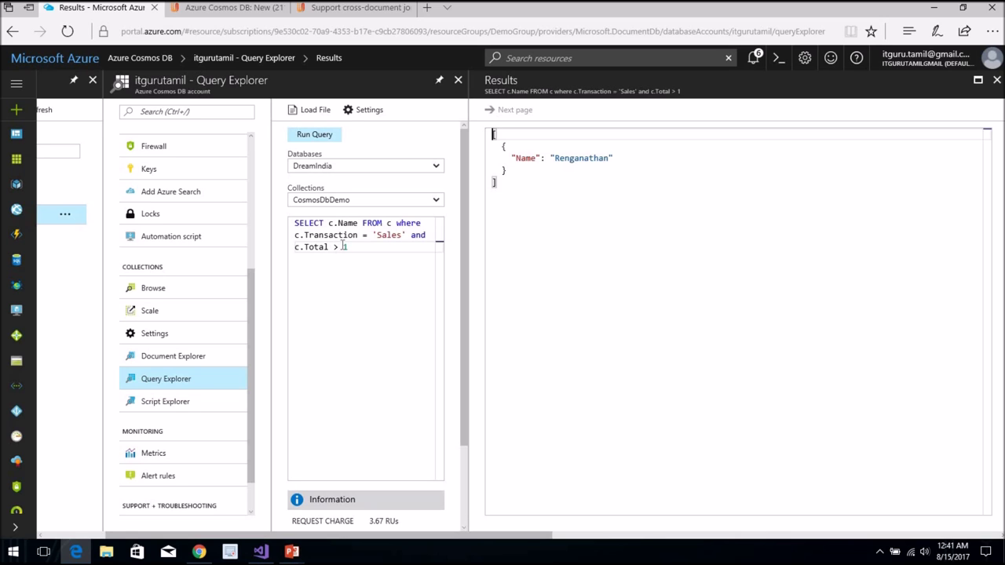
Change the c.Total threshold in the Sales query to .5 and run it.
double_click(344, 245)
text(.5)
click(308, 136)
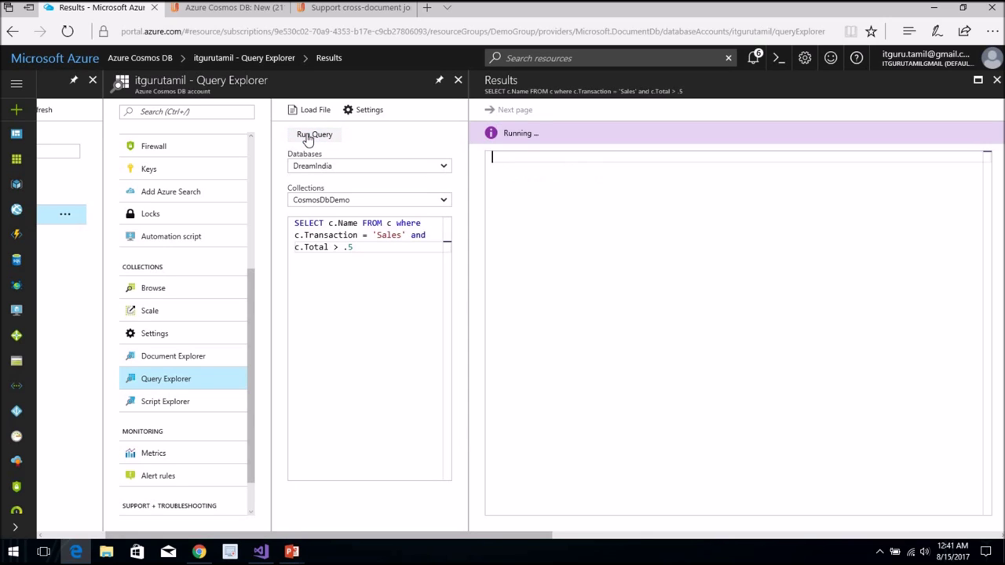
Set the c.Total comparison value to .6 and run the Sales query.
double_click(351, 247)
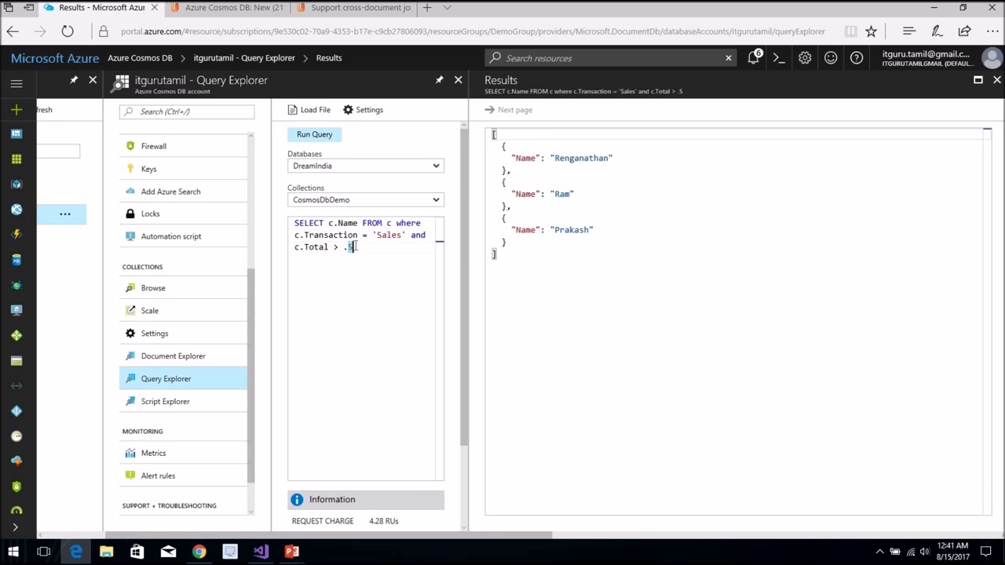
text(6)
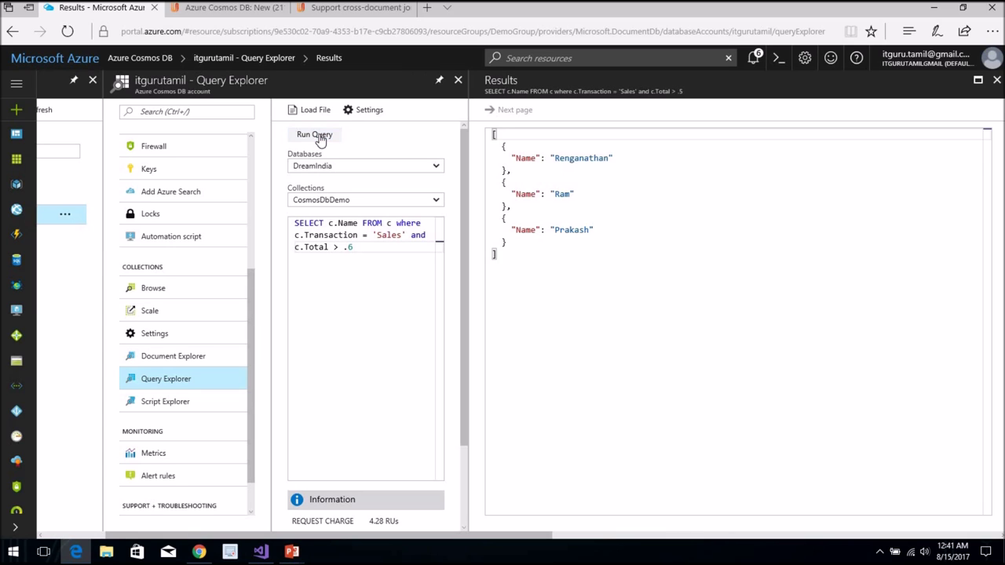
click(320, 136)
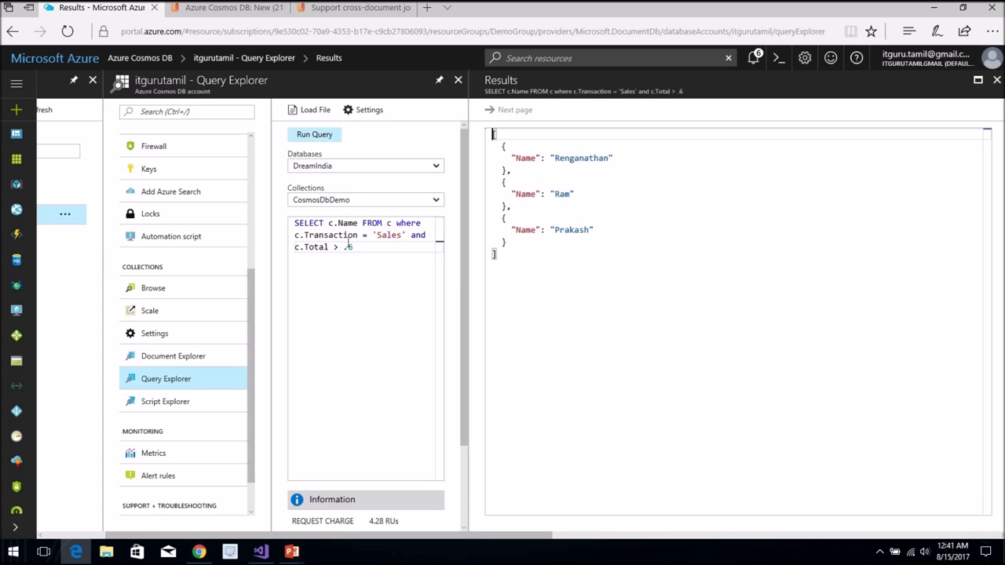
Raise the minimum c.Total in the Sales filter to .7 and run the query.
double_click(350, 246)
text(7)
click(313, 136)
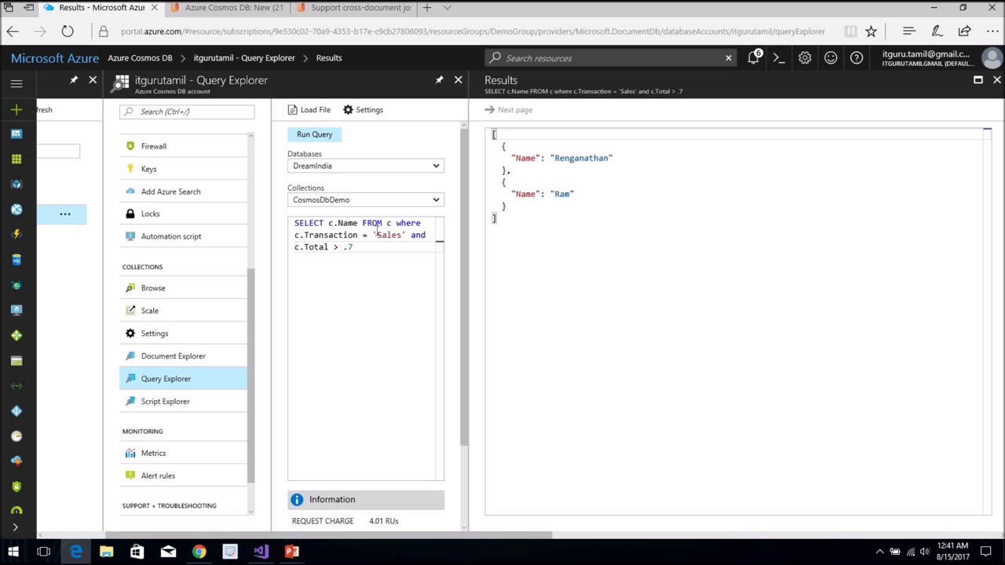
Copy the whole query, check the CosmosDbDemo document list, then replace the default query with the copied one and run it.
key(ctrl+a)
key(ctrl+c)
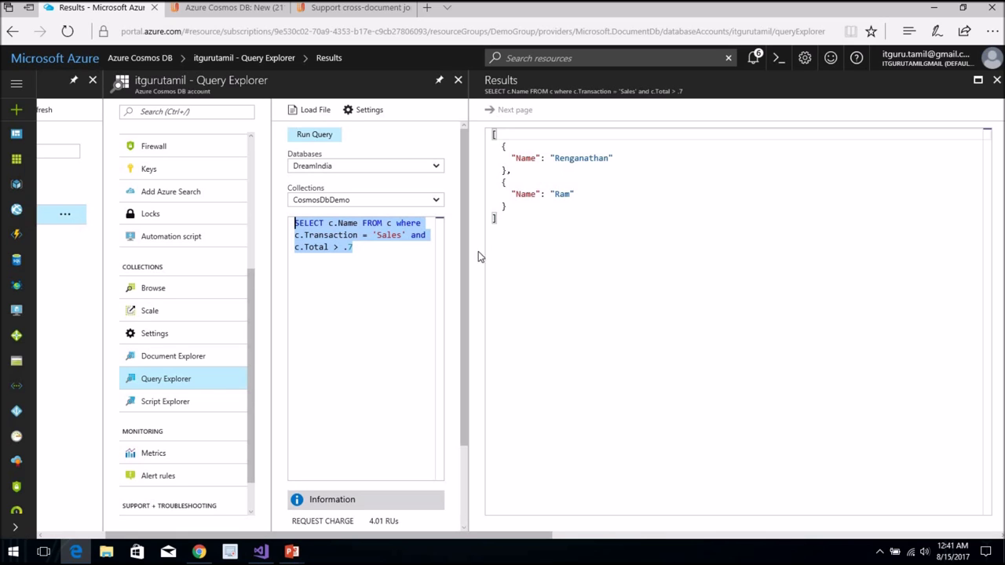
click(191, 357)
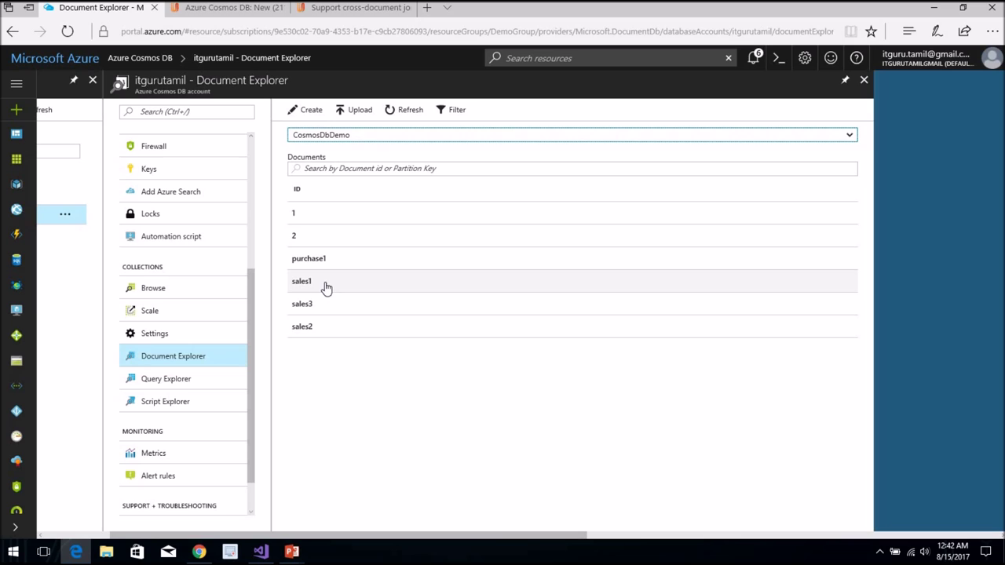
click(173, 381)
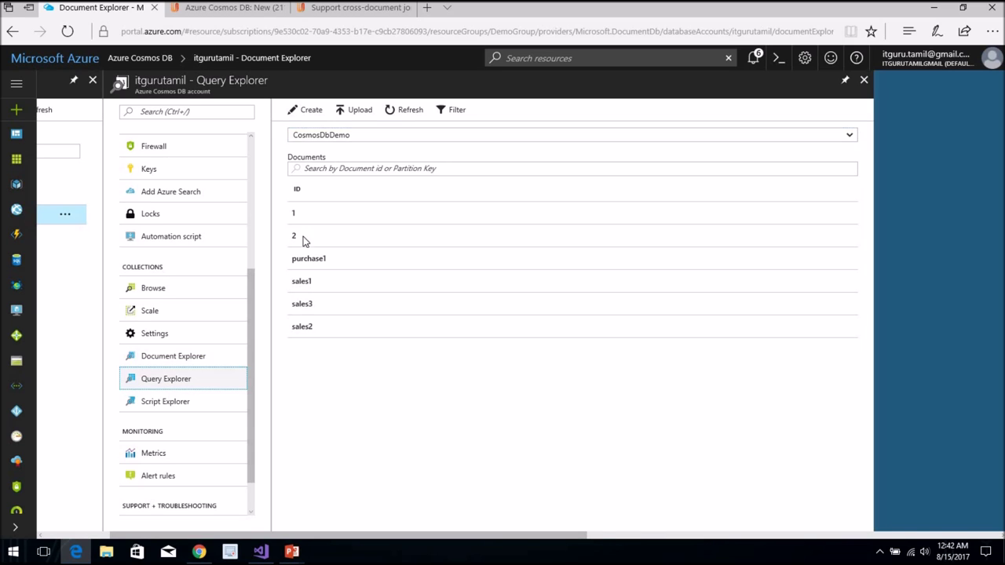
click(380, 224)
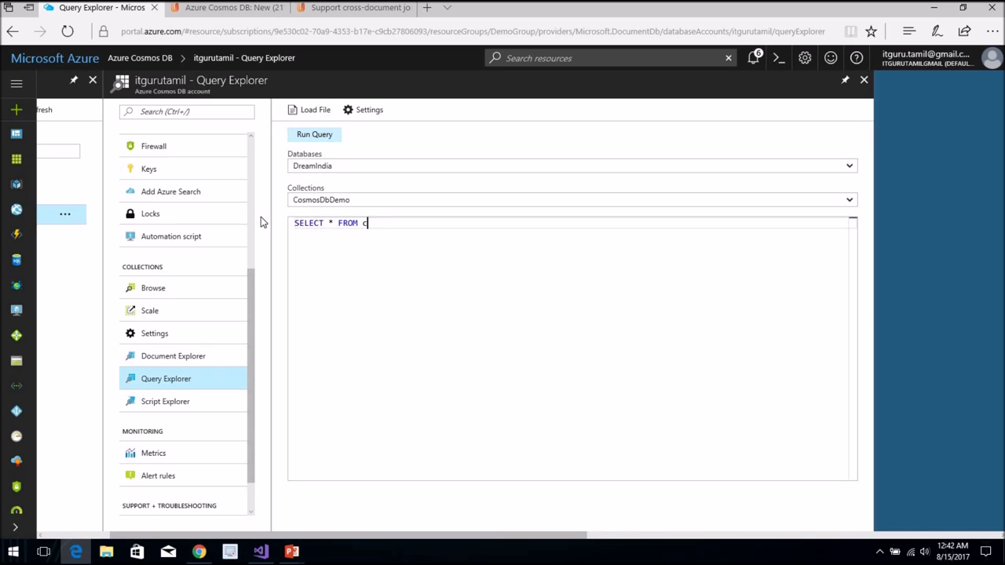
key(ctrl+a)
key(ctrl+v)
click(300, 137)
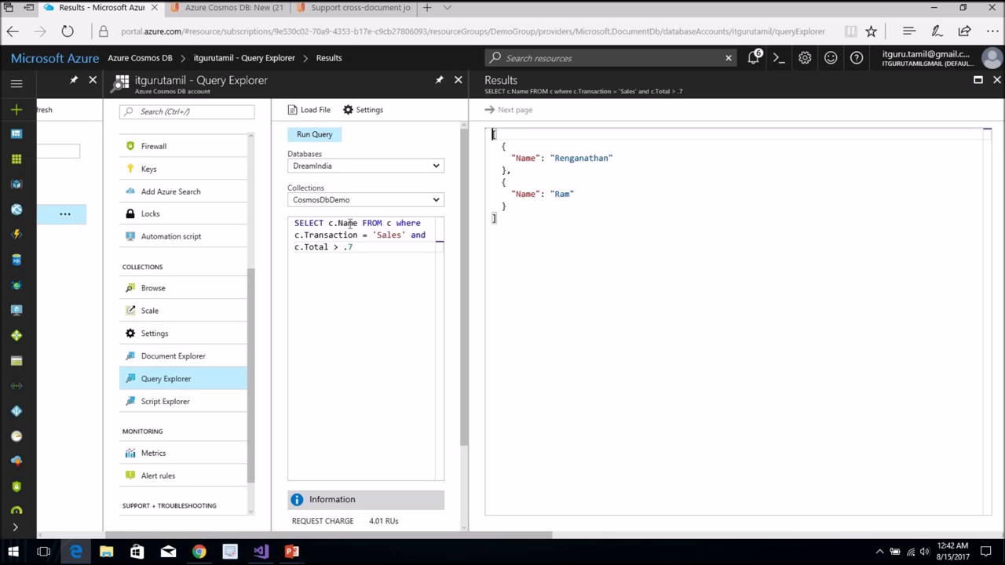
Open the sales1 document in Document Explorer and examine its id, Name, Date, Total and TransactionDetails properties.
click(173, 357)
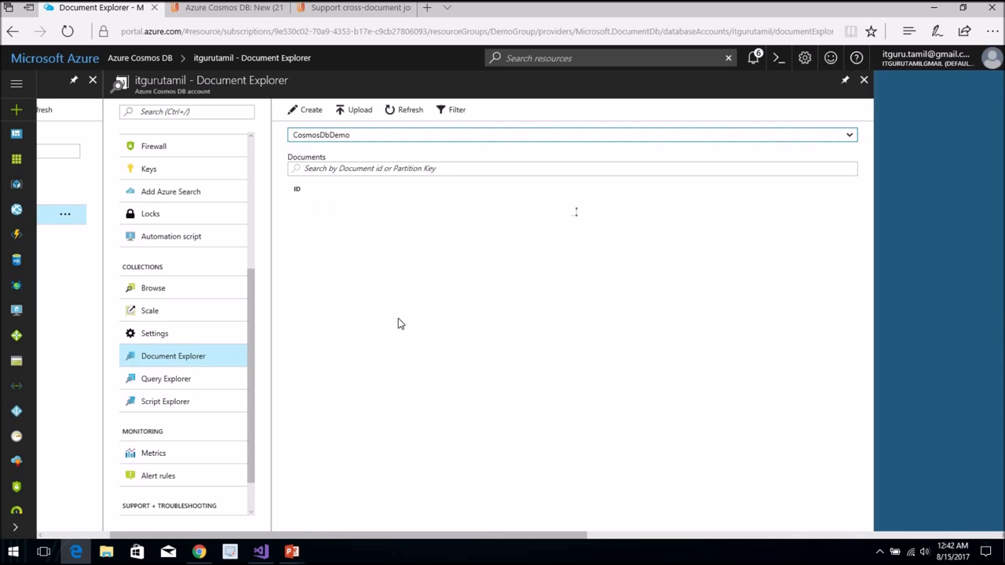
click(523, 278)
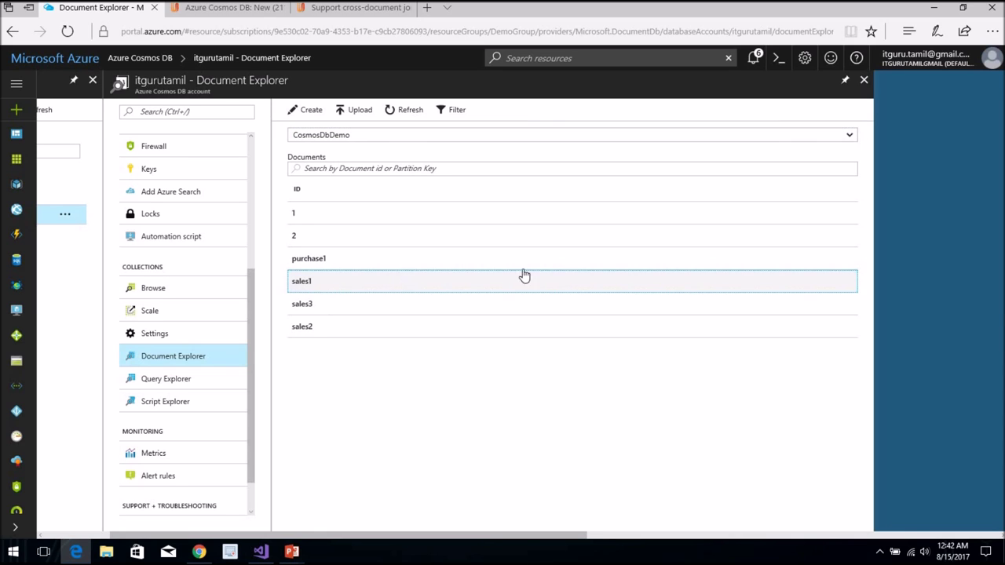
click(540, 157)
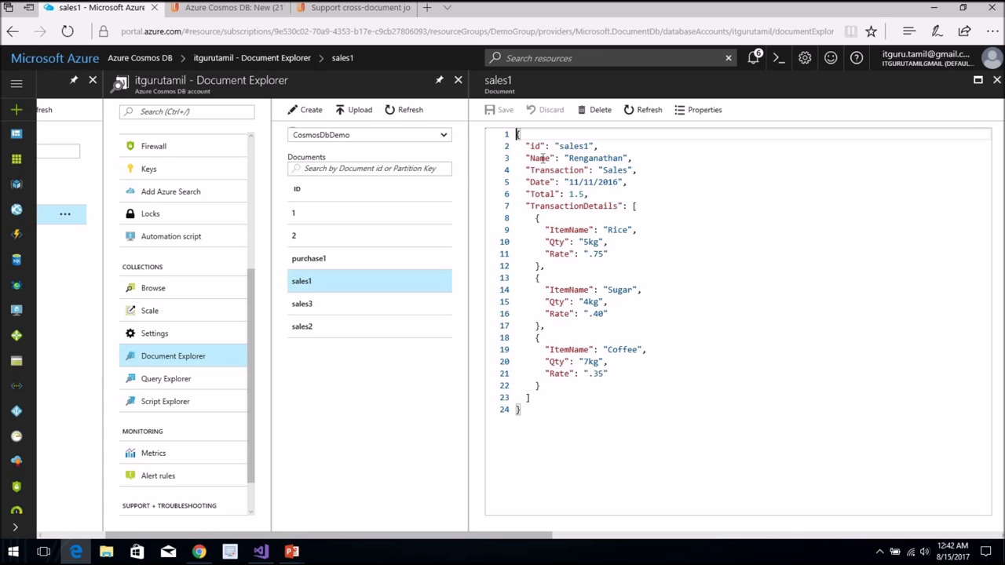
click(591, 158)
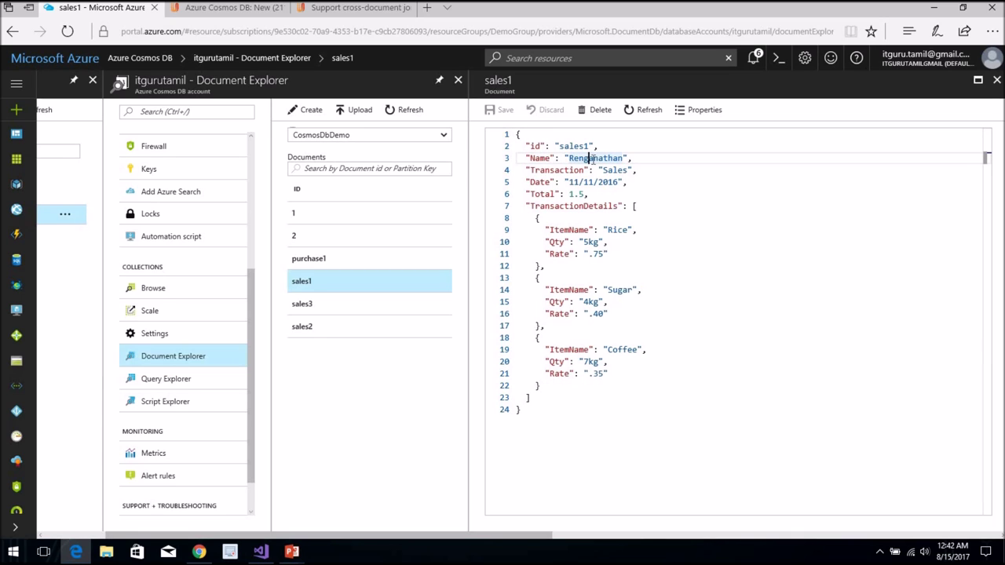
click(536, 182)
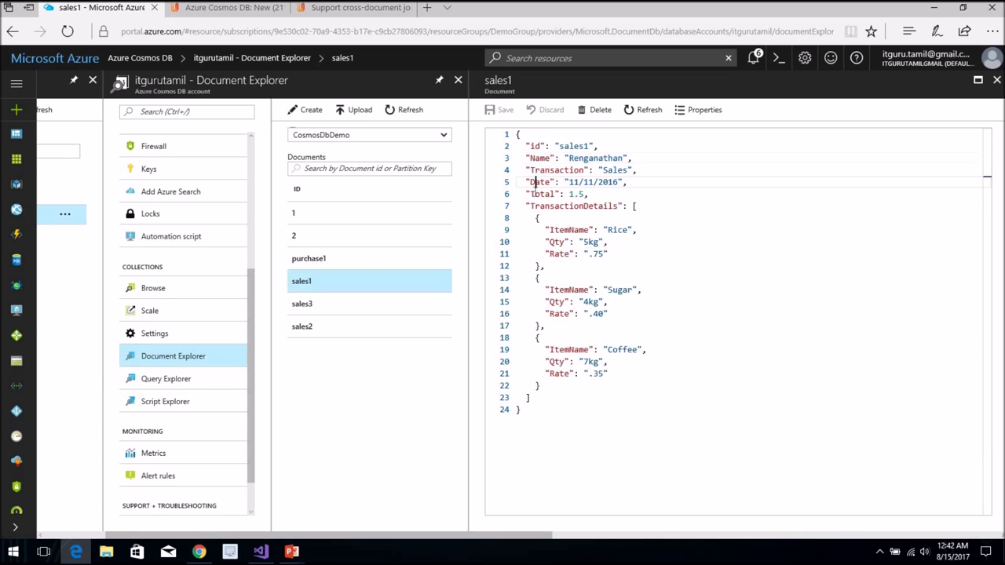
drag(530, 194, 595, 192)
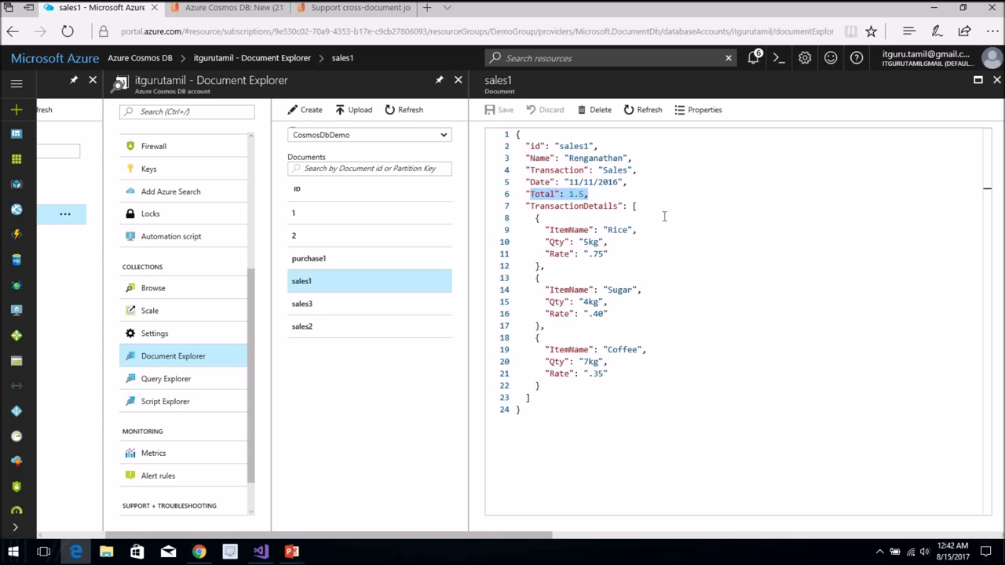
double_click(584, 207)
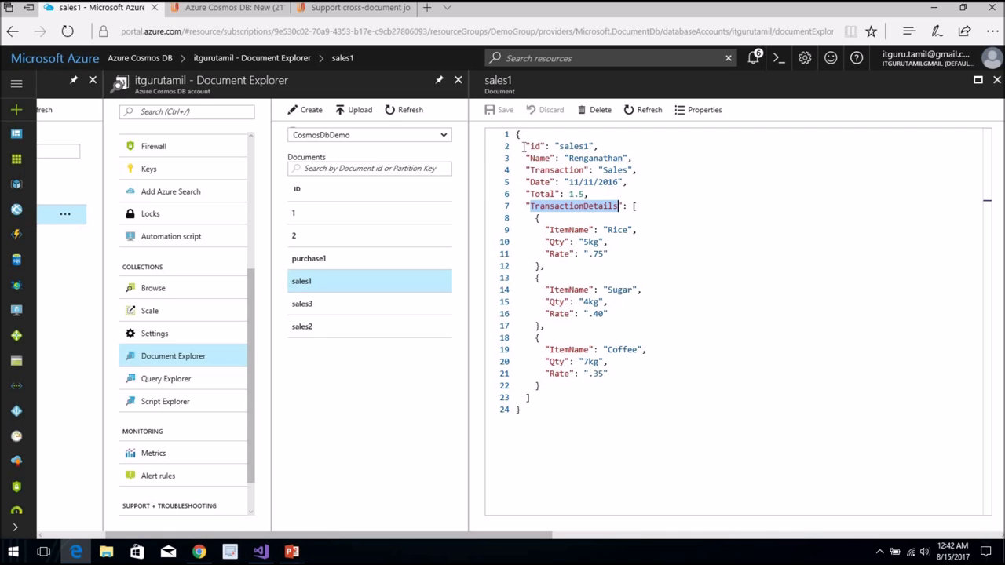
drag(524, 146, 598, 194)
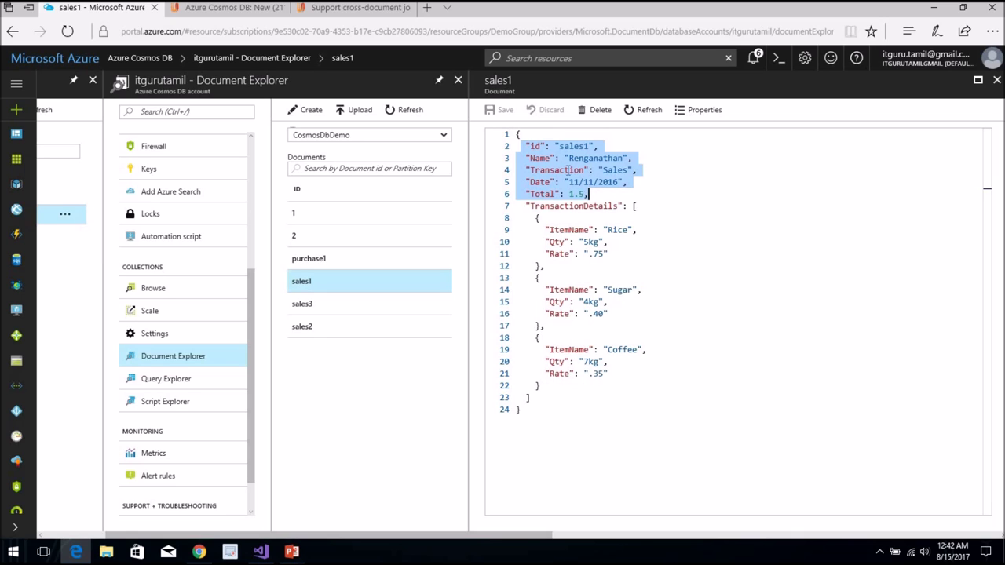
double_click(534, 146)
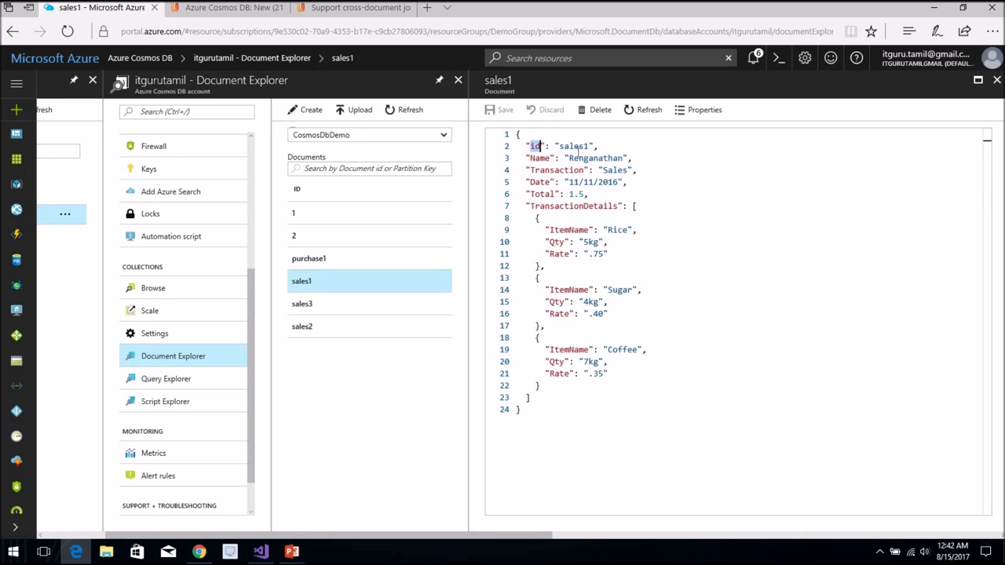
double_click(575, 146)
View the sales3 and sales2 documents for comparison, and review the TransactionDetails array of sales1.
click(359, 302)
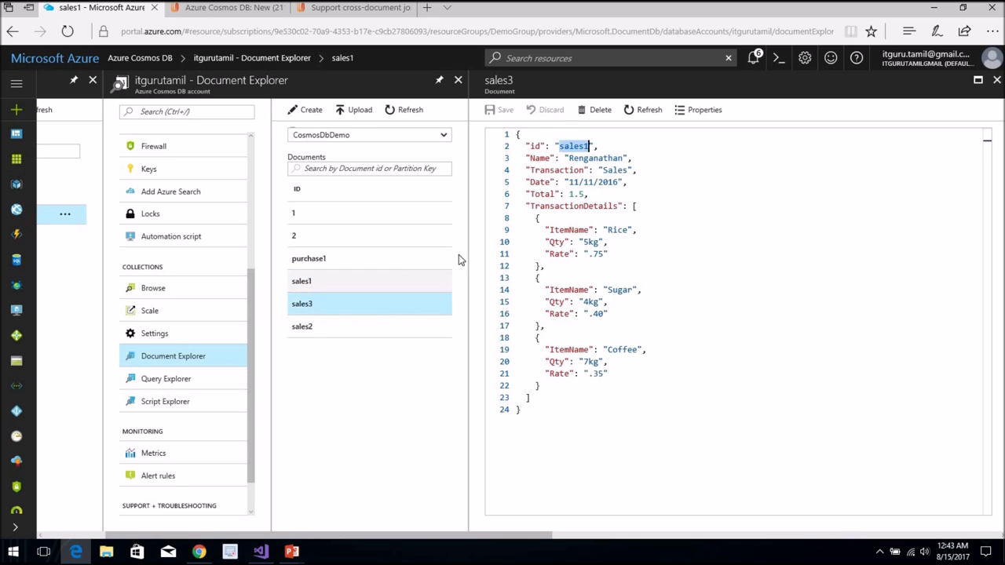
click(317, 327)
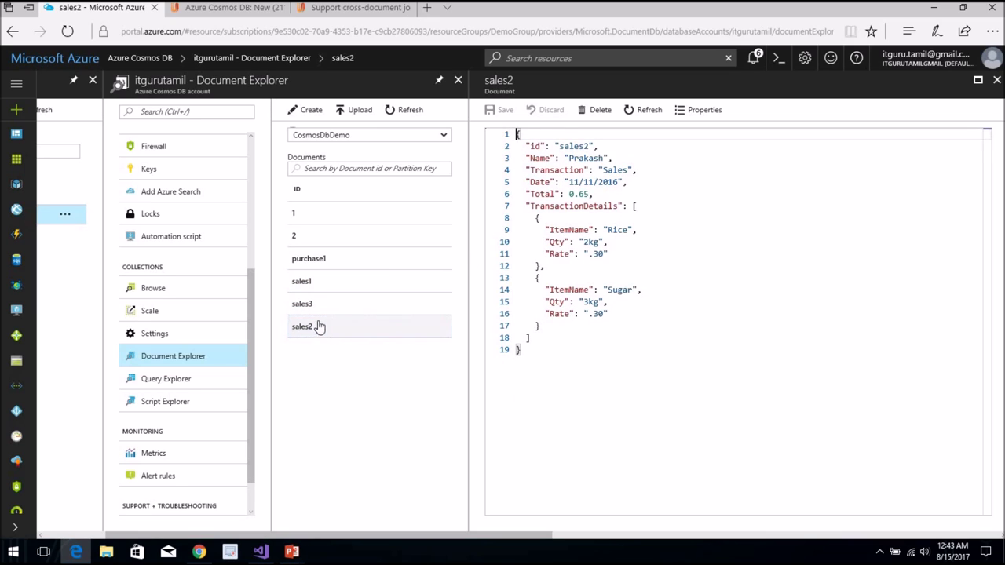
click(326, 281)
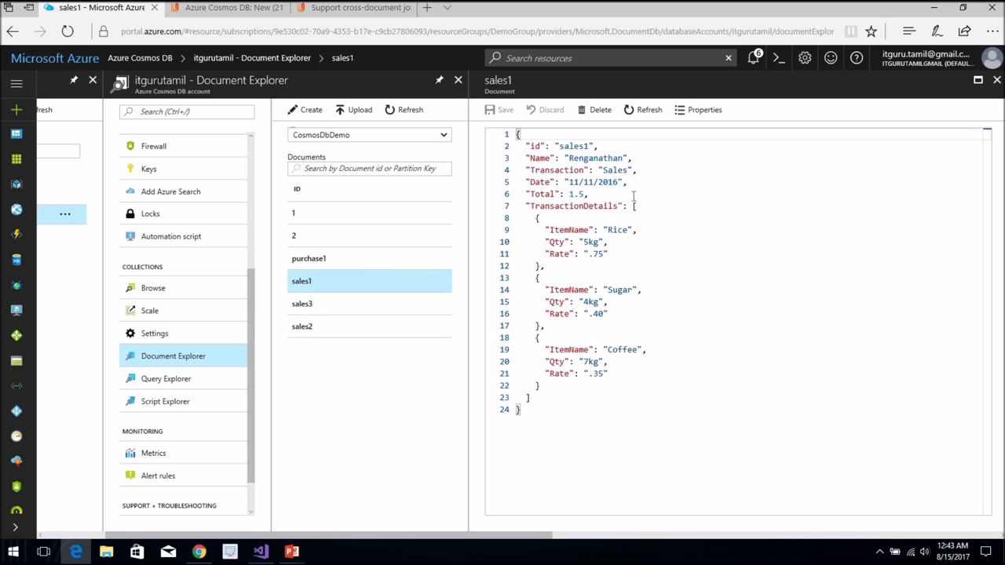
drag(526, 205, 549, 397)
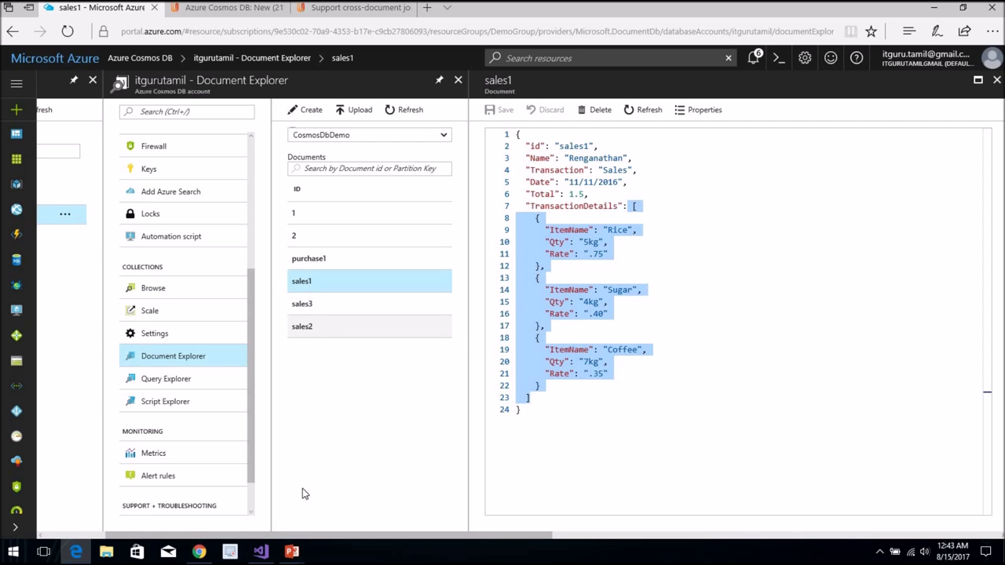
Switch to the PowerPoint slide comparing RDBMS and NoSQL sales data, and return to the sales1 document in the browser.
key(alt+Tab)
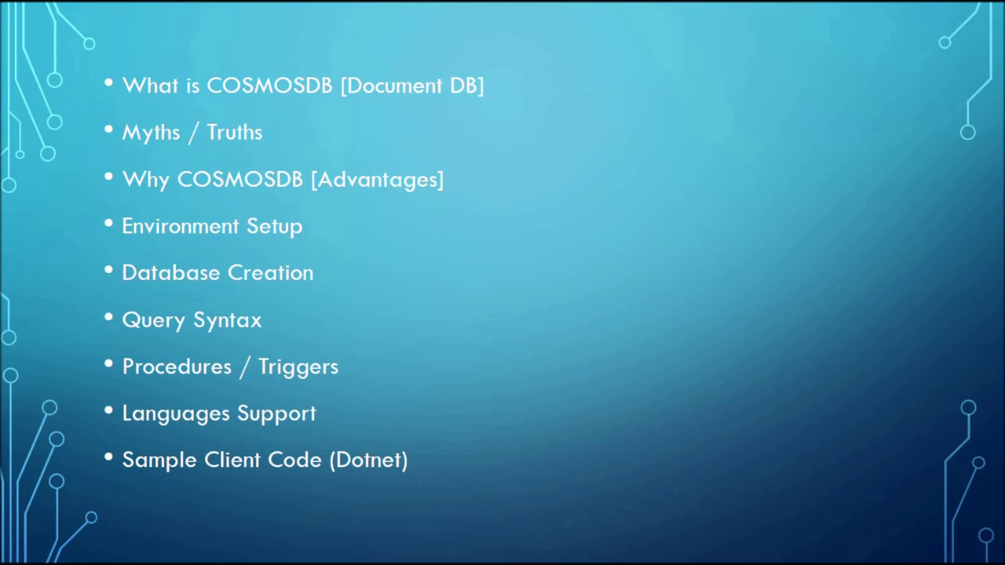
key(Right)
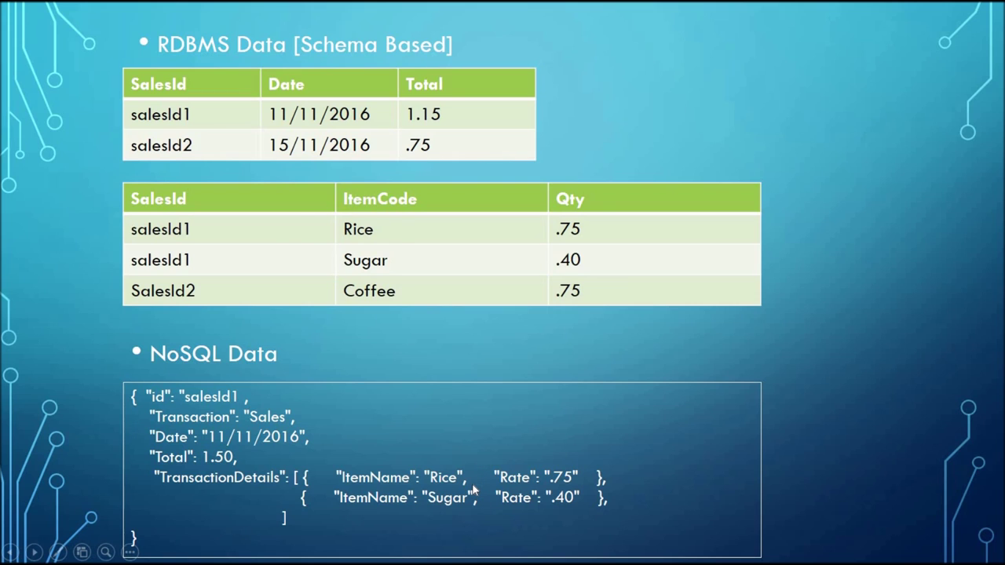
key(alt+Tab)
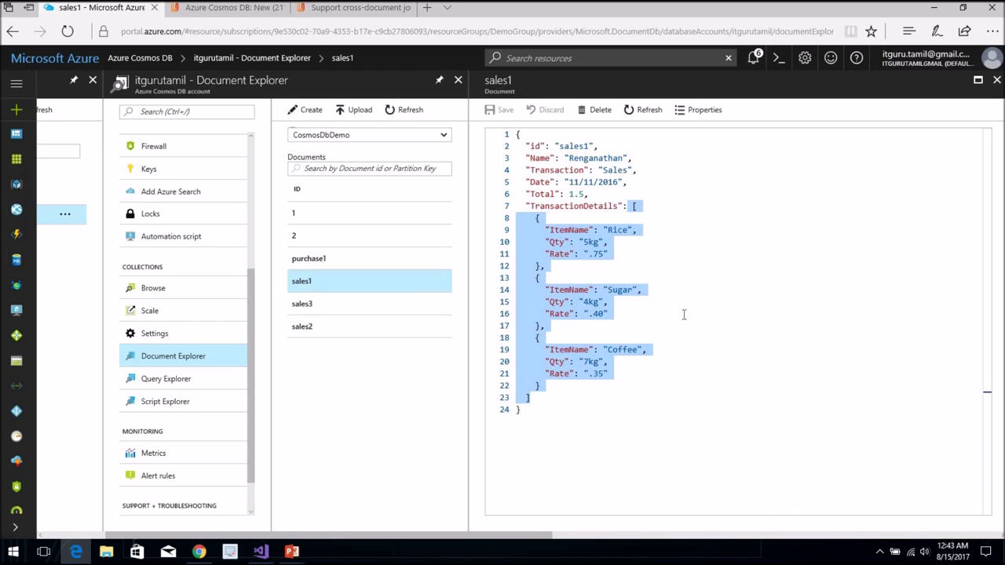
Examine the header properties of sales1 and the ItemName and Rate fields nested in its TransactionDetails.
click(658, 253)
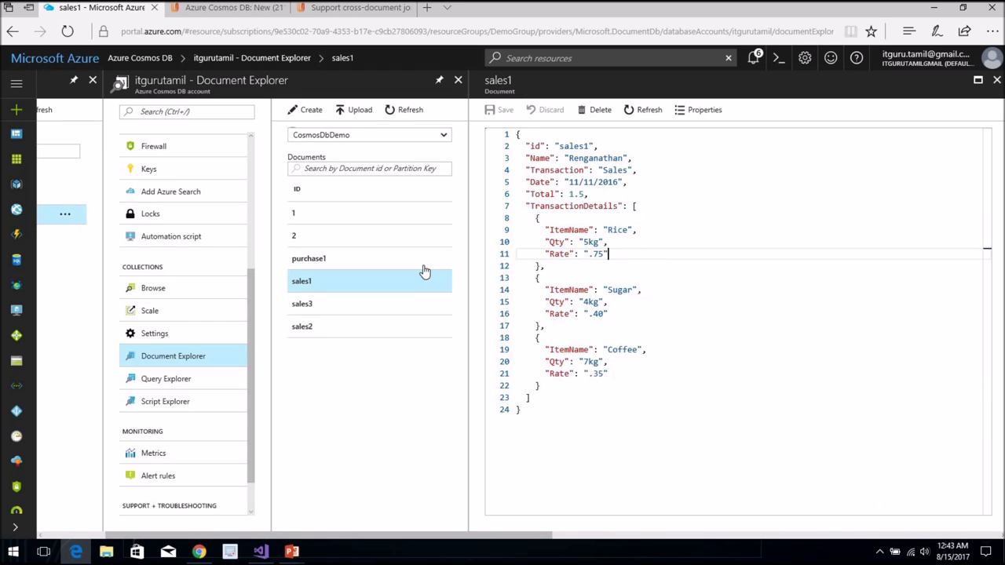
click(542, 157)
click(546, 169)
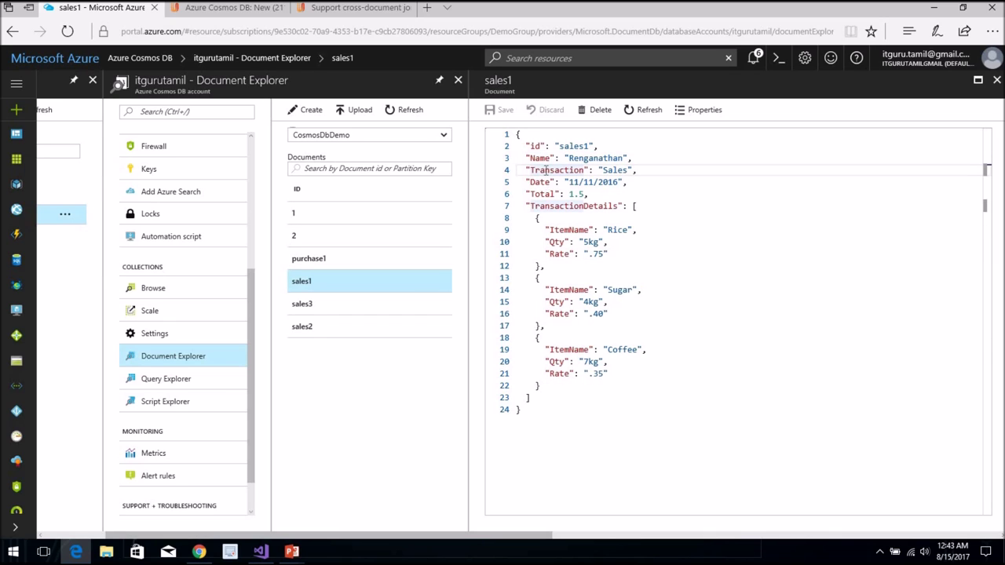
click(541, 183)
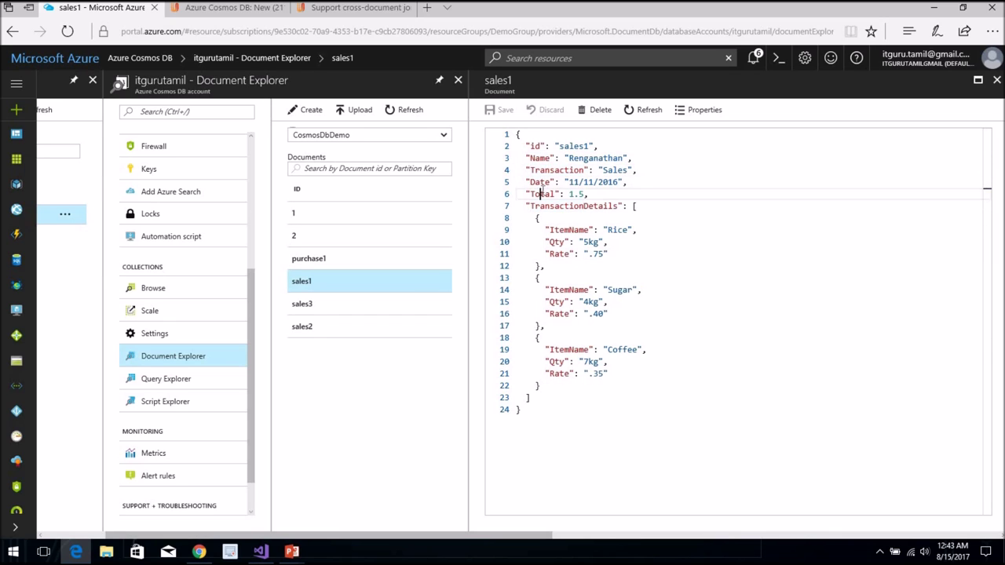
double_click(569, 230)
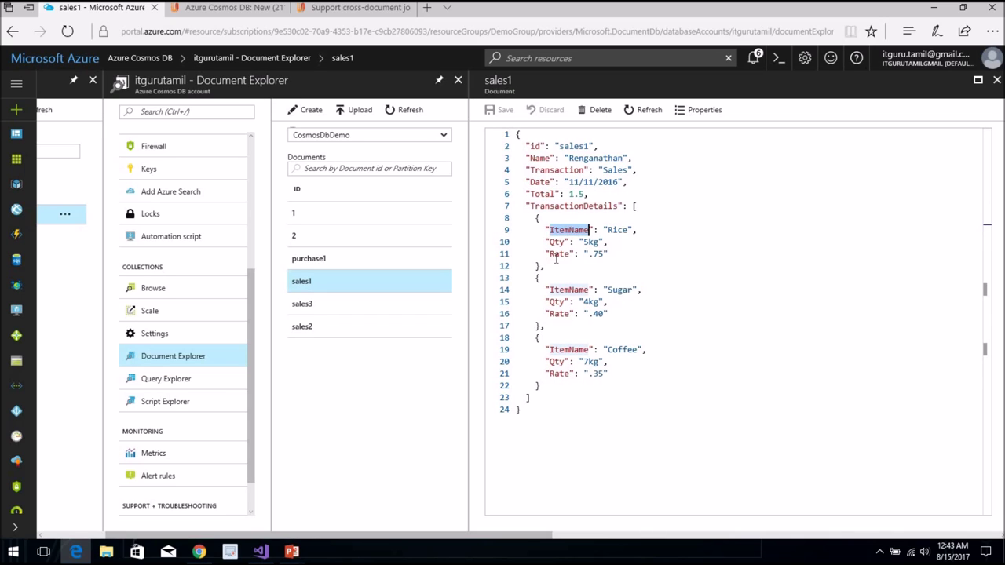
double_click(559, 254)
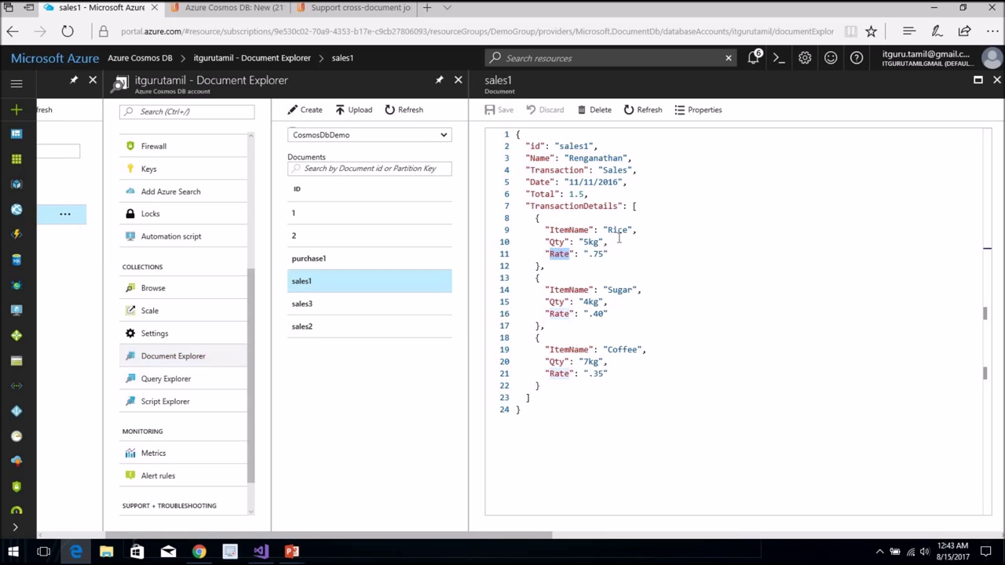
click(539, 146)
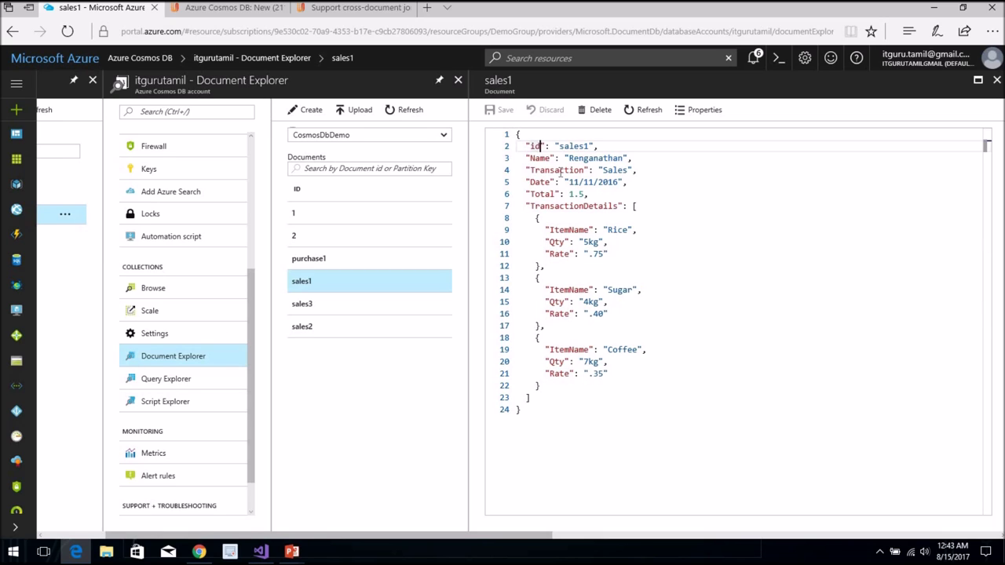
click(564, 206)
double_click(565, 206)
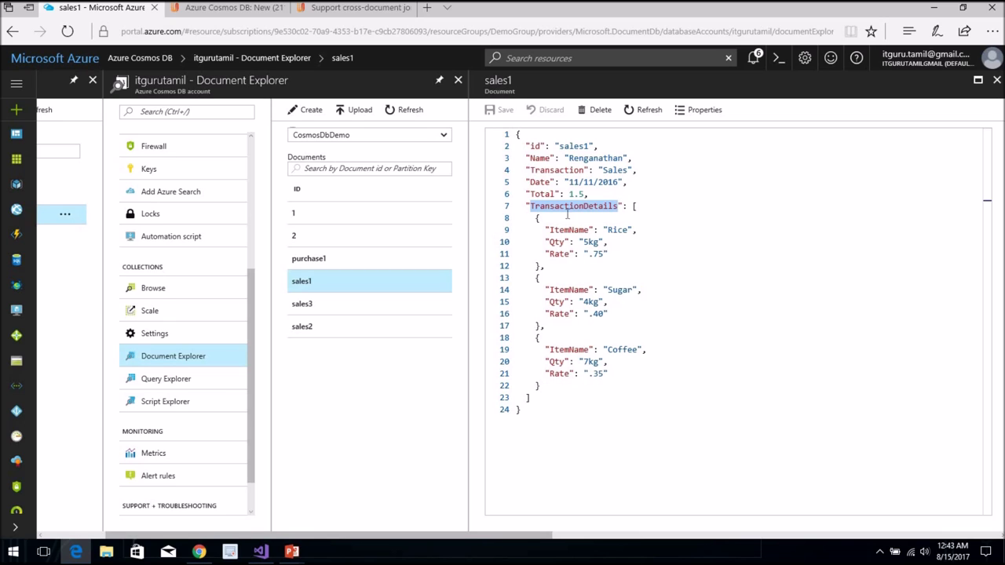
click(150, 380)
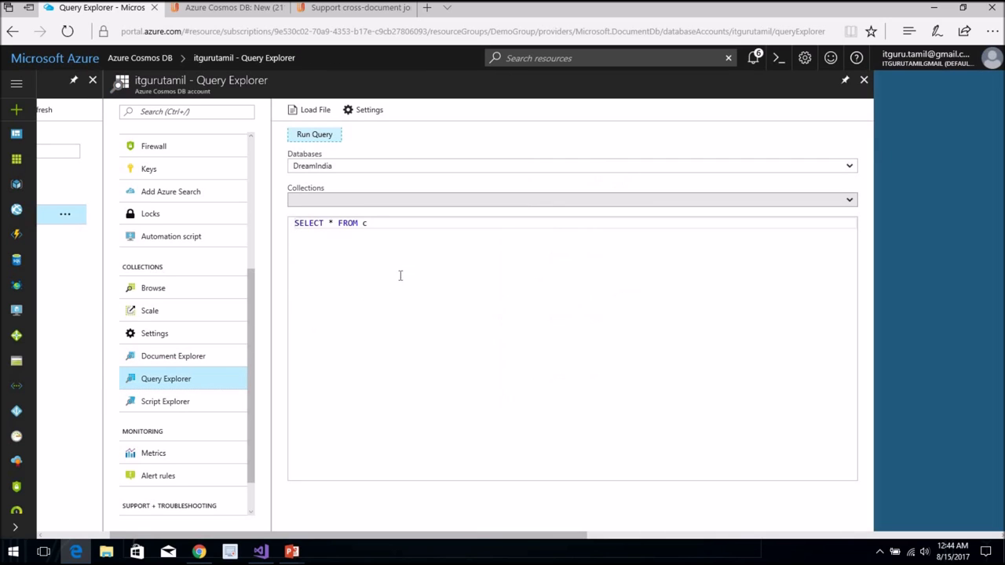
drag(367, 226, 254, 231)
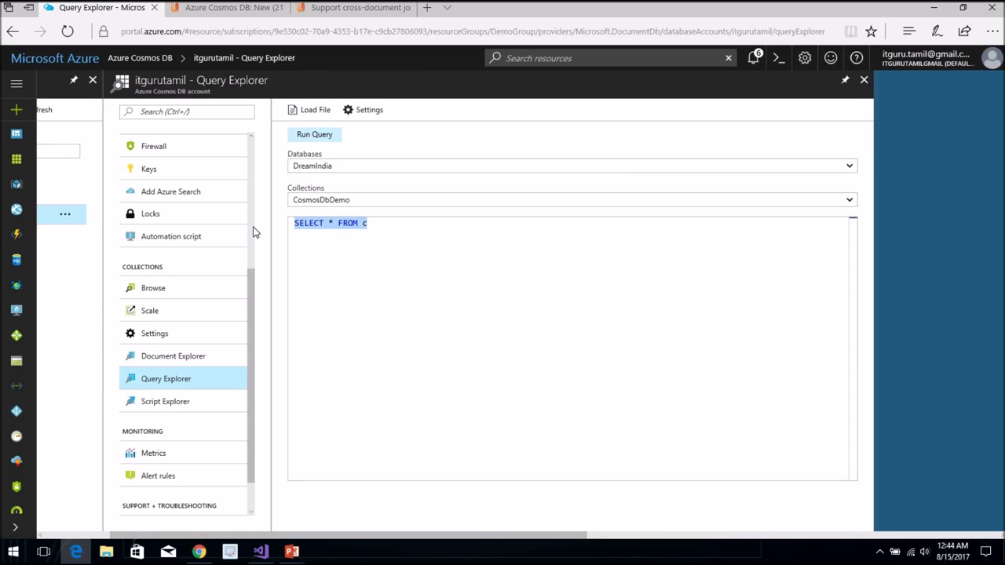
text(SELECT c.Name FROM c where c.Transaction = 'Sales' and c.Total > .7)
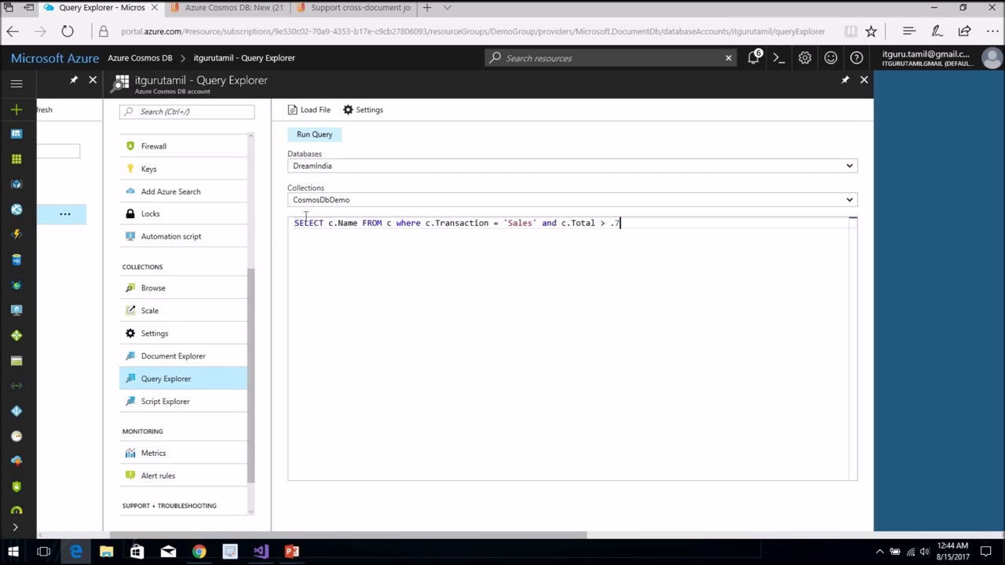
click(359, 223)
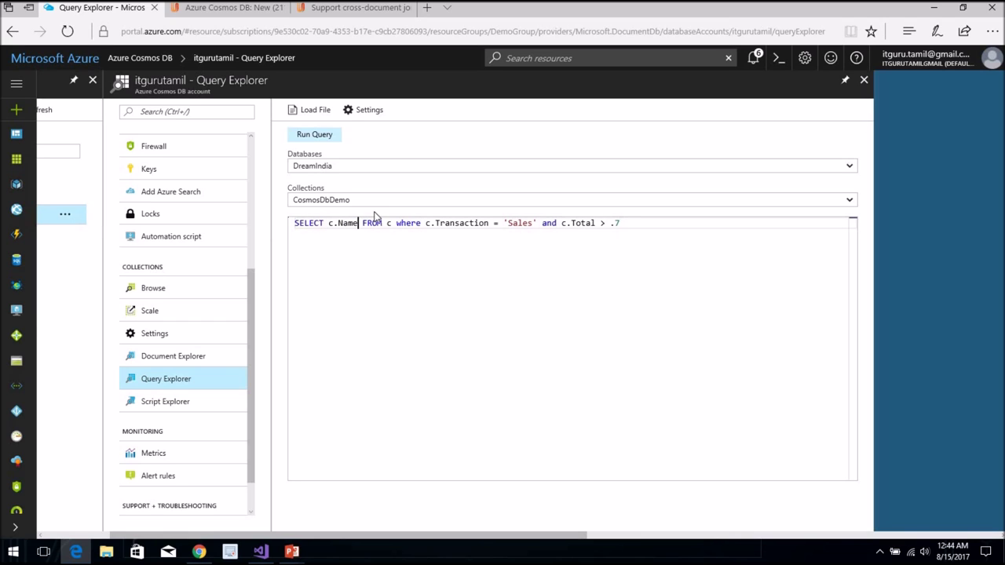
Reopen the sales1 document to check its TransactionDetails structure, and return to Query Explorer.
click(185, 355)
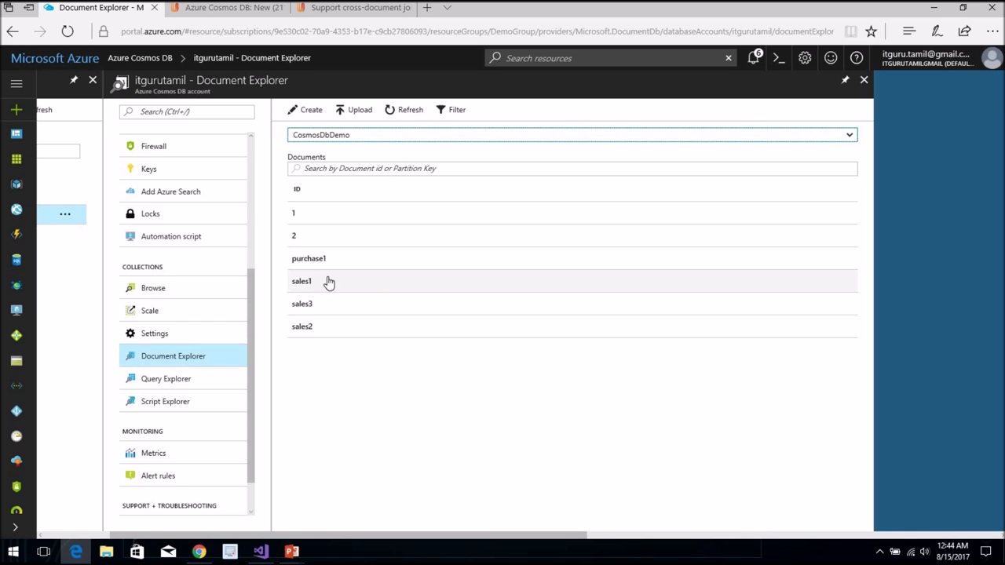
click(330, 281)
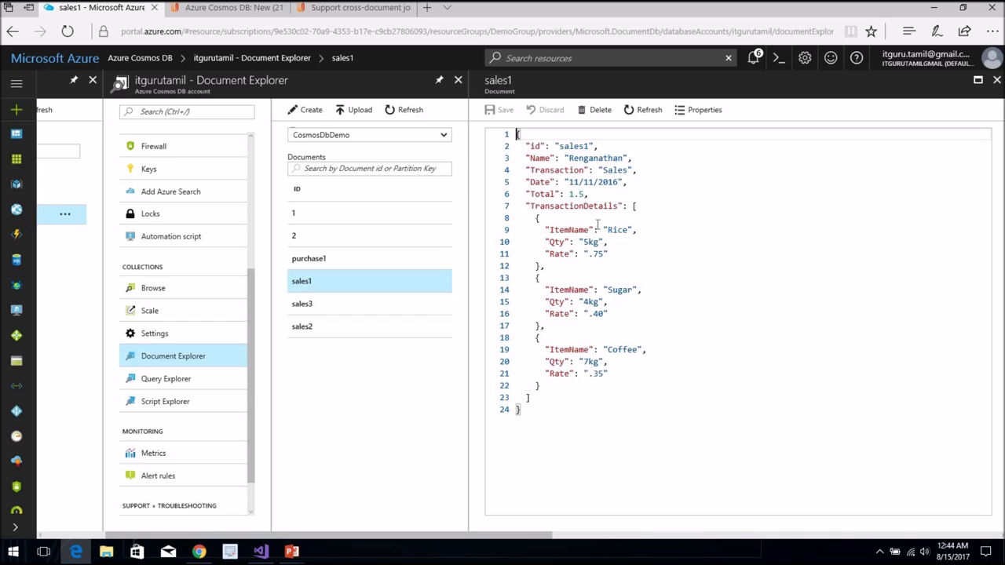
click(178, 383)
click(179, 383)
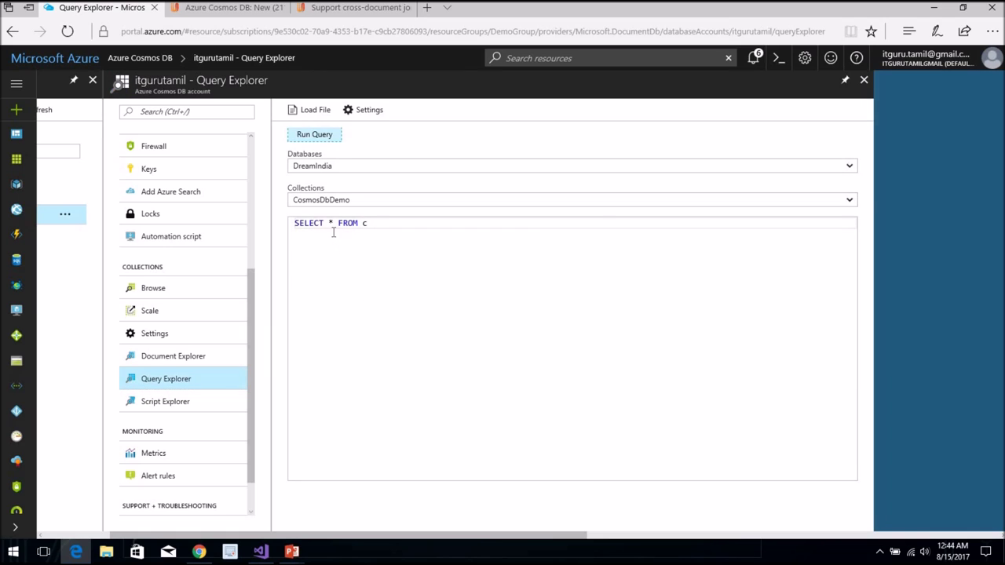
Replace the default query with SELECT c.Name FROM c where c.Transaction = 'Sales' and c.Total > .7, putting the where clause on its own line.
click(333, 225)
drag(369, 227, 264, 226)
text(SELECT c.Name FROM c where c.Transaction = 'Sales' and c.Total > .7)
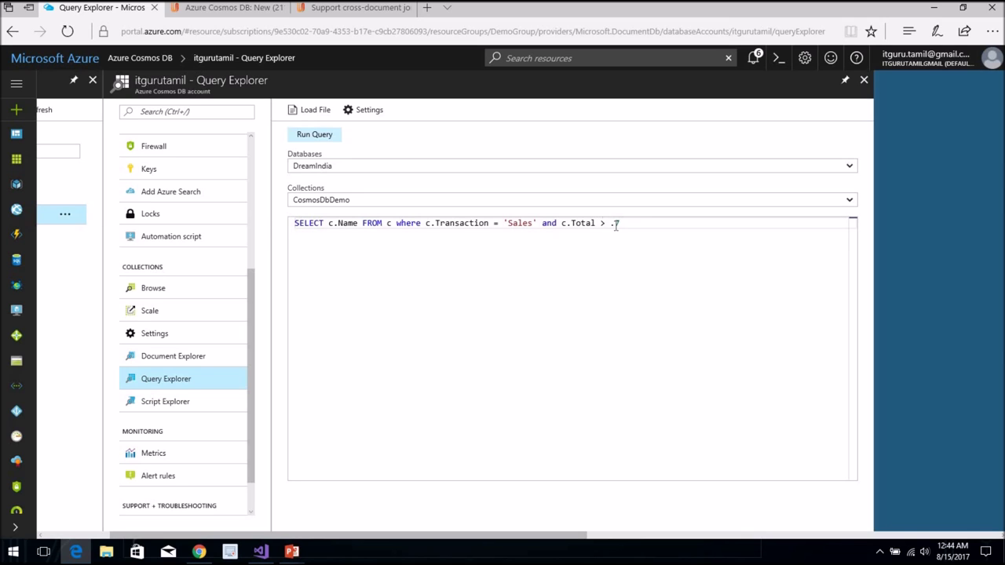
click(398, 223)
key(Return)
Extend the FROM clause with Join d in c.TransactionDetails.
click(432, 223)
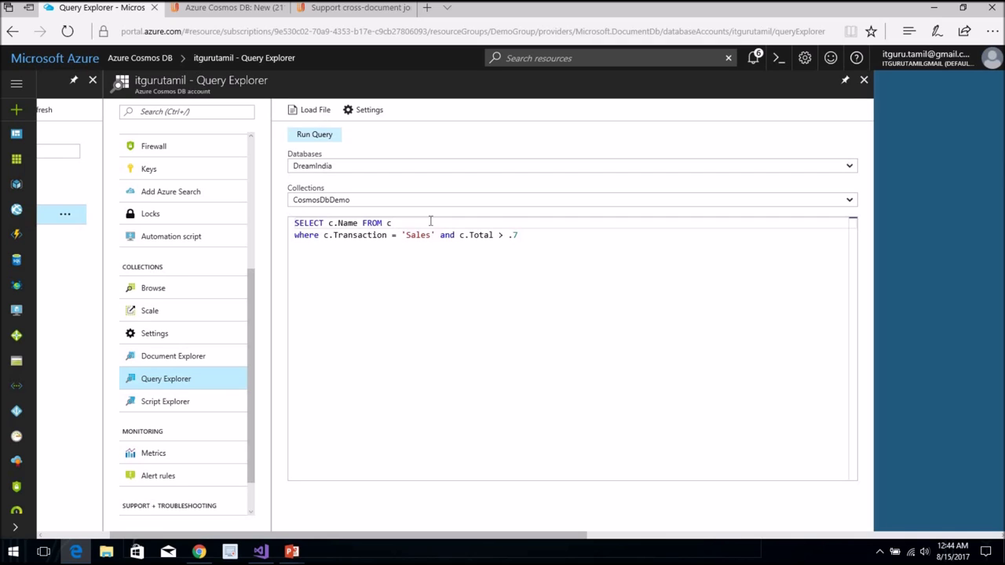
text(Join d)
text(in c.Transacti)
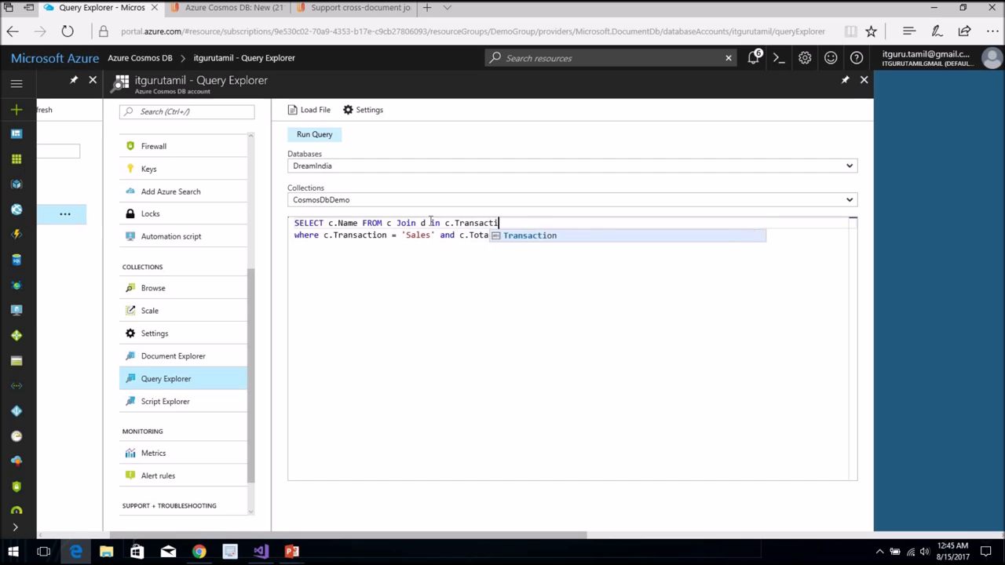
text(onDetails)
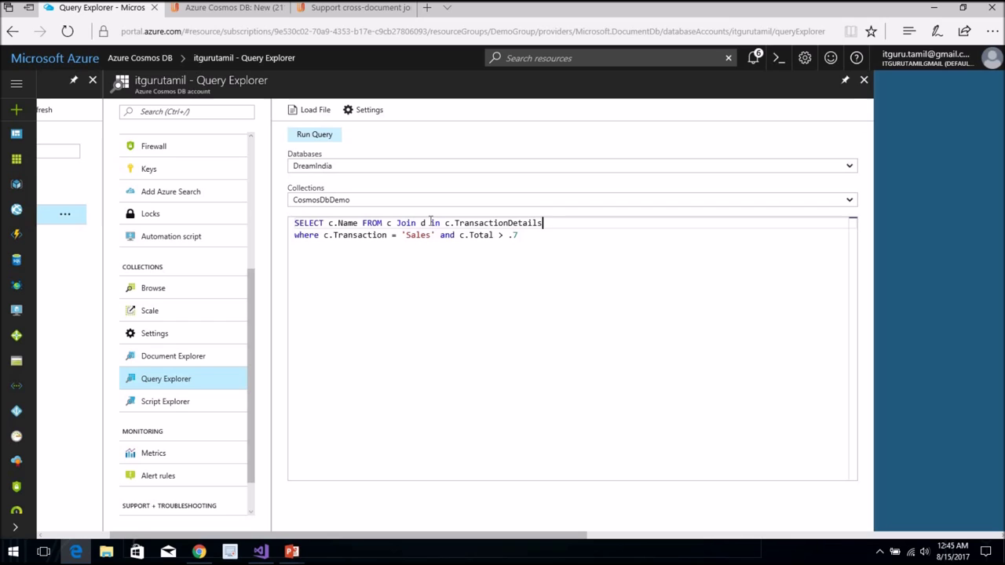
Add c.Total, d.ItemName and d.Rate to the SELECT list after c.Name, and run the join query.
click(359, 222)
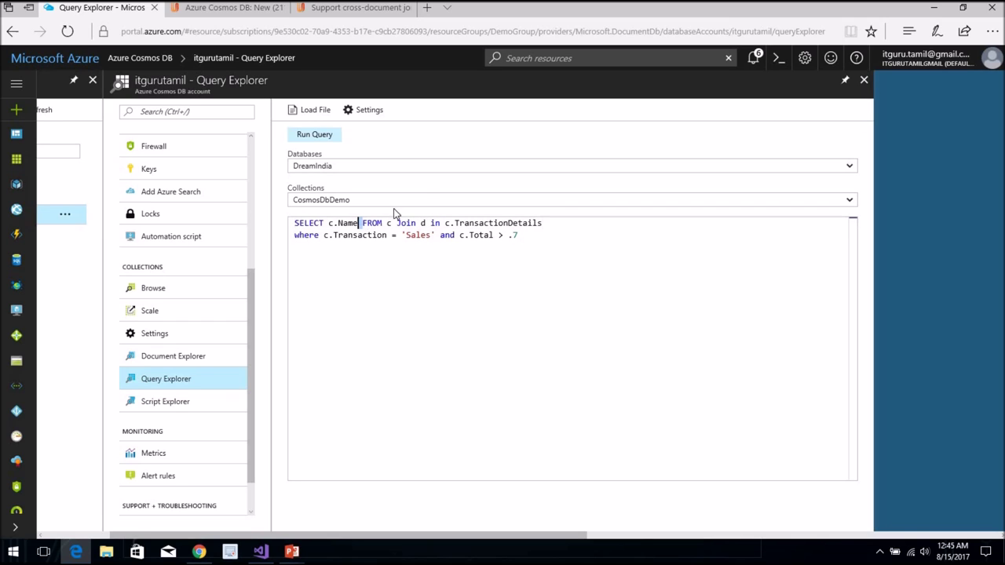
text(, c.To)
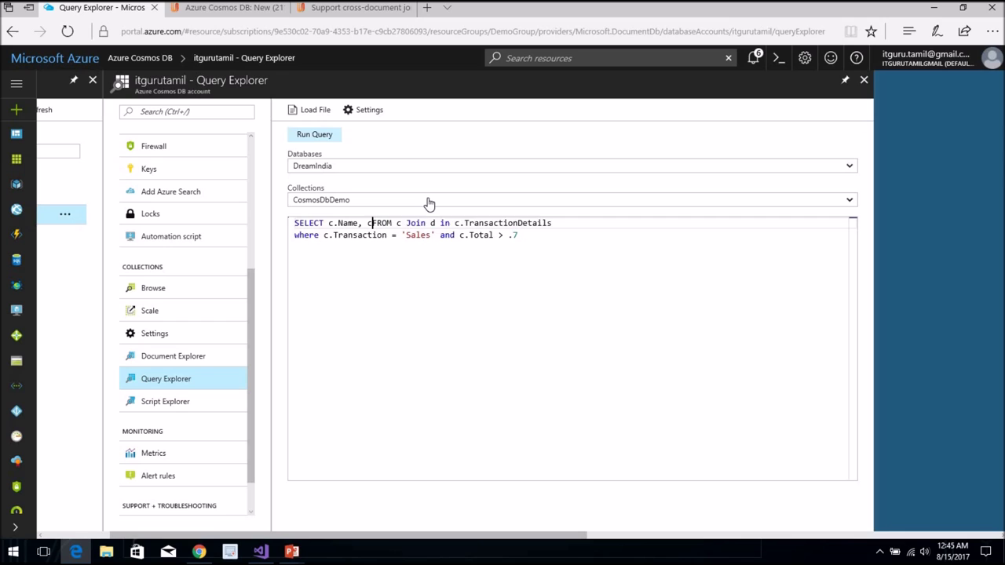
text(tal)
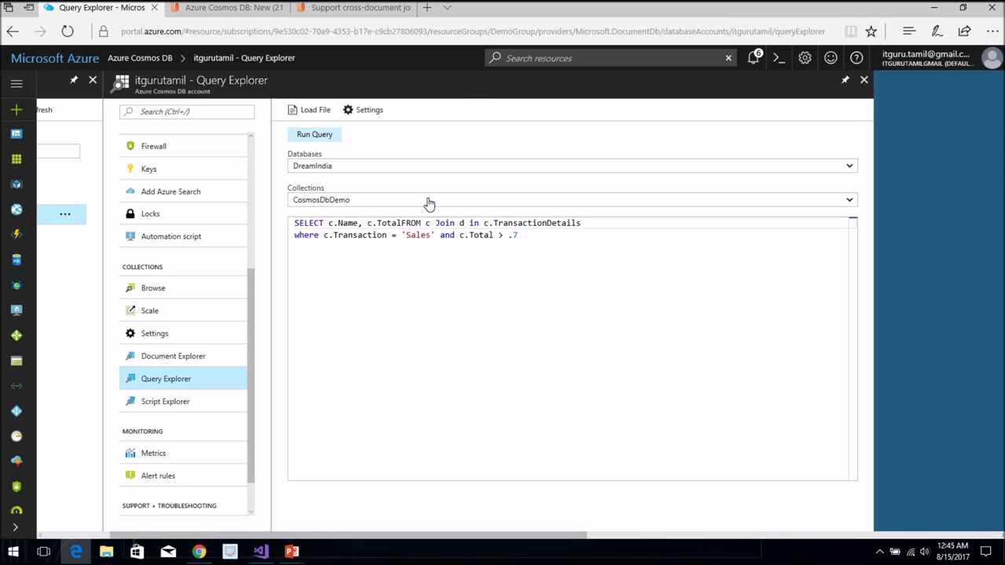
text(, )
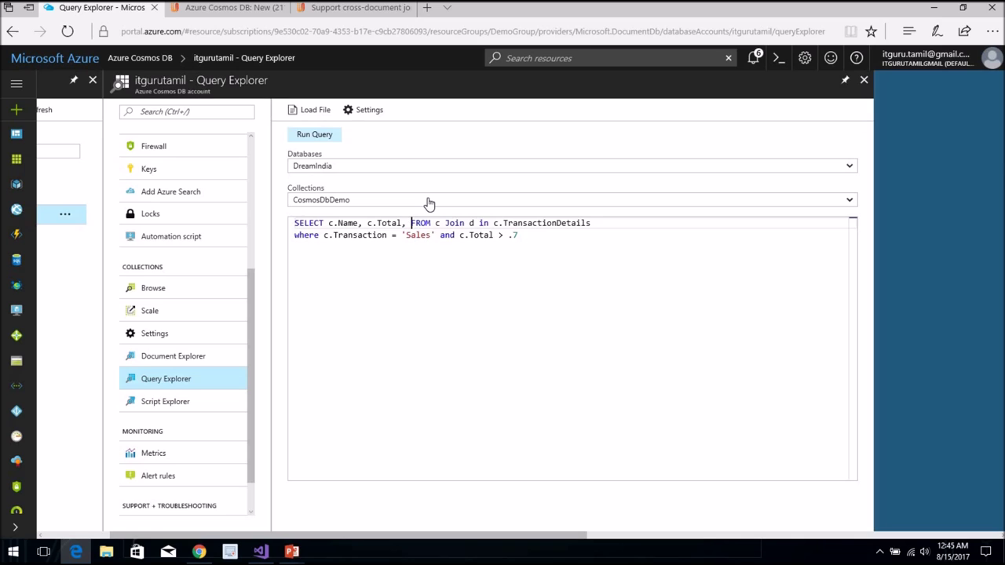
text(d.)
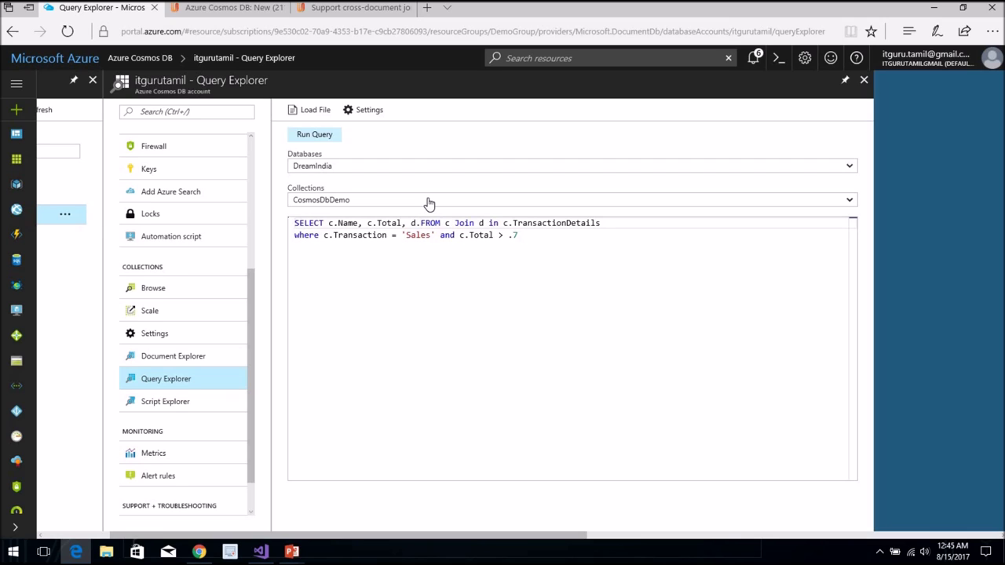
text(ItemName)
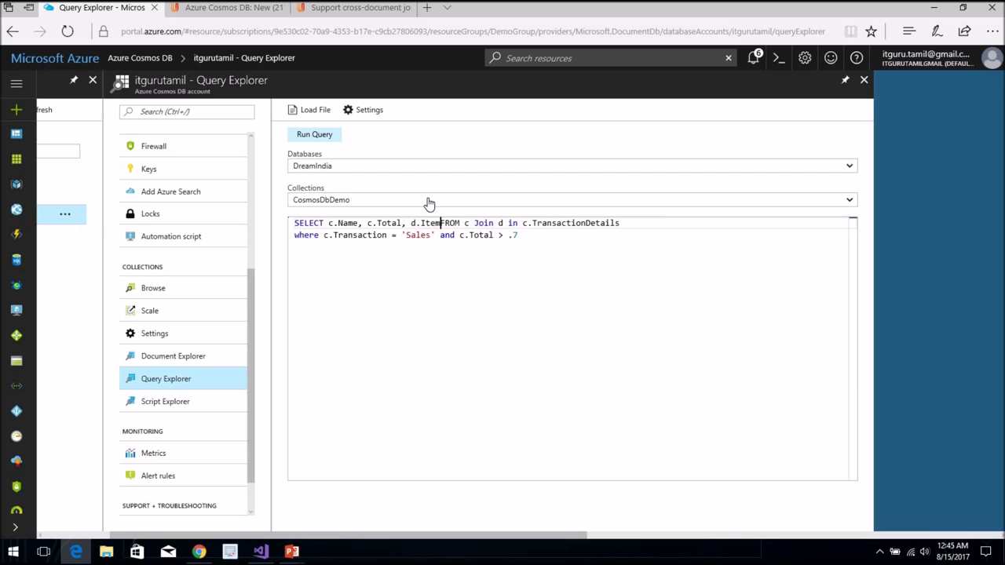
text(, d.rate)
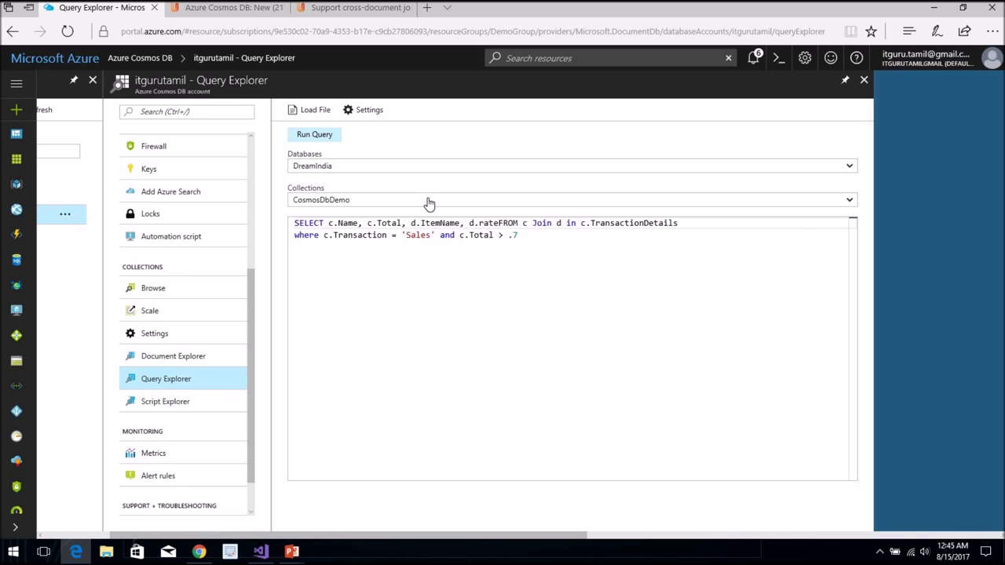
key(Left)
key(Left)
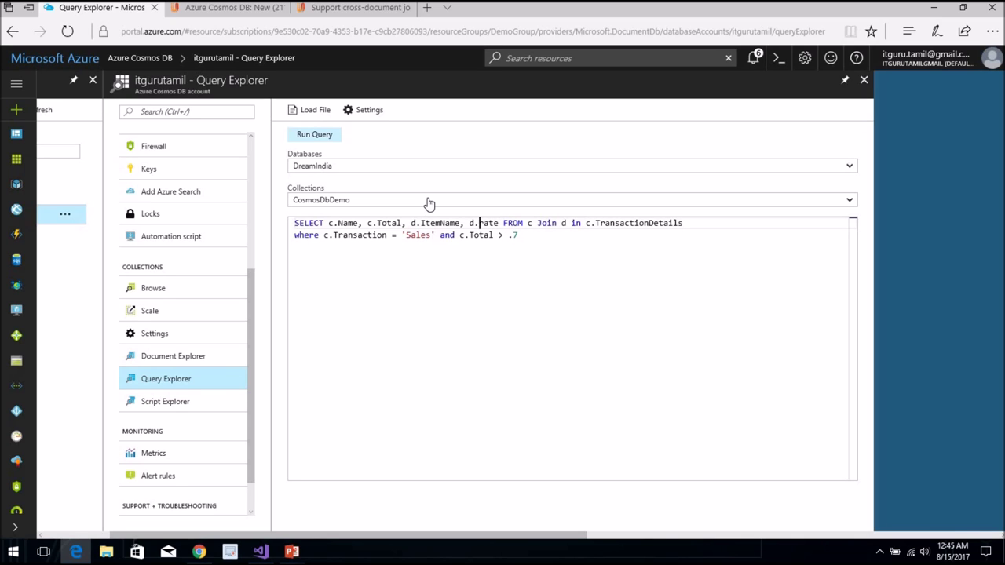
key(BackSpace)
text(R)
click(328, 135)
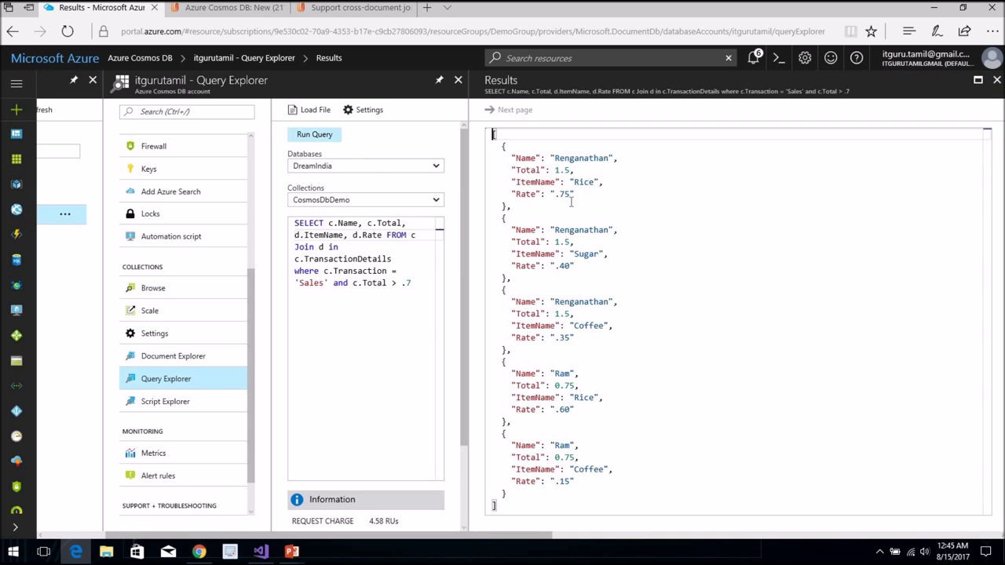
drag(511, 157, 623, 189)
Add c.id as the first field of the SELECT list and rerun the query.
click(328, 224)
text(c.i)
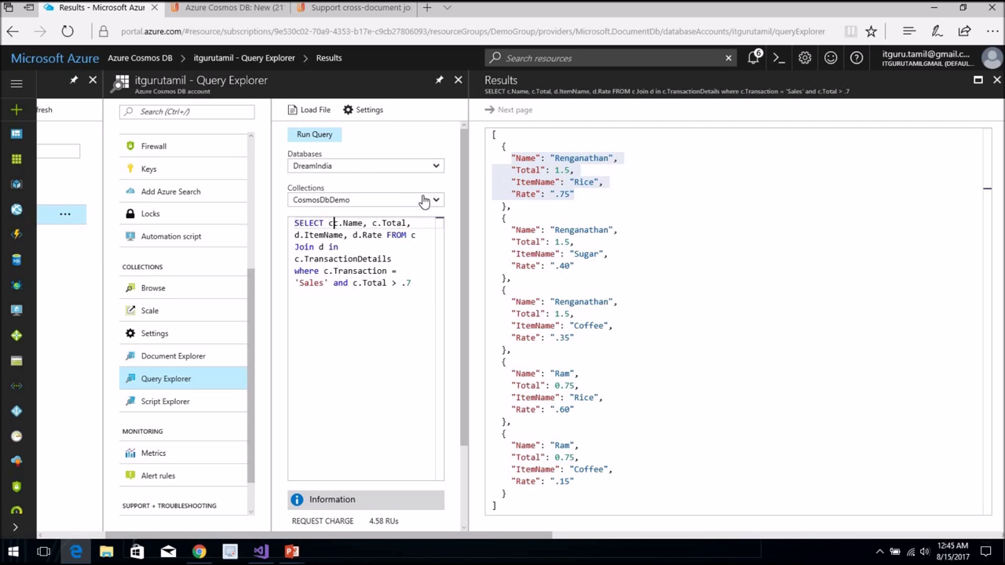
text(d, c.)
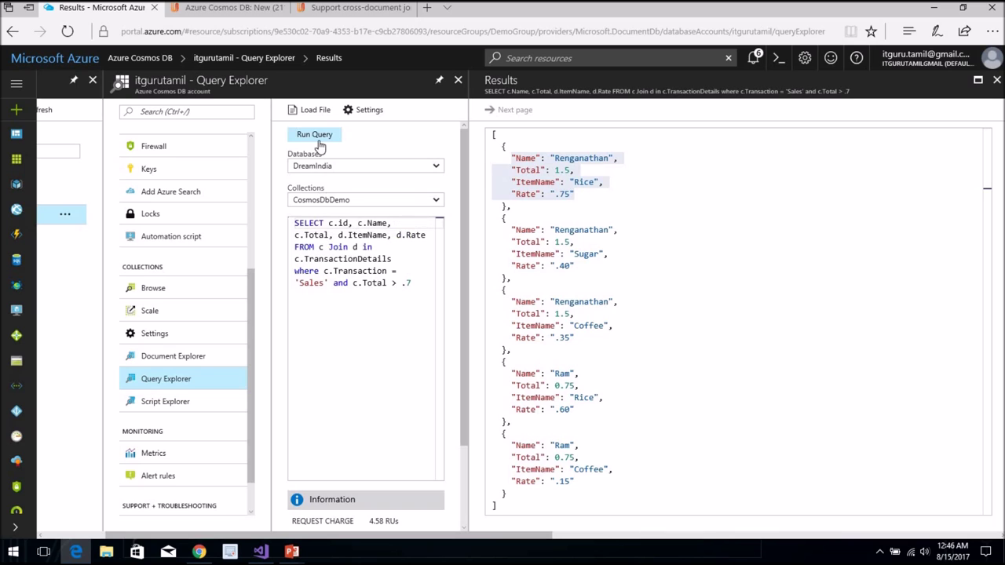
click(314, 135)
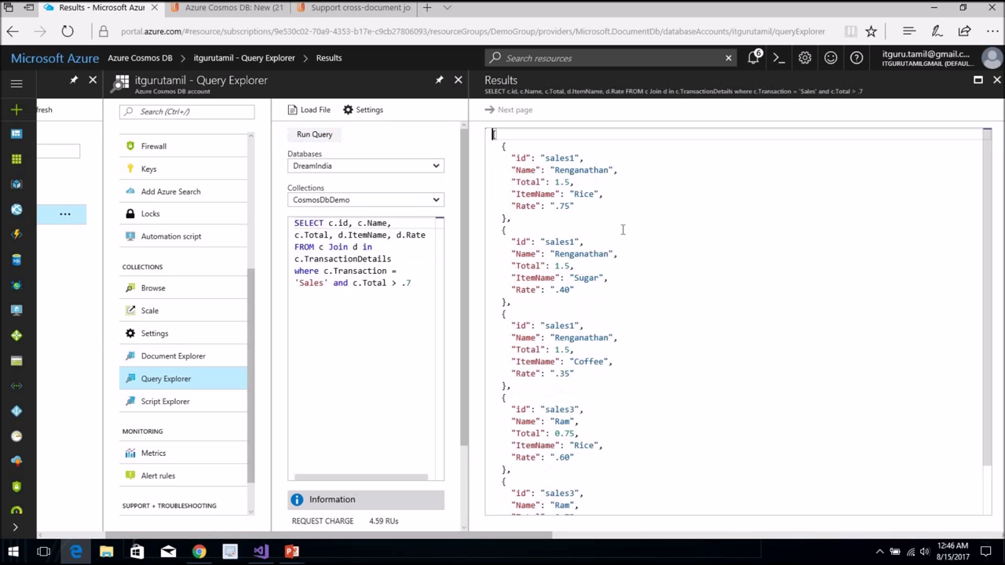
Examine the result records grouped by sales1 and sales3, and review the join query that produced them.
drag(506, 154, 594, 208)
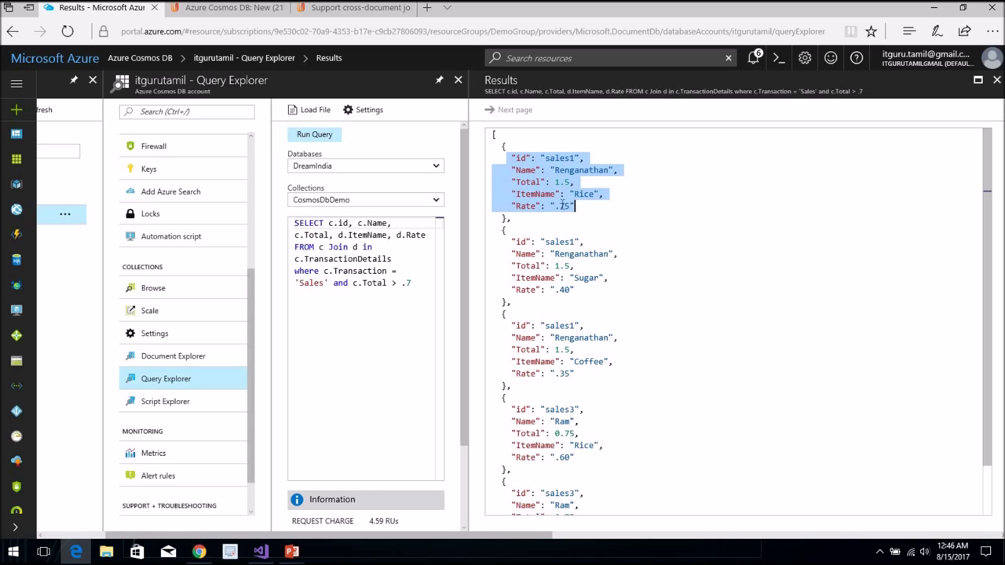
click(556, 242)
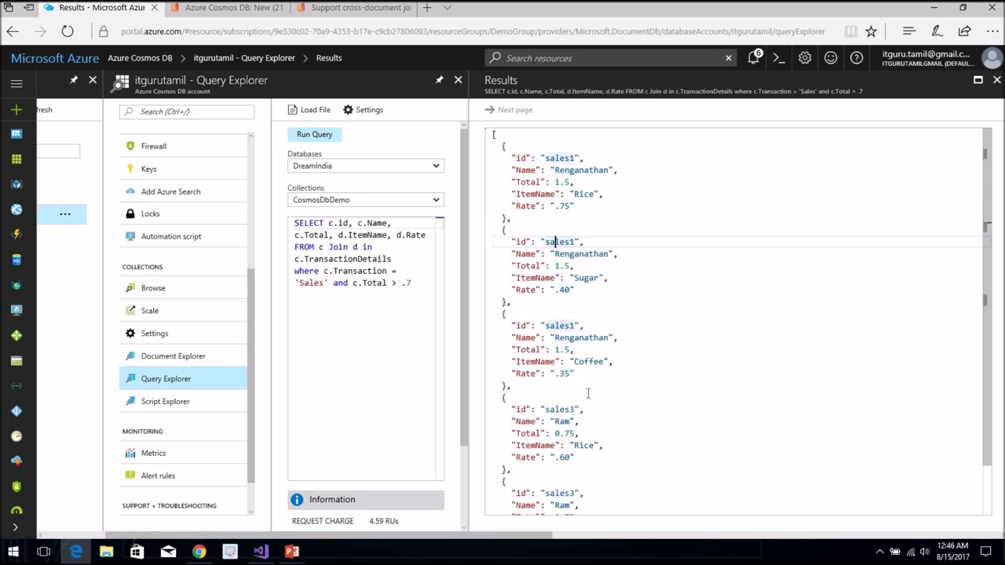
drag(517, 386, 482, 147)
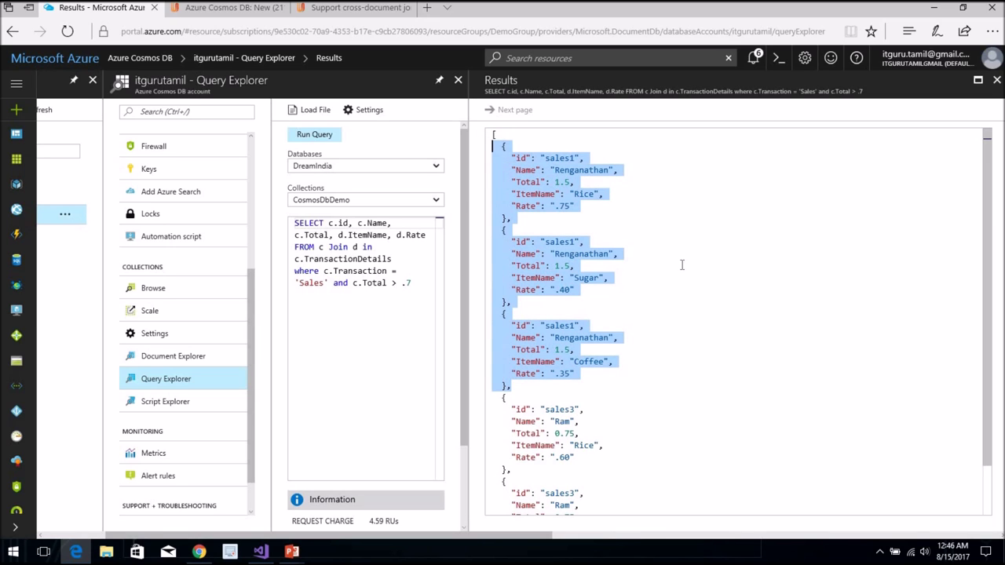
scroll(681, 265, down, 2)
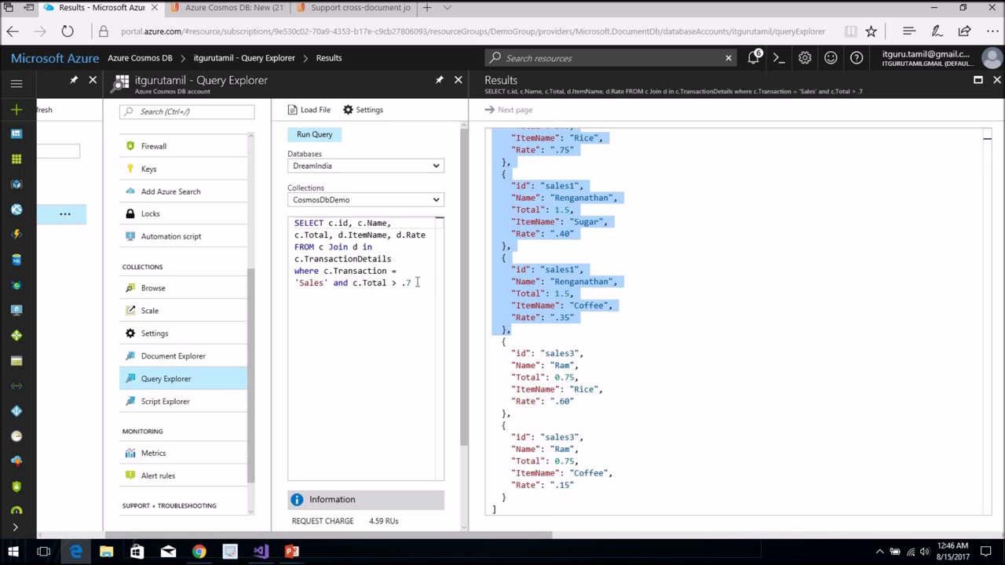
drag(509, 498, 512, 462)
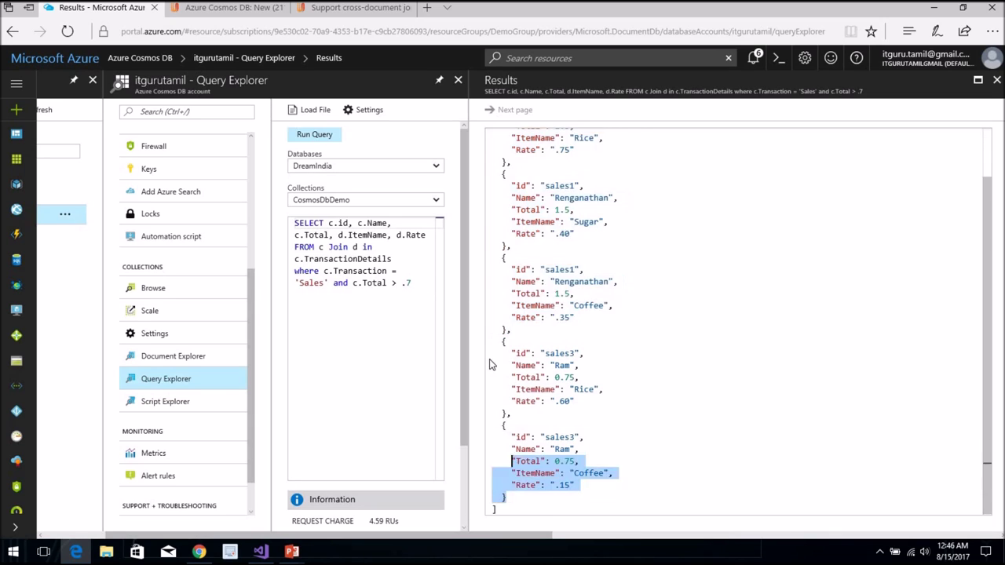
shift+click(492, 342)
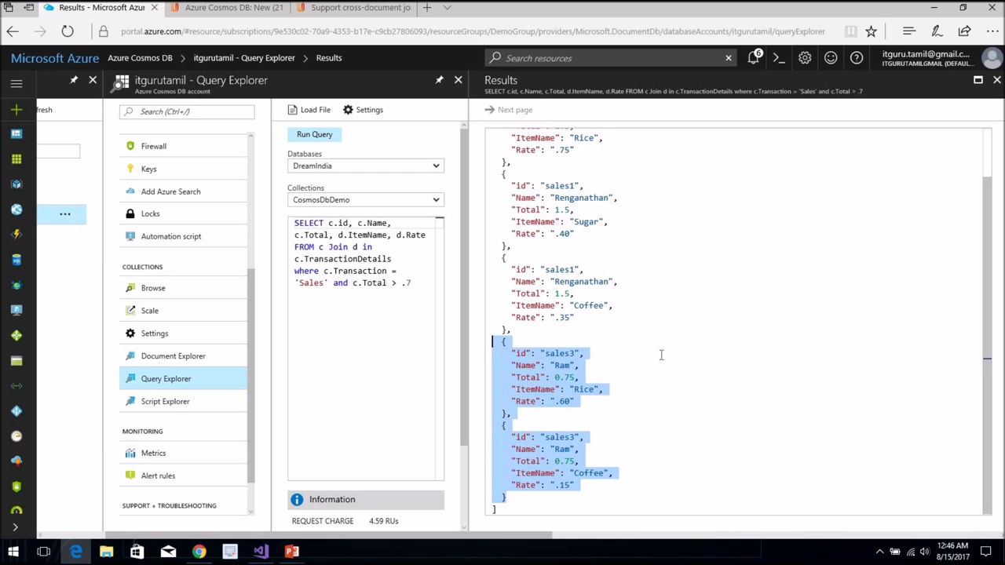
click(379, 246)
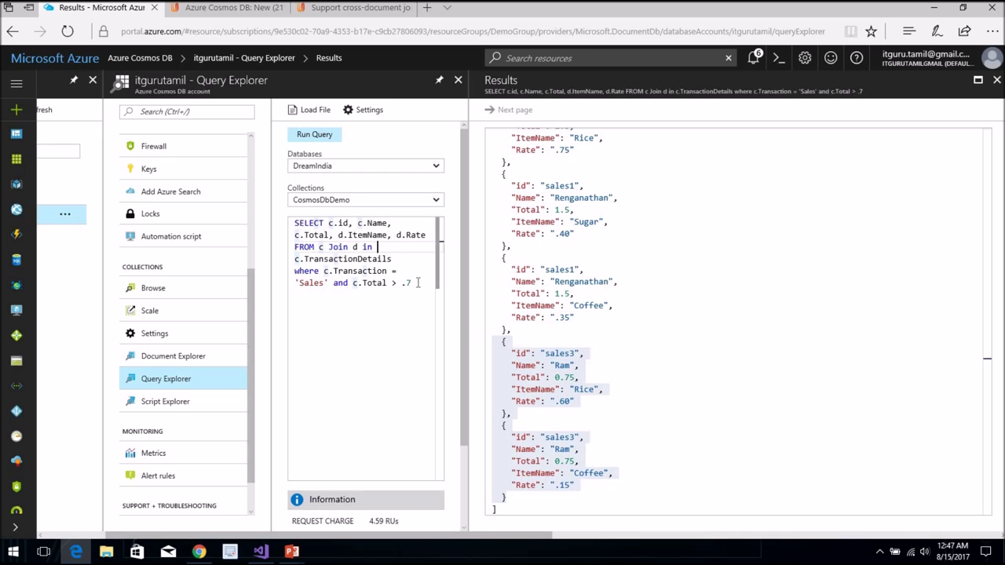
drag(416, 284, 271, 192)
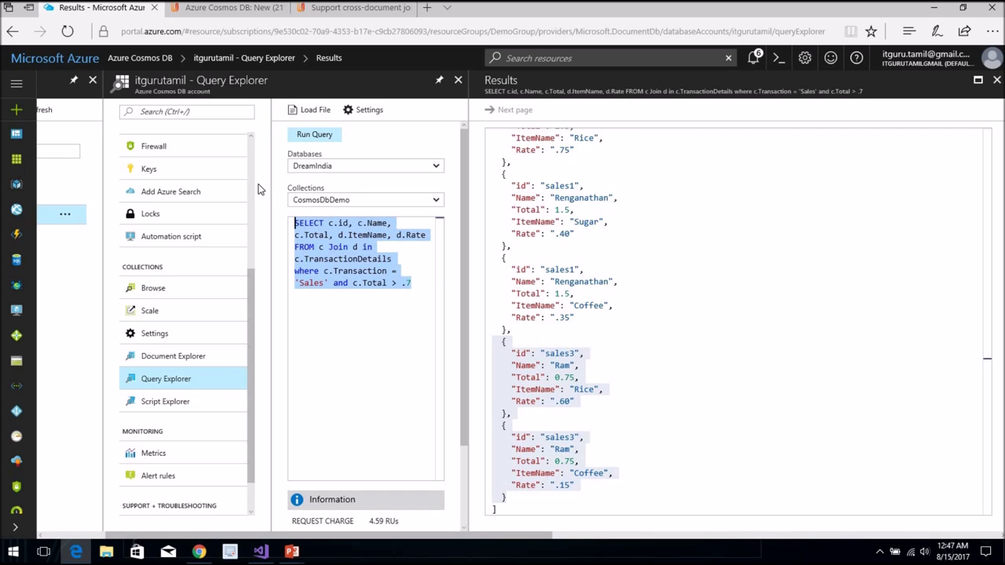
View the CosmosDbDemo document list, and browse the new ideas on the Azure Cosmos DB feedback forum.
click(213, 356)
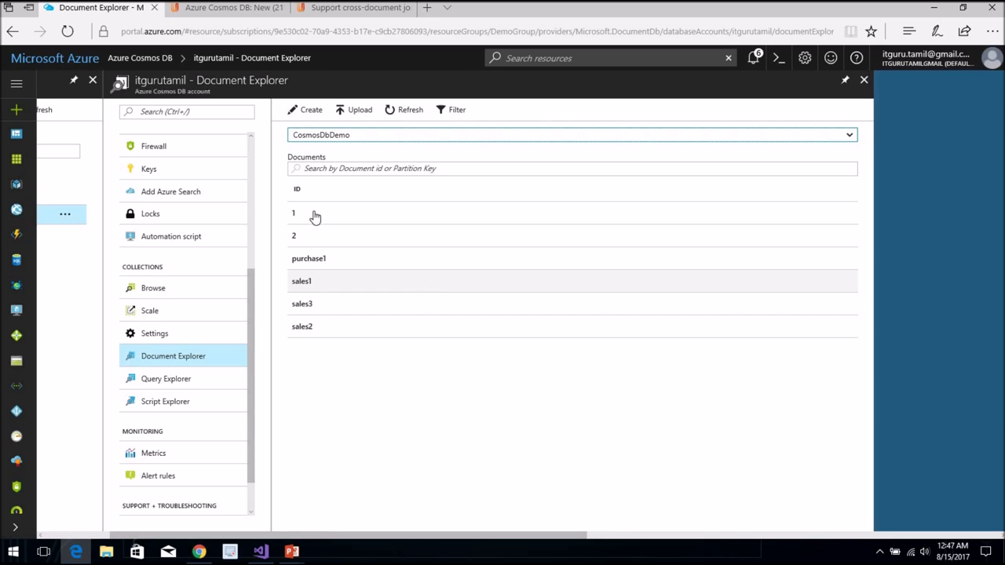
click(227, 7)
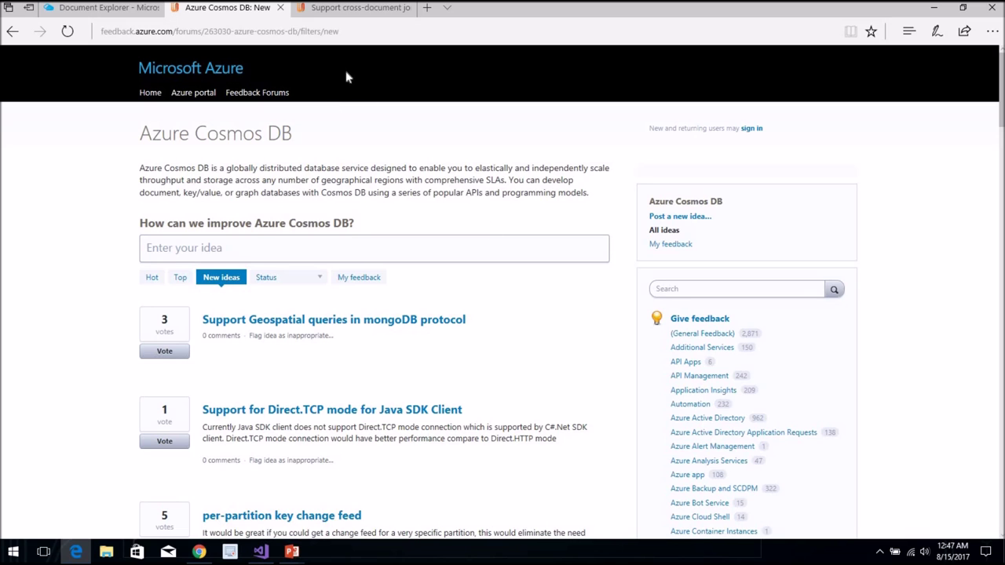
scroll(518, 265, down, 1)
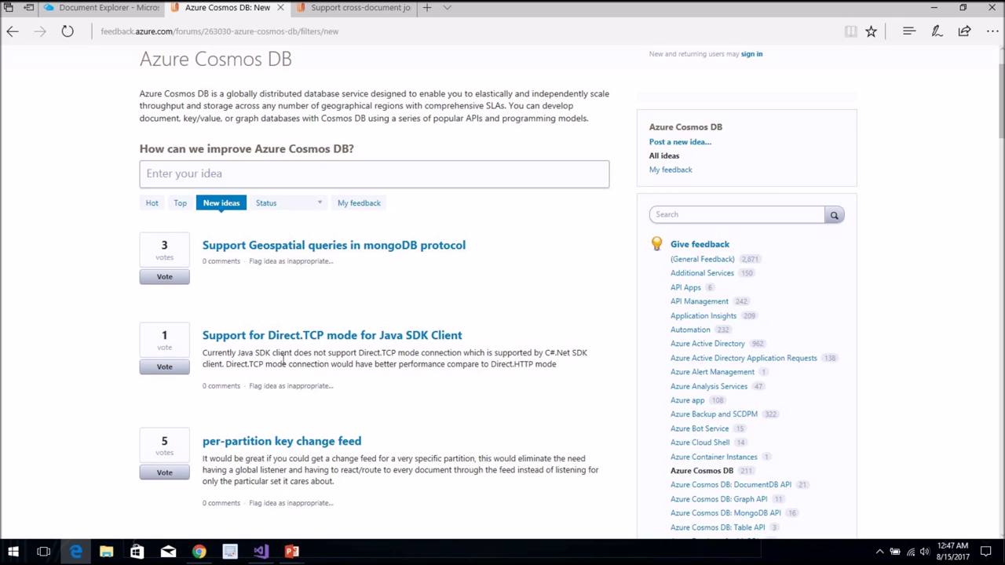
scroll(504, 381, down, 2)
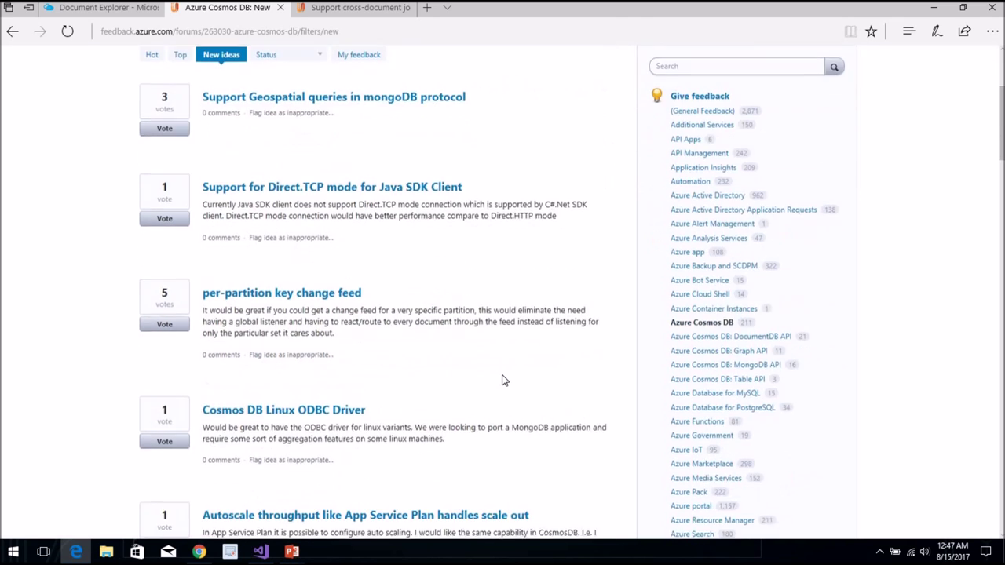
Read through the newest Cosmos DB ideas, from geospatial queries in MongoDB protocol to time zones for dates.
scroll(503, 381, down, 2)
scroll(413, 354, down, 4)
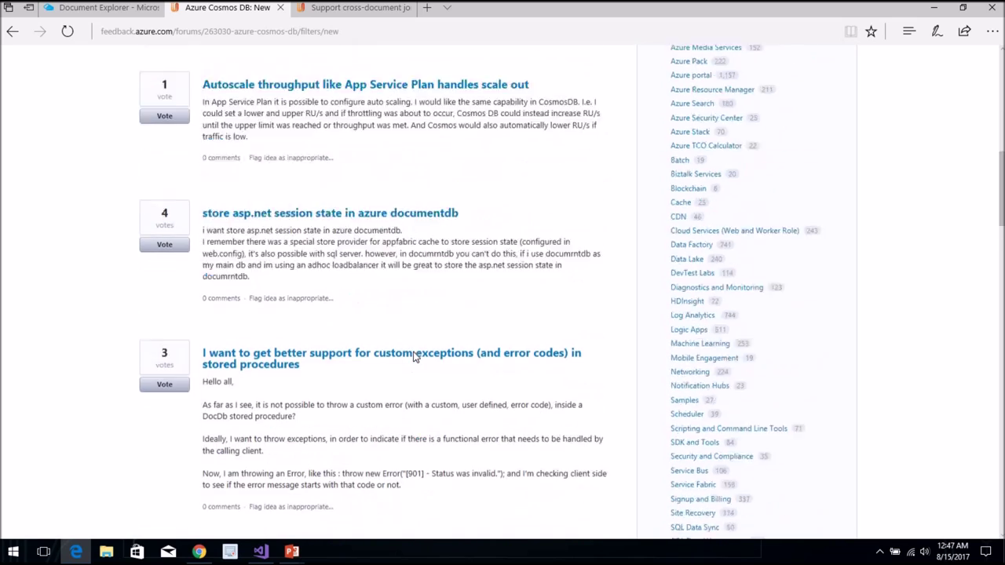
scroll(415, 357, down, 3)
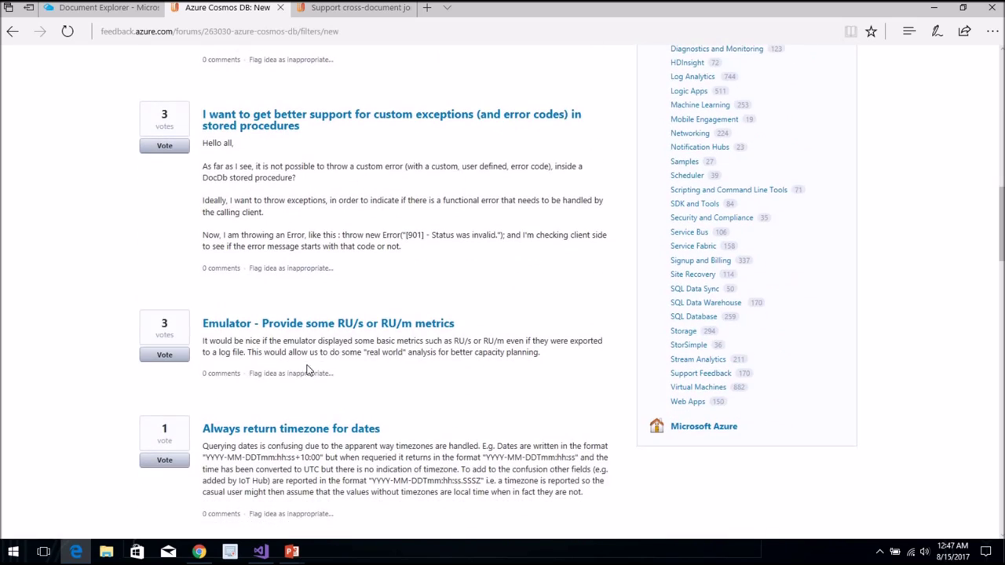
scroll(406, 359, up, 5)
scroll(406, 360, up, 8)
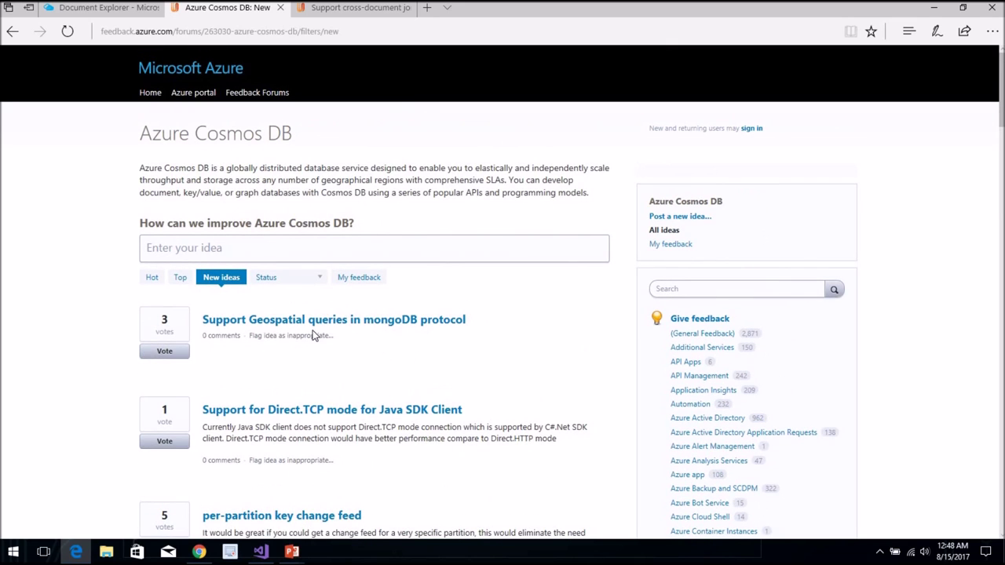
List the top Cosmos DB ideas and examine the team's responses on paging, partial document updates and the backup solution.
click(180, 285)
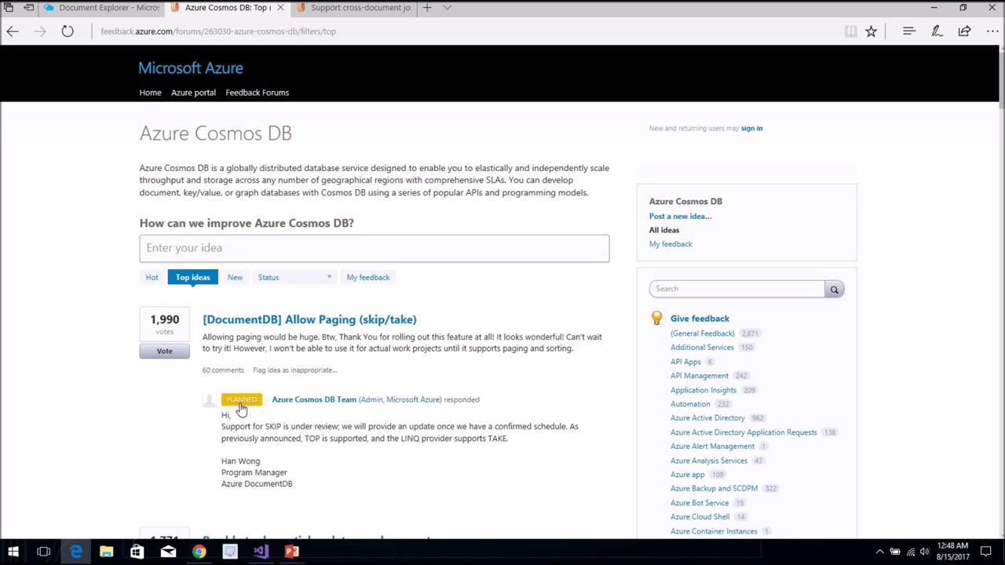
mouse_move(241, 403)
scroll(330, 384, down, 2)
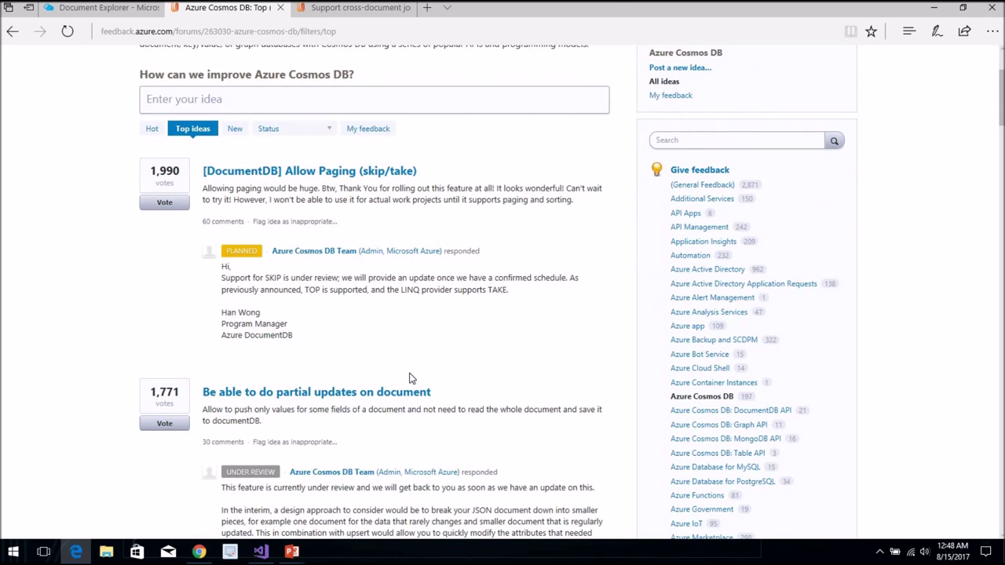
scroll(330, 337, down, 1)
scroll(232, 322, down, 1)
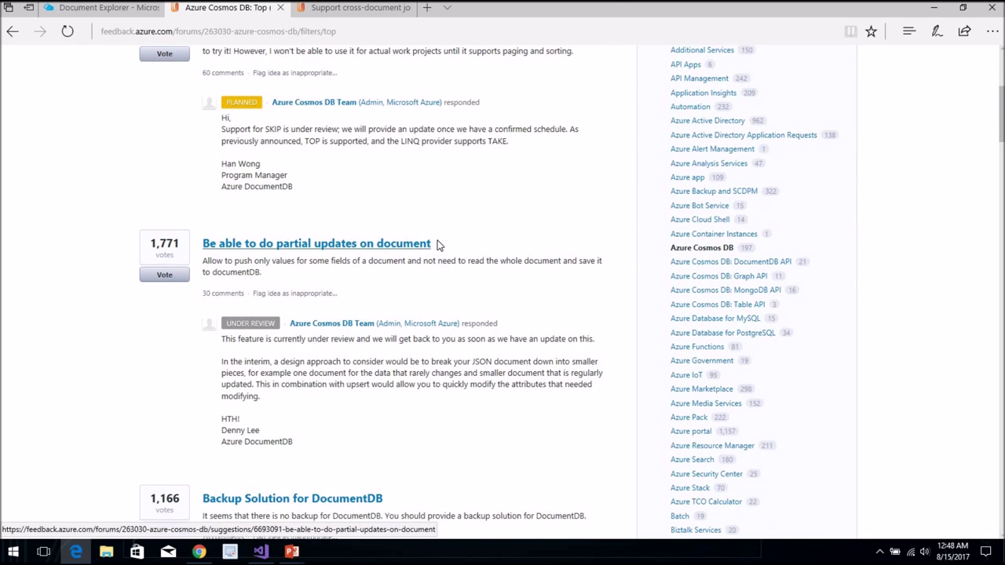
drag(421, 248, 208, 245)
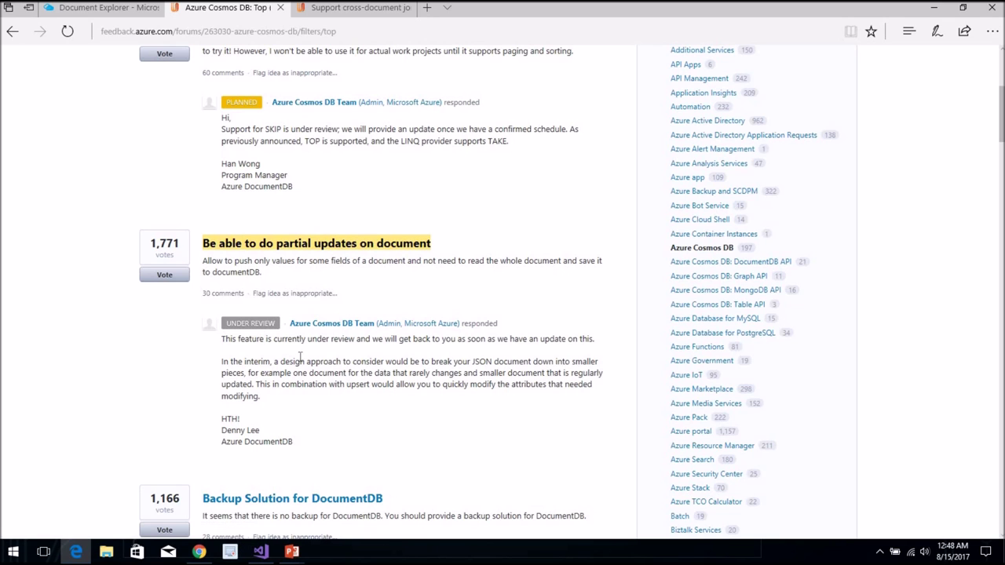
scroll(300, 357, down, 2)
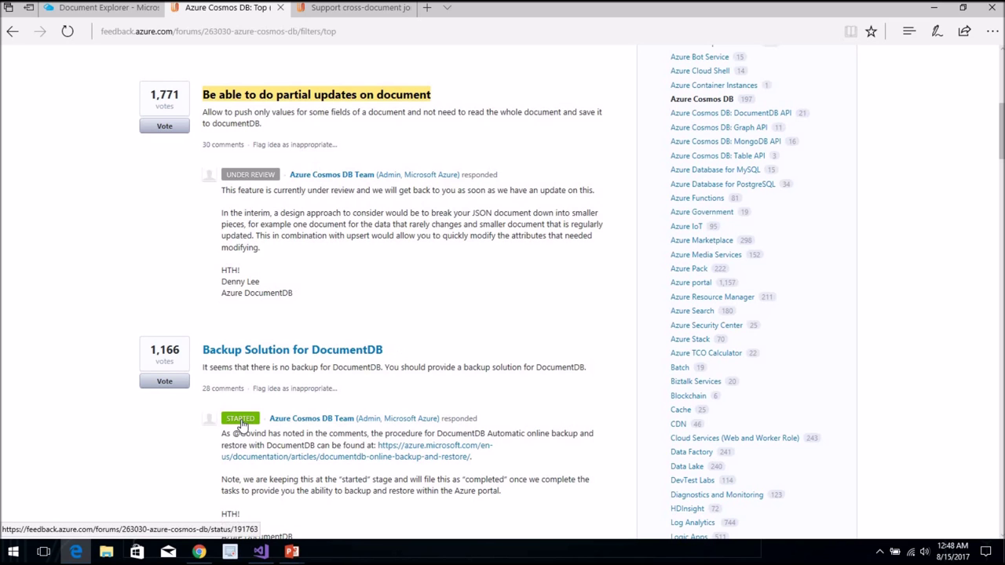
scroll(314, 460, up, 6)
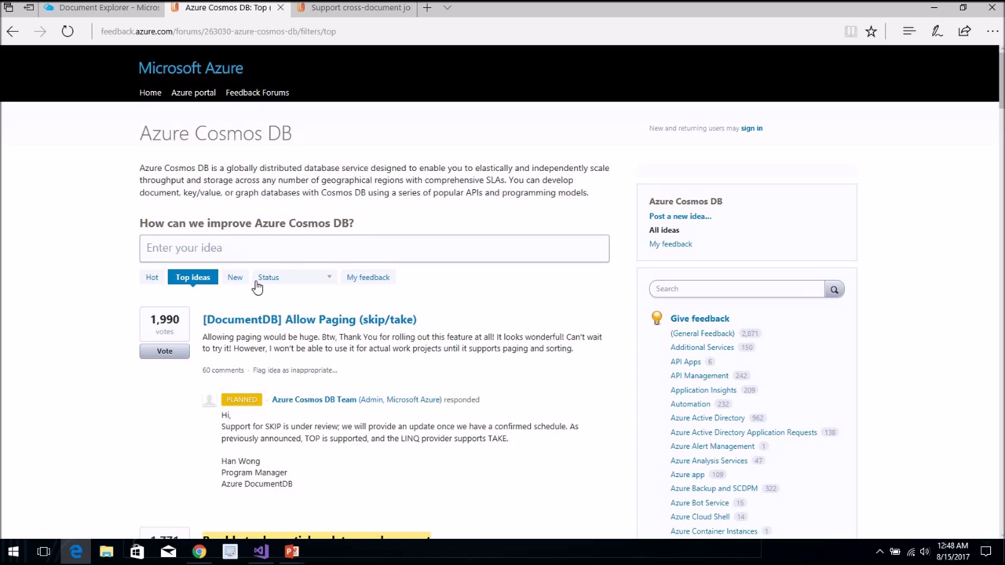
Glance at the CosmosDbDemo document list, and read the "Support cross-document joins" suggestion with the Cosmos DB team's response.
click(113, 9)
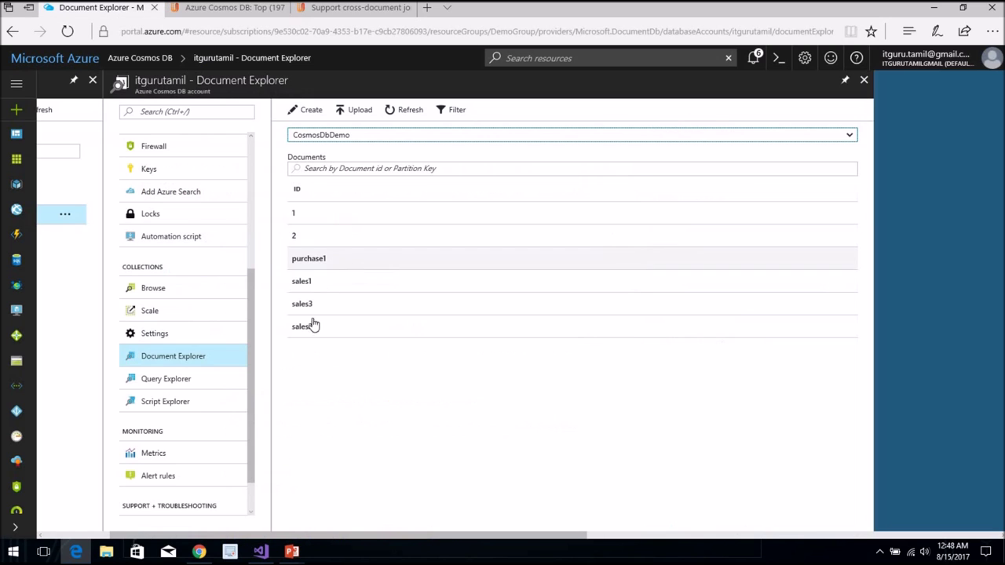
click(360, 8)
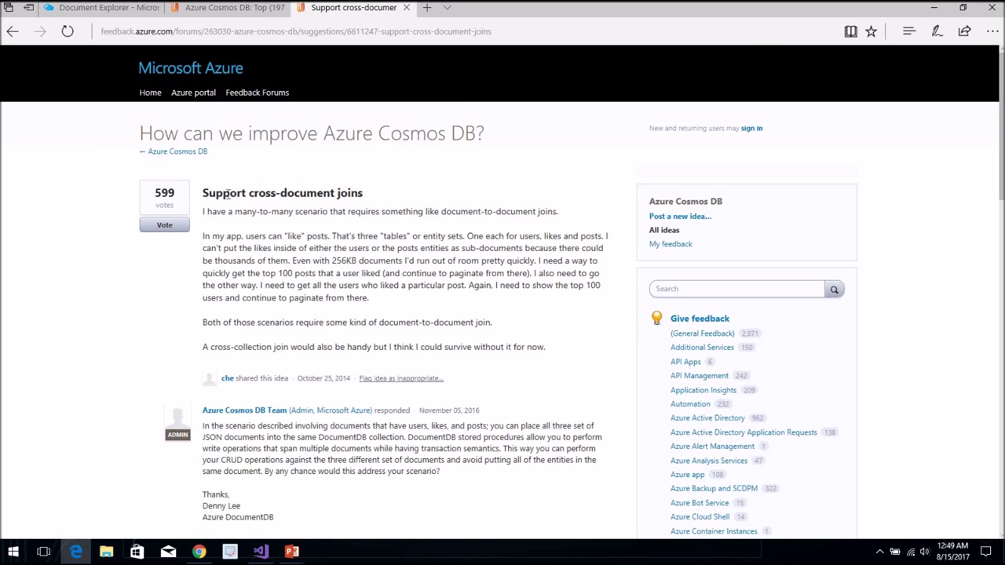
drag(203, 192, 366, 191)
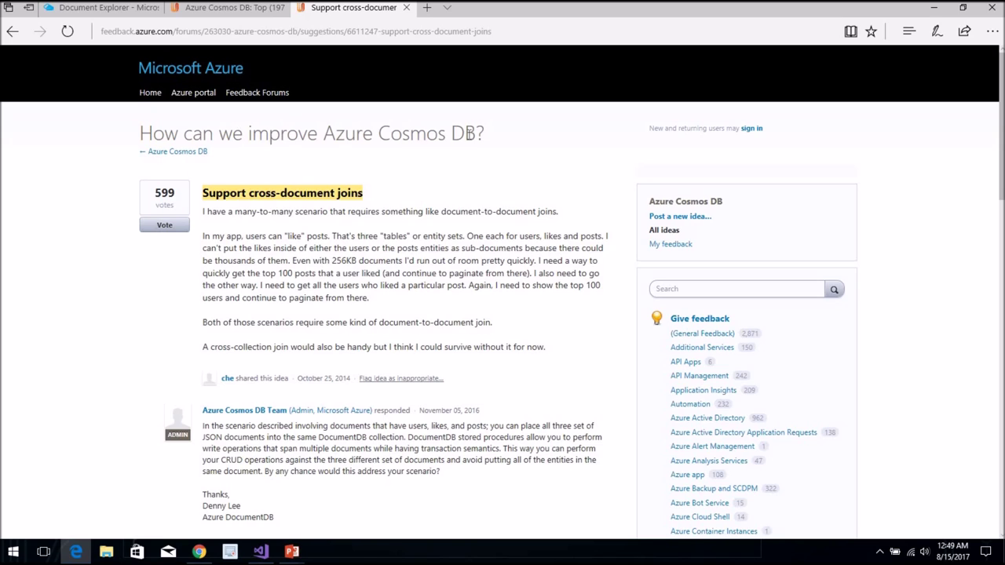
click(290, 192)
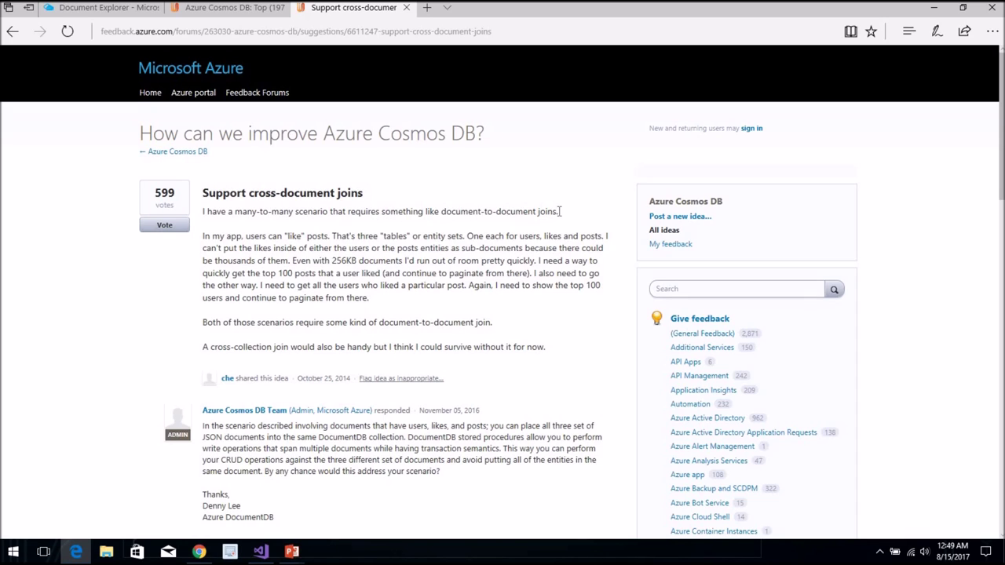
drag(559, 211, 202, 216)
click(259, 239)
scroll(281, 239, down, 1)
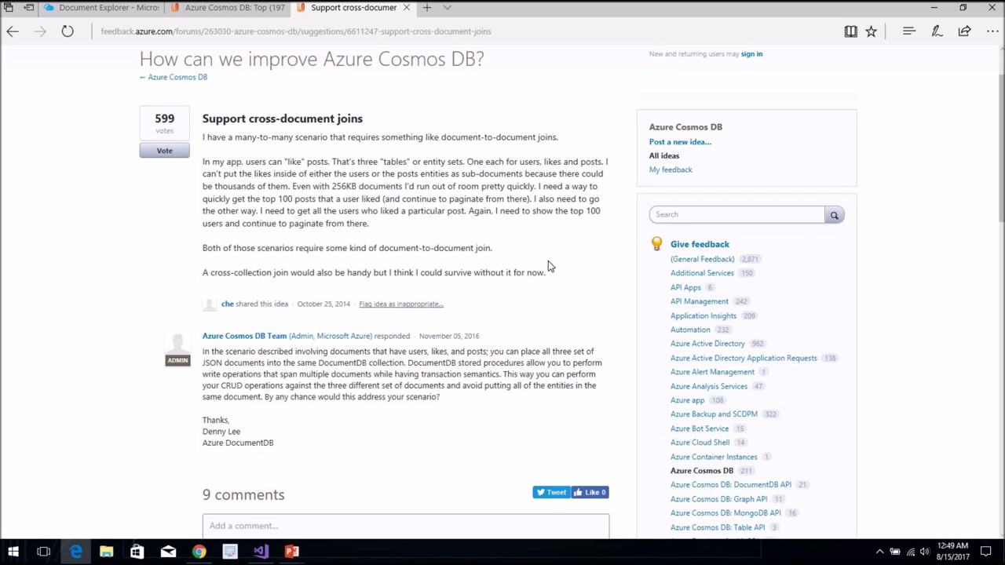
drag(554, 277, 204, 279)
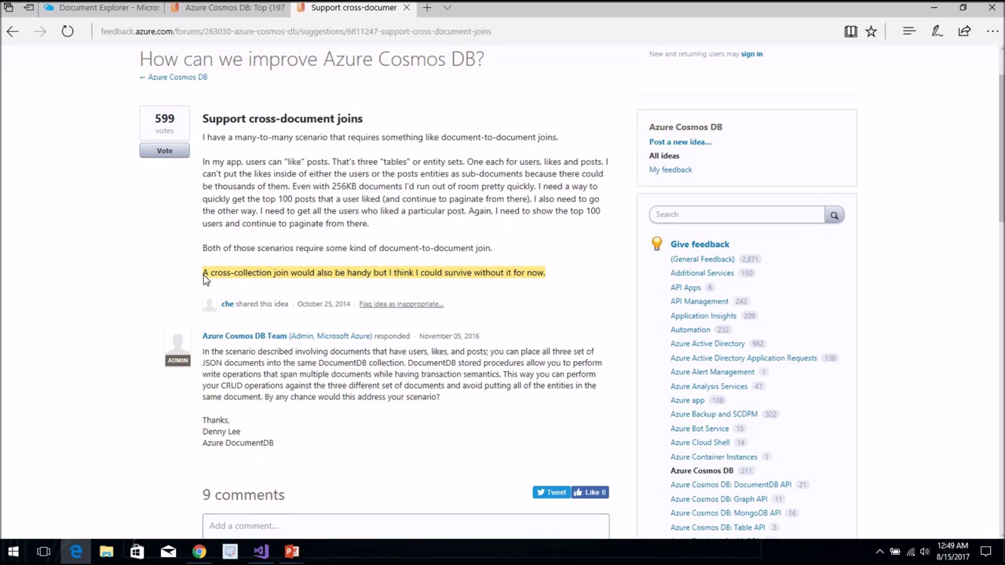
scroll(334, 229, up, 2)
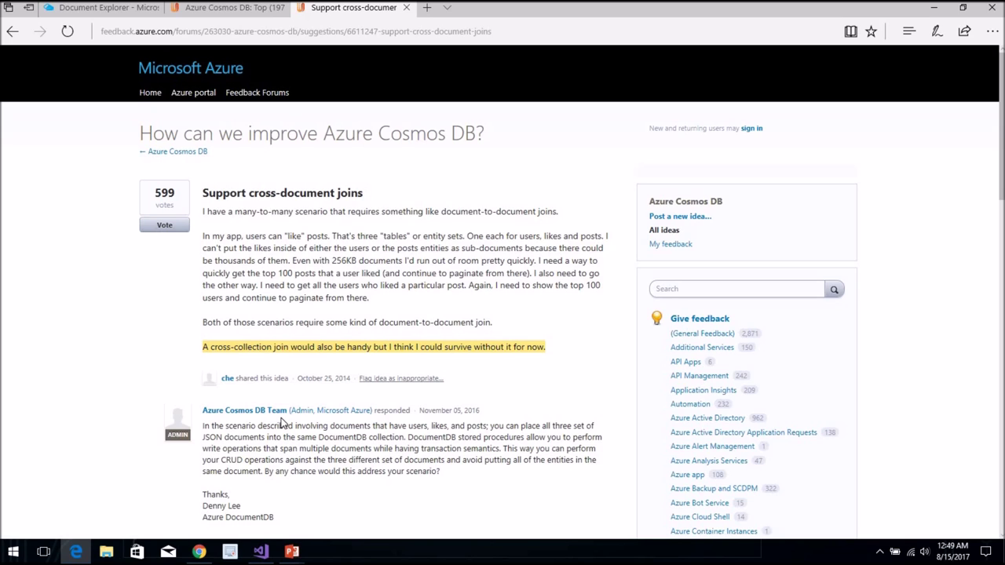
drag(212, 428, 438, 471)
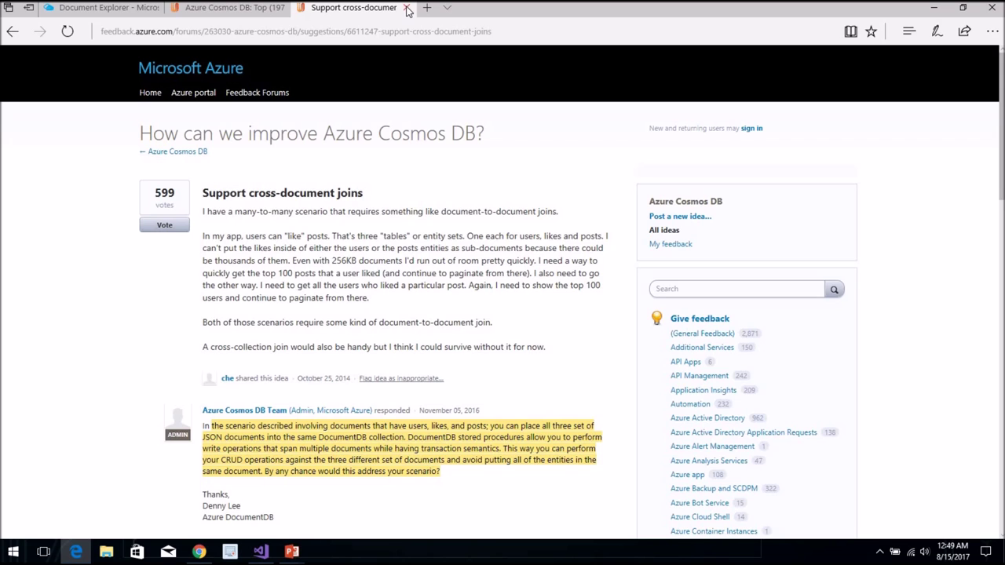
Review the top ideas down to cross-document joins, and close both feedback forum pages.
click(250, 10)
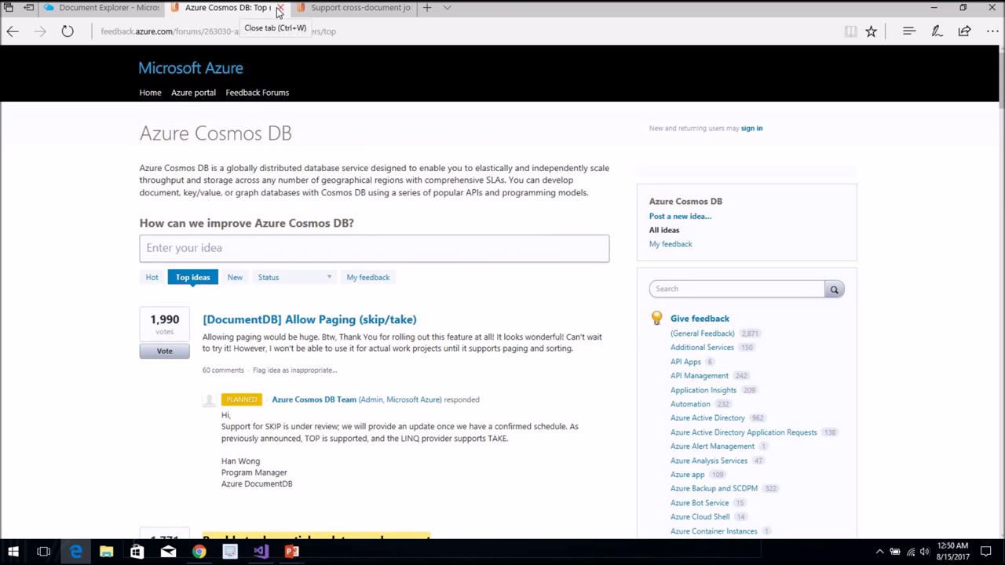
scroll(452, 278, down, 4)
scroll(298, 331, down, 9)
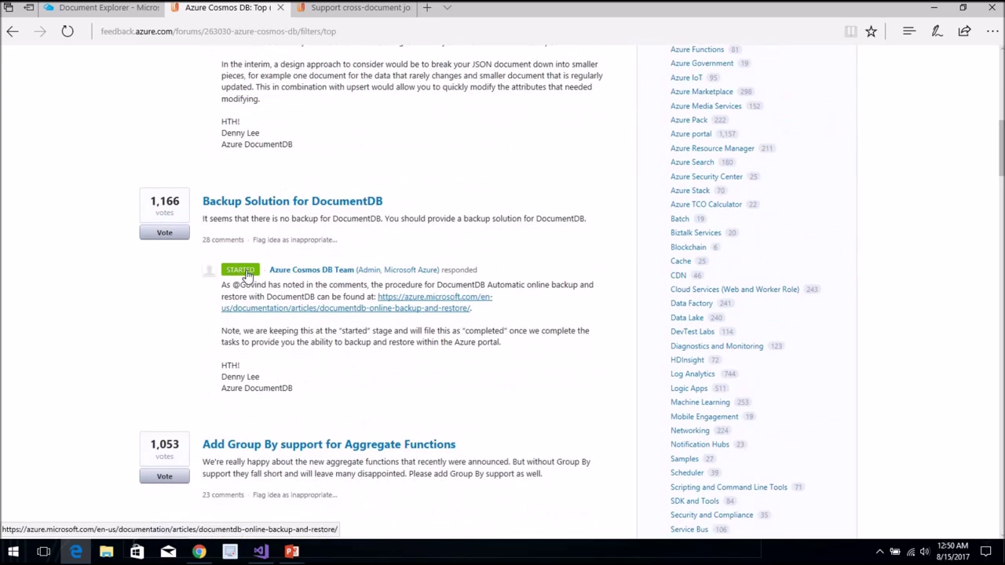
scroll(311, 300, down, 10)
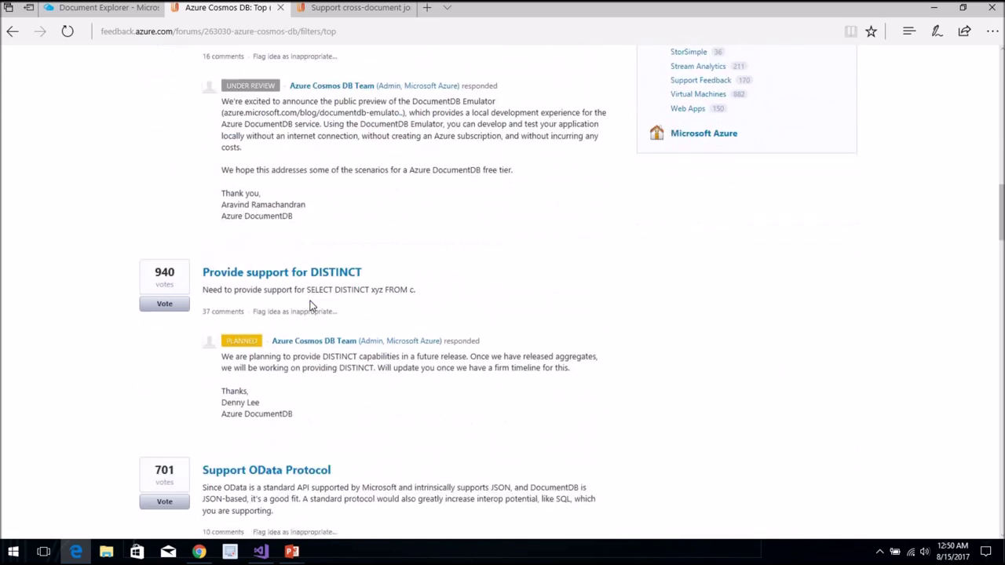
scroll(339, 308, down, 10)
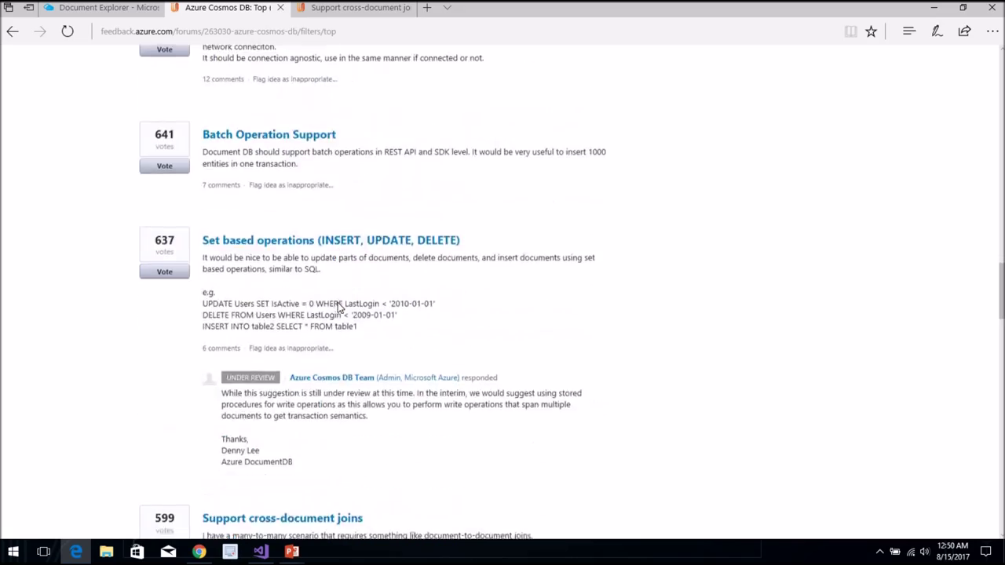
scroll(338, 308, up, 5)
scroll(338, 309, up, 18)
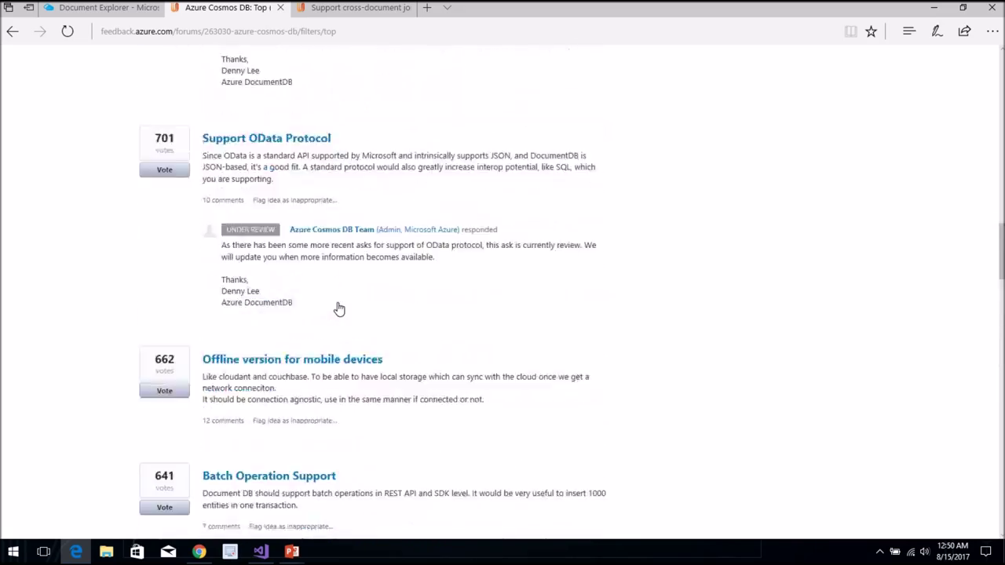
scroll(338, 309, up, 10)
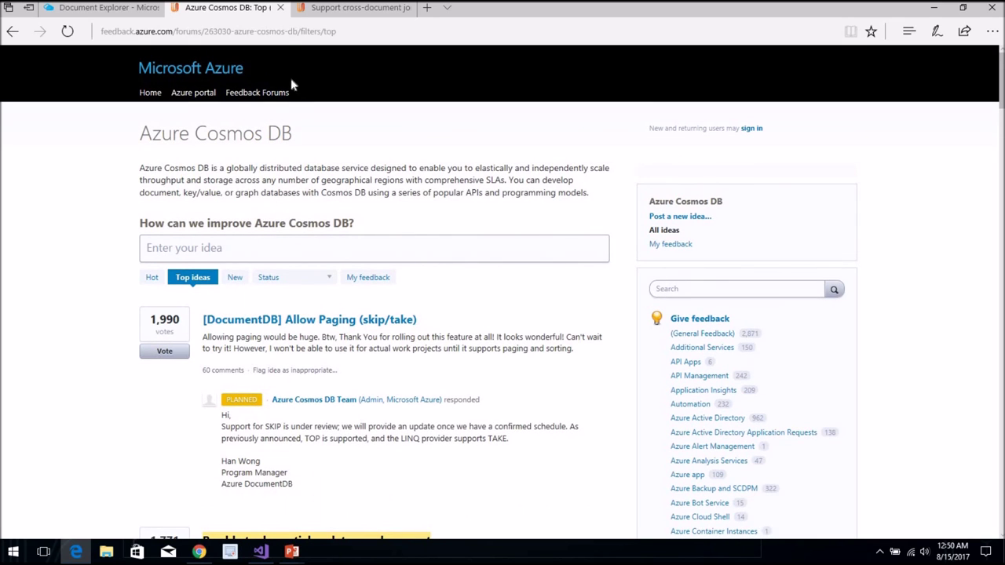
click(280, 8)
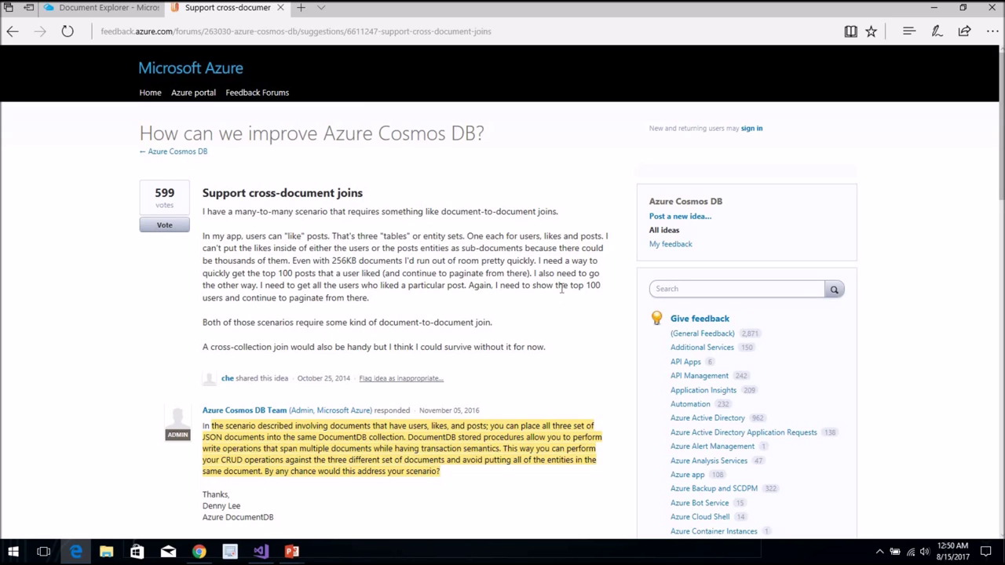
click(281, 10)
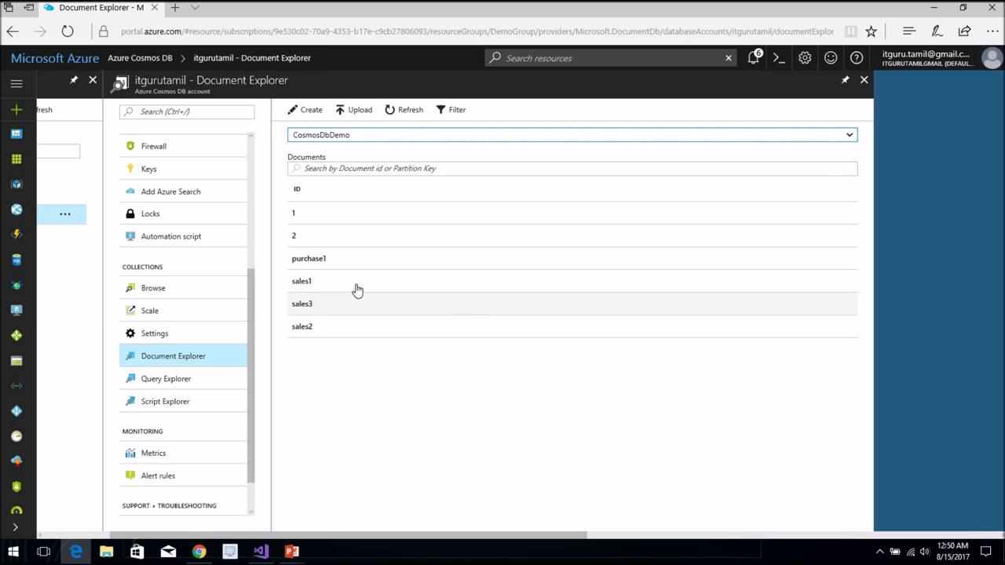
Run the TransactionDetails join query on CosmosDbDemo for c.id, c.Name, c.Total, d.ItemName and d.Rate where Transaction is 'Sales' and c.Total > .7.
click(197, 379)
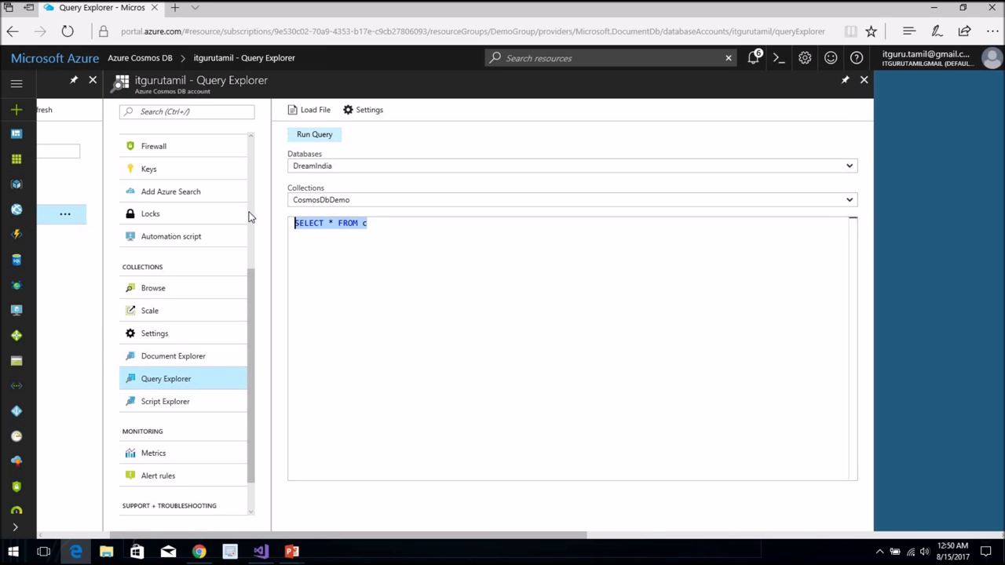
text(SELECT c.id, c.Name, c.Total, d.ItemName, d.Rate FROM c Join d in c.TransactionDetails where c.Transaction = 'Sales' and c.Total > .7)
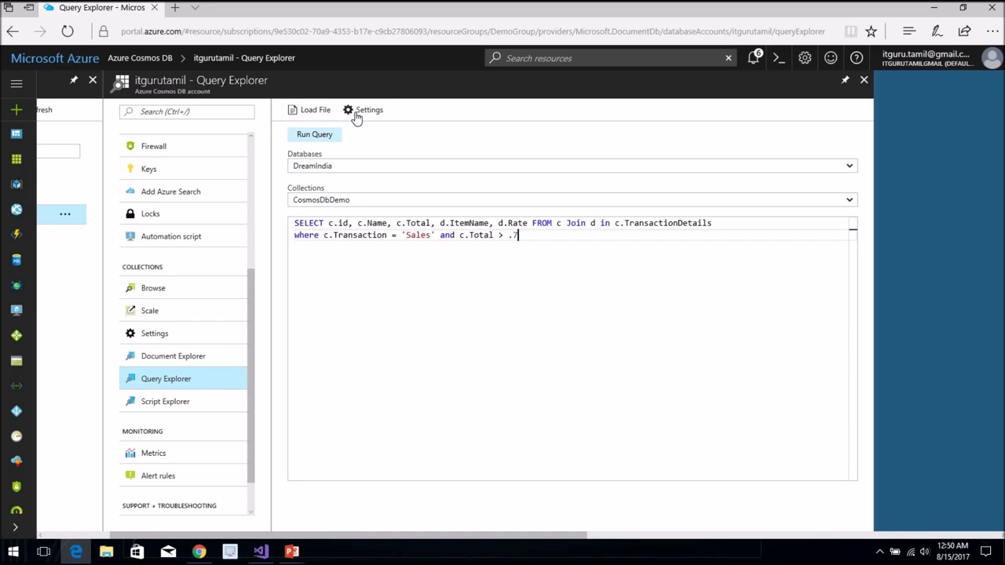
click(314, 135)
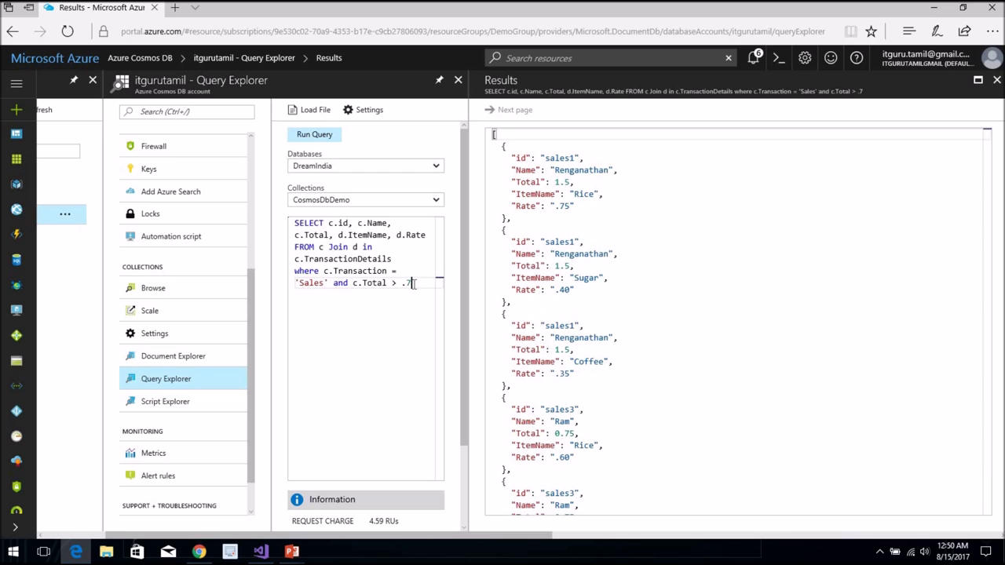
scroll(731, 362, down, 2)
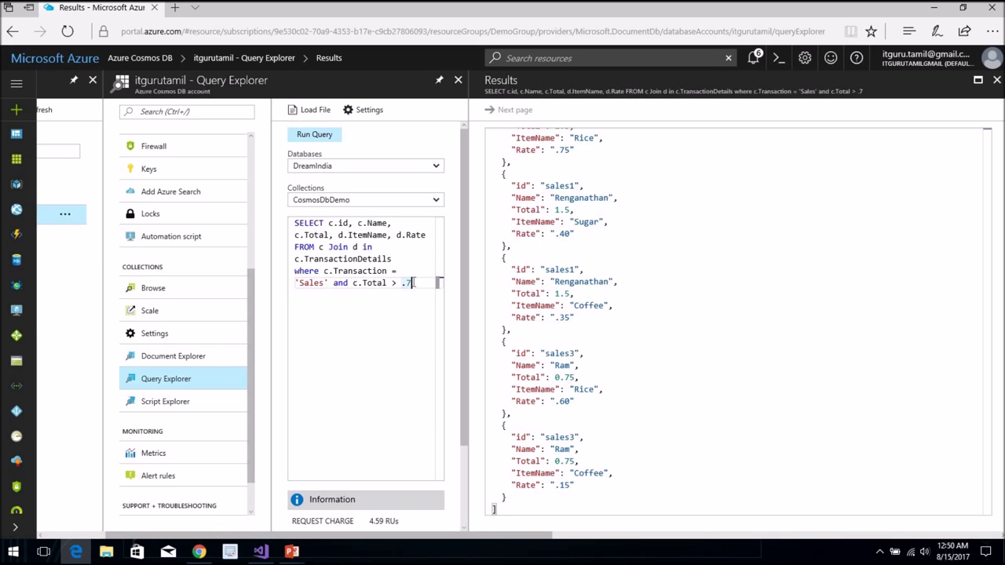
Start a new stored procedure in the CosmosDbDemo collection, and examine the sample code that sets the response body for an empty feed.
click(182, 403)
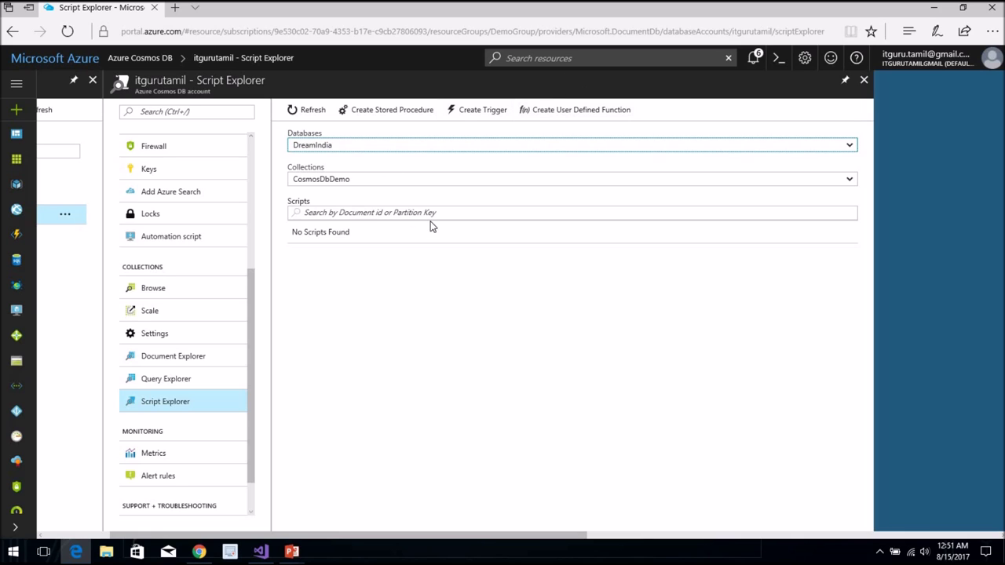
click(397, 116)
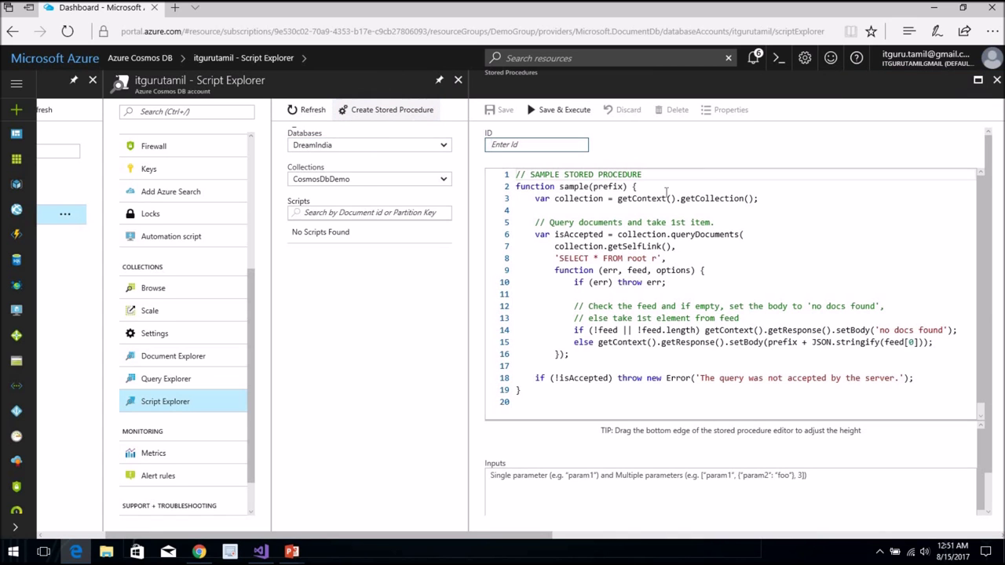
click(709, 250)
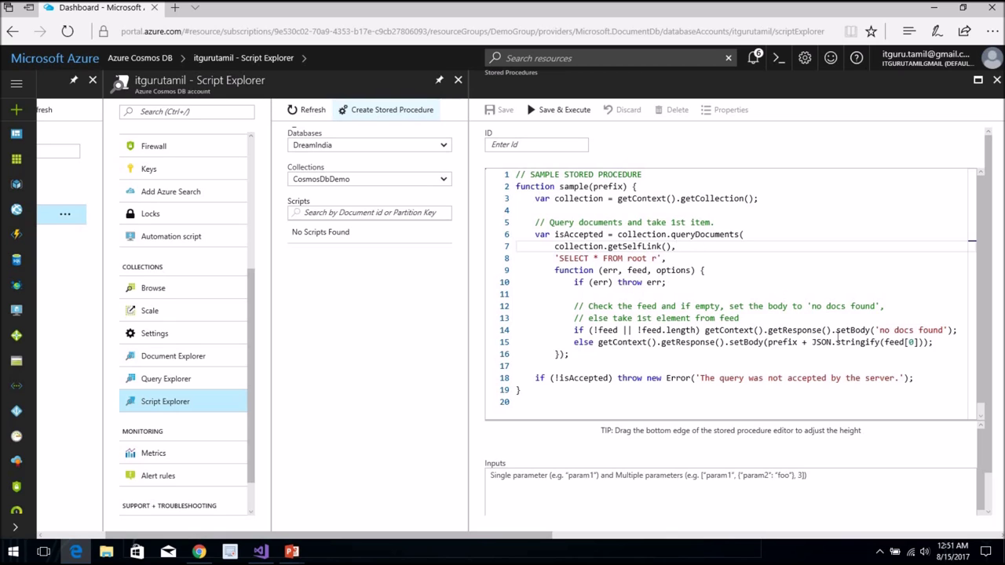
click(819, 329)
click(846, 329)
double_click(847, 330)
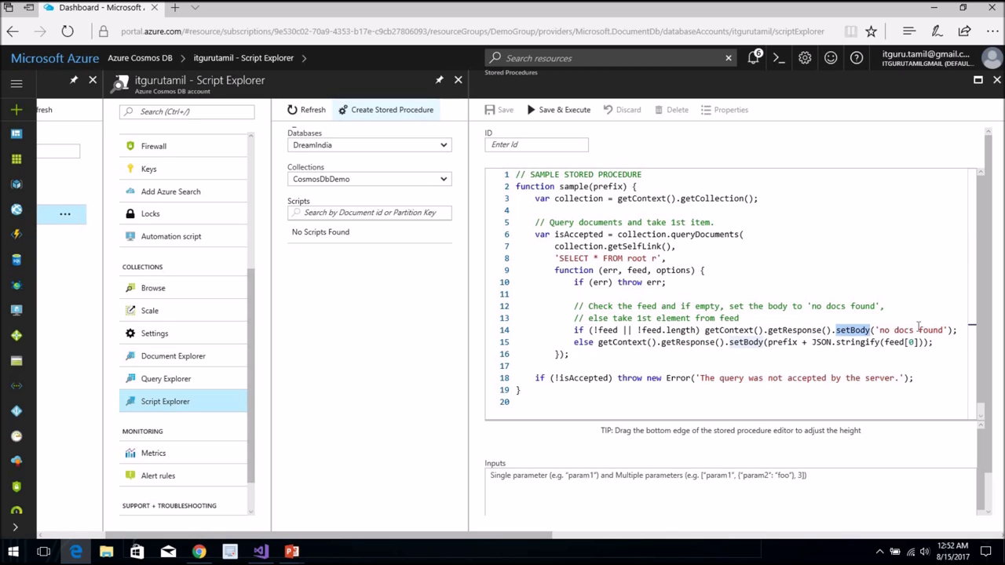
click(881, 329)
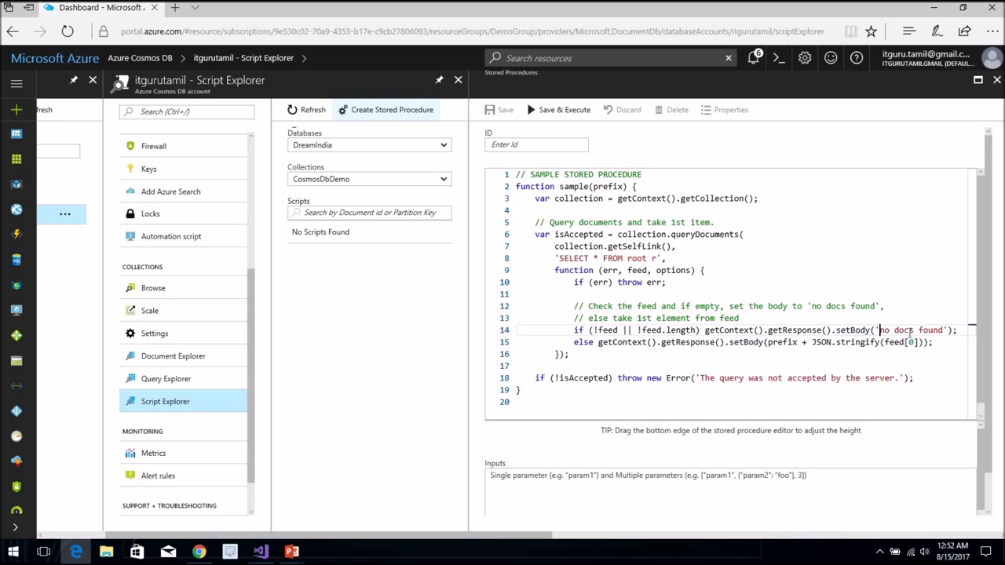
click(574, 342)
drag(574, 330, 962, 330)
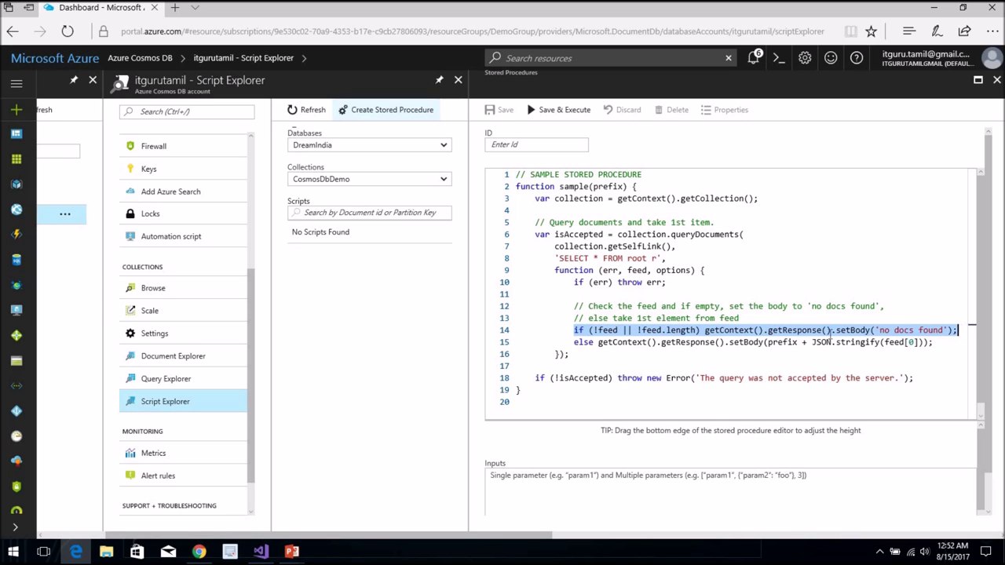
Examine the sample code's feed length check and the else line that returns the first feed element.
double_click(694, 330)
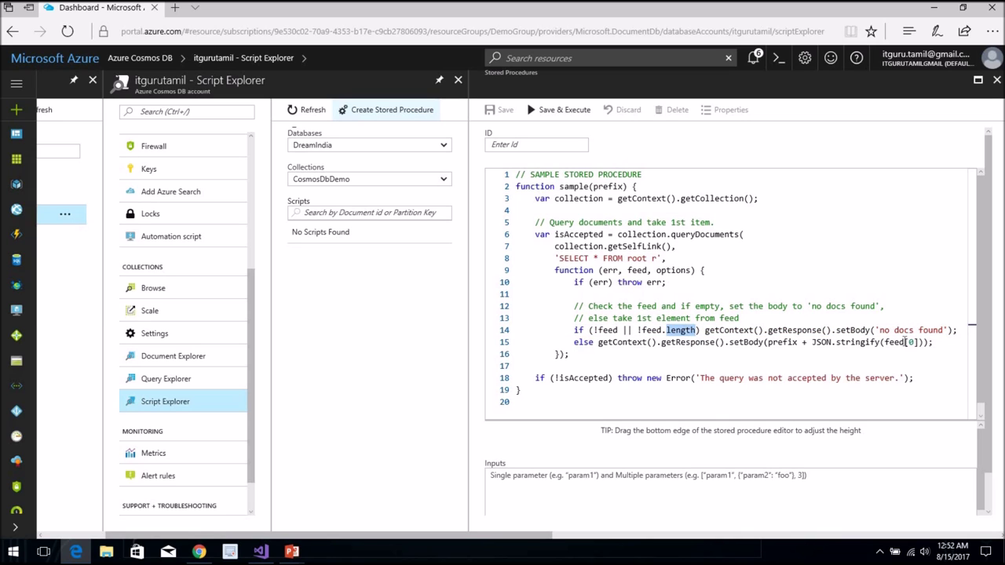
click(661, 342)
double_click(911, 342)
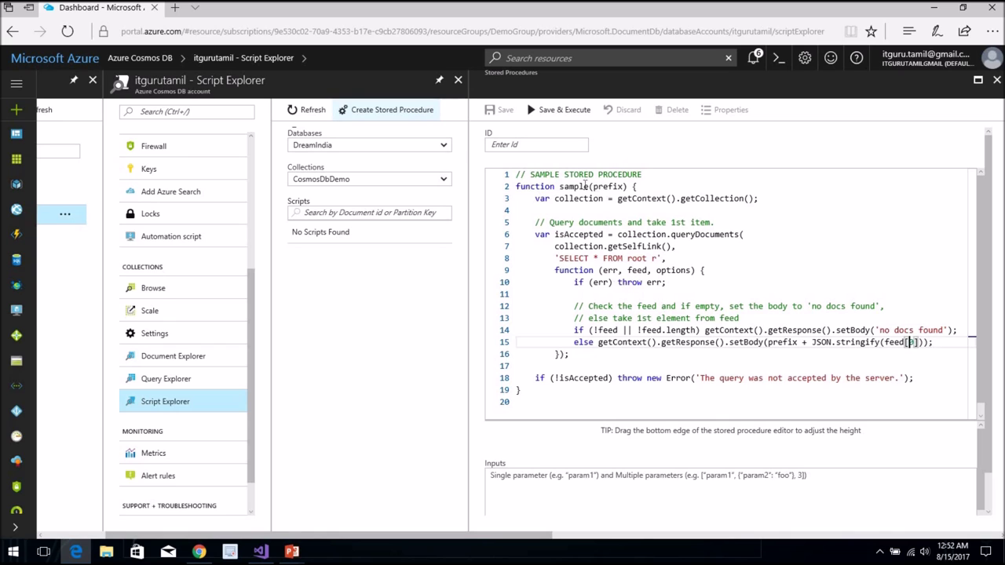
Set the stored procedure's ID to MyFirstProc and save it.
click(518, 145)
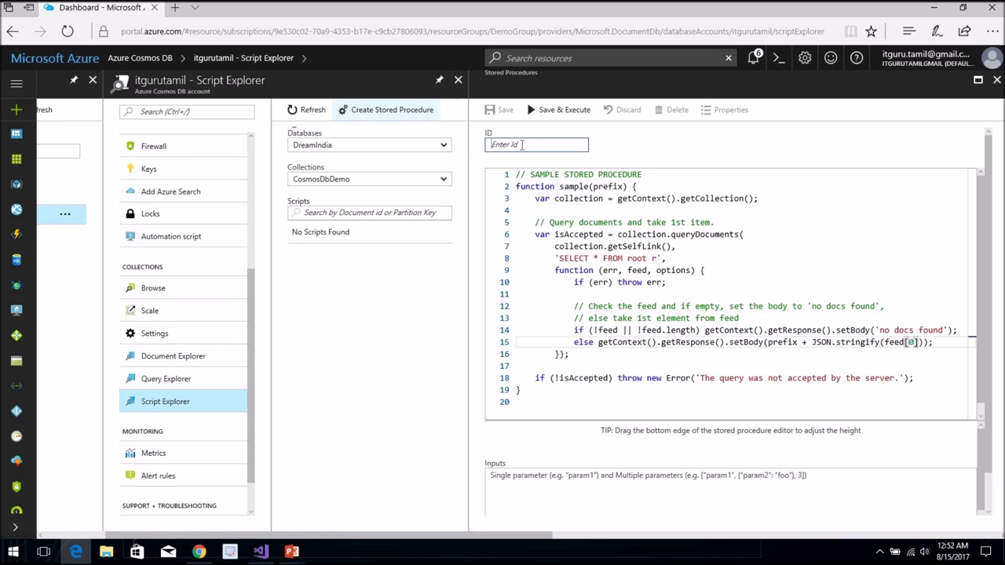
text(MyFirstProc)
click(562, 134)
click(499, 111)
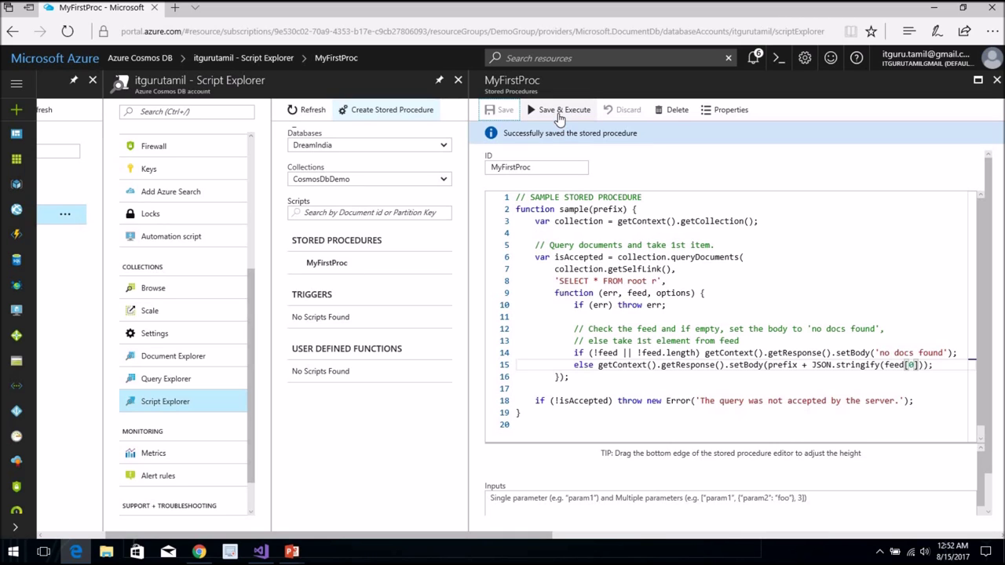
Reopen MyFirstProc from the CosmosDbDemo script list, save and execute it, and view its results.
click(558, 116)
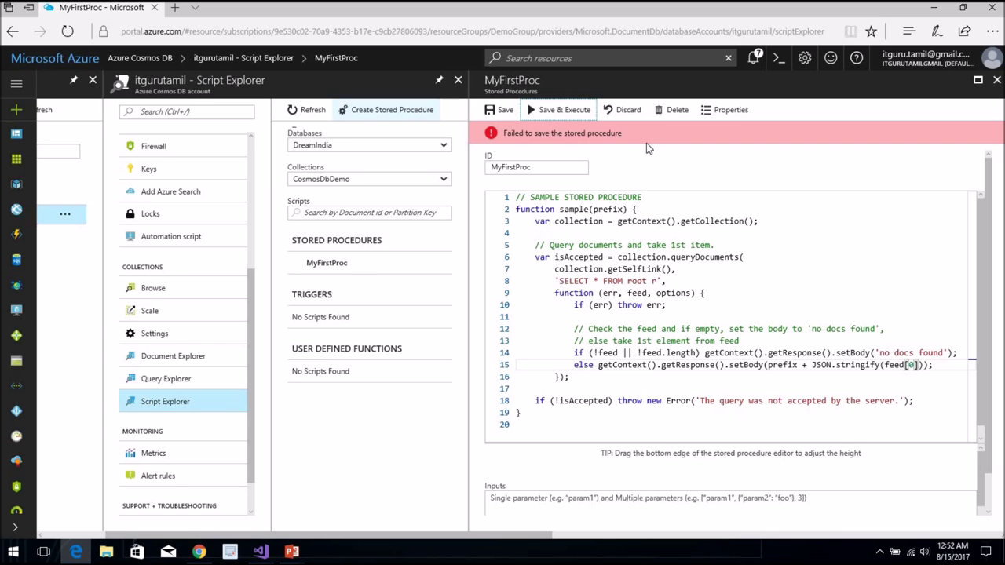
click(567, 112)
click(443, 151)
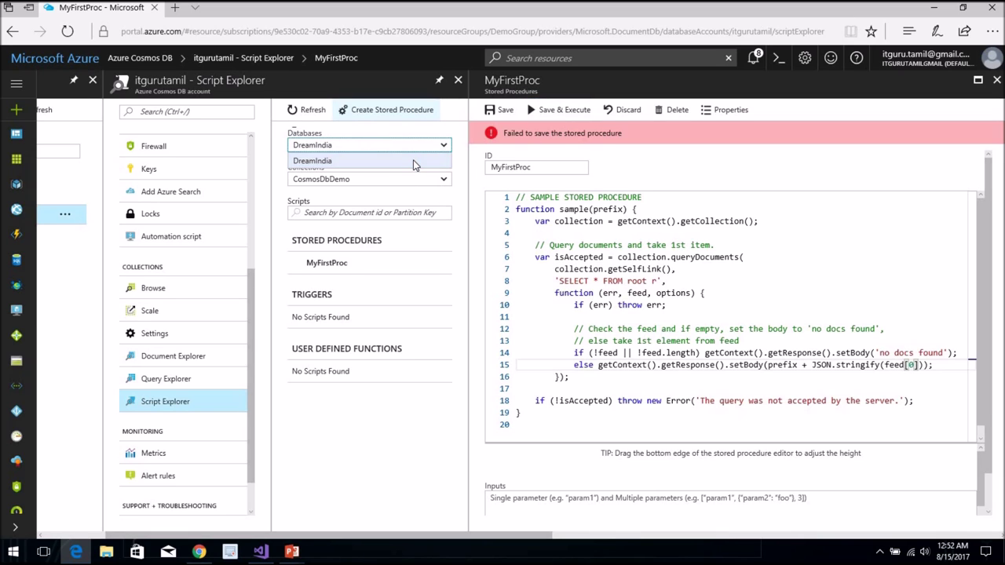
click(436, 196)
click(363, 270)
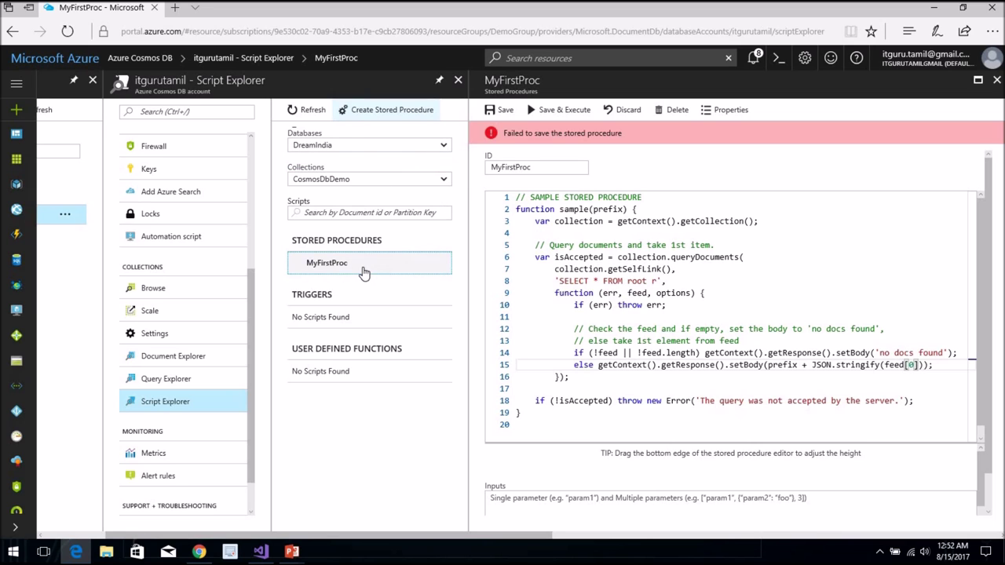
click(563, 112)
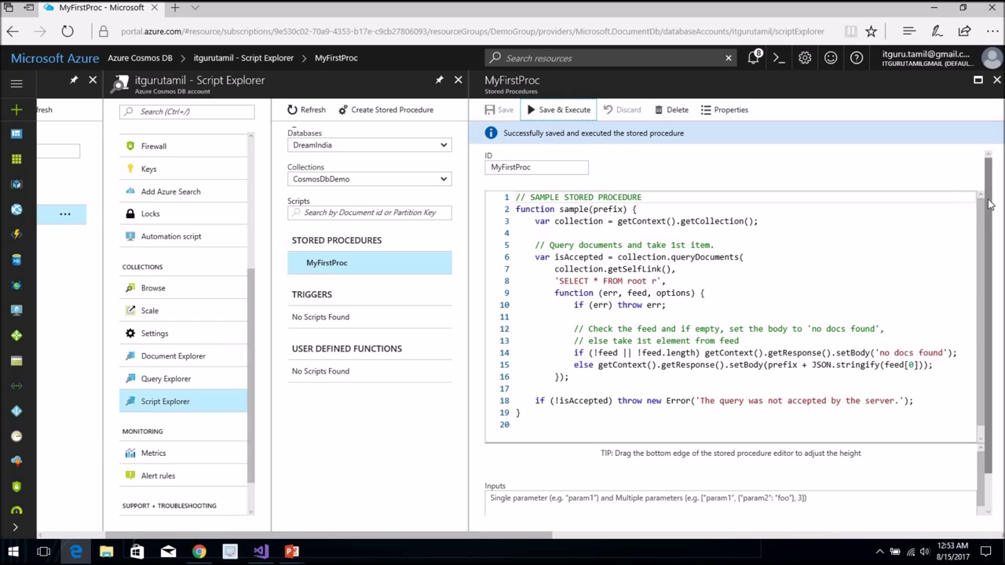
scroll(981, 316, down, 1)
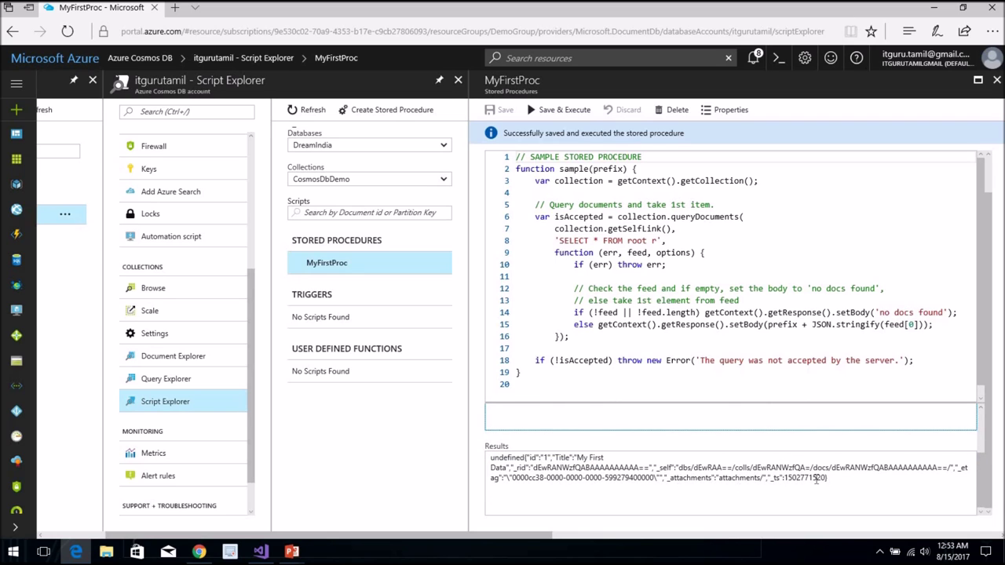
click(841, 479)
Remove [0] after feed in the JSON.stringify call so all documents are returned, and save and execute MyFirstProc.
click(916, 325)
drag(917, 325, 904, 325)
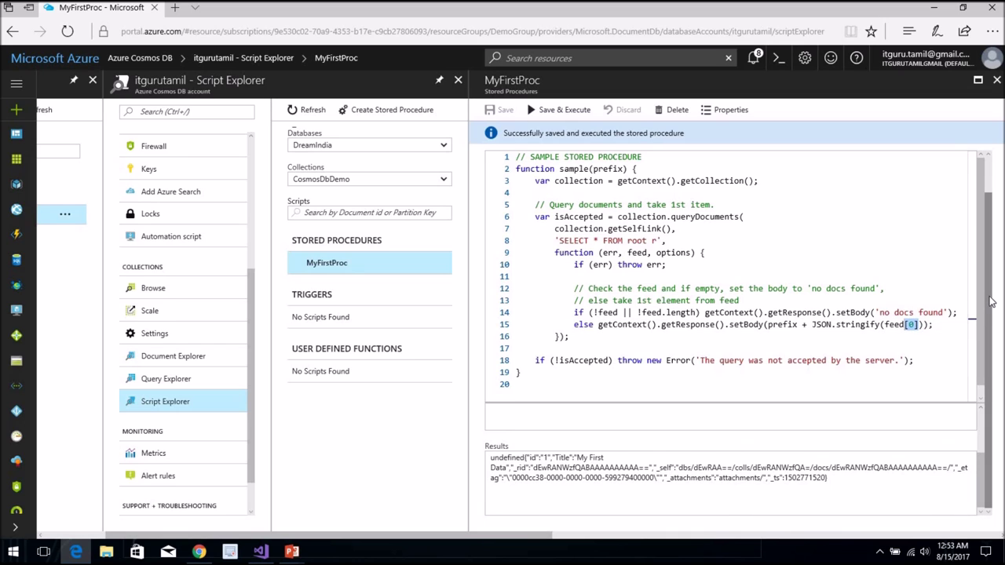
key(Delete)
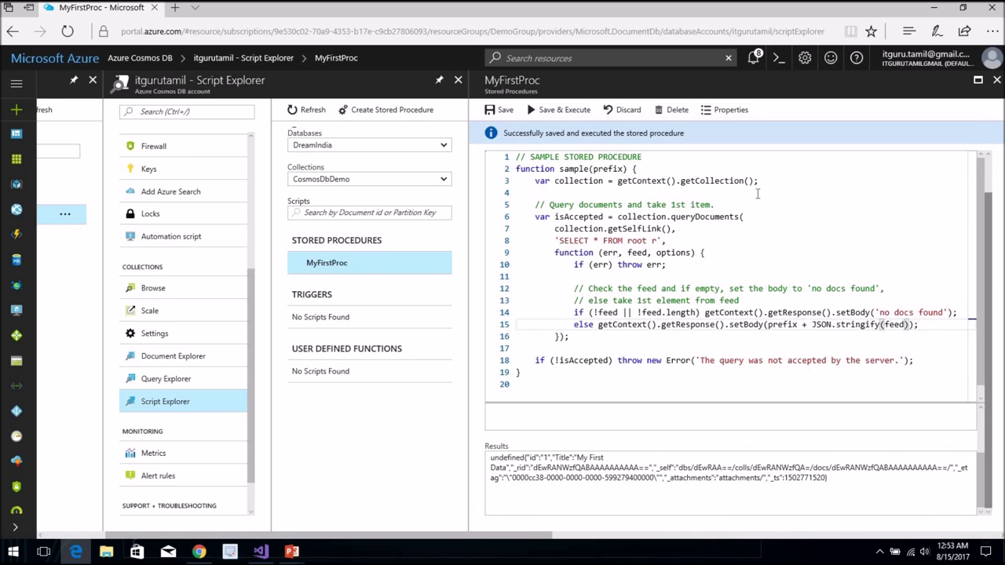
click(556, 116)
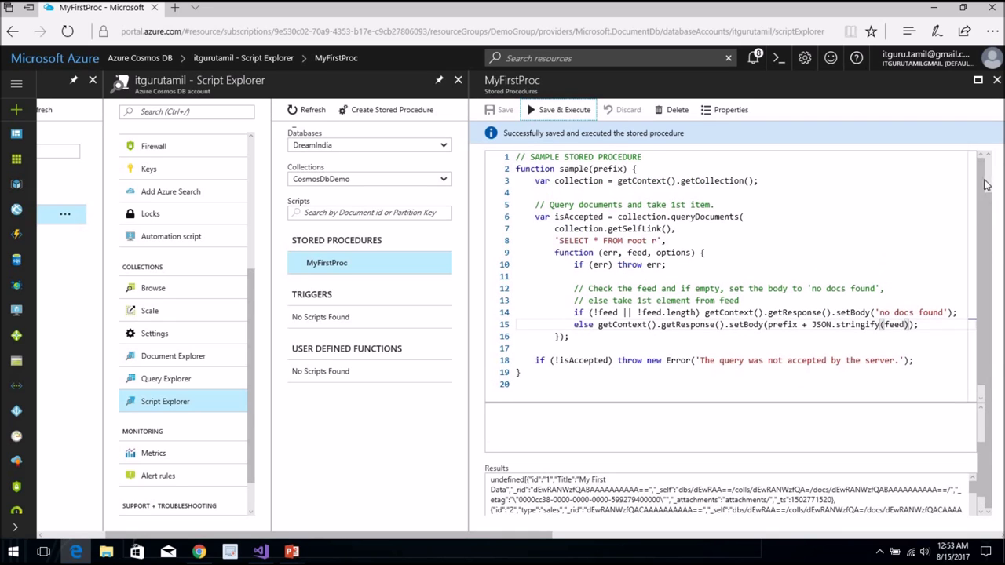
Review the MyFirstProc code and read through the full set of returned documents in the results.
scroll(986, 185, up, 1)
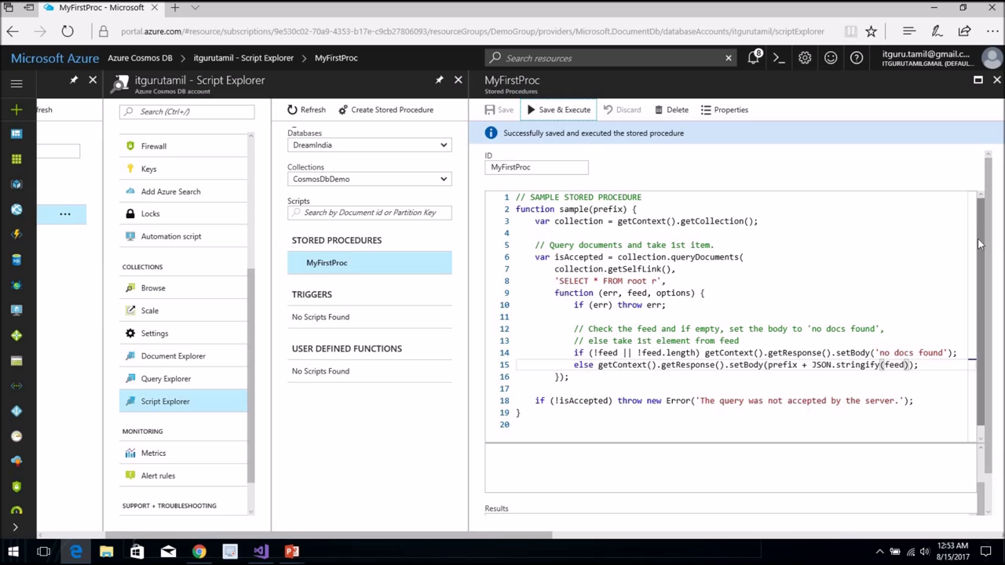
scroll(978, 244, down, 1)
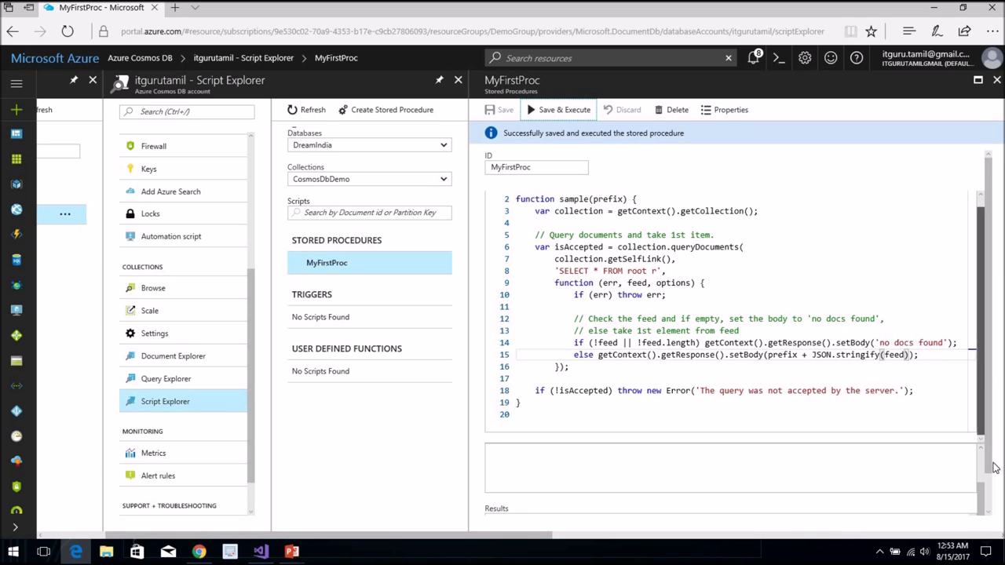
scroll(993, 479, down, 2)
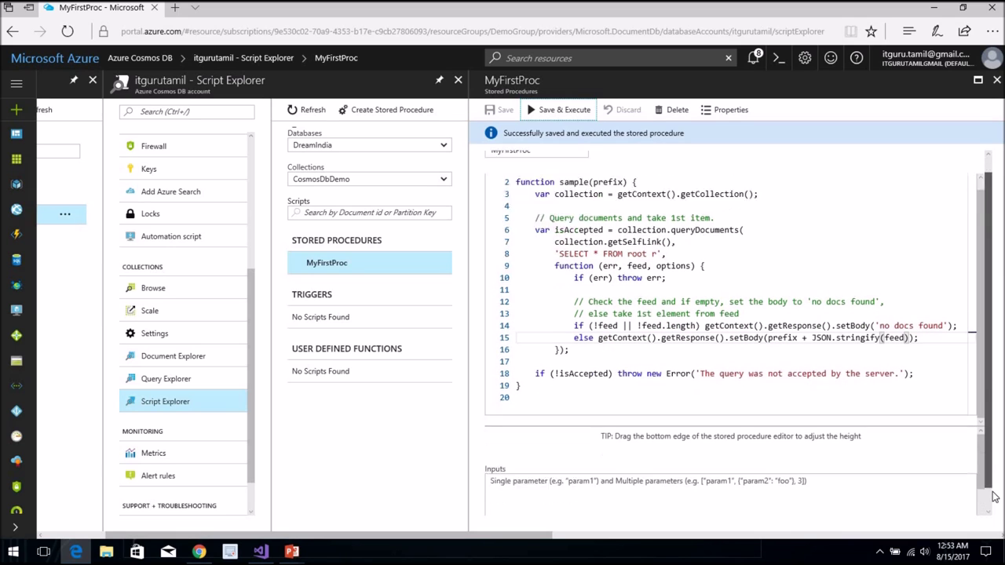
scroll(991, 501, down, 1)
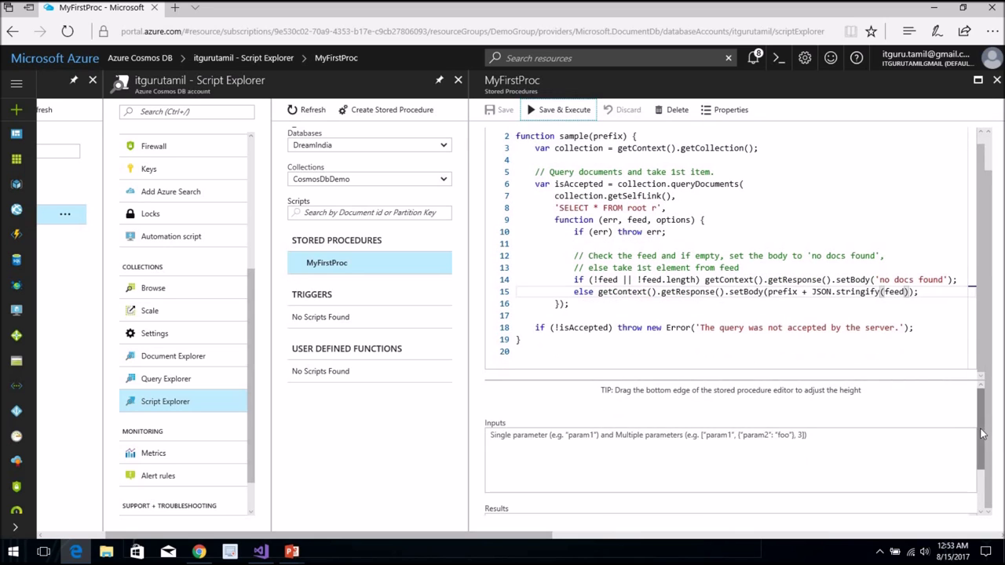
scroll(983, 434, down, 2)
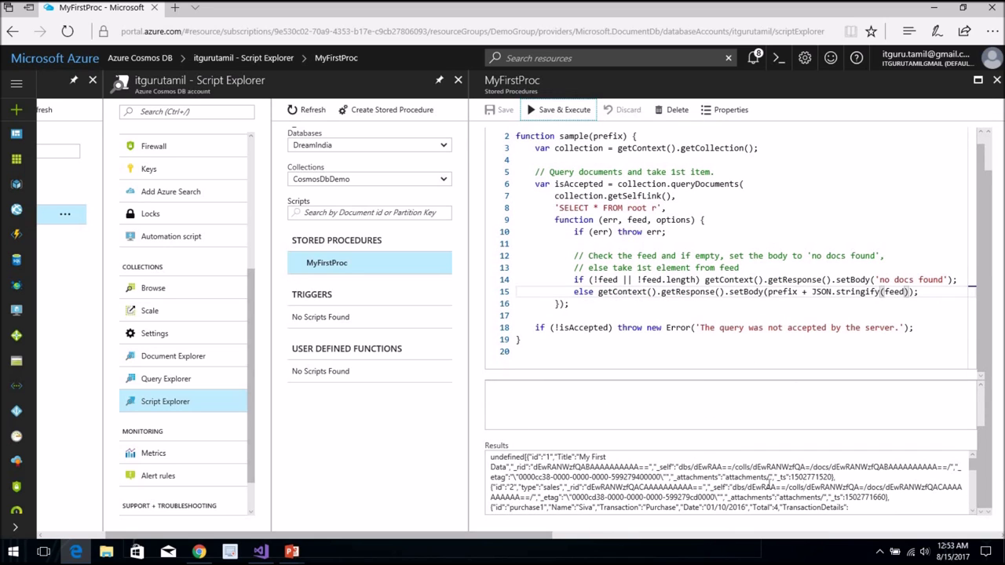
scroll(633, 473, down, 4)
scroll(635, 472, down, 4)
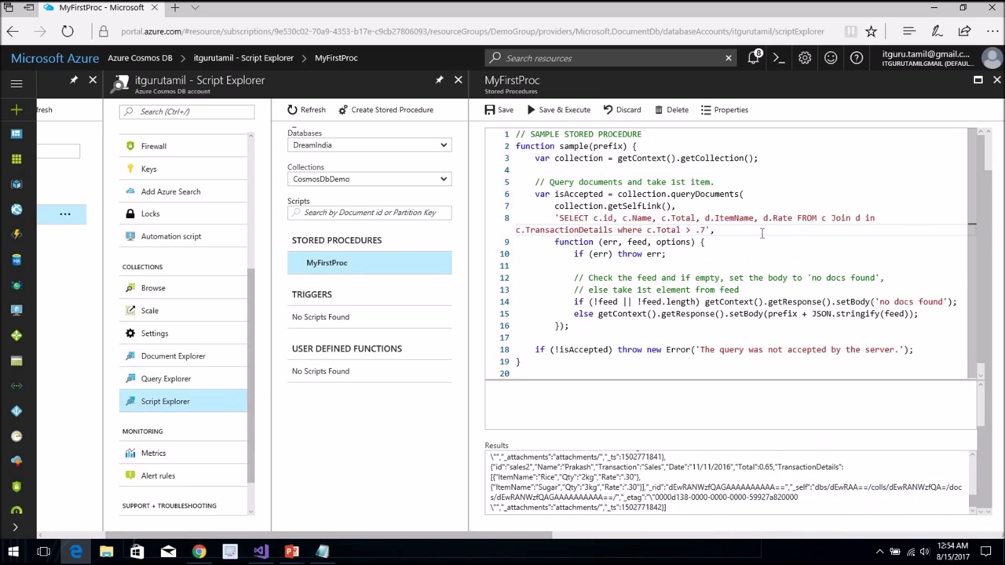
Save and execute MyFirstProc with the TransactionDetails join query where c.Total > .7, and review the returned rows.
click(575, 117)
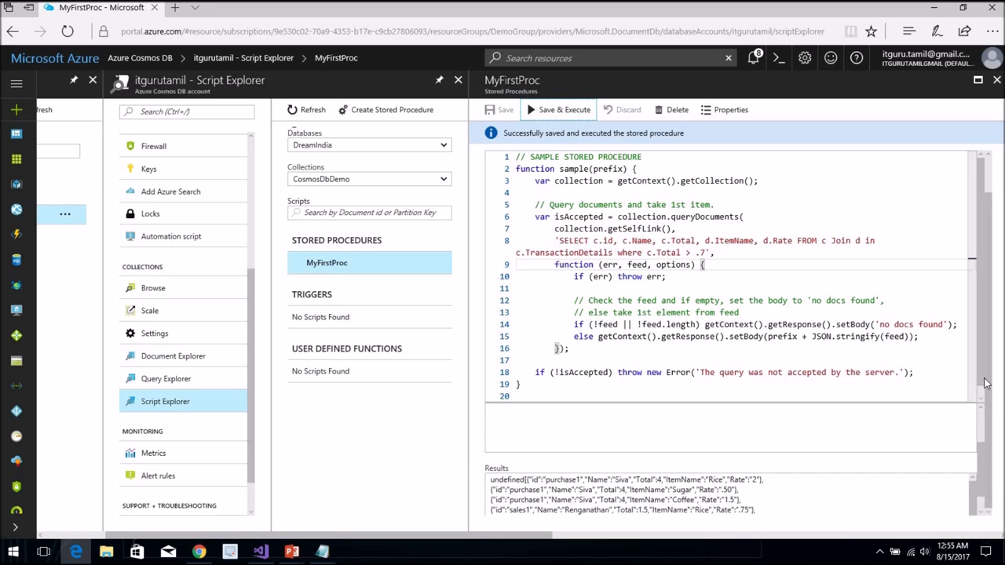
drag(987, 183, 987, 389)
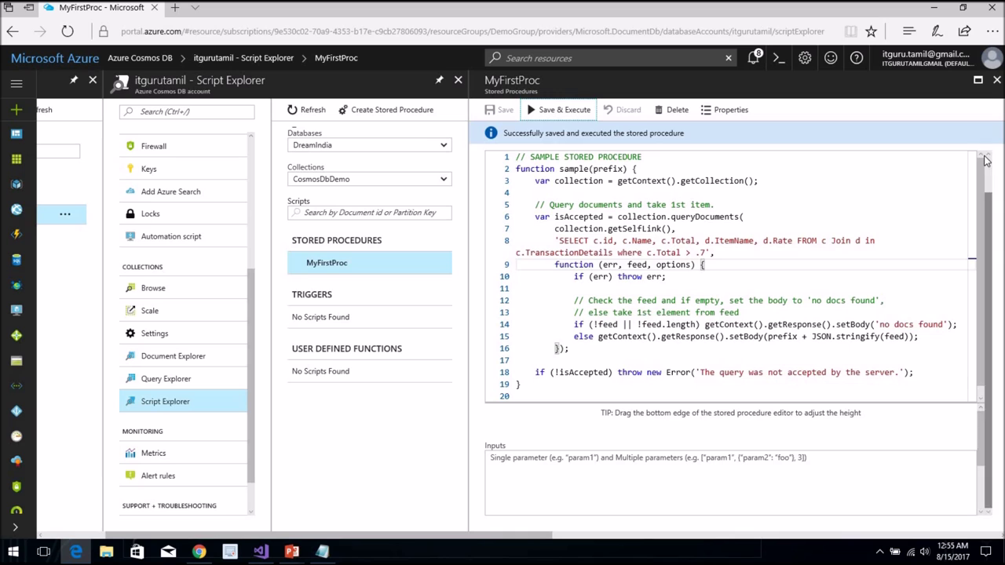
scroll(987, 185, up, 2)
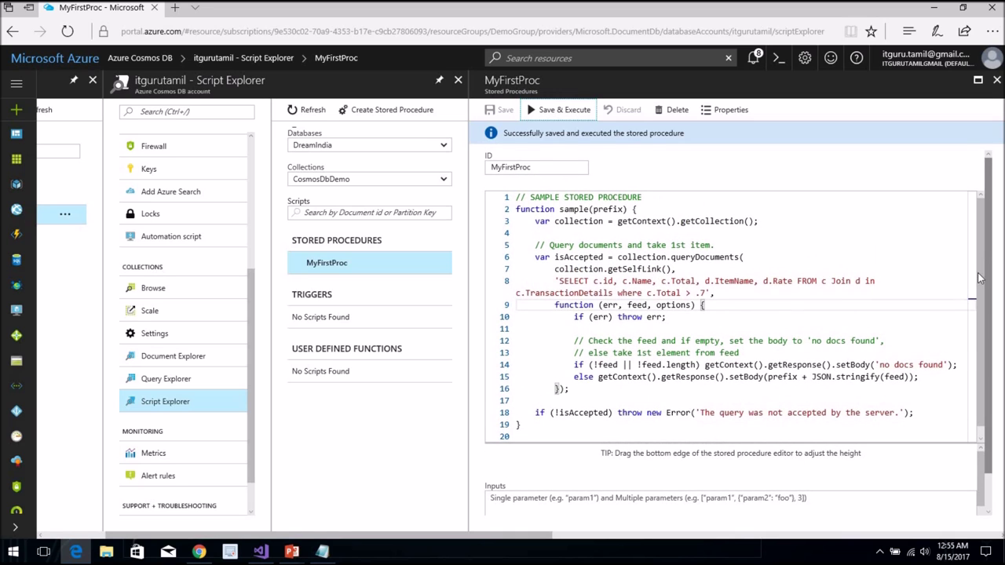
scroll(981, 283, down, 1)
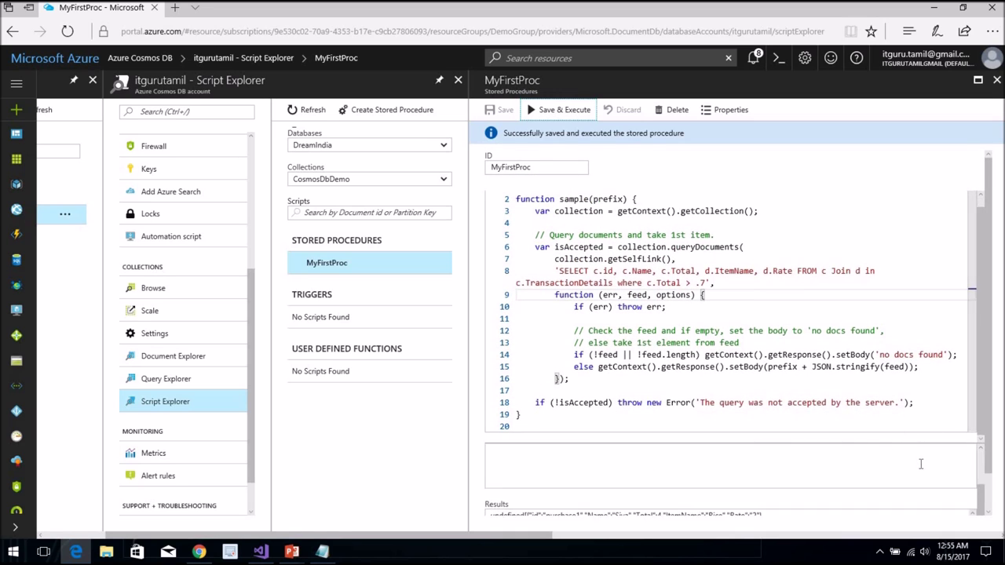
scroll(922, 468, down, 1)
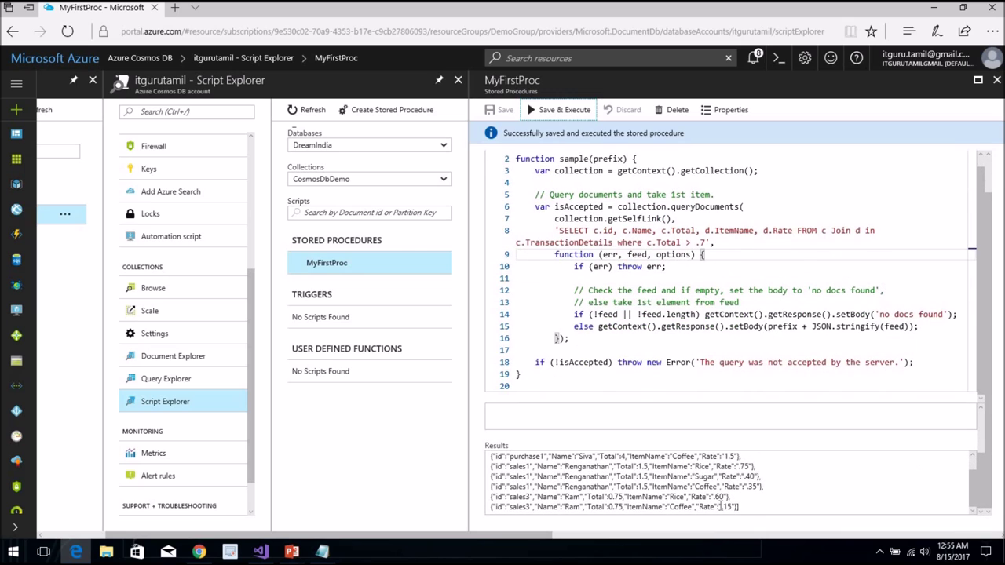
click(757, 495)
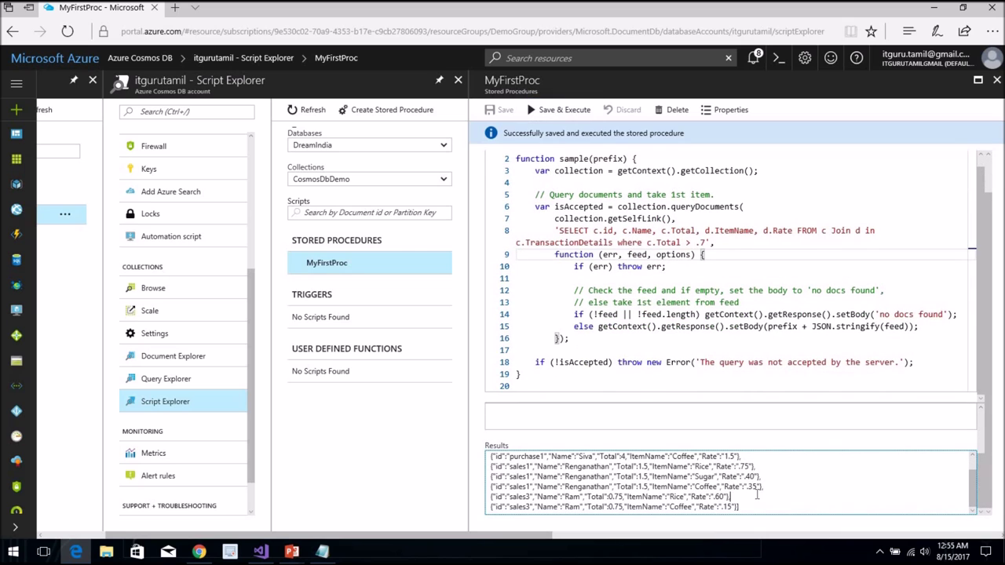
scroll(757, 495, up, 3)
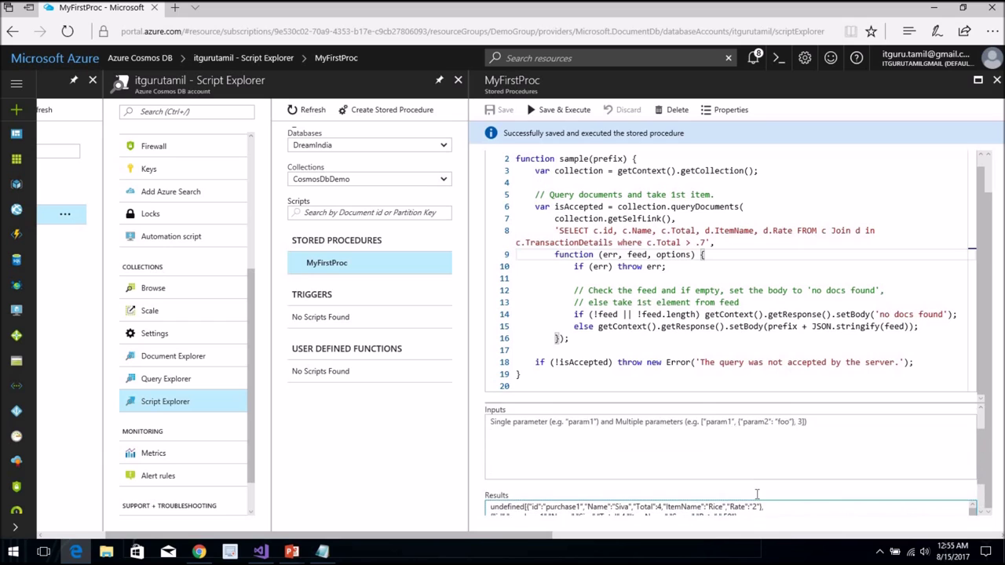
scroll(757, 494, up, 1)
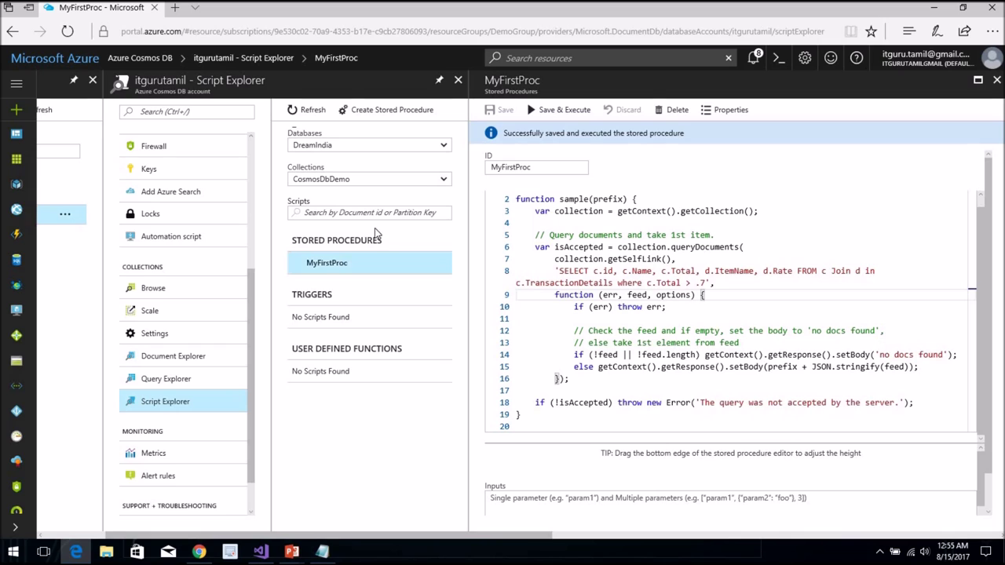
Close the MyFirstProc editor and return to the Script Explorer list for CosmosDbDemo.
click(168, 402)
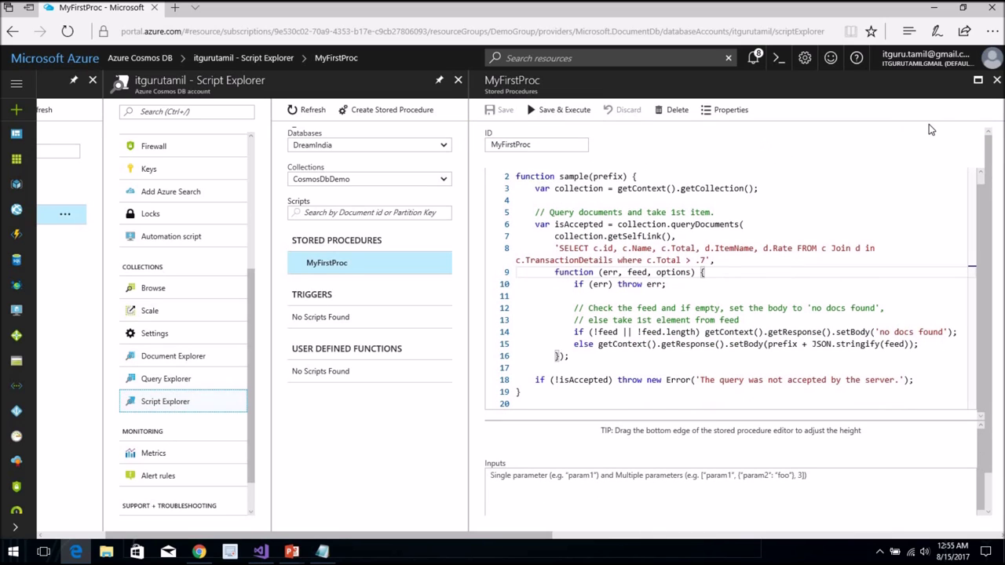
click(996, 80)
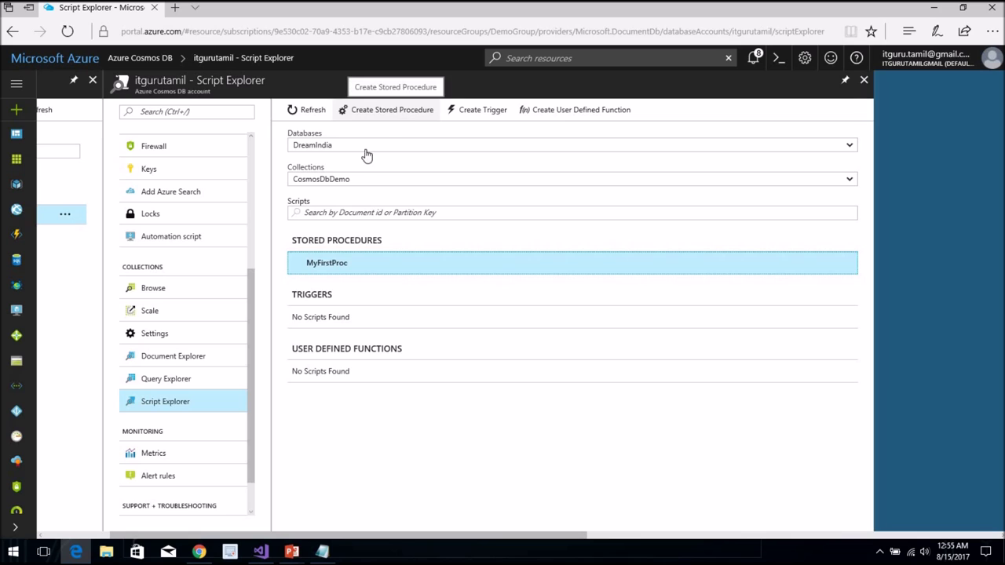
click(356, 271)
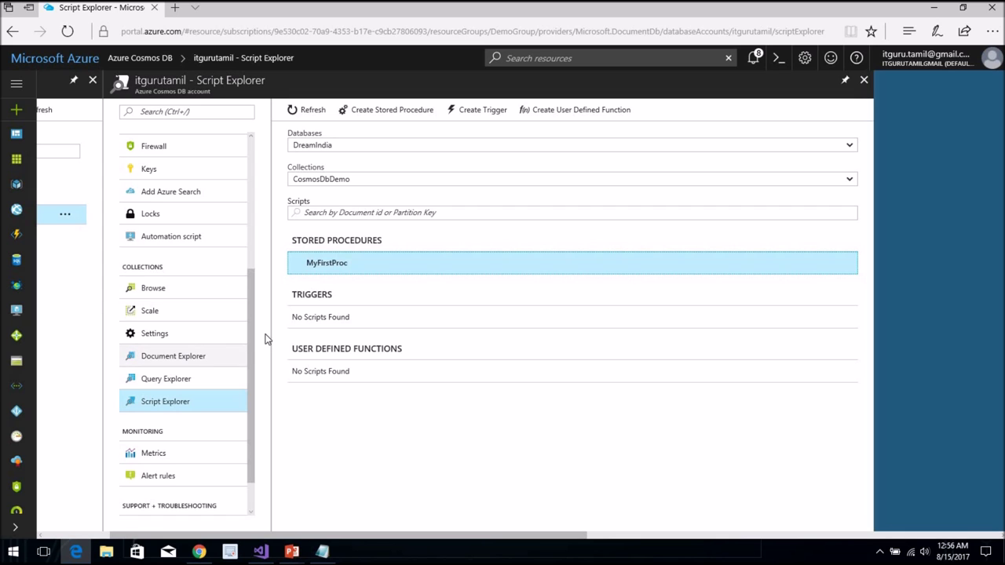
Revisit the account's Document Explorer, Query Explorer and Script Explorer for the CosmosDbDemo collection.
scroll(253, 338, up, 4)
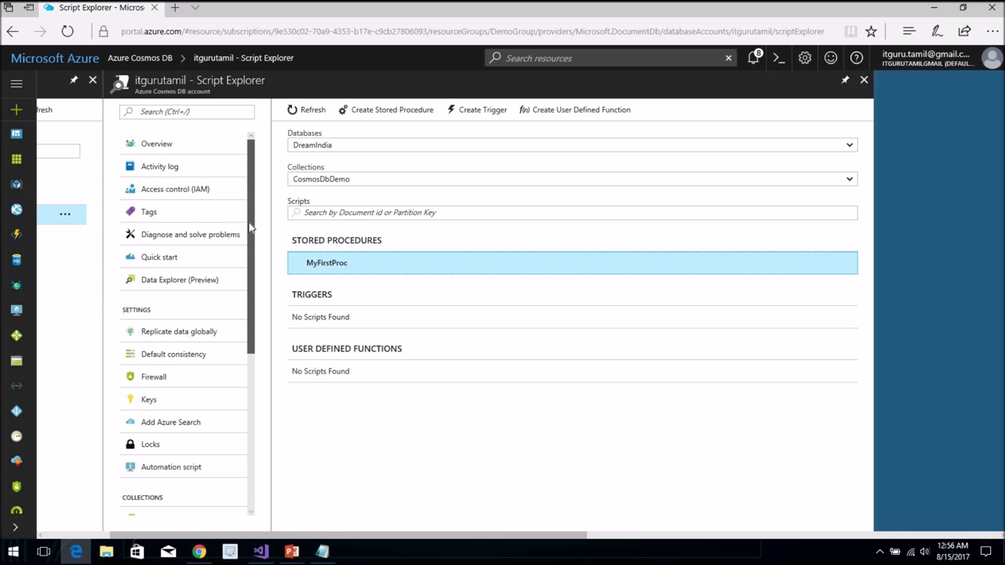
scroll(244, 321, down, 4)
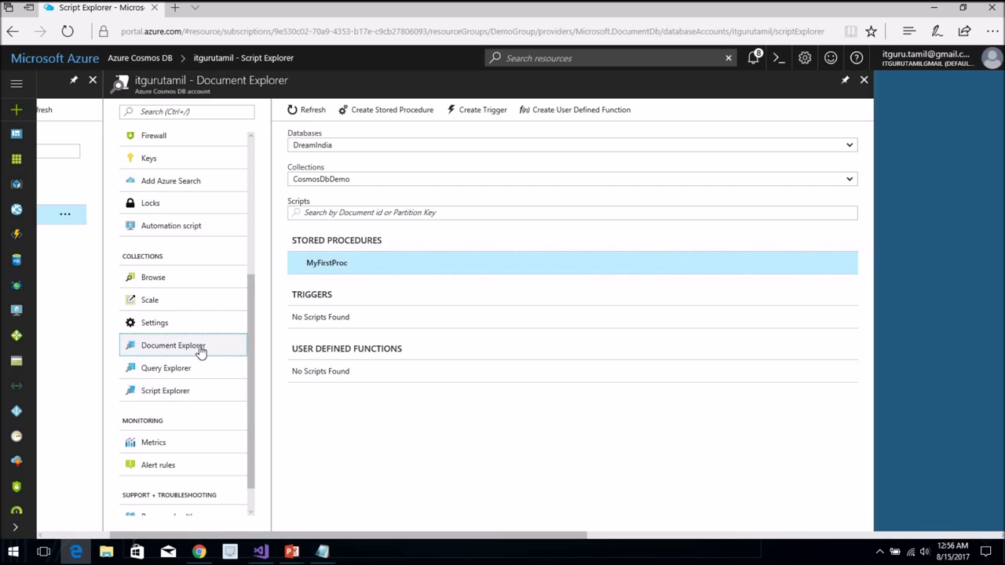
click(202, 350)
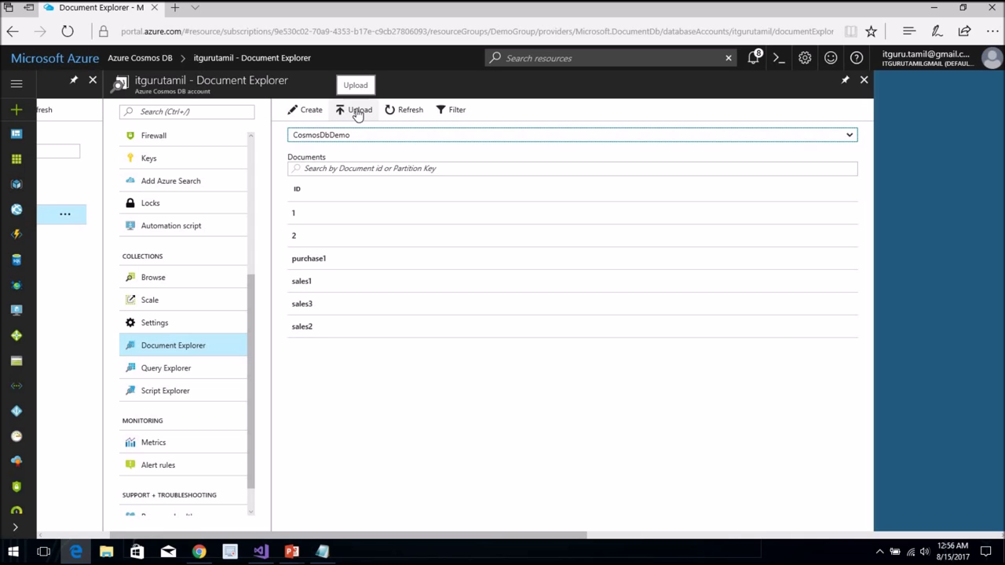
click(182, 366)
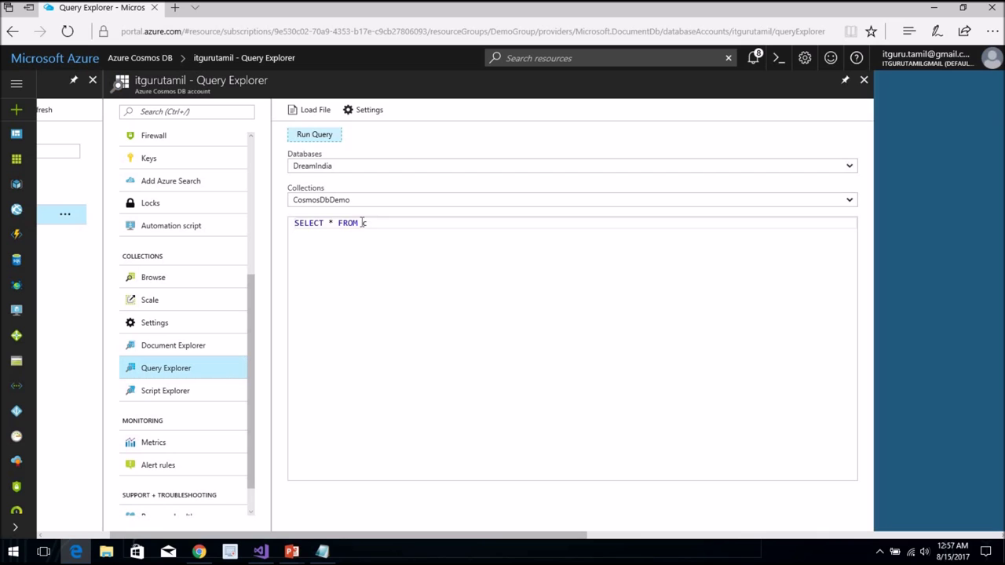
click(177, 399)
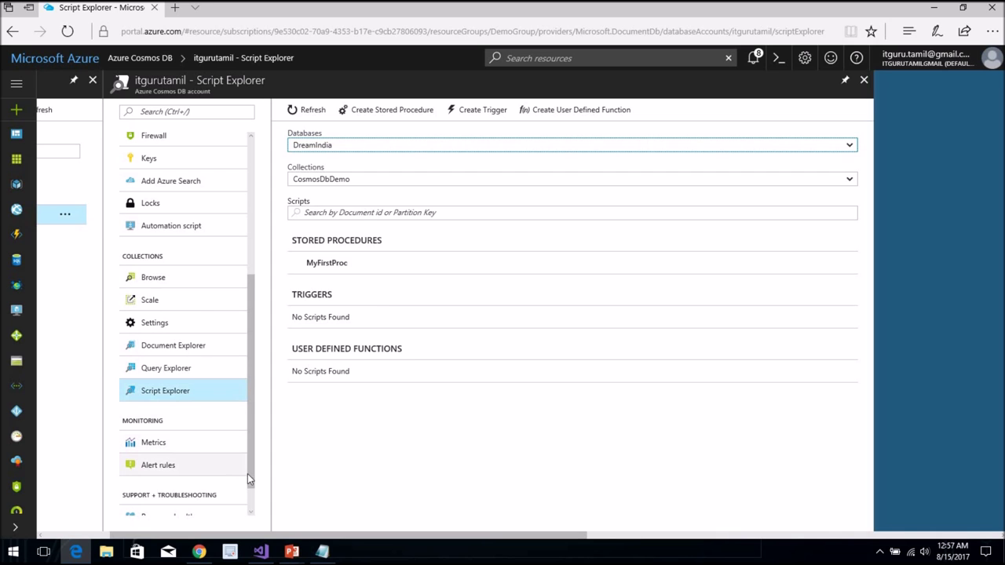
Switch to the PowerPoint slide show, close the empty Notepad window and go back to the agenda slide.
key(alt+Tab)
key(alt+Tab)
key(Tab)
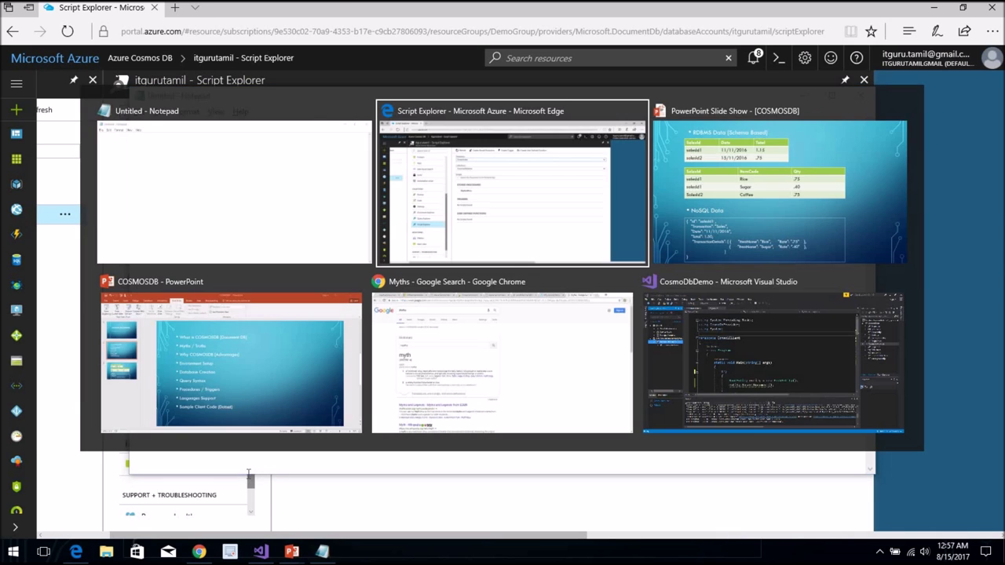
key(alt+Tab)
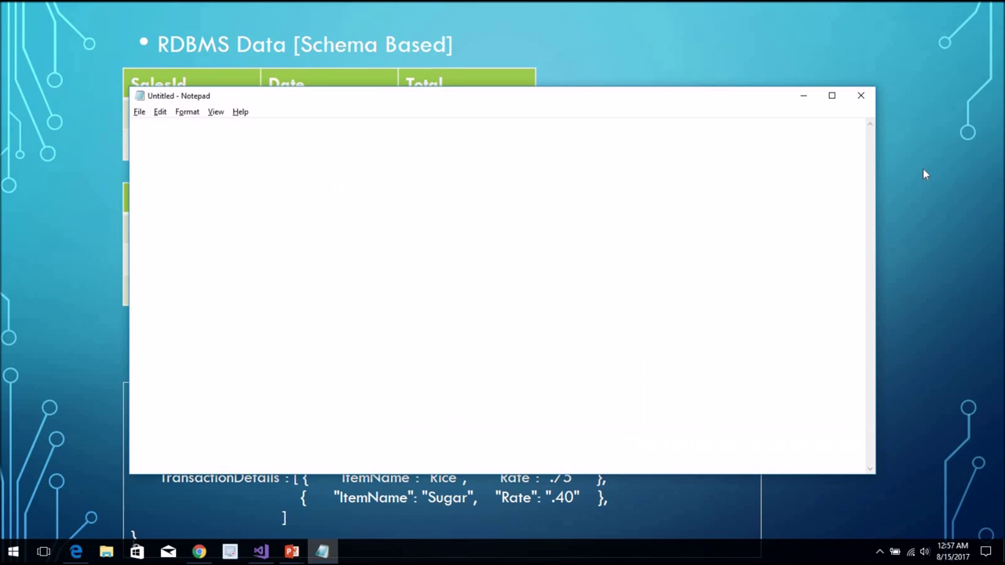
click(861, 95)
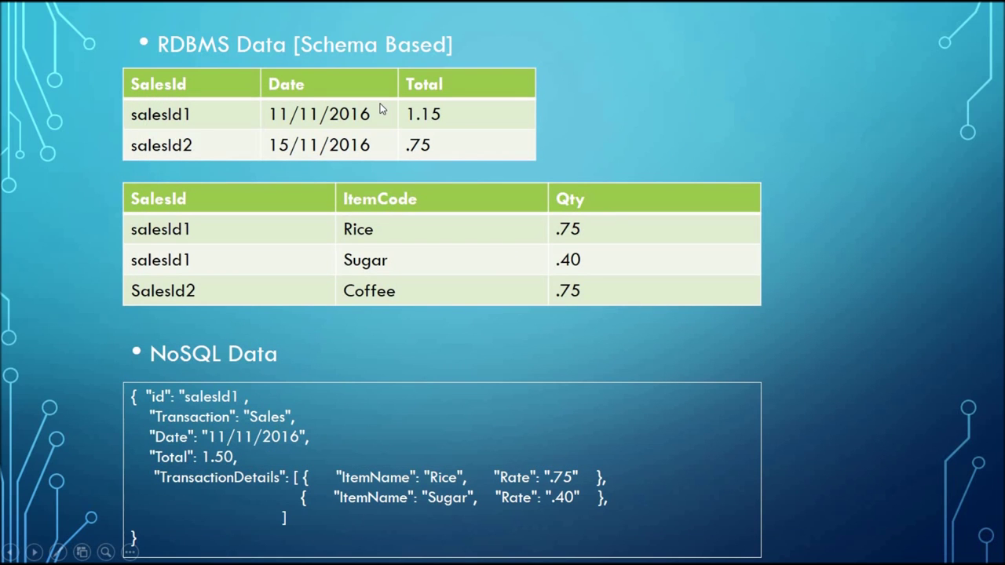
key(Left)
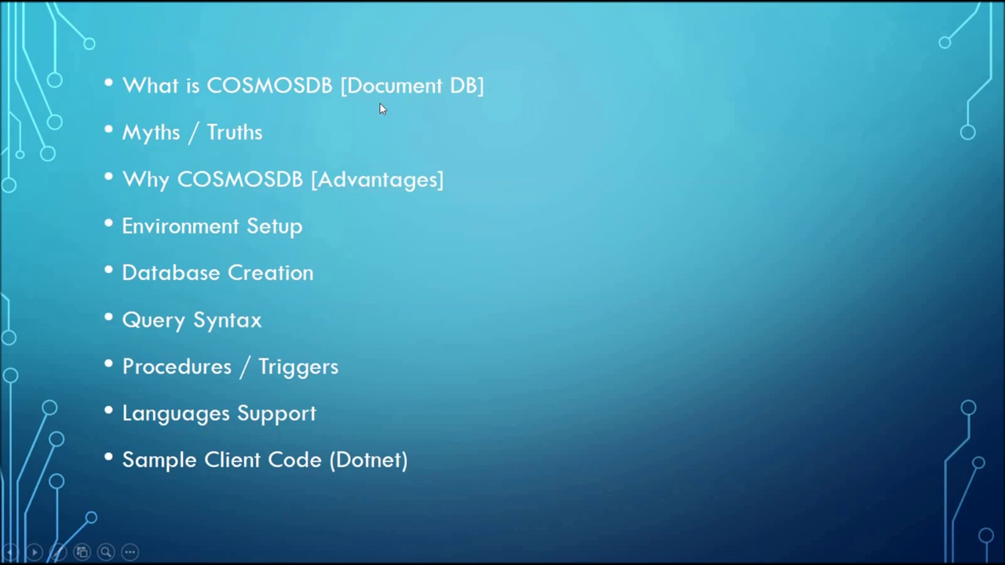
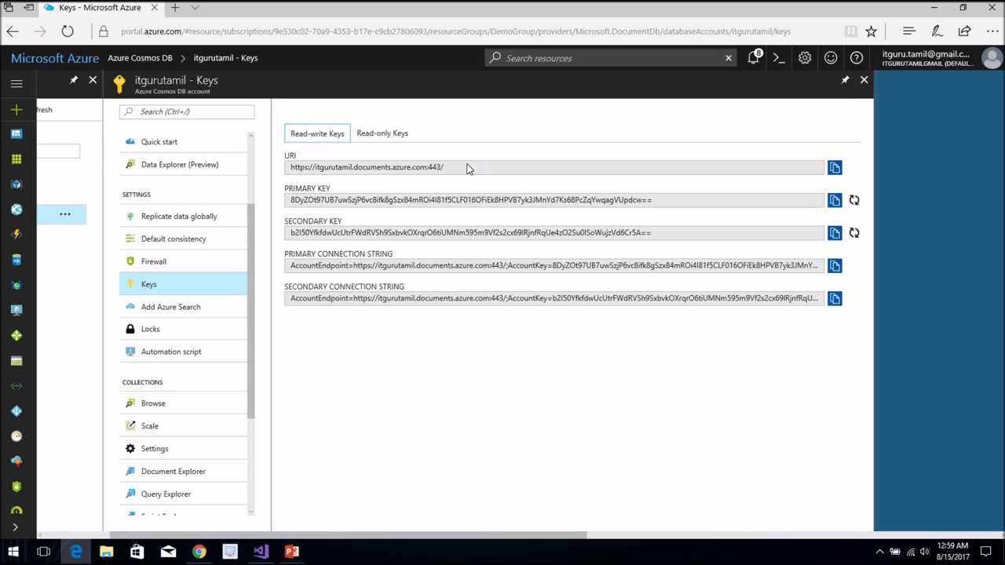
Copy the account's URI from its Keys page and use it as the BookEntity URI string in Program.cs in Visual Studio.
click(835, 169)
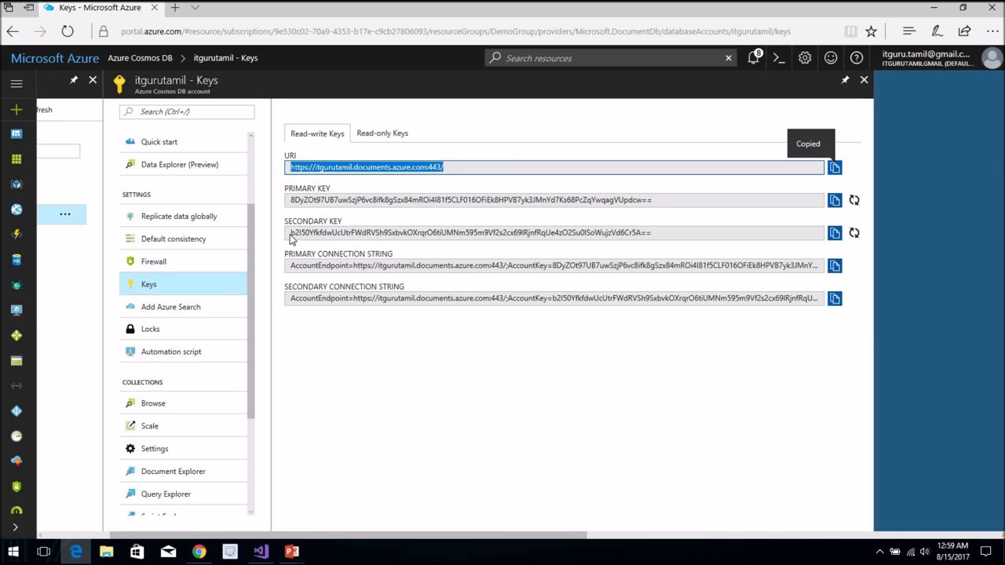
click(261, 552)
click(508, 213)
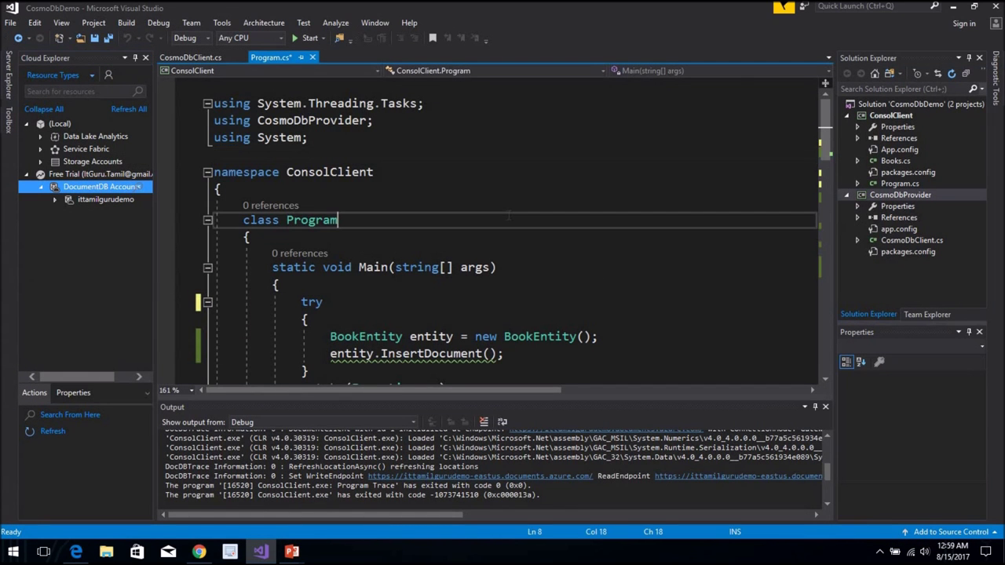
scroll(508, 213, down, 6)
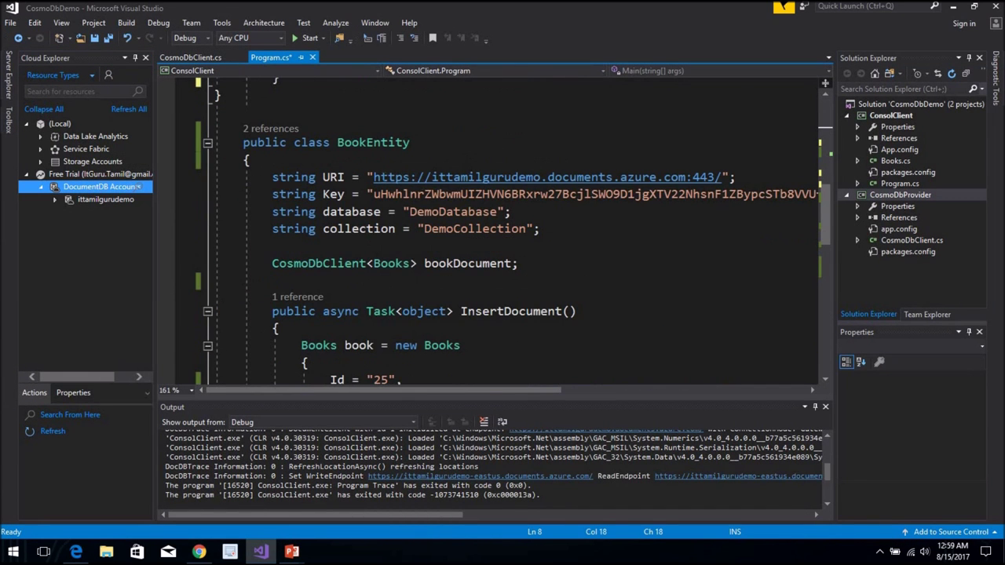
drag(374, 177, 714, 178)
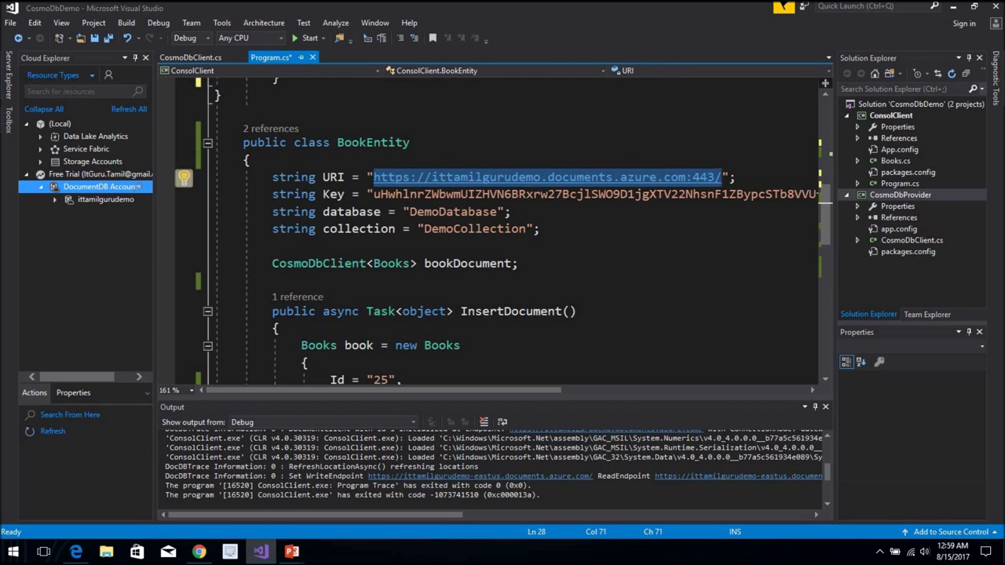
key(ctrl+v)
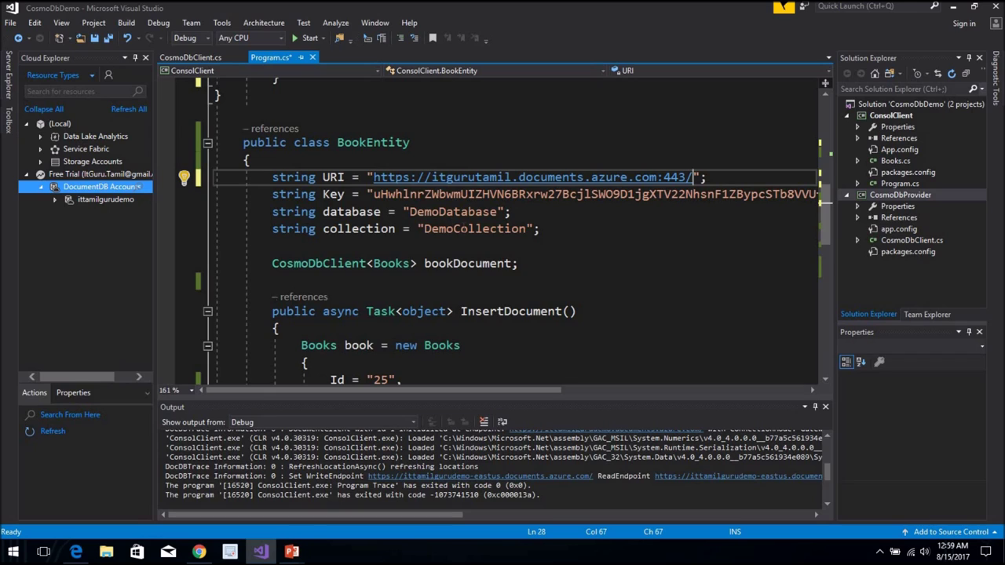
Copy the account's primary key from the Azure portal and paste it as the Key string value in BookEntity.
key(alt+Tab)
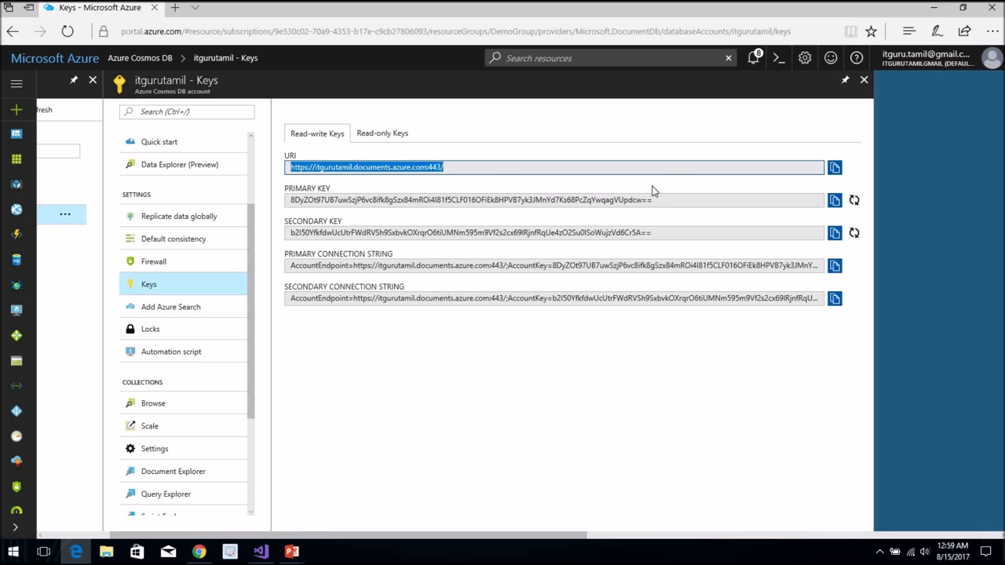
click(835, 201)
key(alt+Tab)
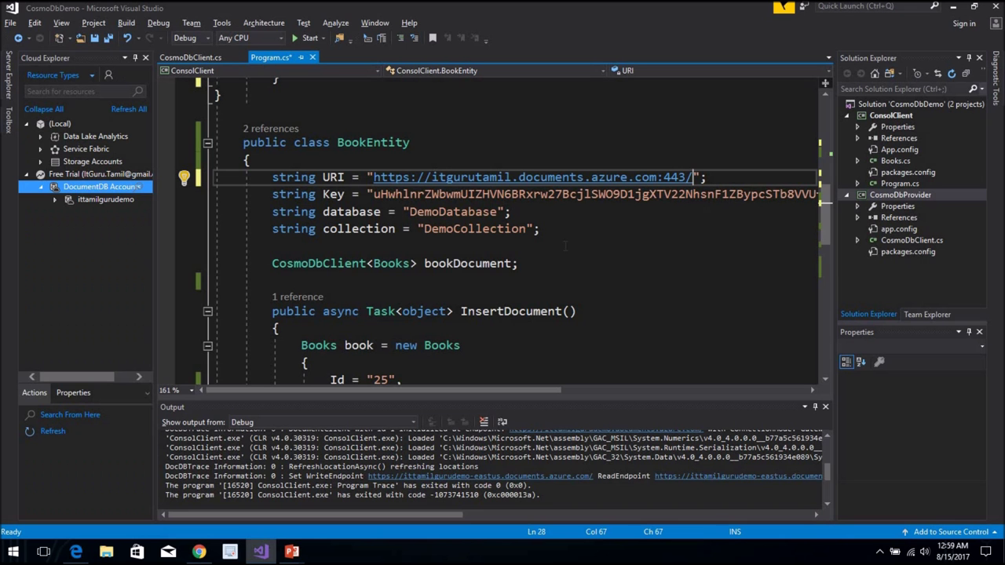
click(373, 194)
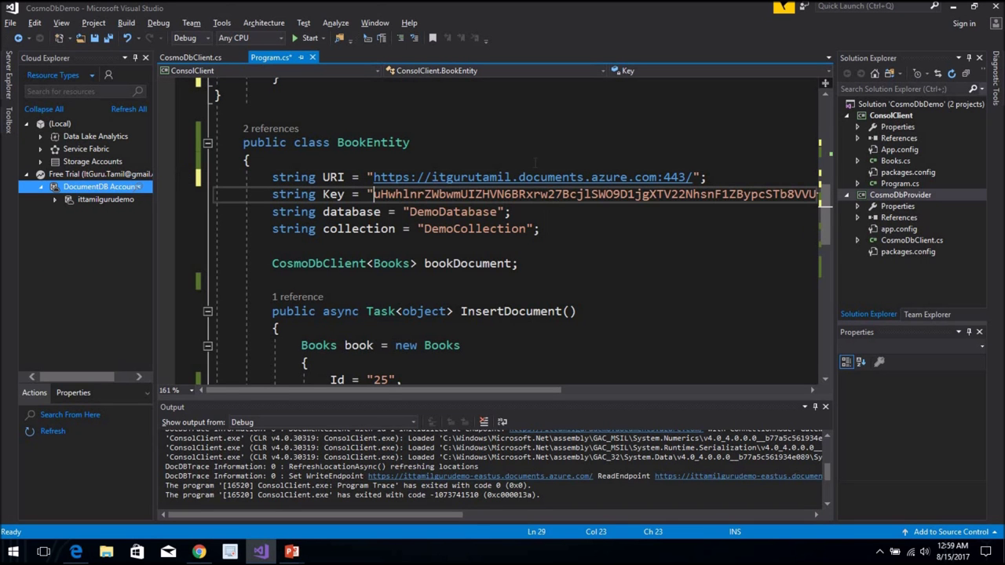
key(ctrl+shift+Right)
key(ctrl+shift+Right)
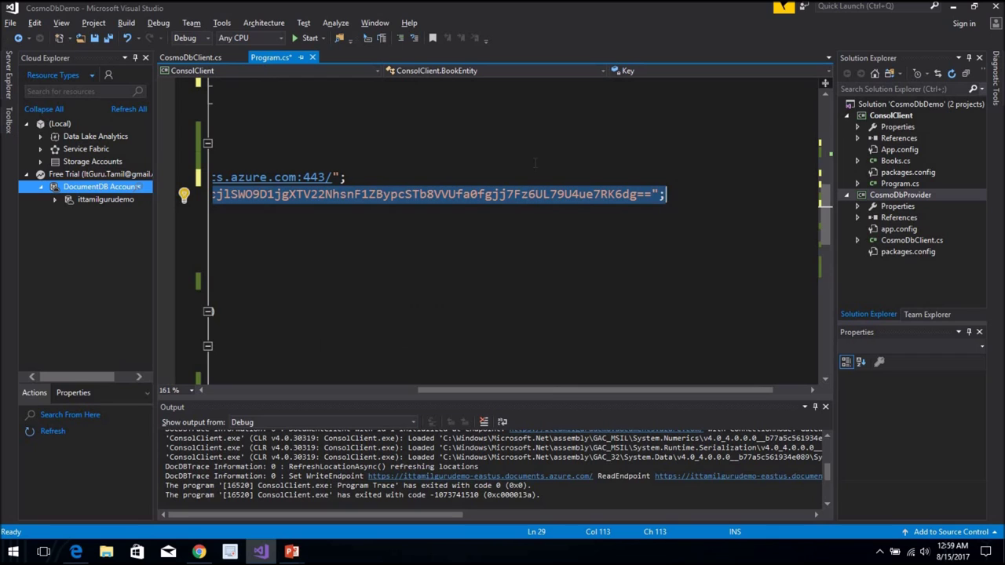
key(ctrl+v)
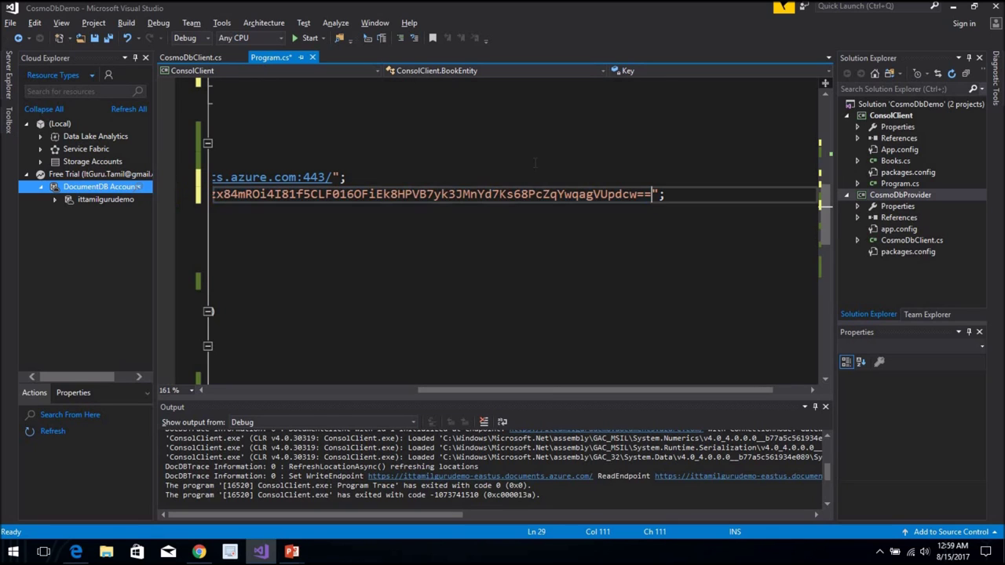
drag(590, 390, 377, 390)
Open the account's Document Explorer in the Azure portal and check the available database and collection names.
key(alt+Tab)
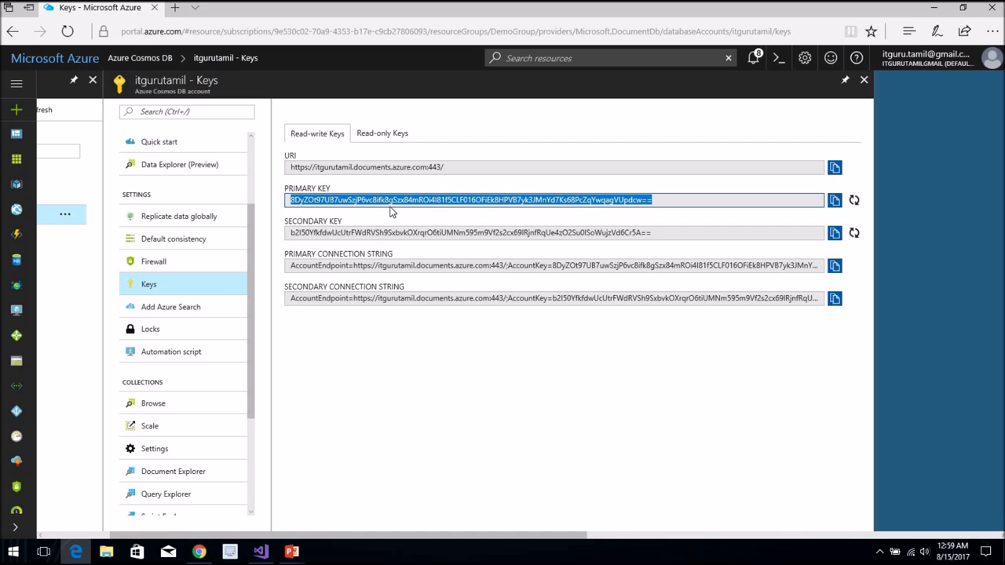
scroll(139, 426, left, 3)
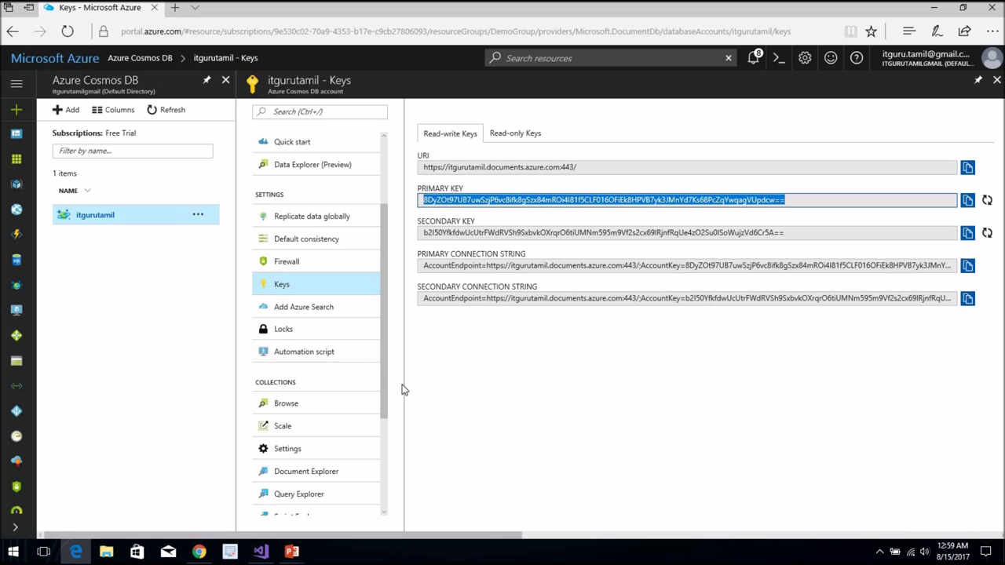
scroll(386, 319, down, 2)
click(323, 414)
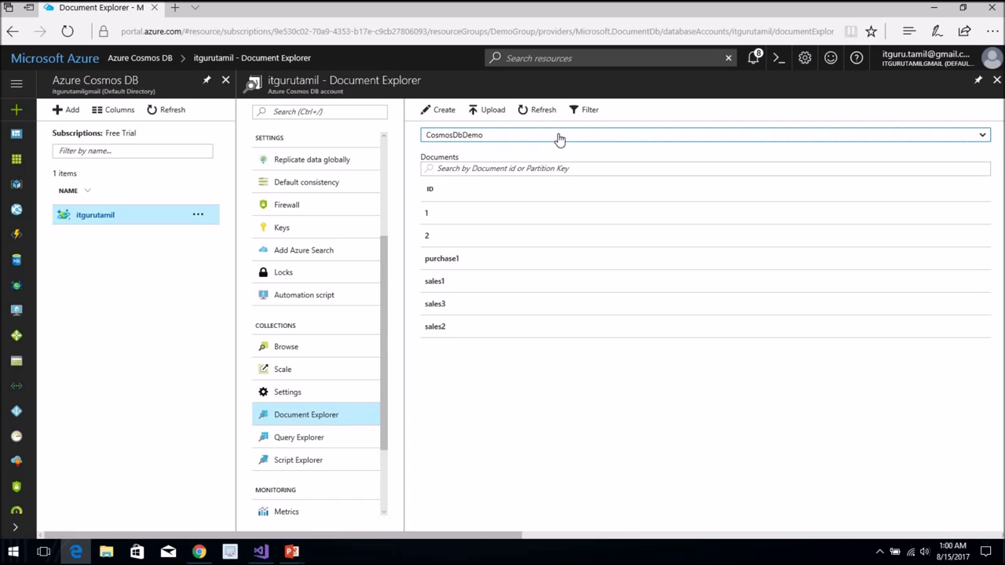
click(559, 139)
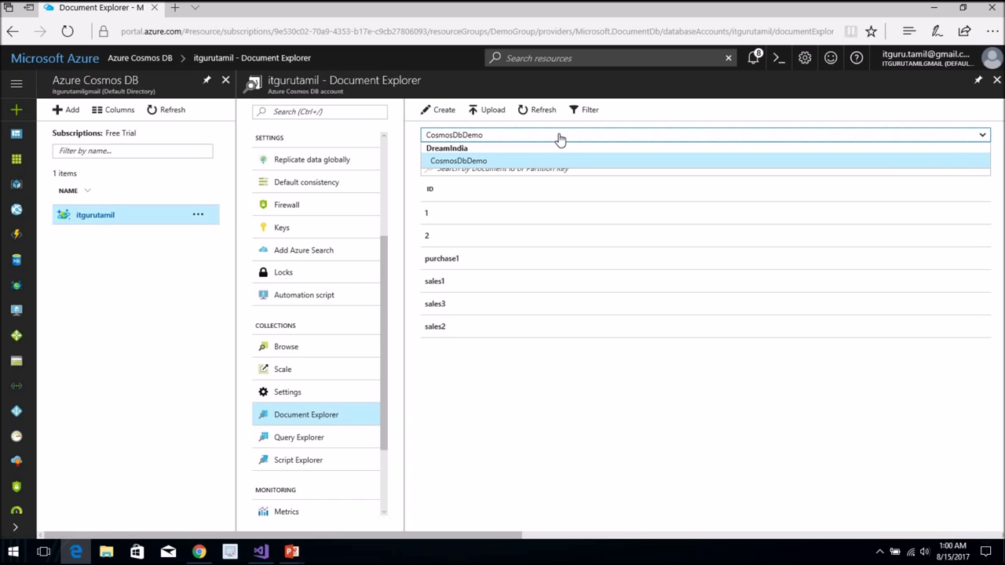
click(514, 139)
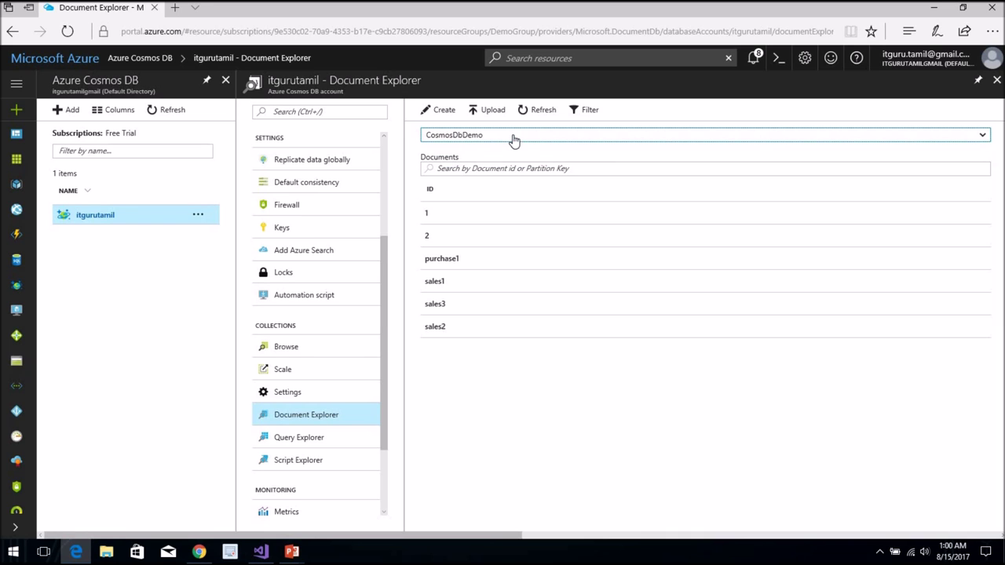
Set the BookEntity database string in Visual Studio to "CosmosDbDemo".
key(alt+Tab)
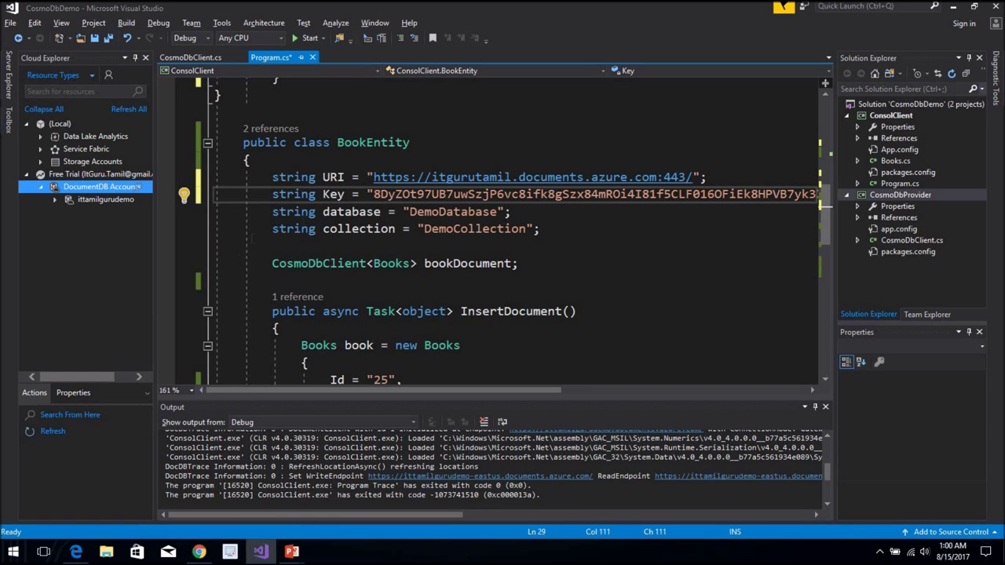
double_click(452, 211)
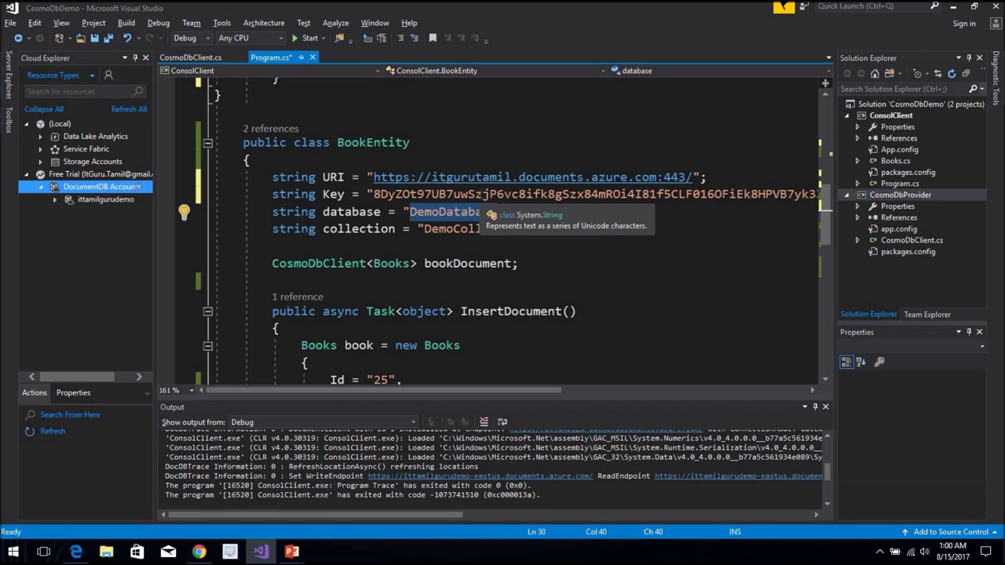
text(Cosmo)
text(sDb)
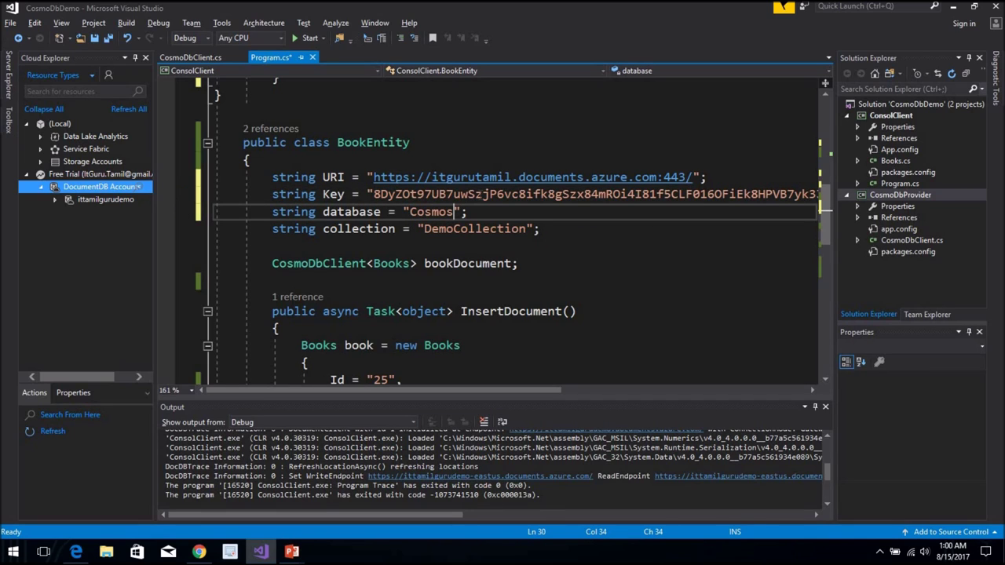
text(Demo)
Recheck the names in the portal's collection list and set the BookEntity collection string to "DreamIndia".
key(alt+Tab)
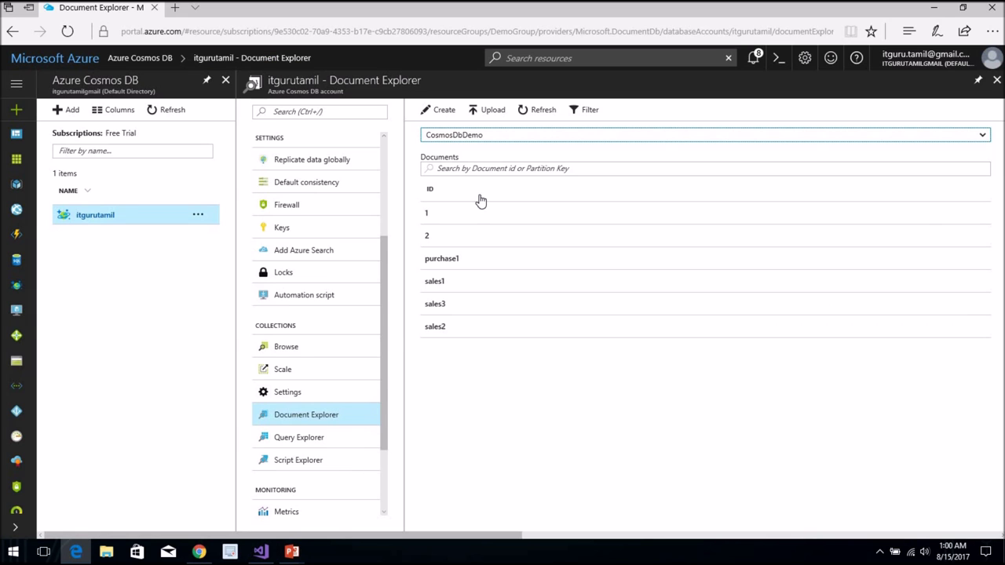
key(alt+Tab)
key(alt+Tab)
click(497, 139)
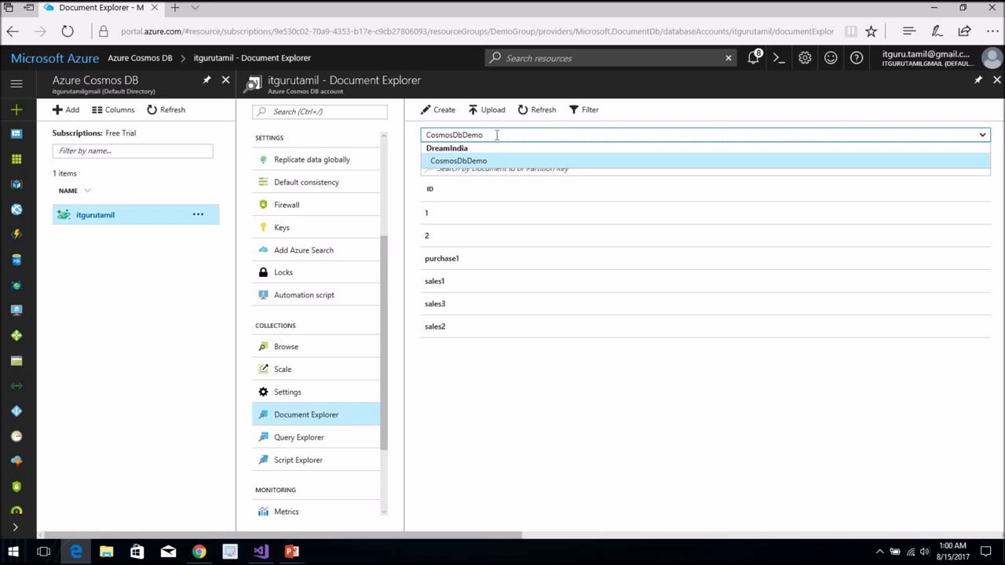
key(alt+Tab)
double_click(471, 228)
text(Dream)
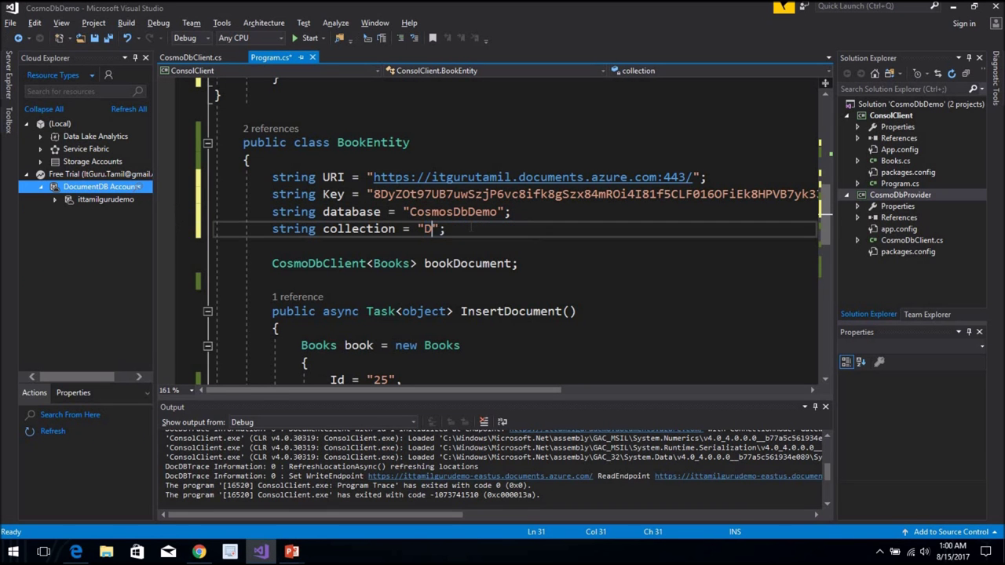
text(India)
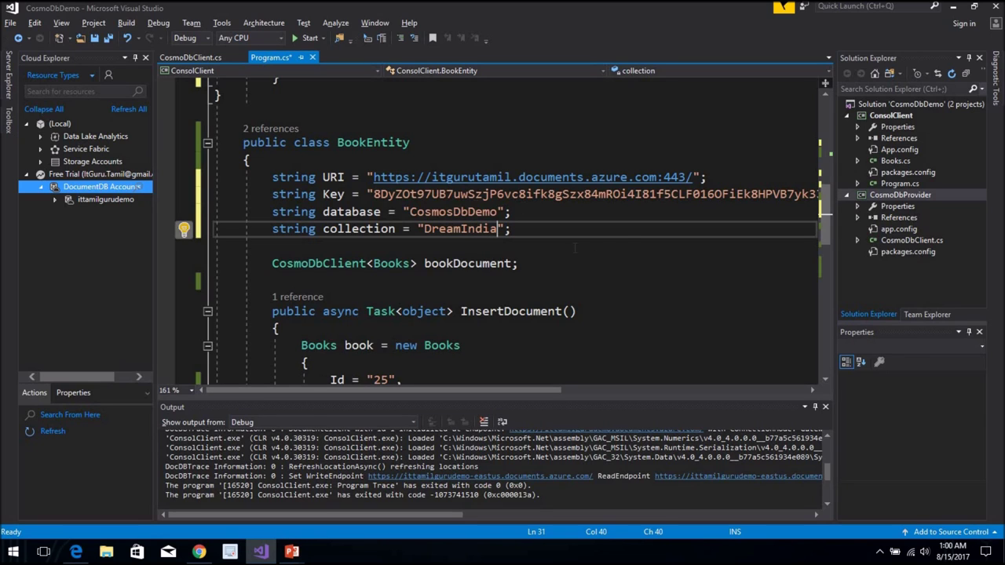
Compare the database and collection strings with the portal's list, and select the four connection string declarations in BookEntity.
key(alt+Tab)
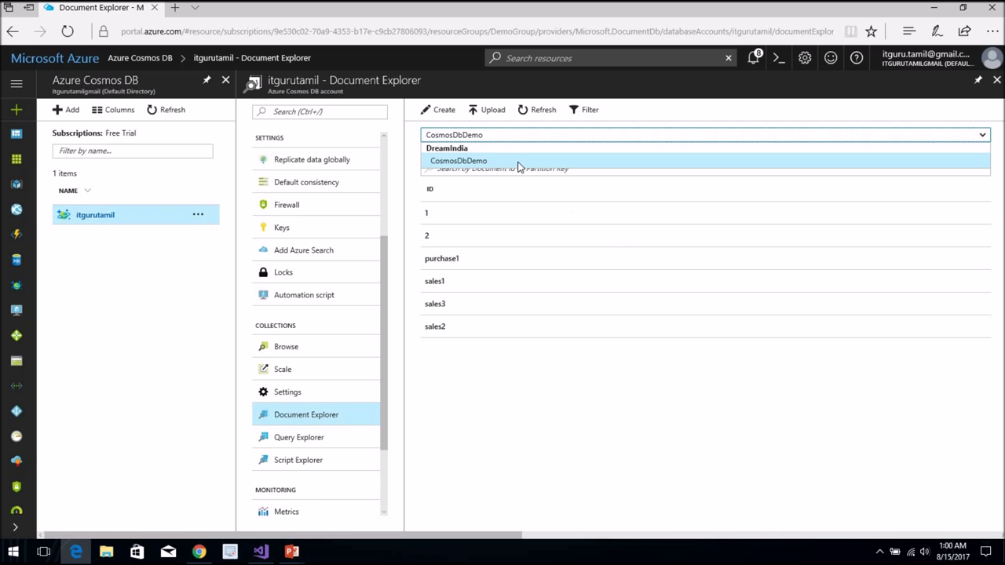
key(alt+Tab)
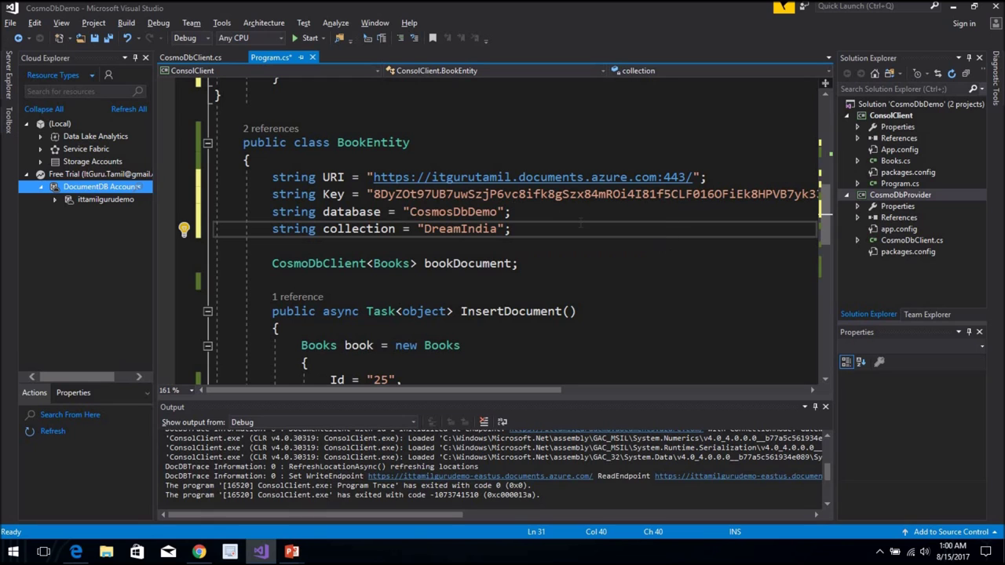
key(alt+Tab)
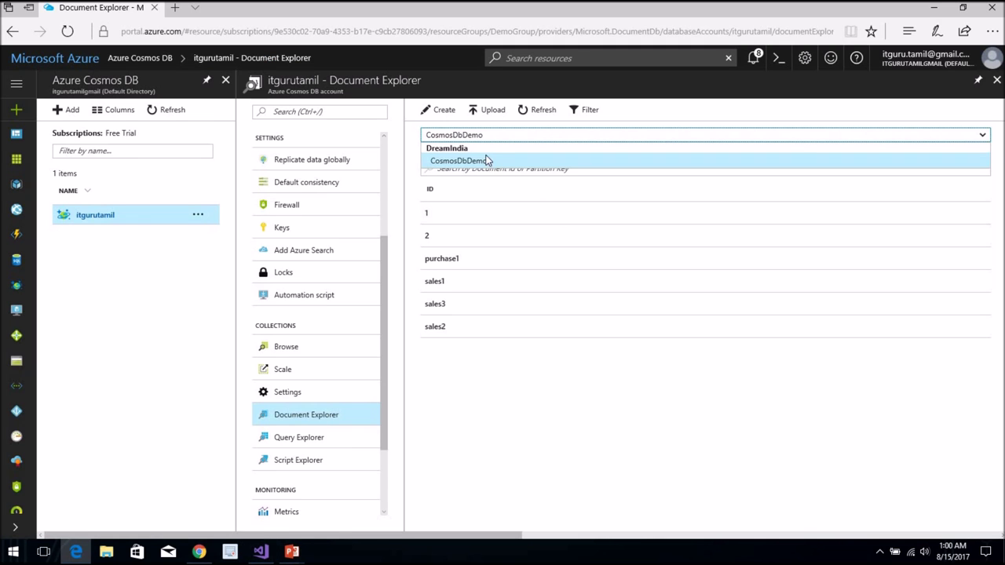
key(alt+Tab)
click(544, 233)
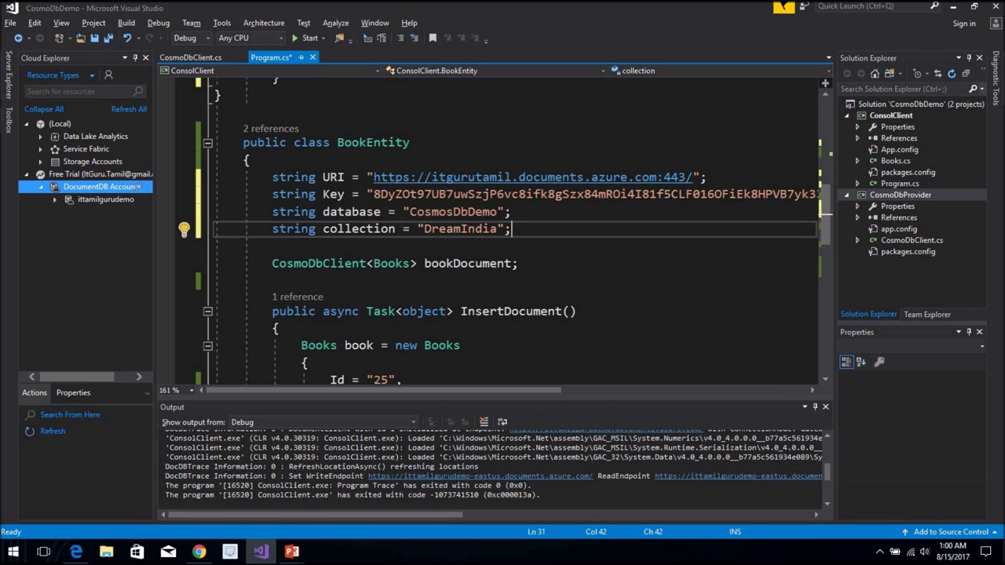
key(shift+Up)
key(shift+Up)
key(shift+Home)
key(shift+Up)
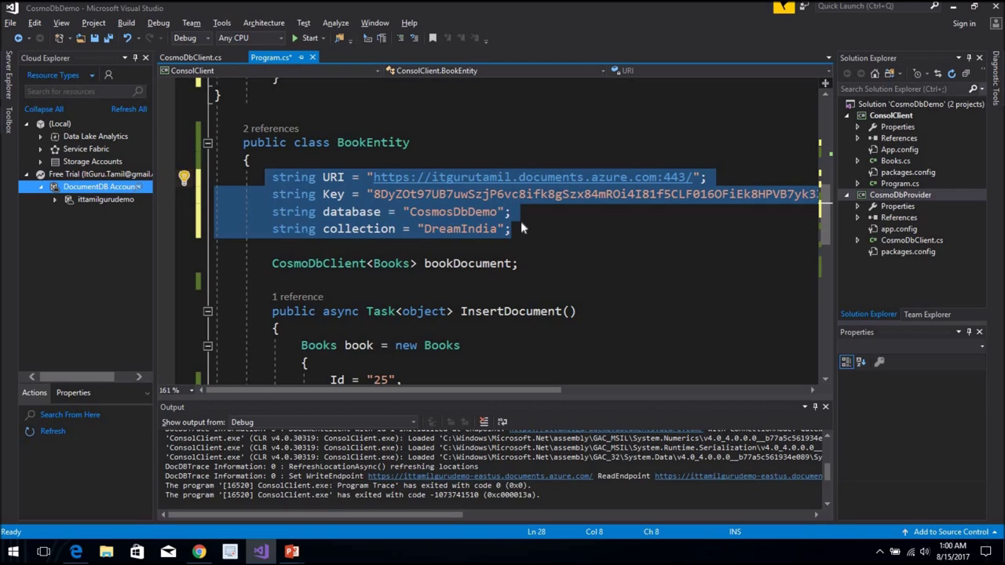
Refresh all resources in Visual Studio's Cloud Explorer to reload the DocumentDB accounts.
key(alt+Tab)
key(alt+Tab)
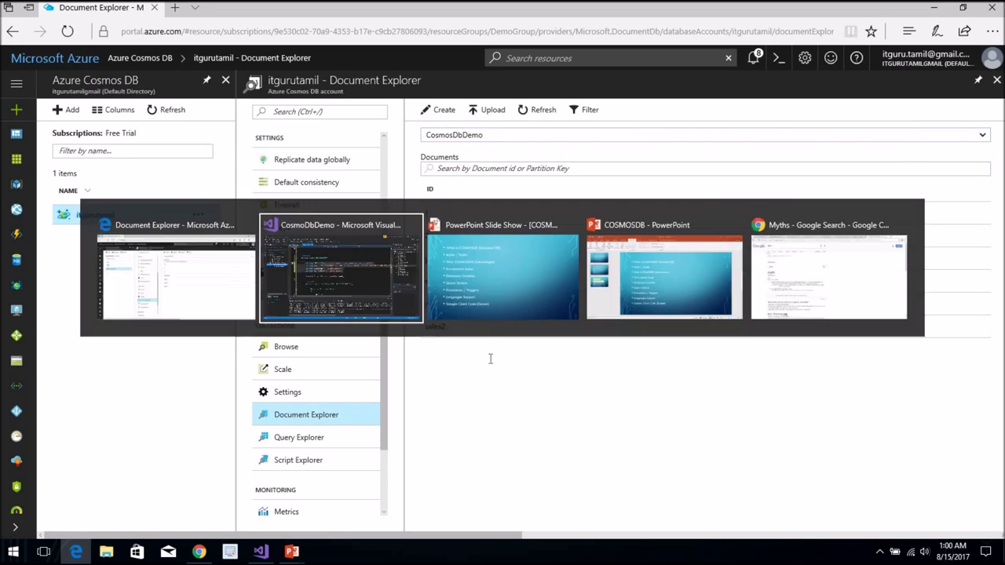
click(85, 199)
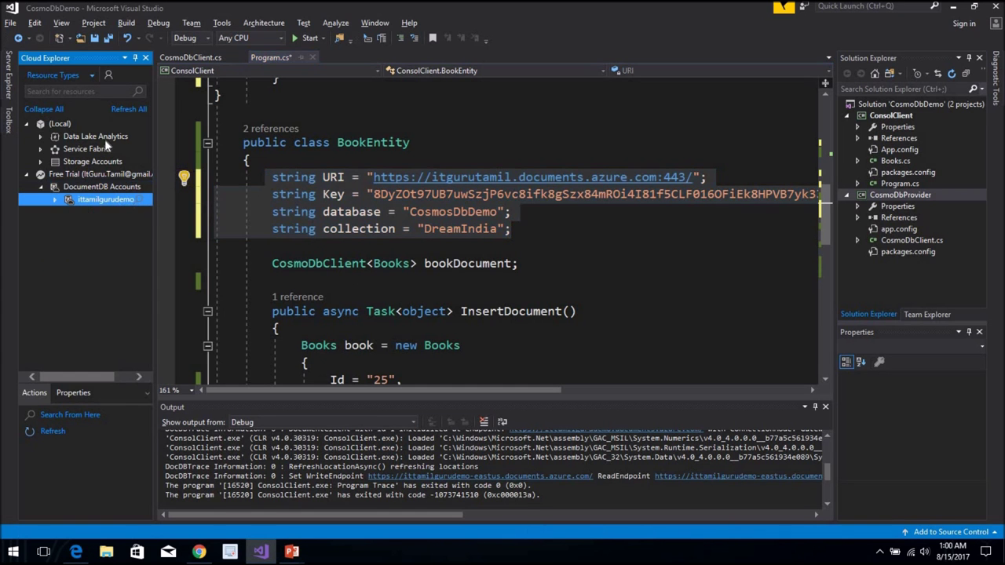
click(129, 114)
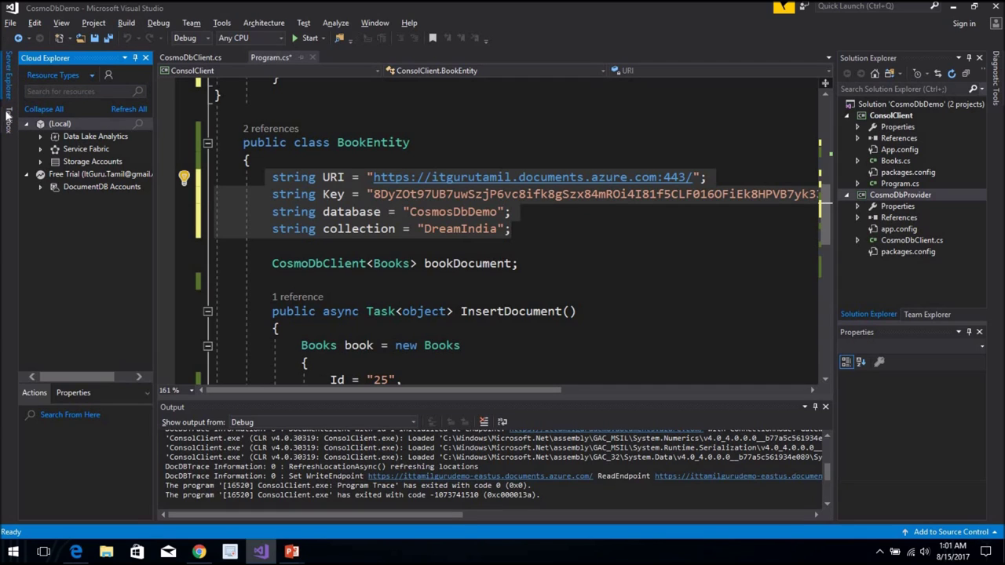
Reopen Cloud Explorer and expand the itgurutamil DocumentDB account through the DreamIndia database to the documents in its CosmosDbDemo collection.
click(62, 25)
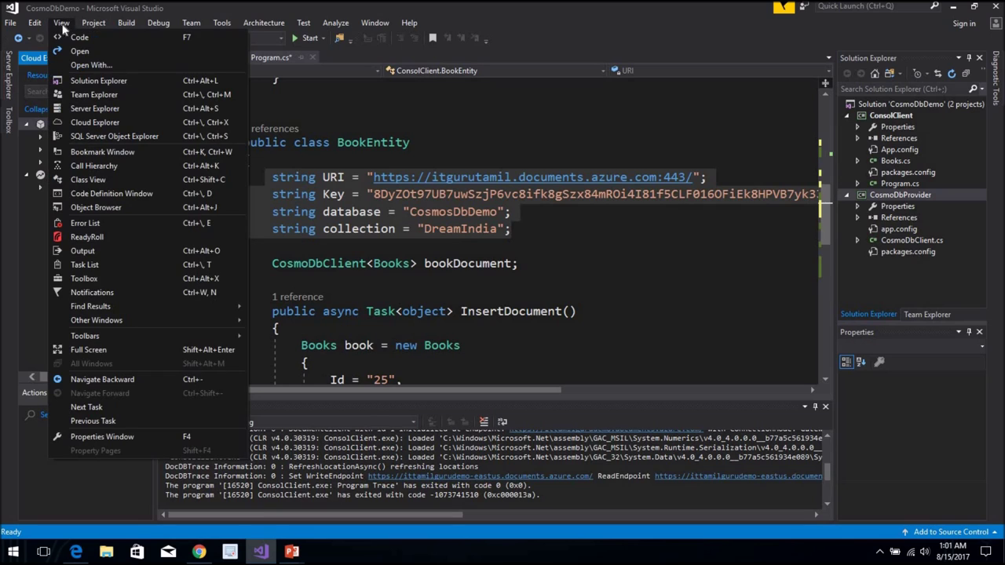
click(116, 124)
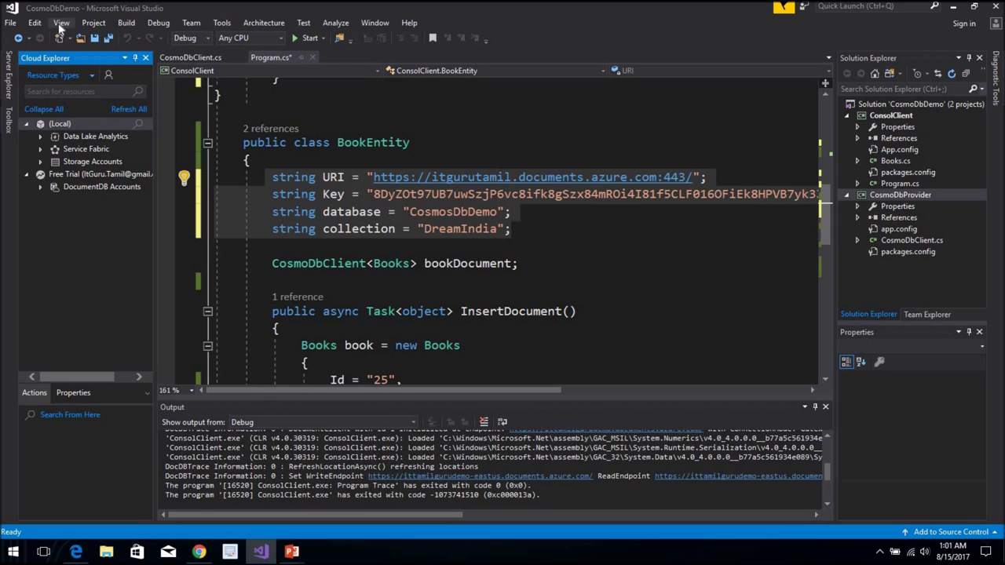
click(40, 187)
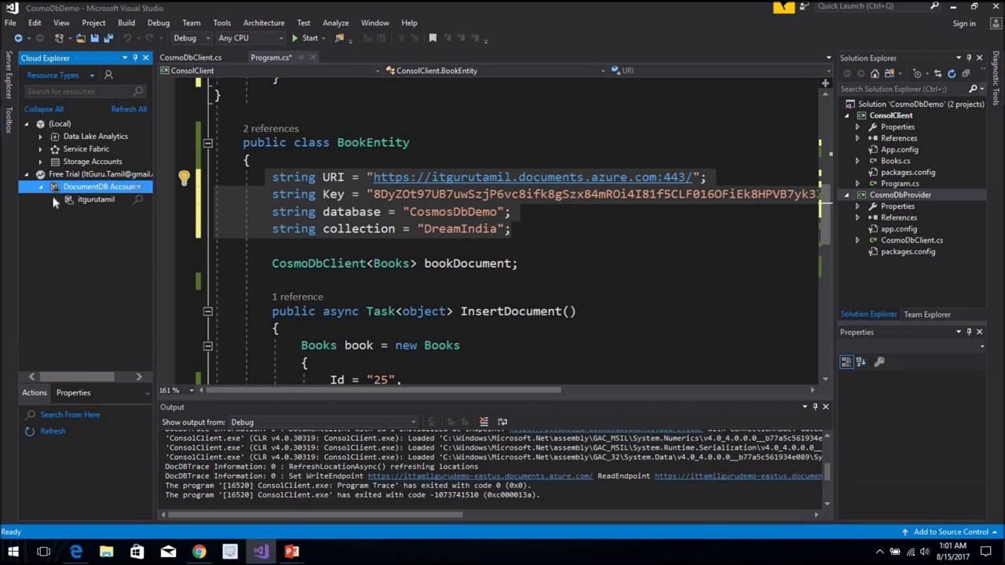
click(55, 200)
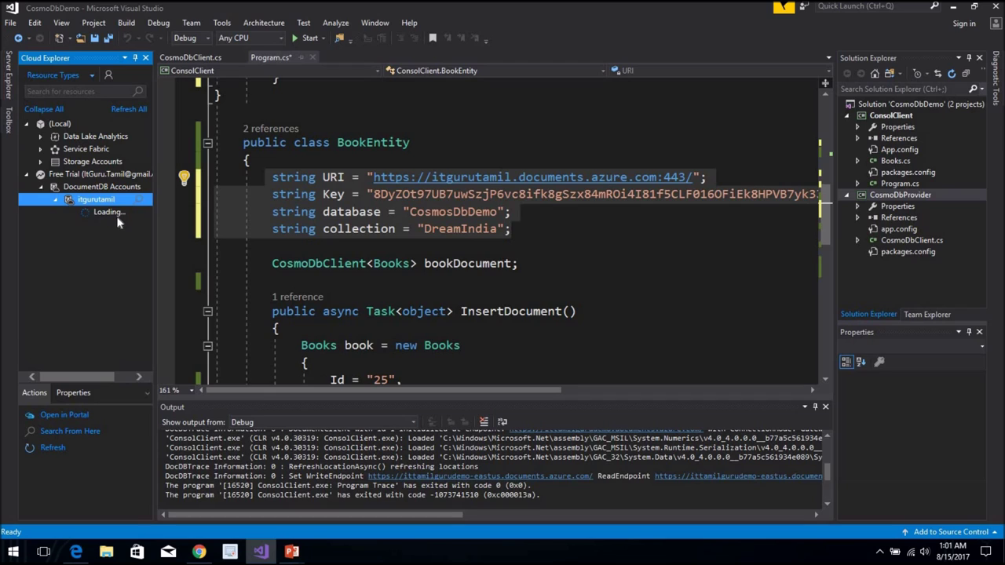
click(70, 211)
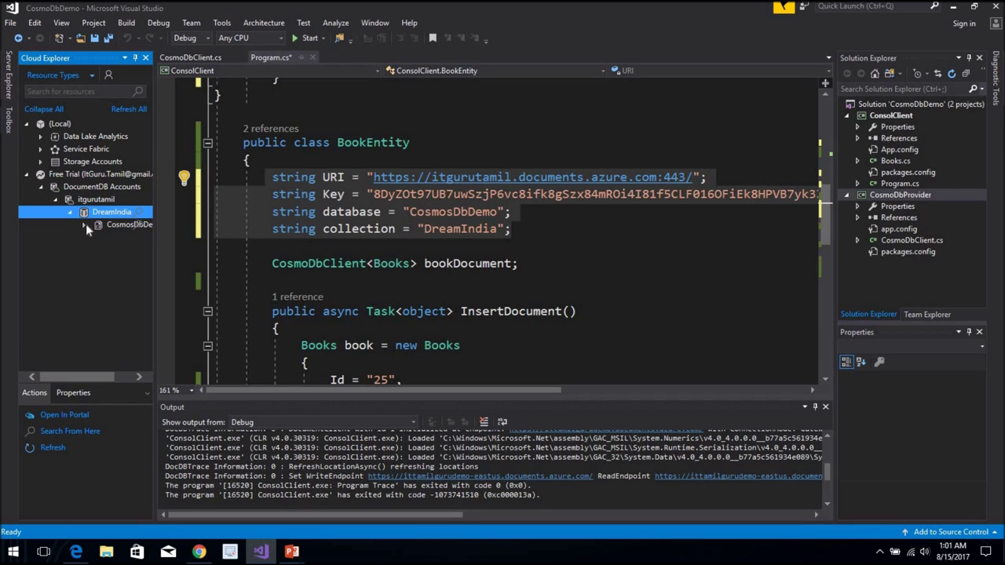
click(86, 225)
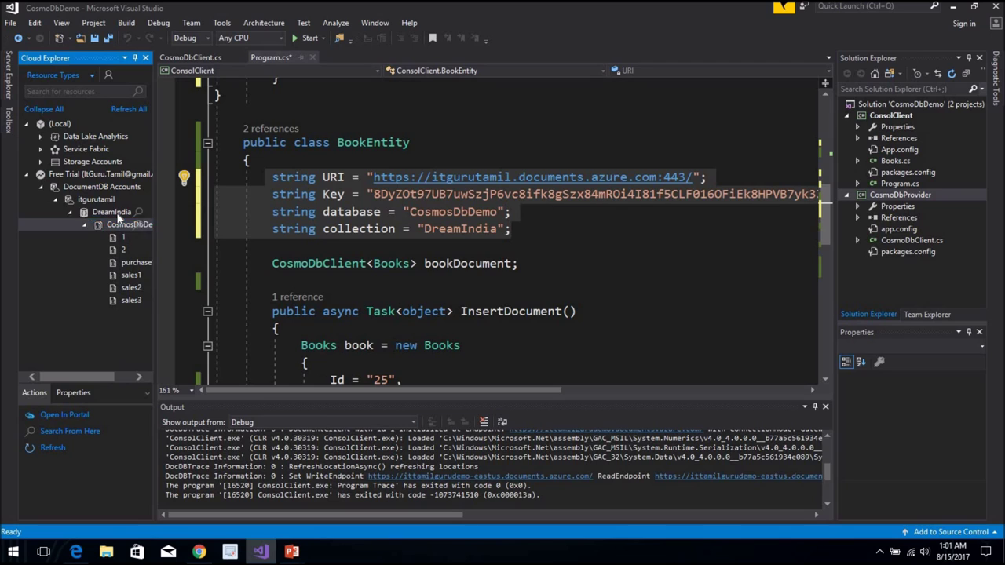
click(118, 217)
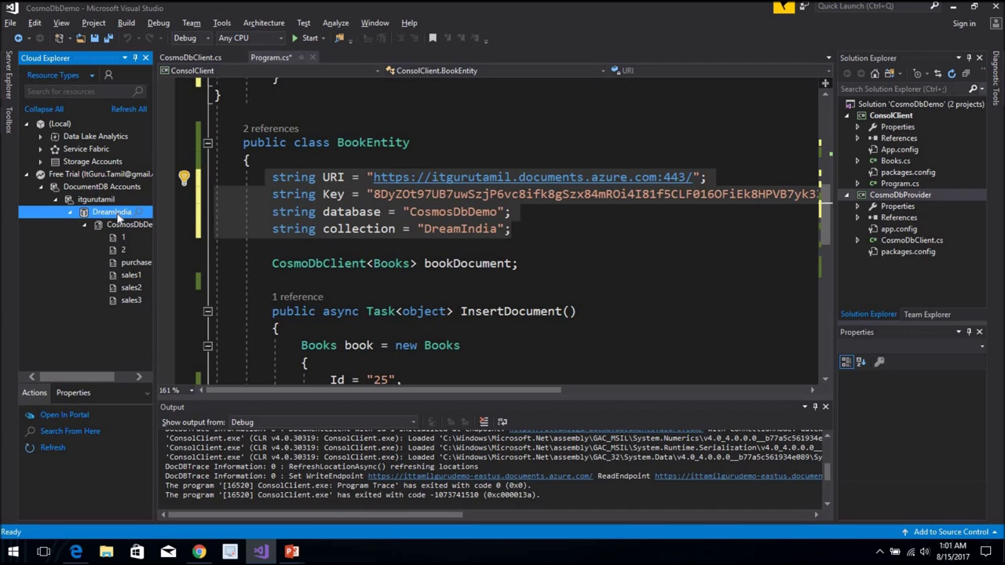
Switch to the Azure portal and reopen the itgurutamil account's overview from the Azure Cosmos DB list.
key(alt+Tab)
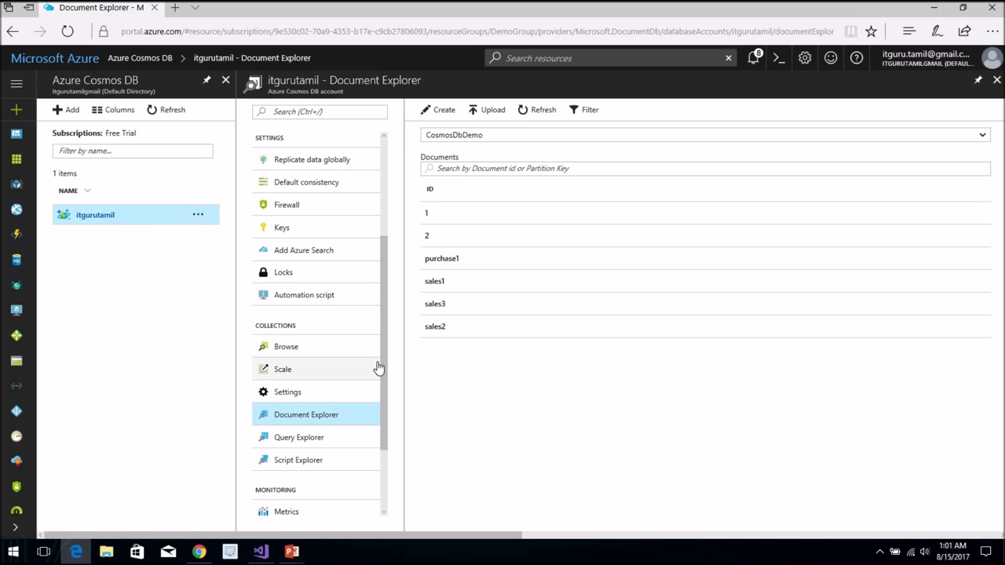
drag(380, 353, 381, 434)
scroll(388, 287, up, 3)
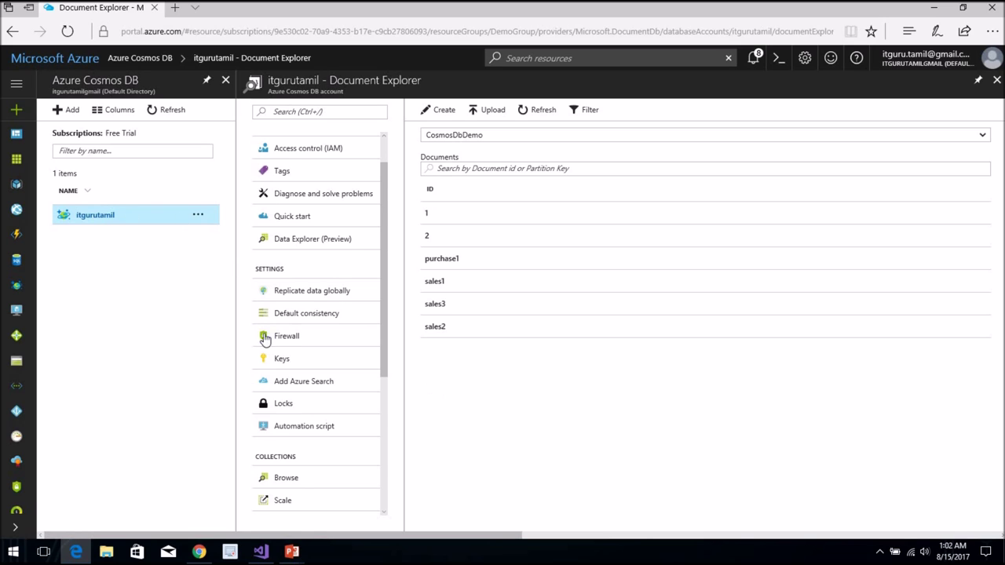
click(17, 290)
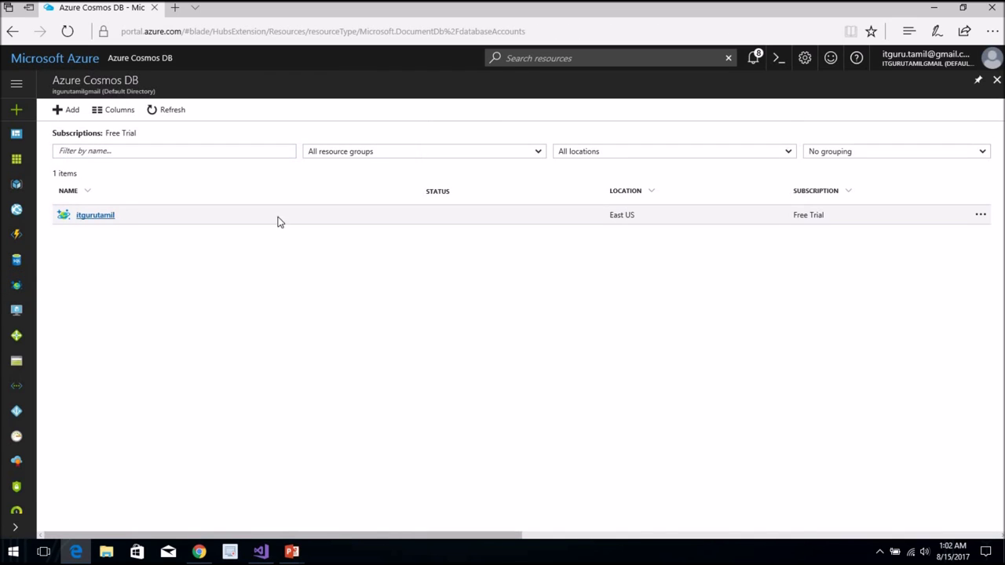
click(128, 221)
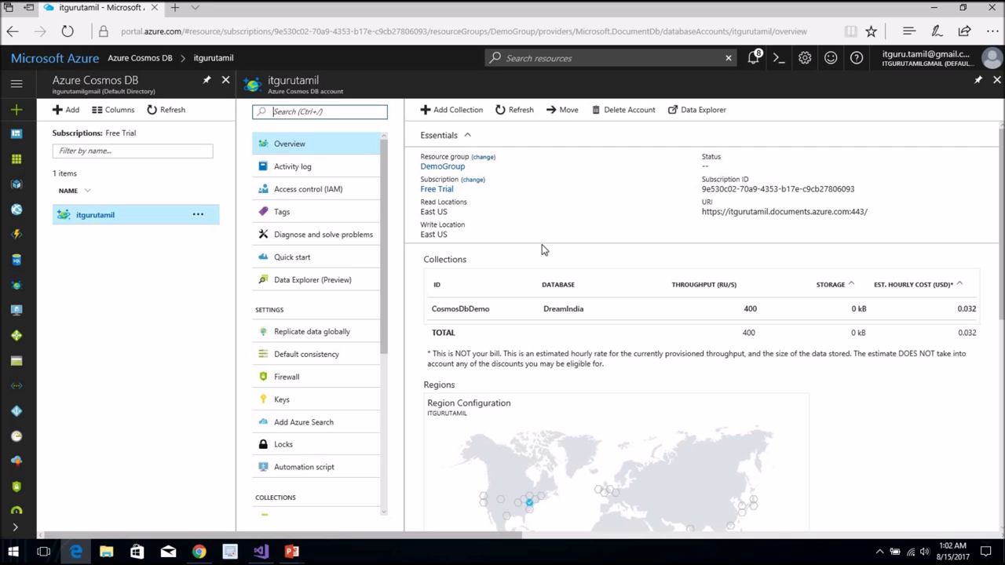
Open the Add Collection form and check which existing databases it offers.
click(462, 112)
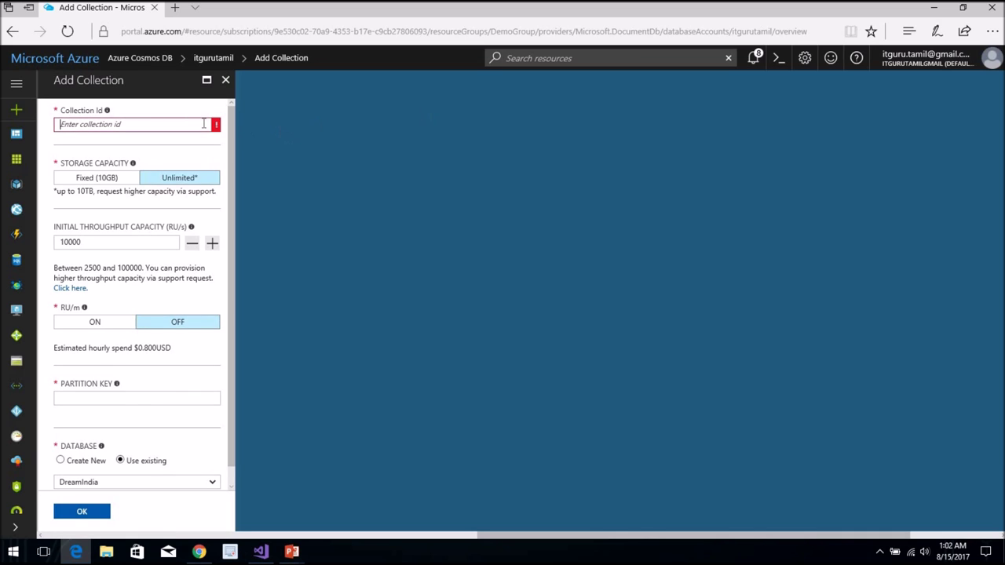
click(184, 486)
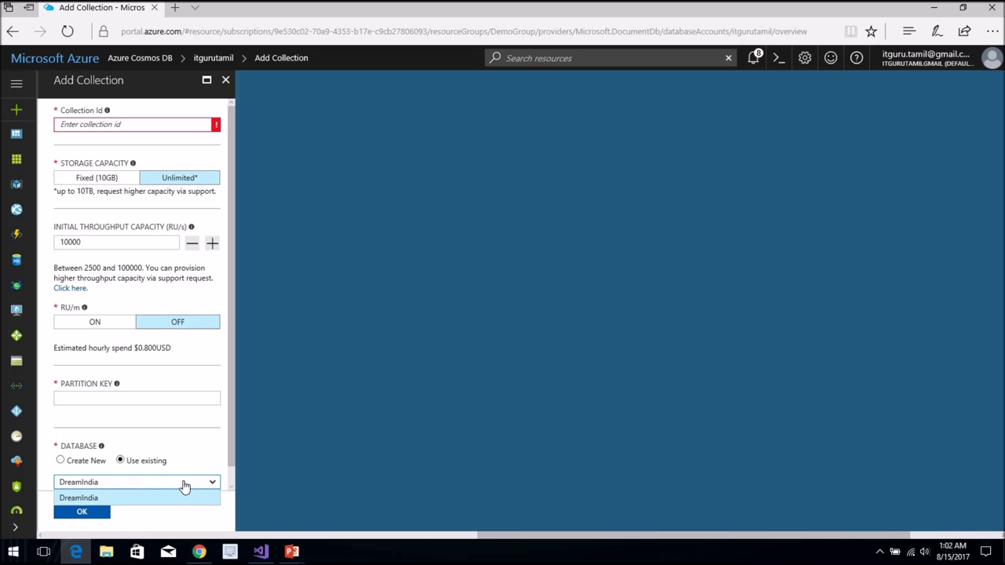
click(188, 480)
Switch to Visual Studio and set BookEntity's database string to "DreamIndia" and its collection string to "CosmosDbDemo".
key(alt+Tab)
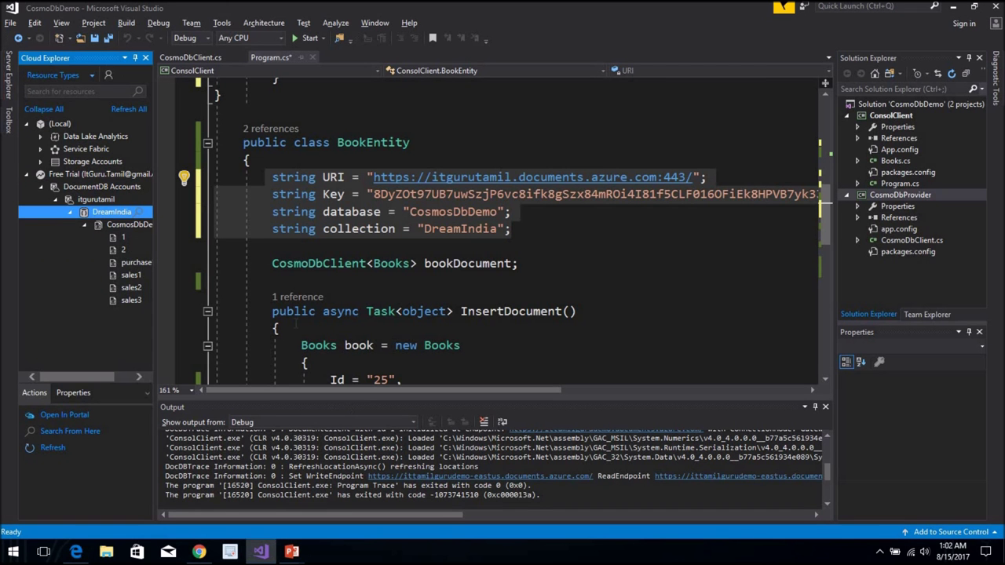
double_click(460, 229)
key(ctrl+c)
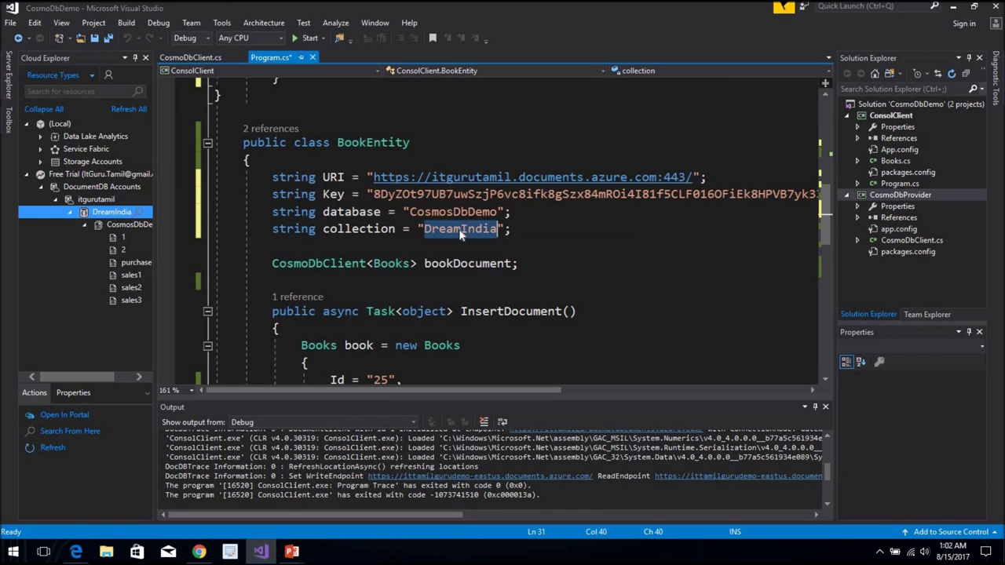
key(BackSpace)
click(409, 212)
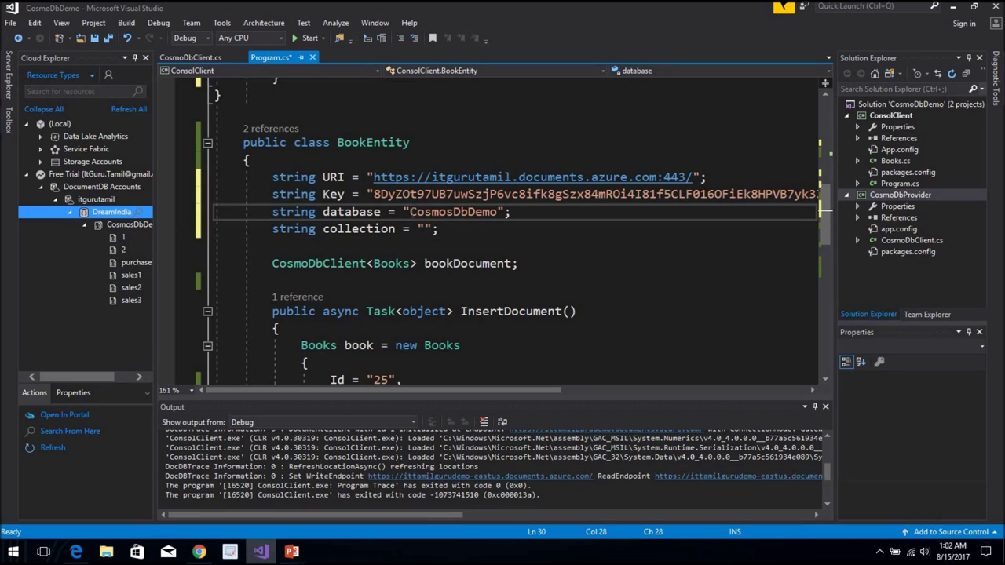
key(ctrl+v)
drag(482, 212, 569, 211)
key(ctrl+c)
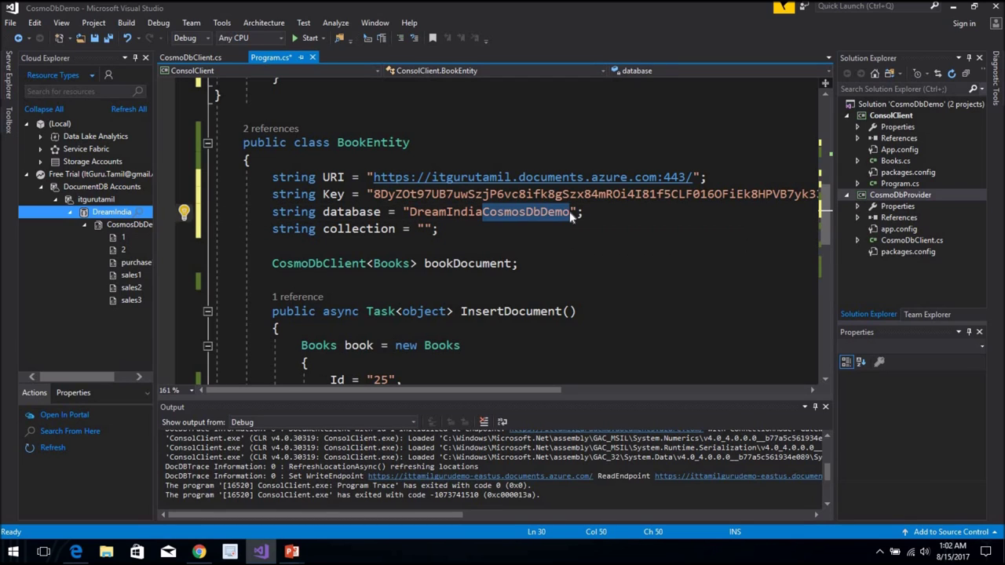
click(424, 228)
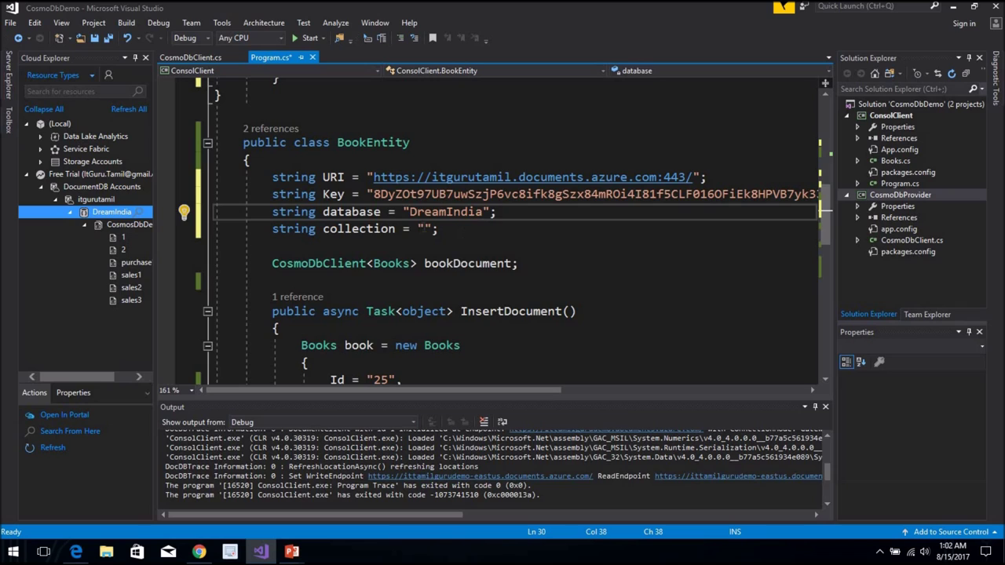
key(ctrl+v)
click(562, 226)
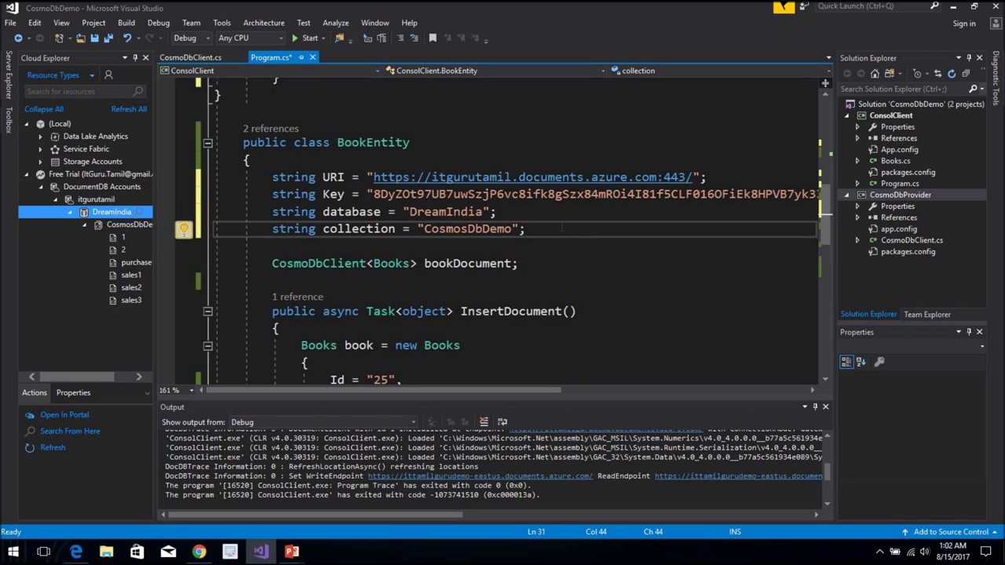
Open the sales1 document from the CosmosDbDemo collection in Cloud Explorer, read through its JSON, and close it.
click(132, 226)
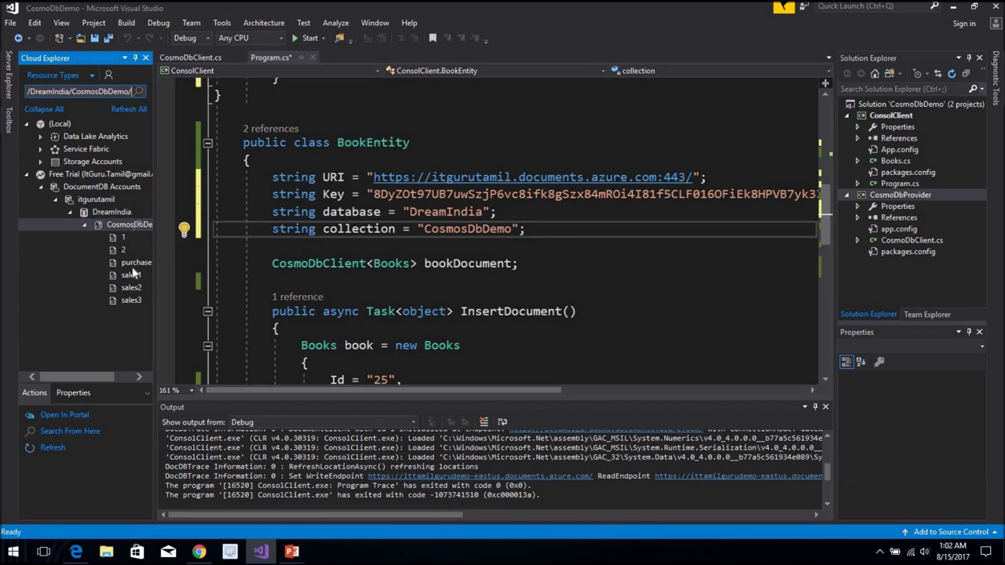
click(137, 266)
click(133, 276)
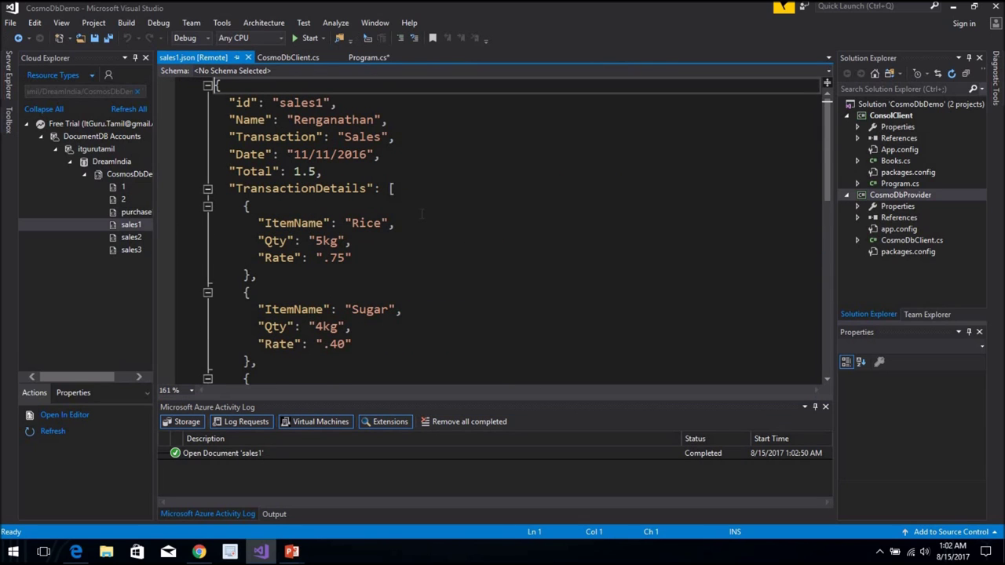
scroll(422, 213, down, 7)
scroll(421, 213, up, 3)
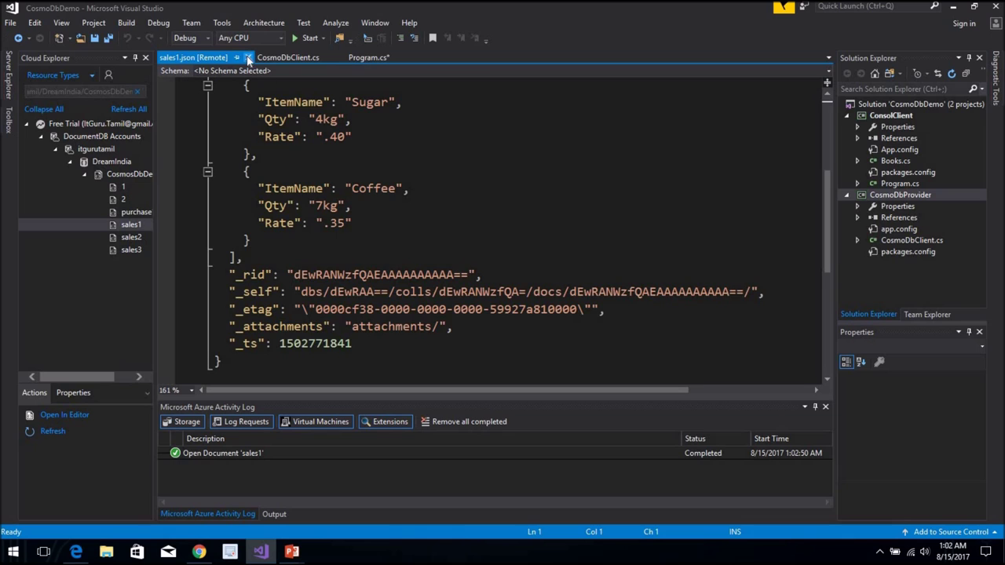
click(247, 58)
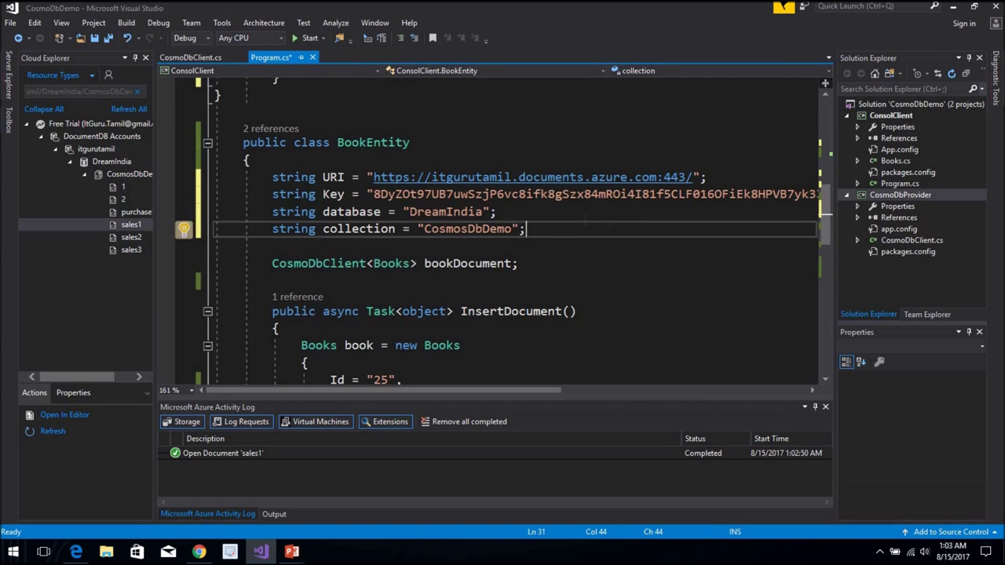
Collapse the BookEntity class in Program.cs.
click(205, 148)
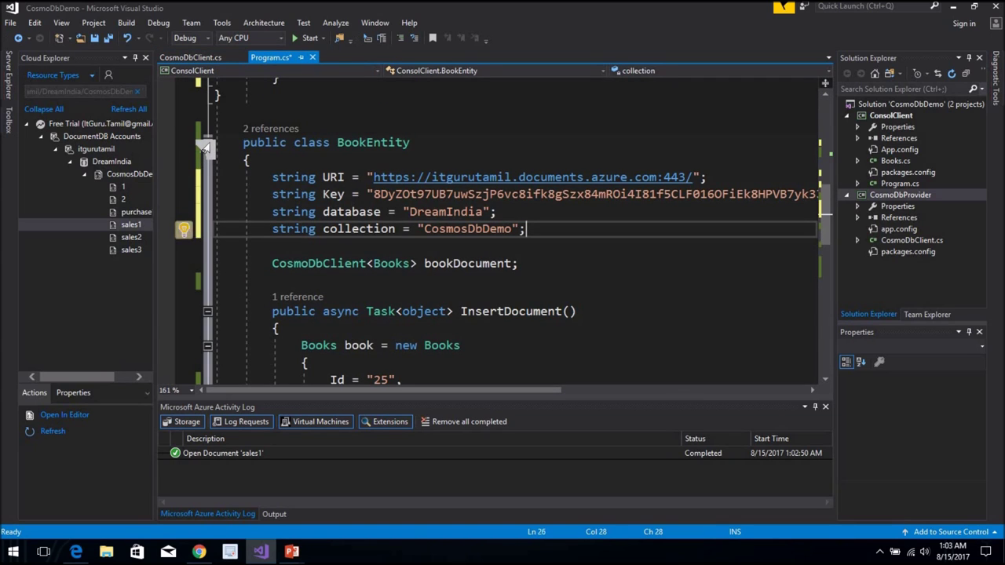
click(206, 145)
scroll(205, 147, up, 3)
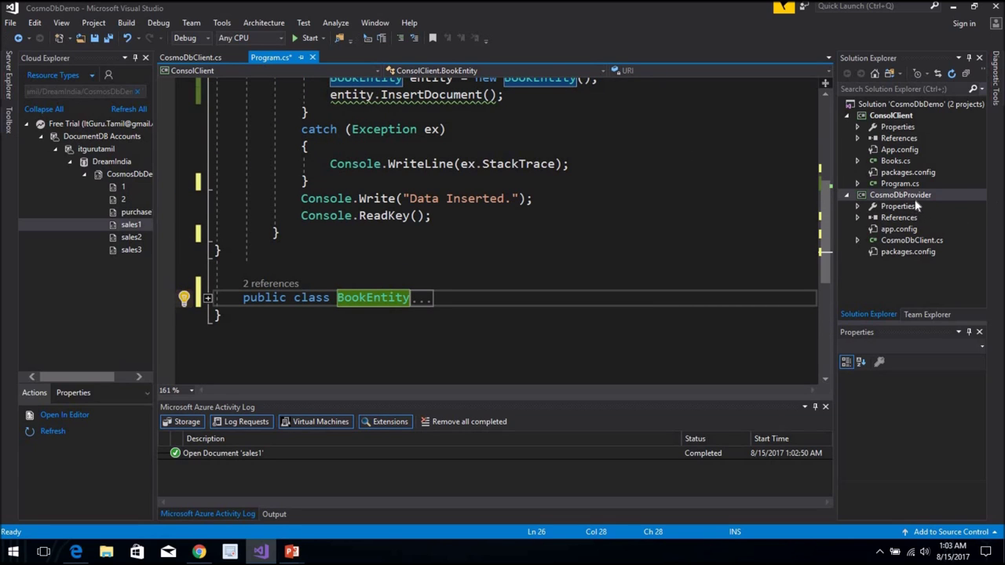
Open CosmoDbClient.cs from the CosmoDbProvider project and close the activity log and output panes to enlarge the editor.
double_click(919, 241)
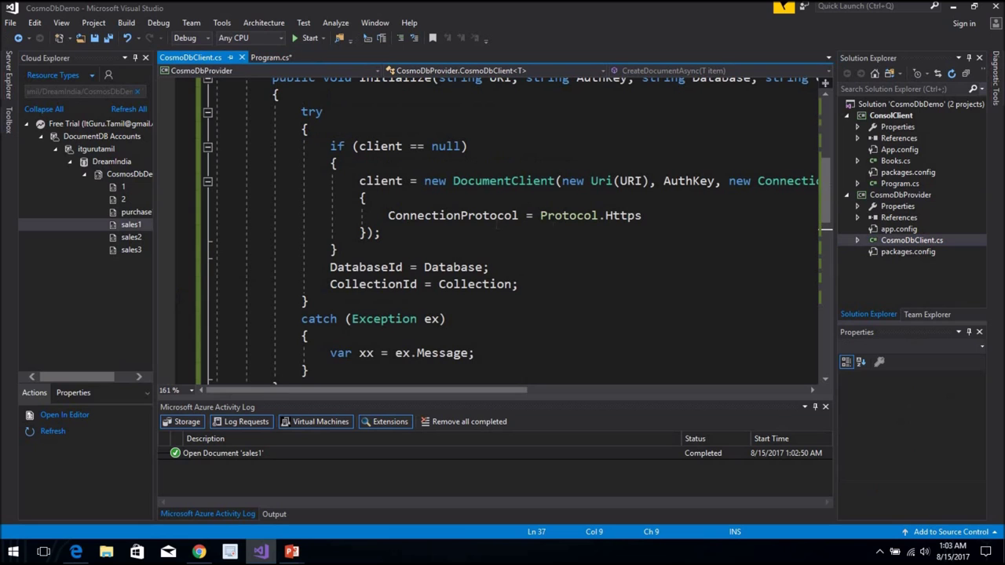
click(825, 406)
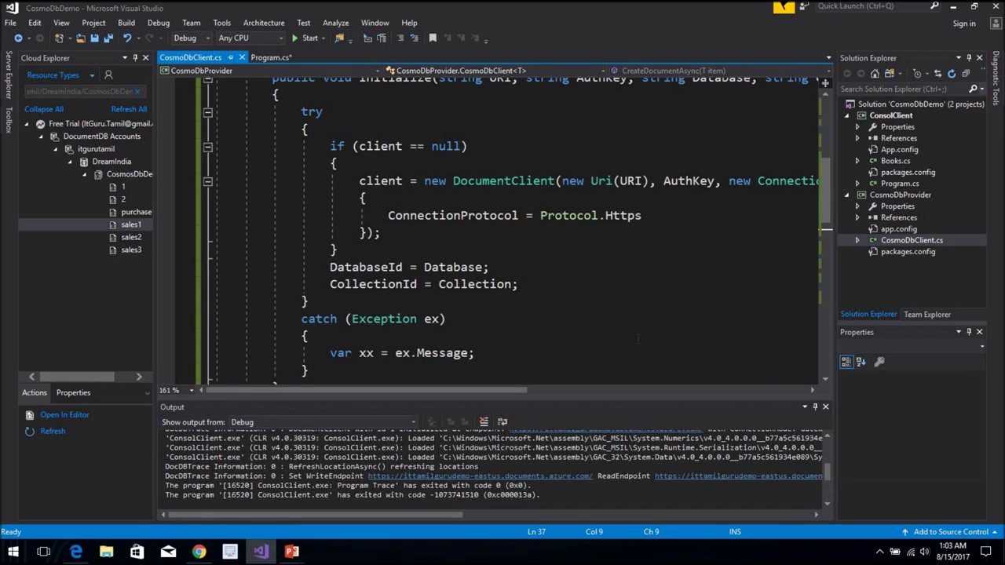
click(825, 406)
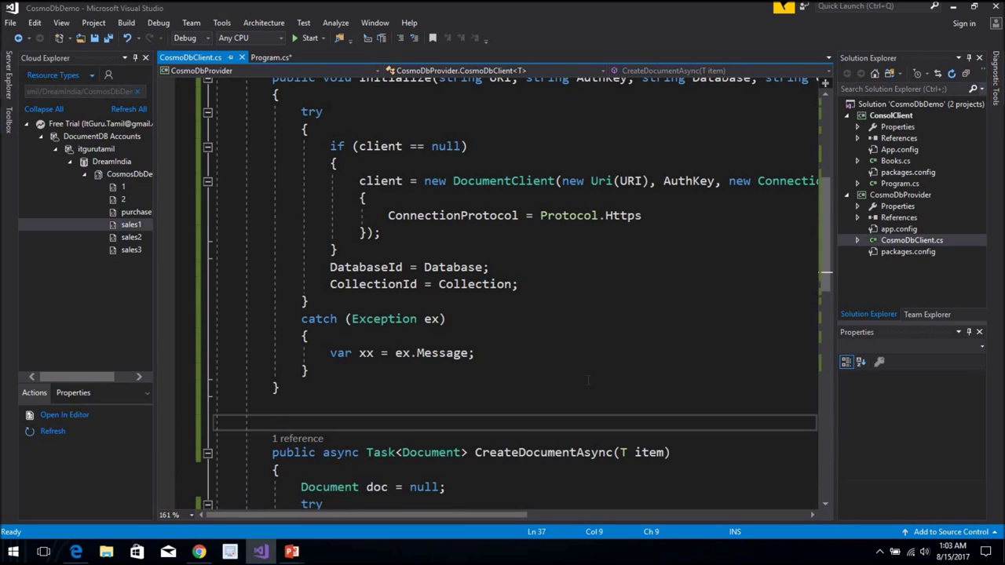
Examine the CosmoDbClient<T> class declaration, its generic type parameter and its private fields.
scroll(588, 379, up, 6)
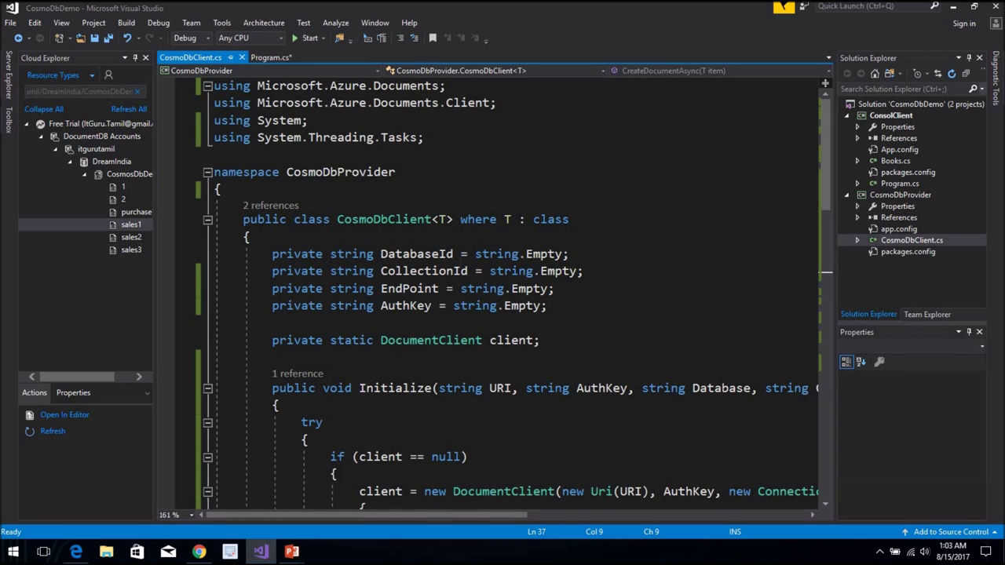
click(442, 219)
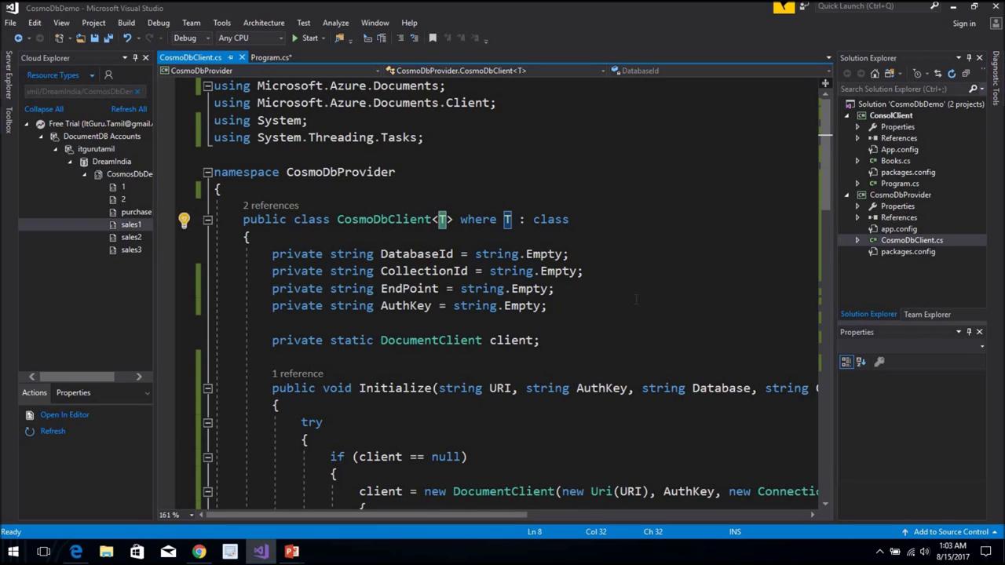
scroll(636, 299, down, 1)
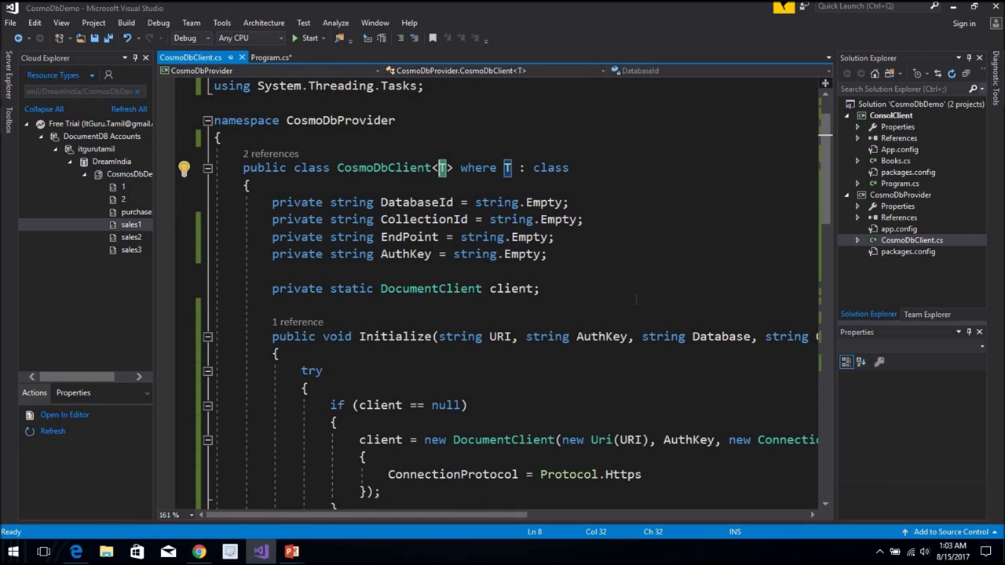
scroll(636, 299, down, 1)
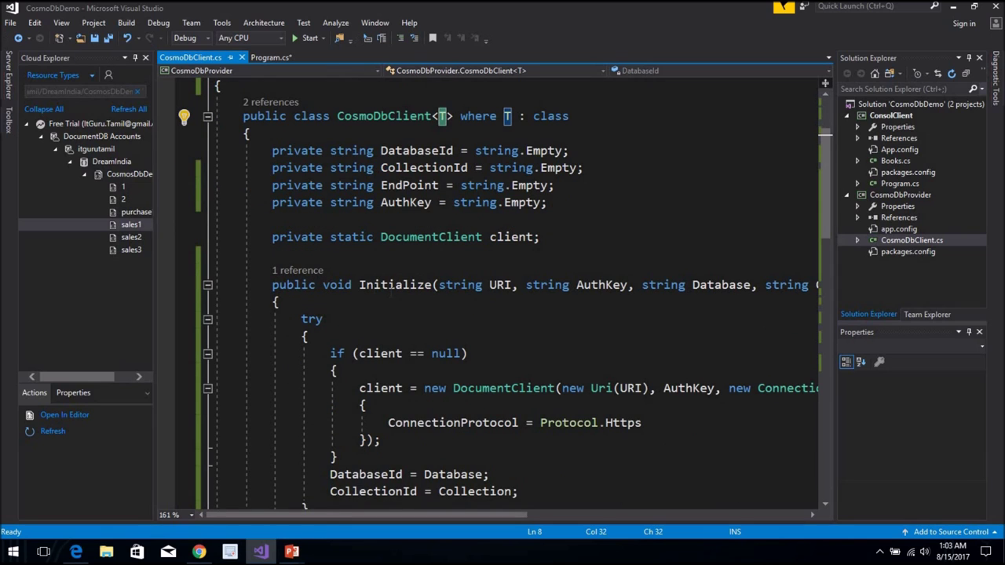
Examine the Initialize method, including its parameters, the DocumentClient creation with the URI and AuthKey, and the database and collection assignments.
click(433, 285)
scroll(432, 285, down, 1)
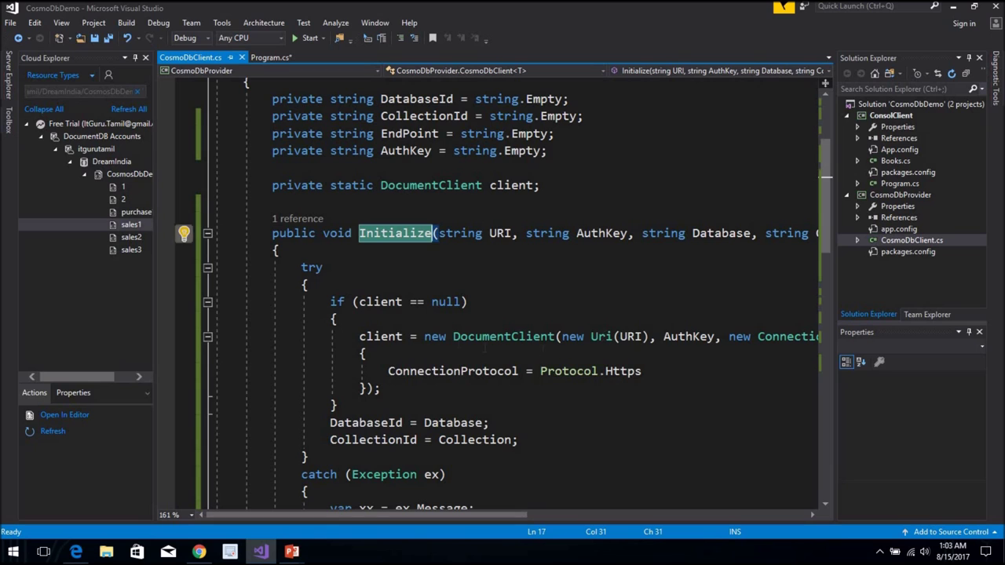
key(Down)
key(Down)
key(Down)
key(Down)
key(Down)
key(Down)
key(Right)
key(Right)
key(Right)
key(Right)
key(Right)
key(Right)
key(Right)
key(Right)
key(Right)
key(Right)
key(Right)
key(Right)
key(Right)
key(Right)
key(Right)
key(Right)
key(Right)
key(Right)
key(Right)
key(Right)
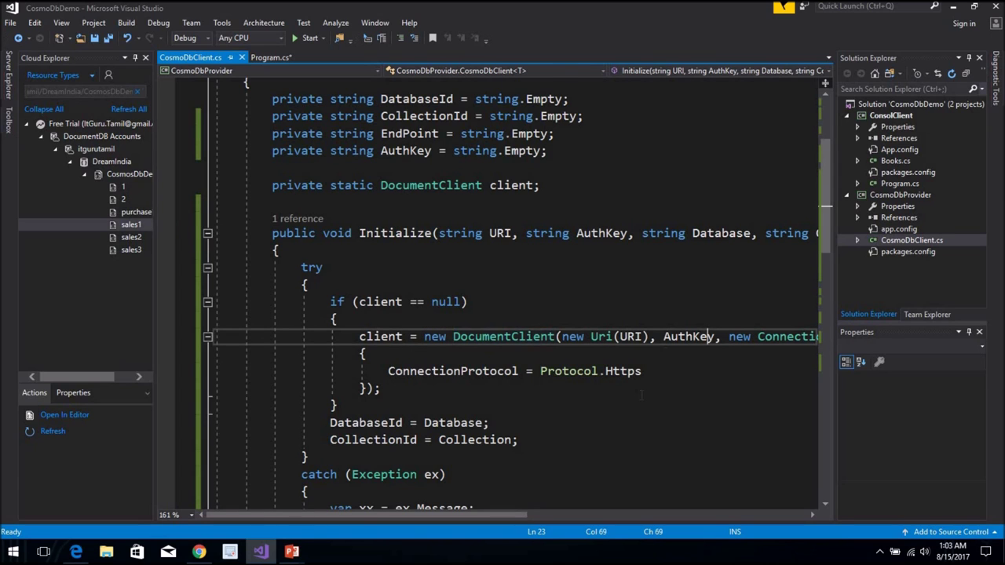
scroll(641, 395, down, 1)
scroll(641, 395, down, 2)
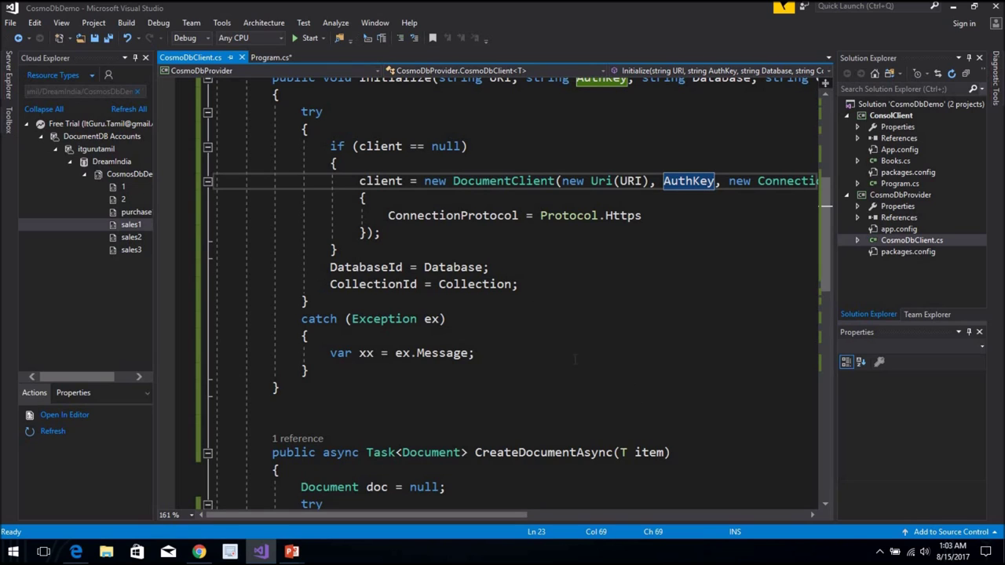
Highlight the URI argument passed to the DocumentClient constructor in the Initialize method.
key(Left)
key(Left)
key(Left)
key(Left)
key(Left)
key(Left)
key(Left)
key(Left)
key(Left)
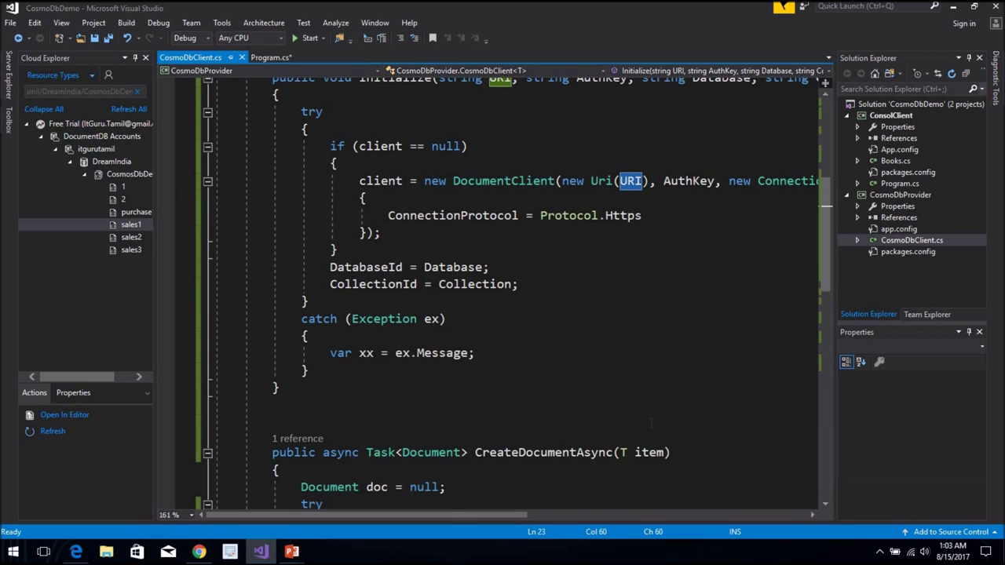
Review the URI, Key, database and collection strings of the BookEntity class in Program.cs, and return to CosmoDbClient.cs.
click(270, 58)
scroll(456, 228, up, 5)
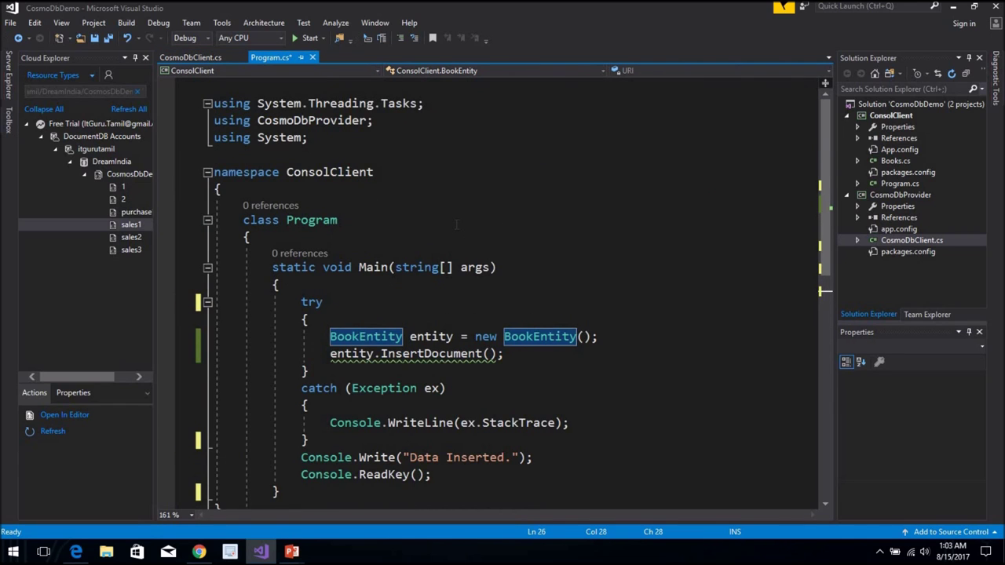
scroll(456, 226, down, 4)
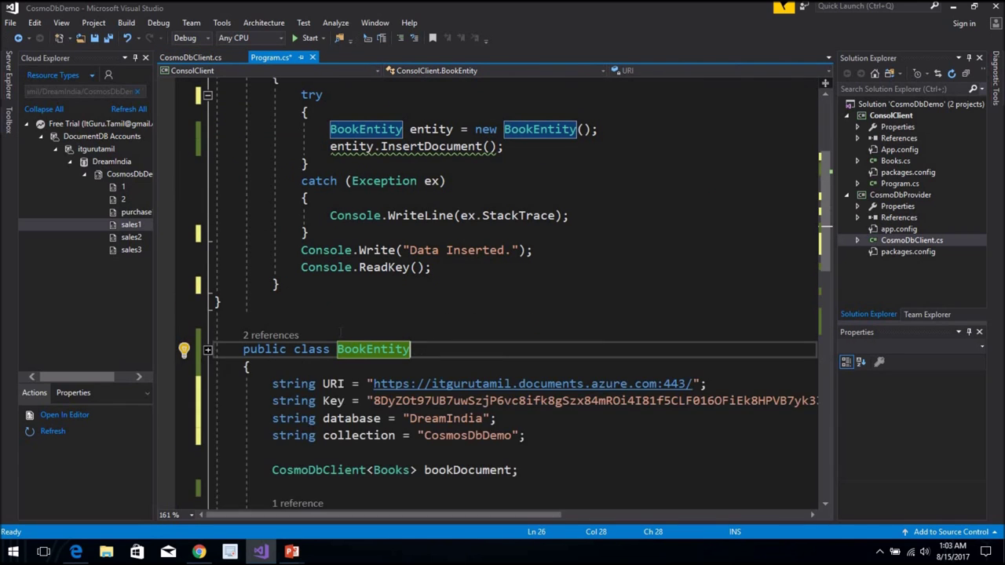
click(202, 60)
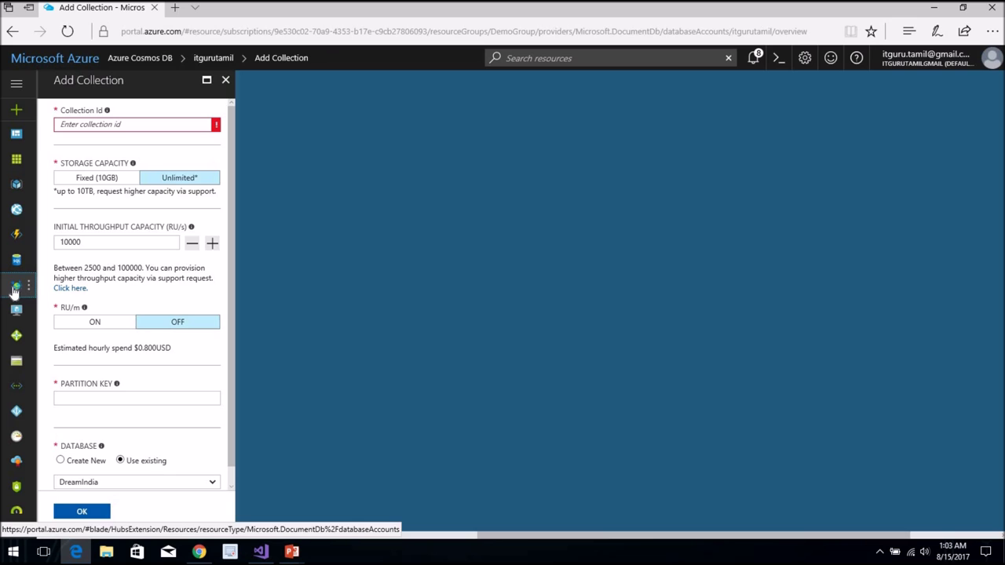
In the Azure portal, show the Keys page of the itgurutamil Cosmos DB account.
click(14, 290)
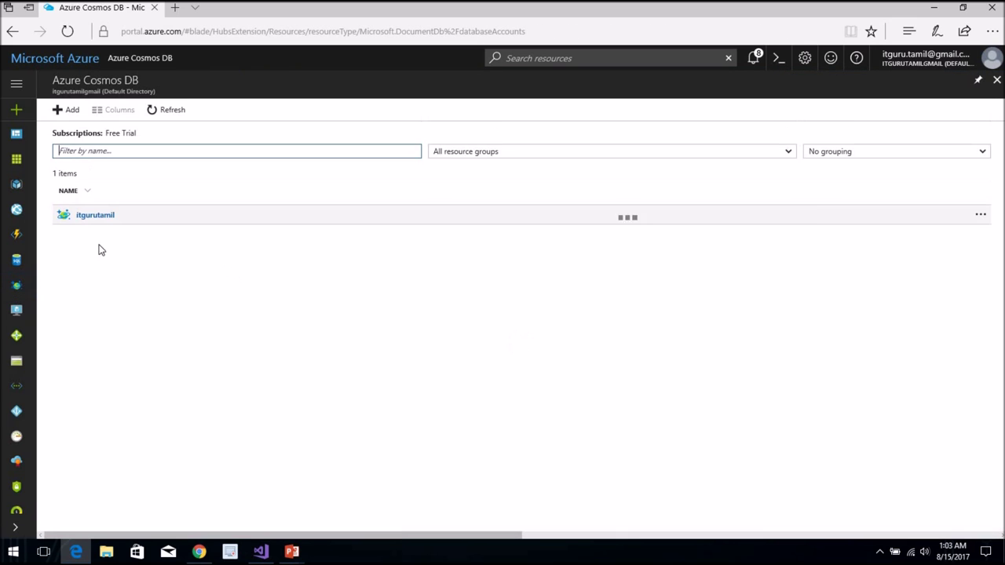
click(96, 219)
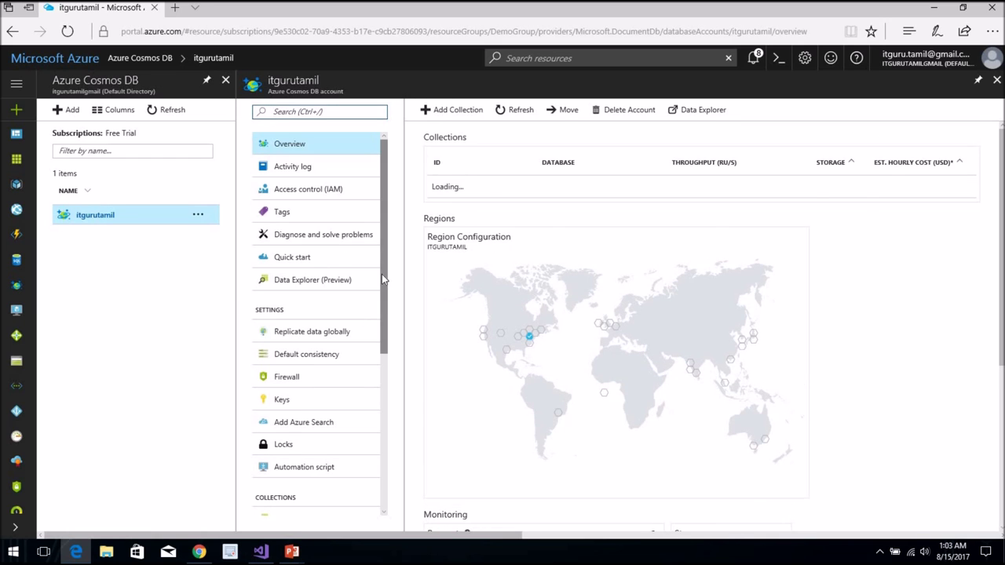
click(281, 401)
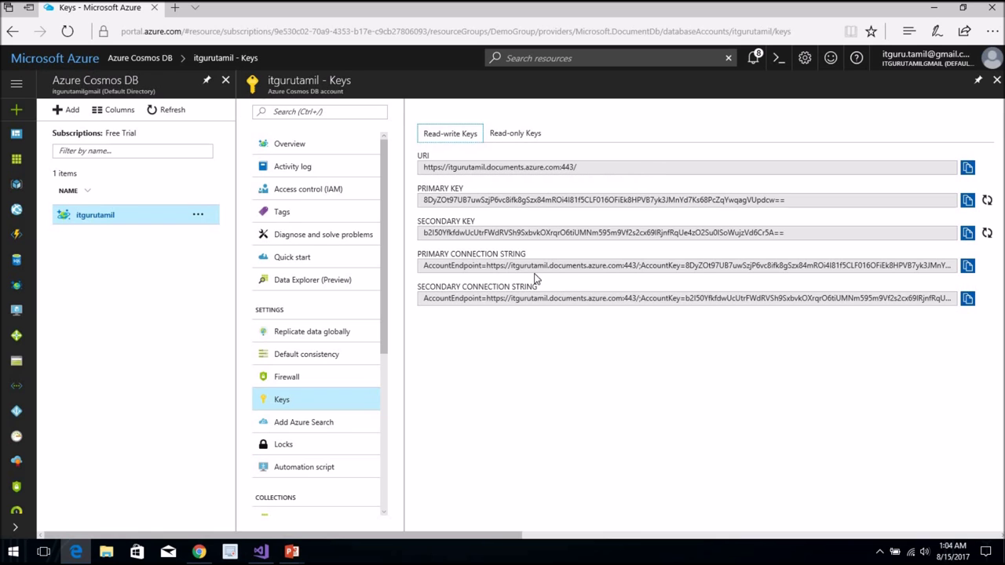
Switch to Visual Studio and examine the DocumentClient creation in the Initialize method, including its URI and AuthKey arguments.
key(alt+Tab)
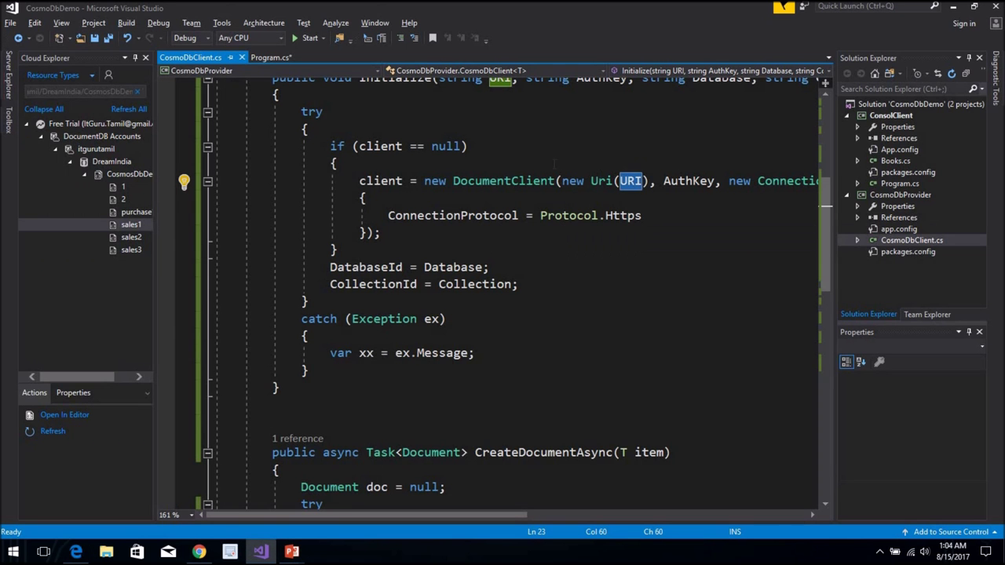
scroll(565, 204, up, 3)
scroll(526, 229, down, 6)
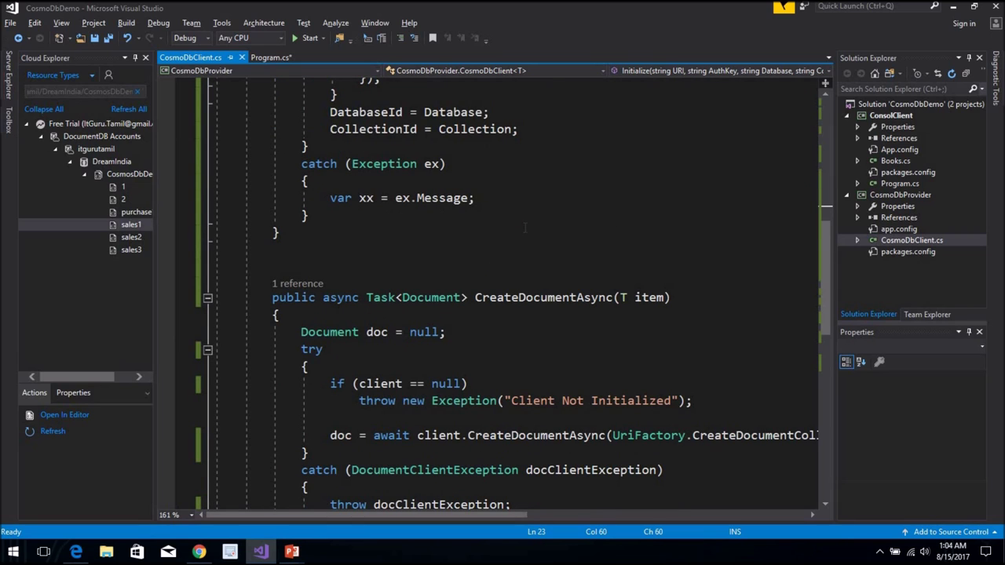
scroll(446, 276, up, 4)
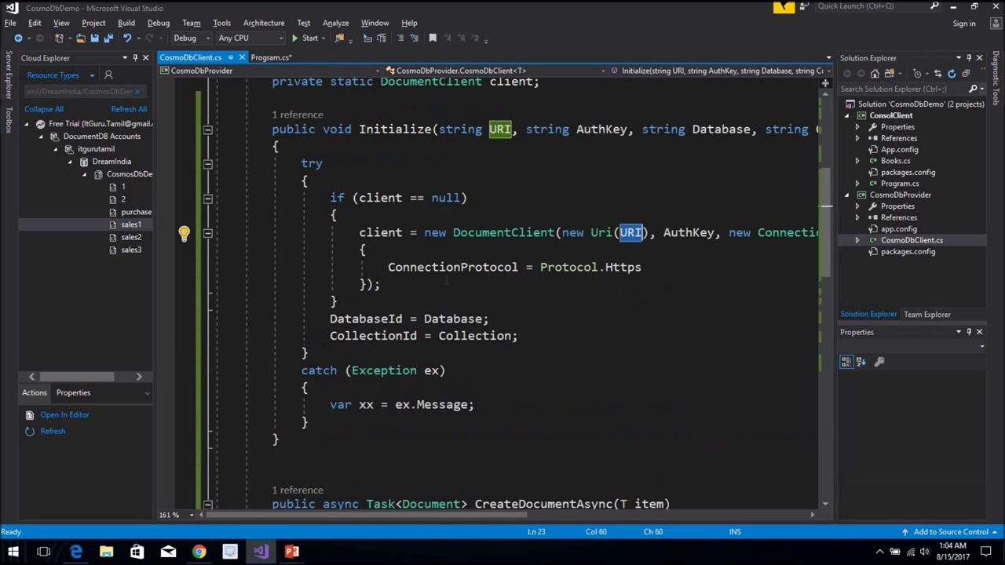
scroll(446, 280, up, 1)
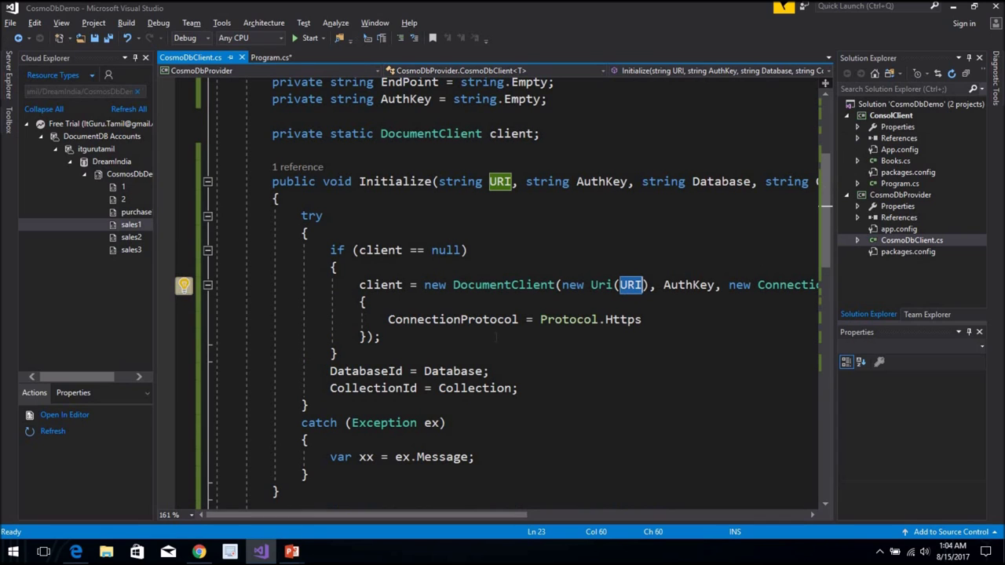
drag(442, 515, 493, 520)
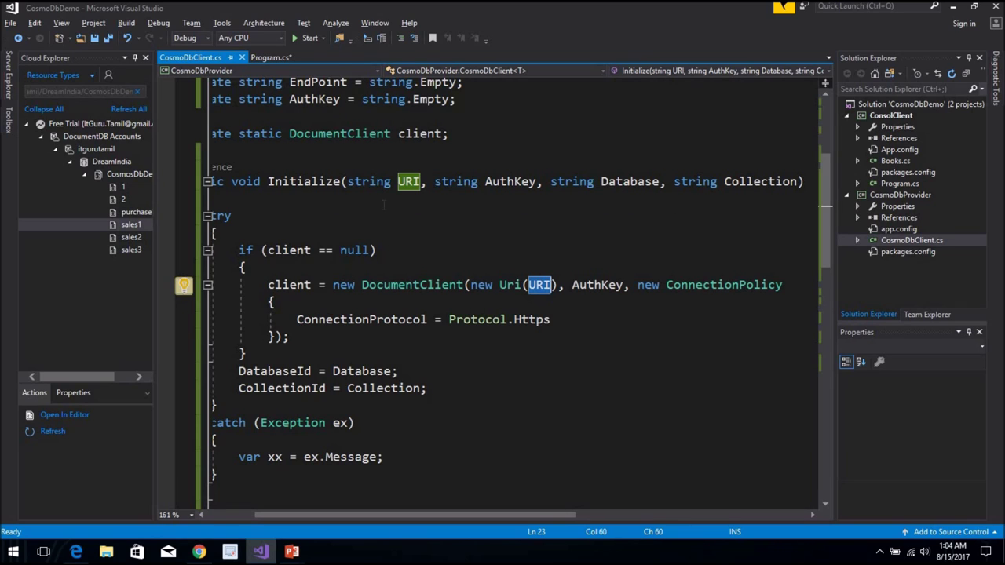
click(448, 286)
double_click(448, 286)
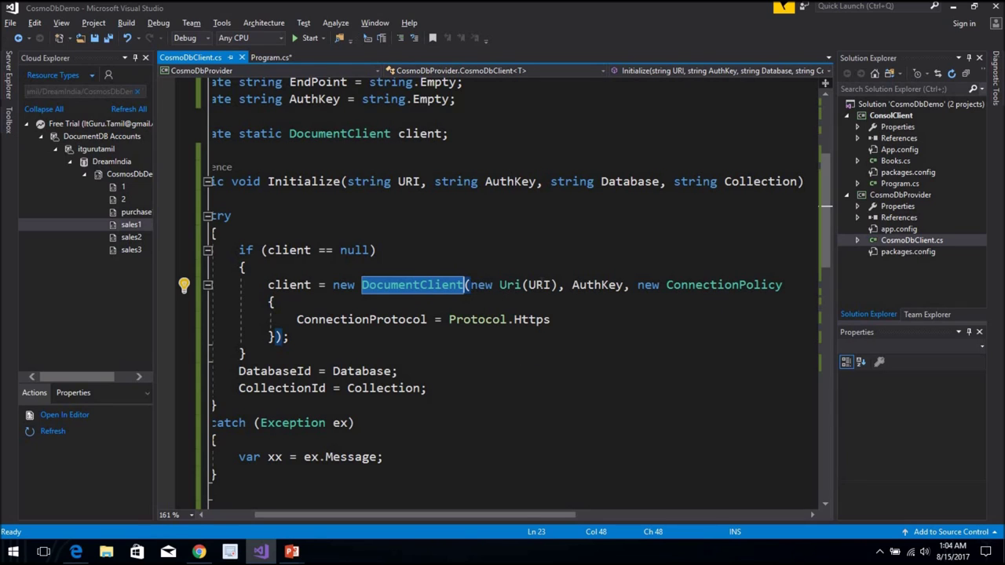
double_click(539, 284)
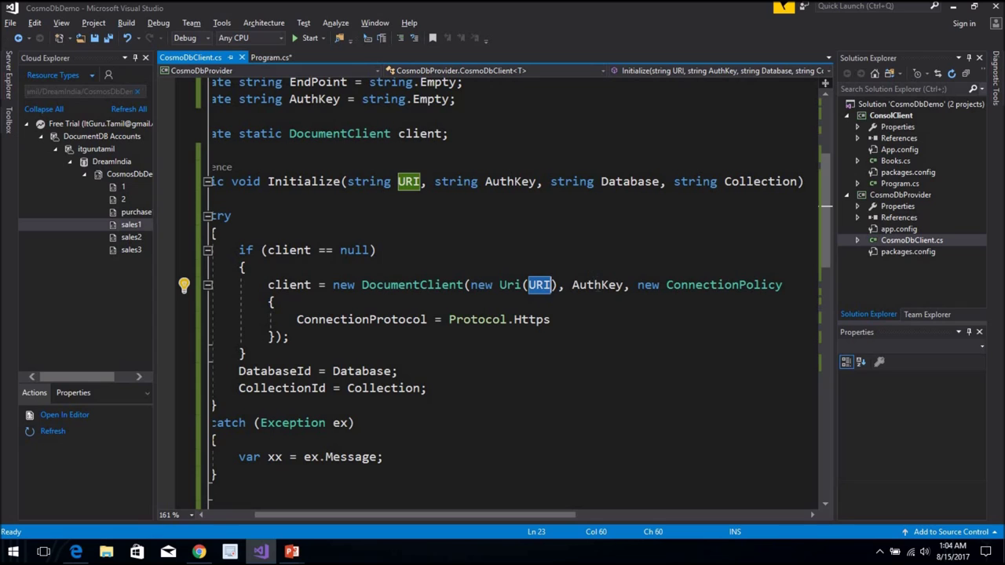
double_click(596, 286)
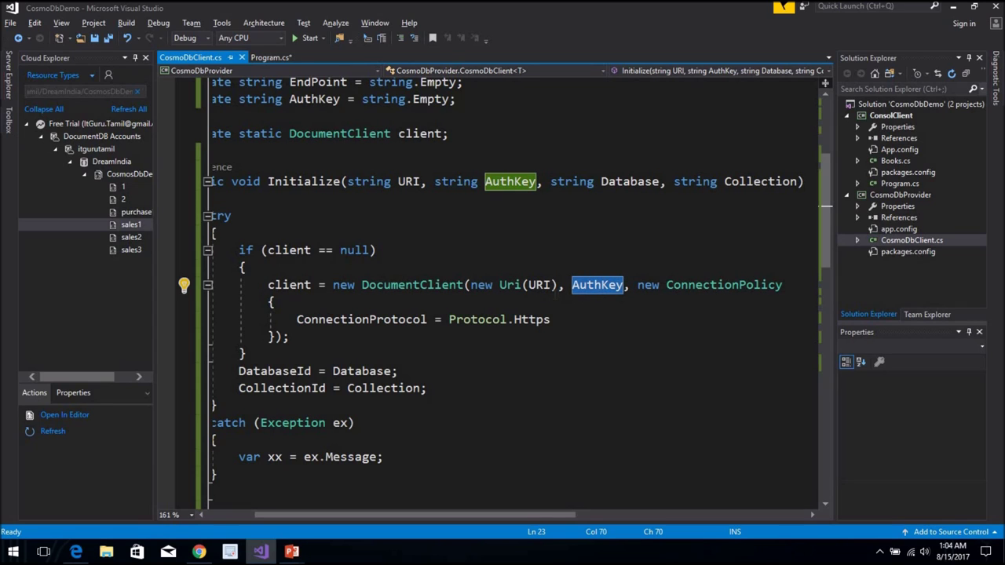
drag(629, 286, 262, 285)
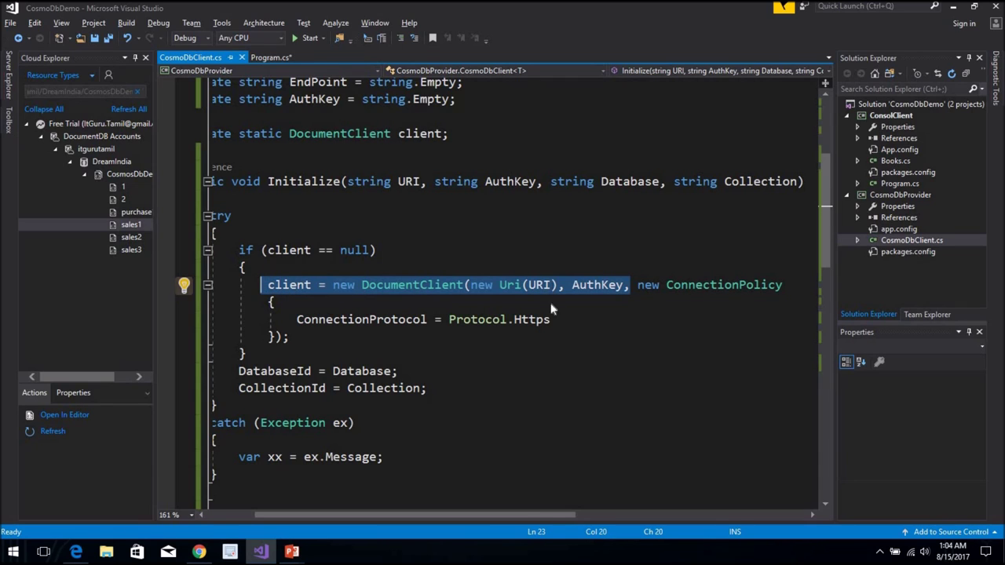
Examine the Protocol.Https value assigned to ConnectionProtocol in the DocumentClient's connection policy.
click(531, 320)
double_click(531, 320)
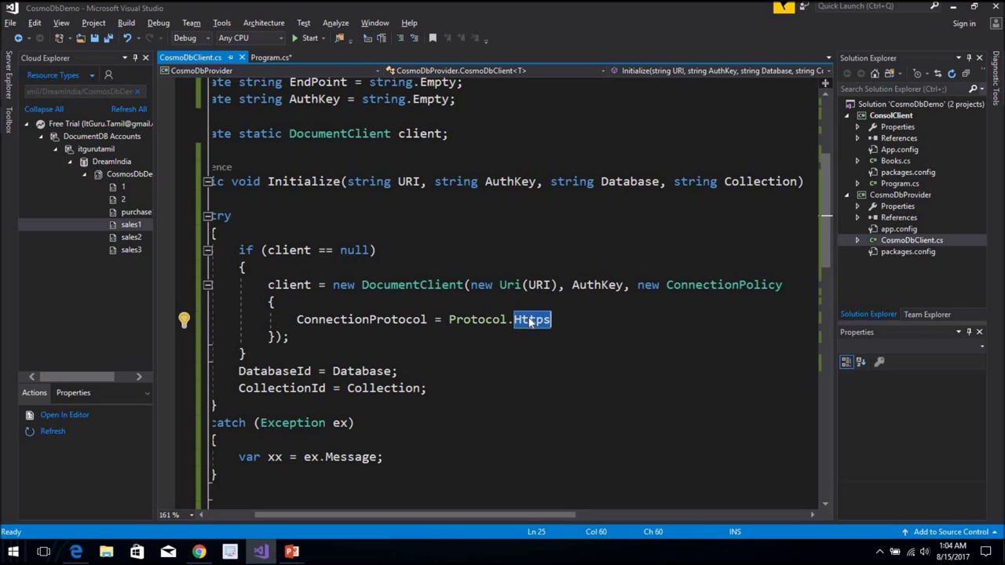
key(Escape)
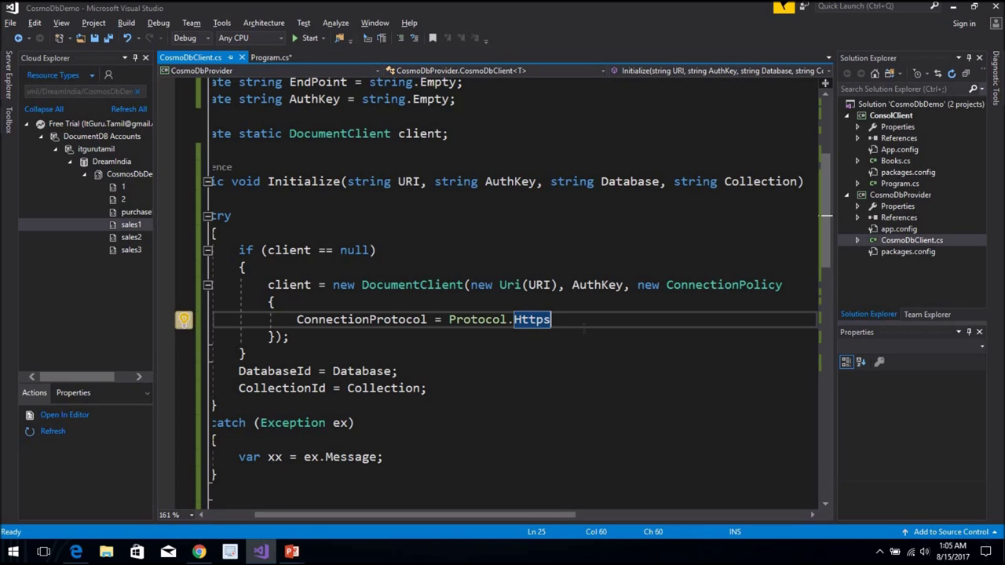
click(537, 336)
click(535, 319)
double_click(535, 320)
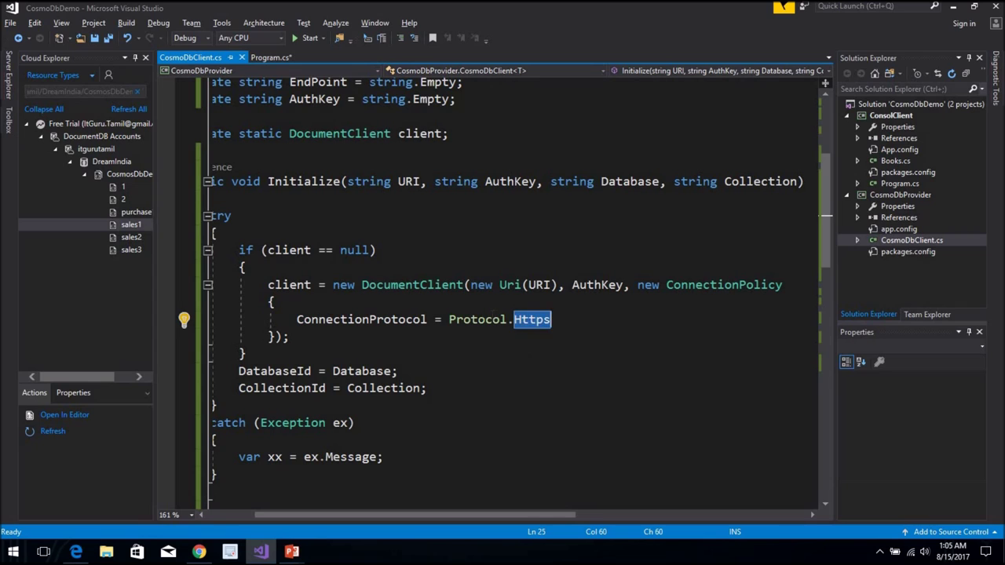
click(538, 322)
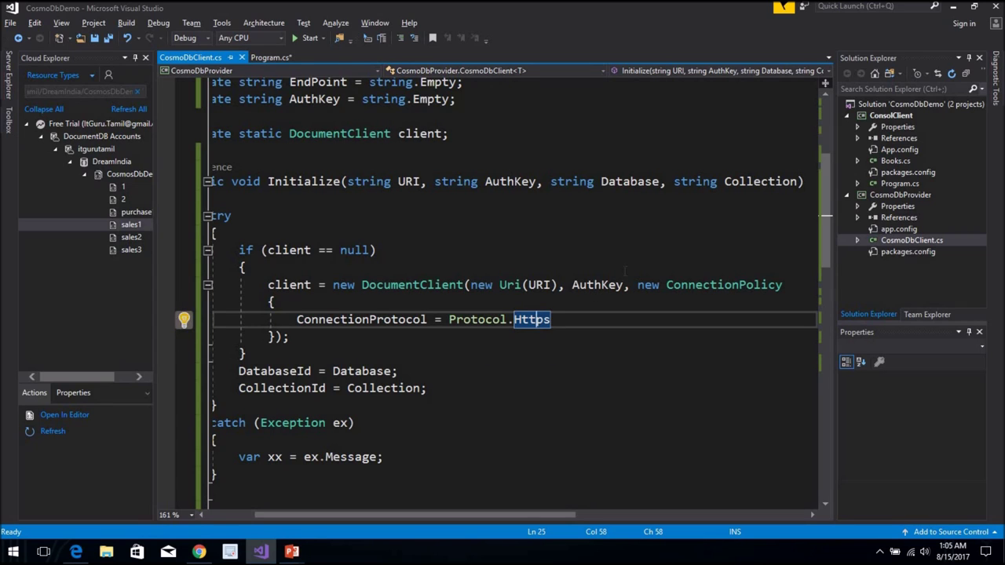
Review the ConnectionPolicy argument, the Initialize method name and the whole client null-check block.
click(782, 285)
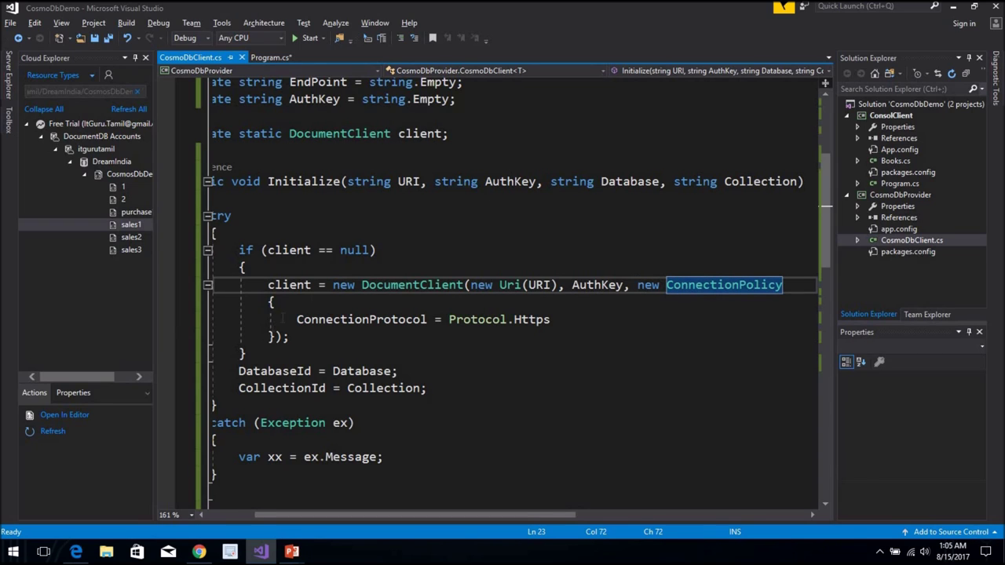
double_click(298, 182)
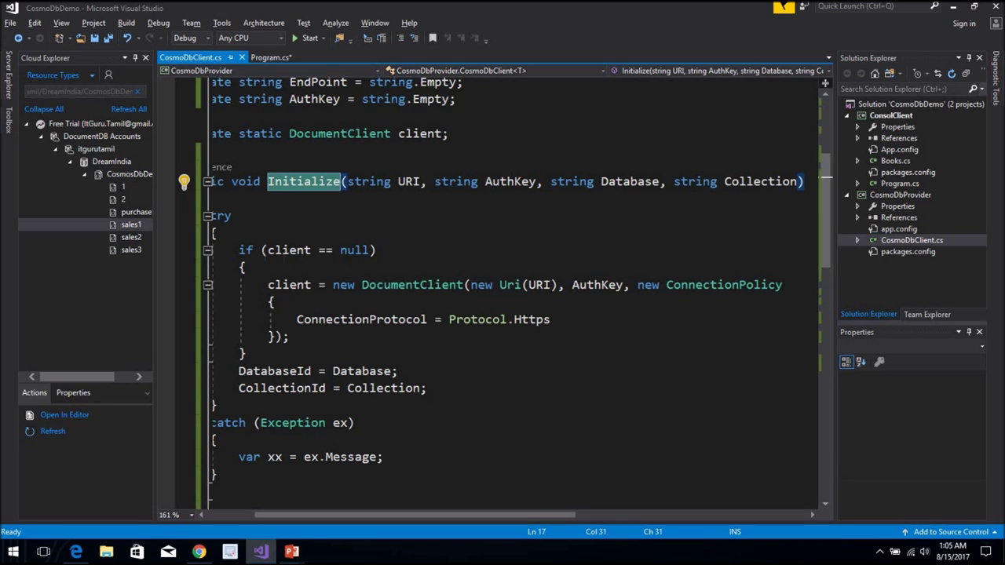
drag(239, 250, 245, 354)
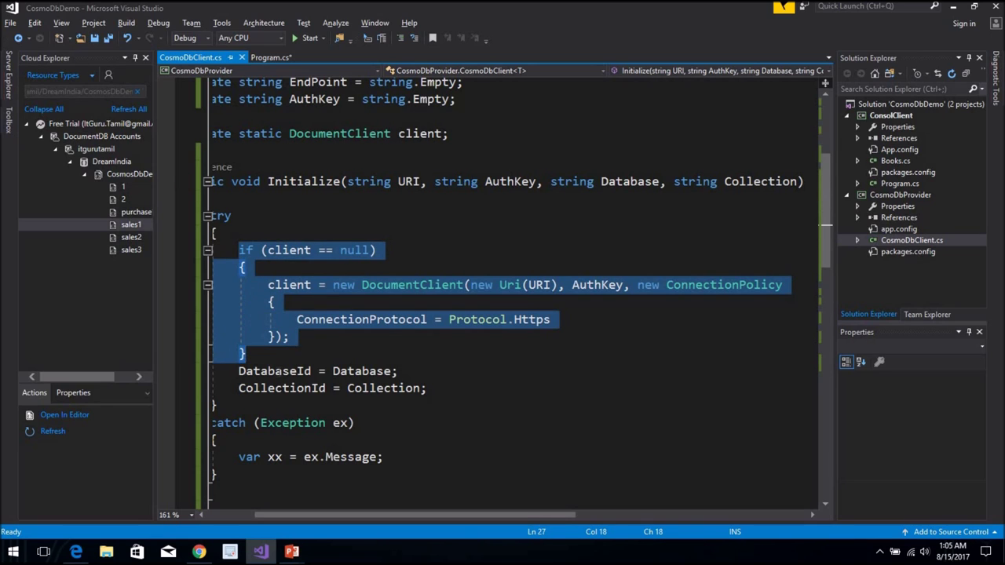